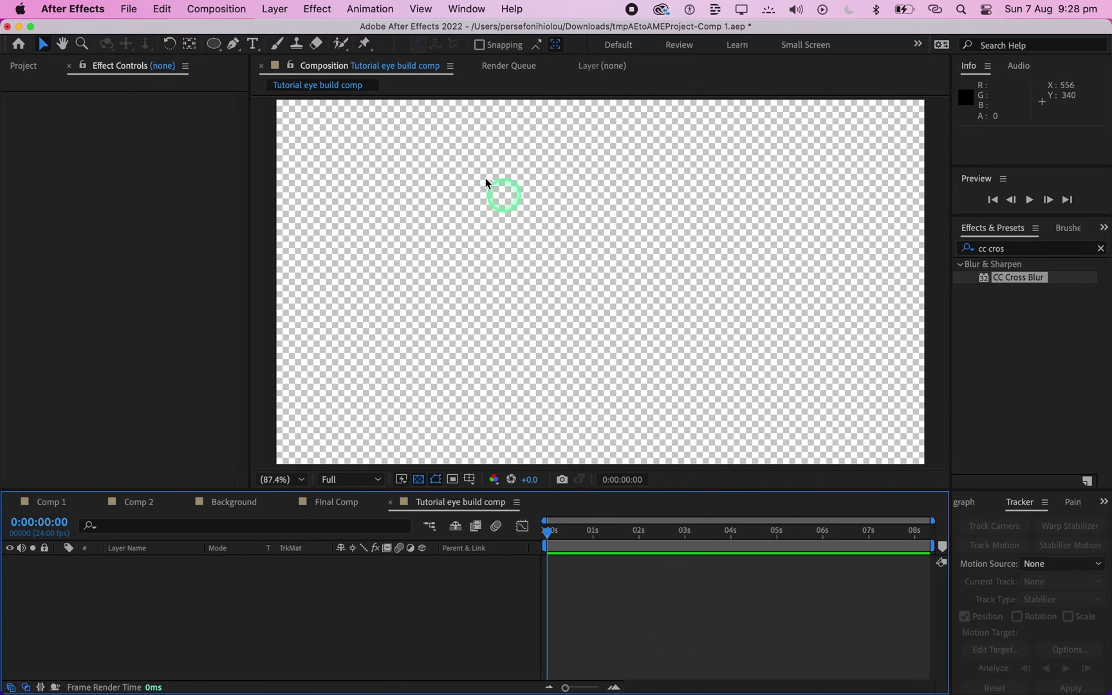
Draw a narrow vertical ellipse with a black fill near the centre of the composition using the Ellipse tool
left_click(215, 46)
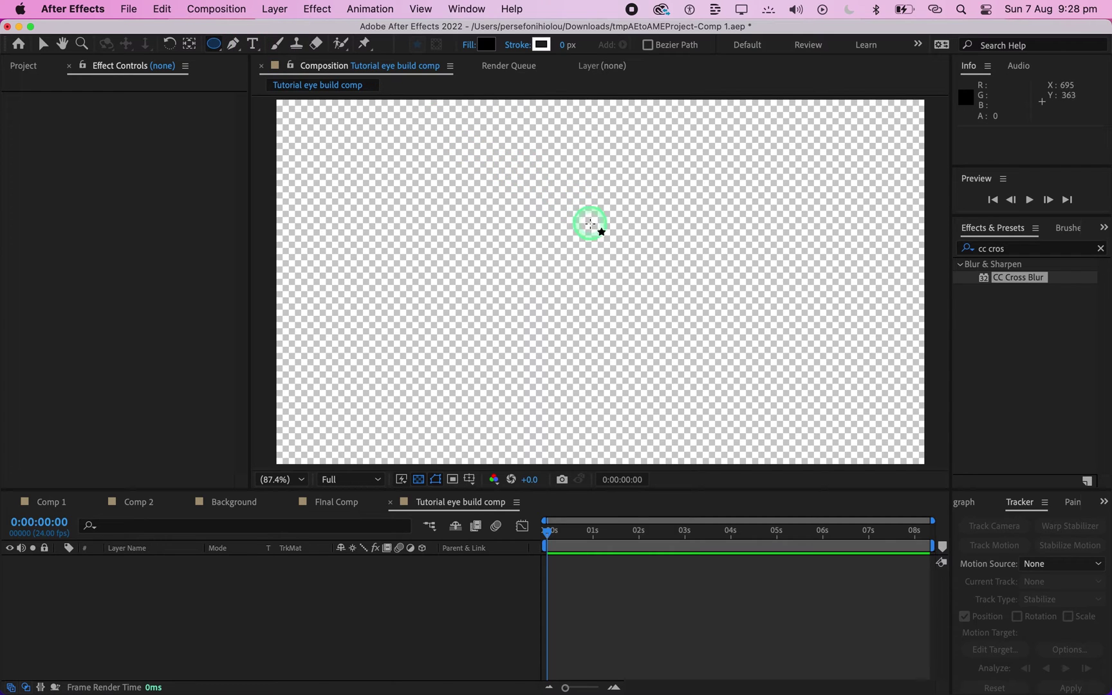
left_click_drag(597, 228, 588, 327)
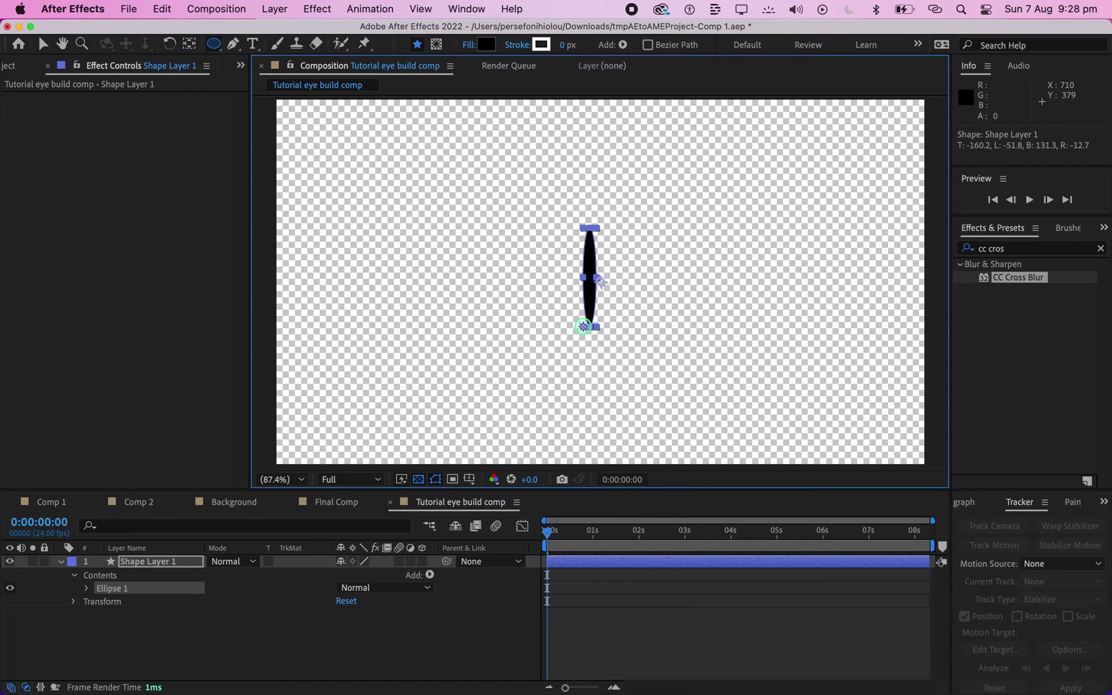
left_click_drag(583, 327, 584, 327)
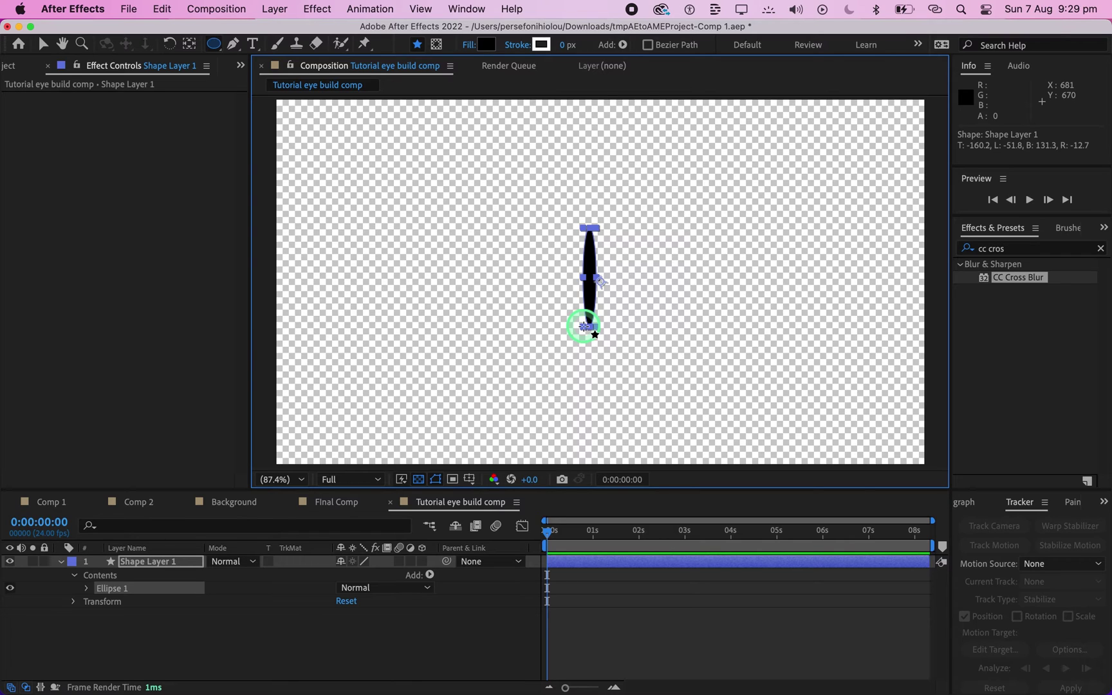
left_click(601, 355)
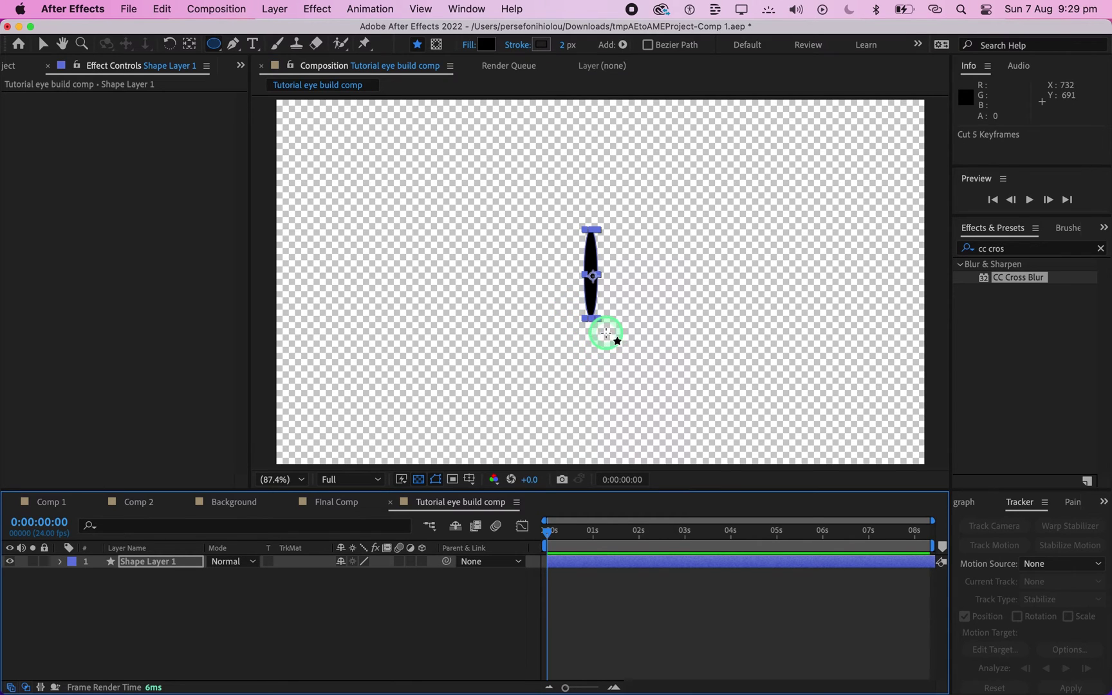
left_click(415, 580)
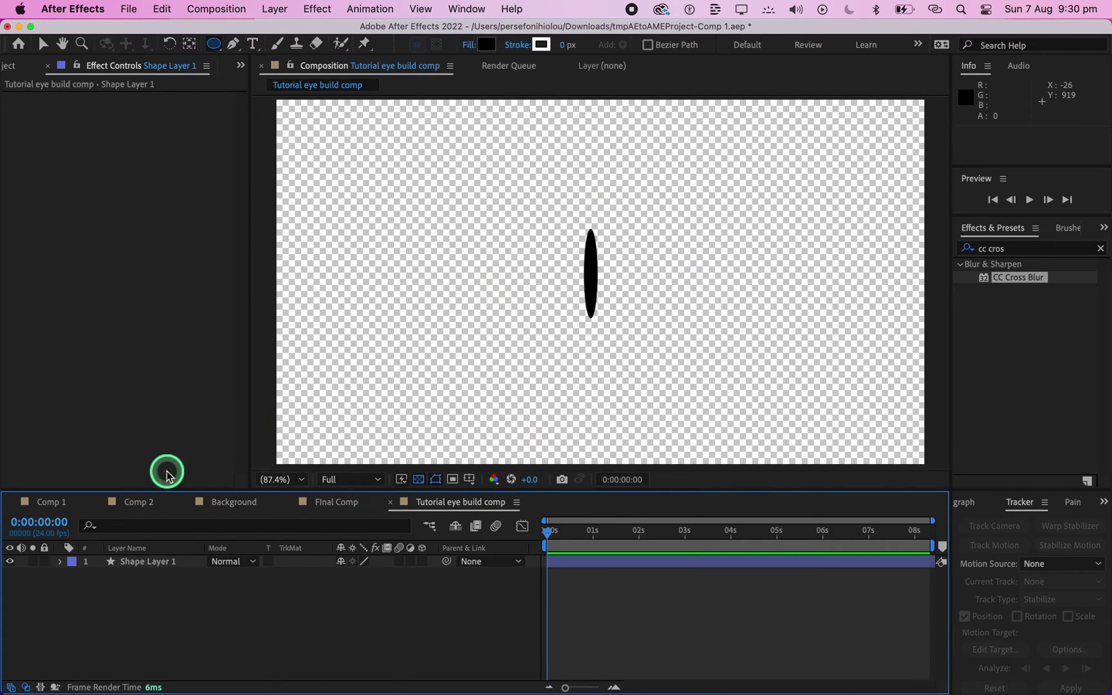
Set the ellipse shape layer's opacity to 82%
left_click(59, 562)
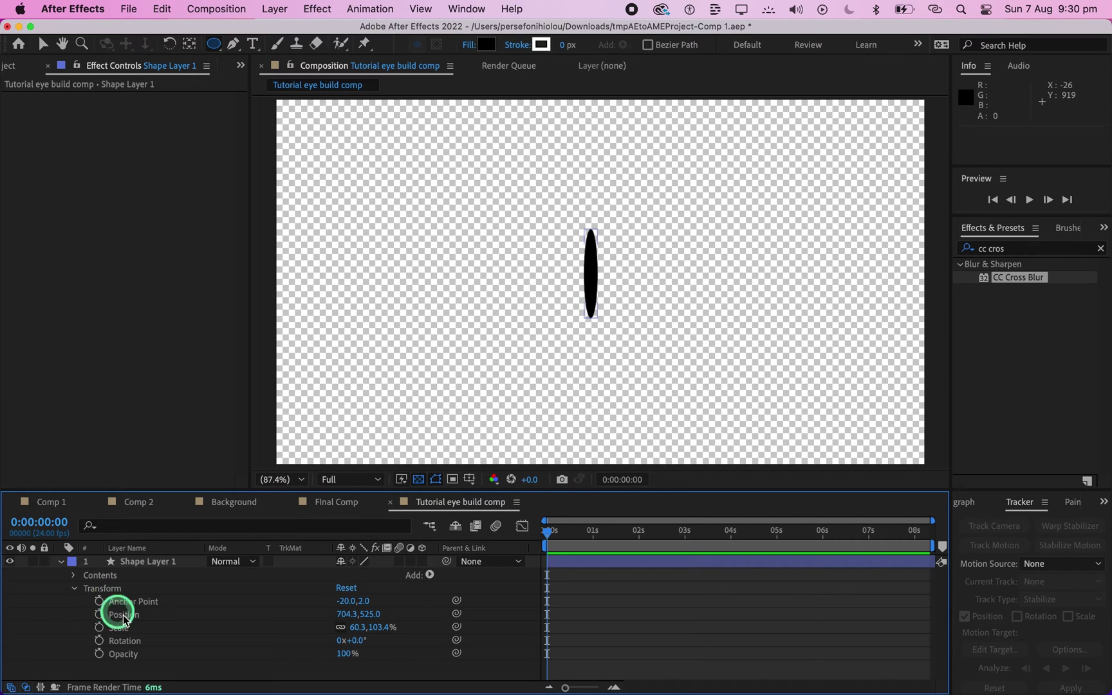
left_click(343, 654)
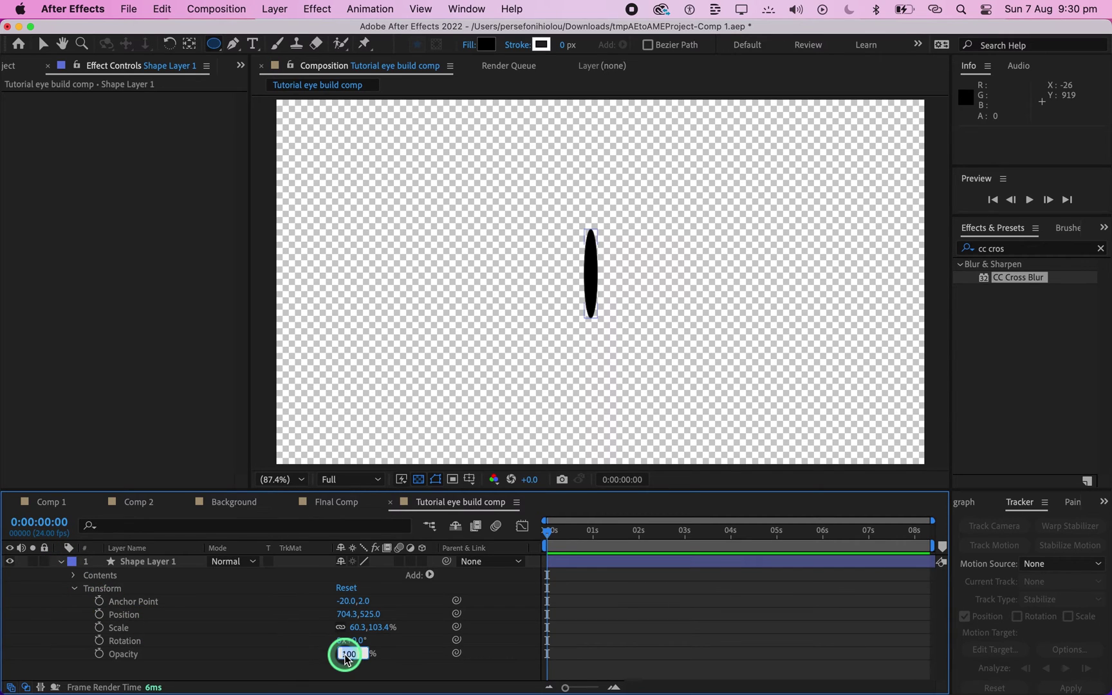
type("82")
key("Return")
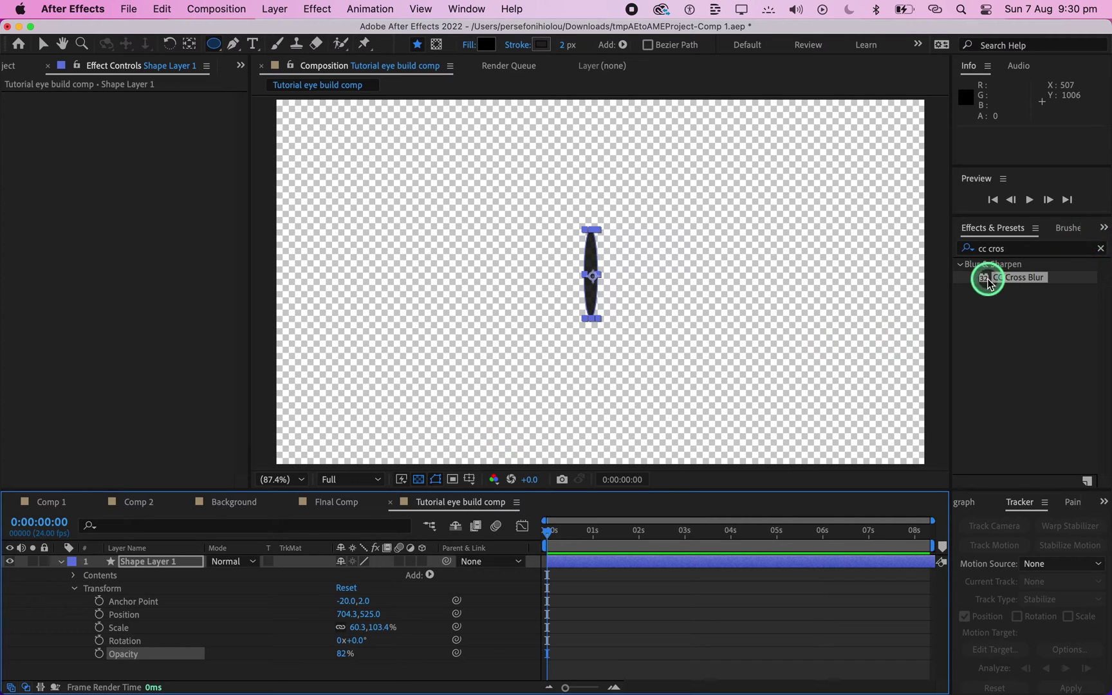
Apply CC Cross Blur to the shape layer with Radius X 8, Radius Y 21 and Repeat Edge Pixels enabled
left_click_drag(1029, 280, 236, 564)
key("v")
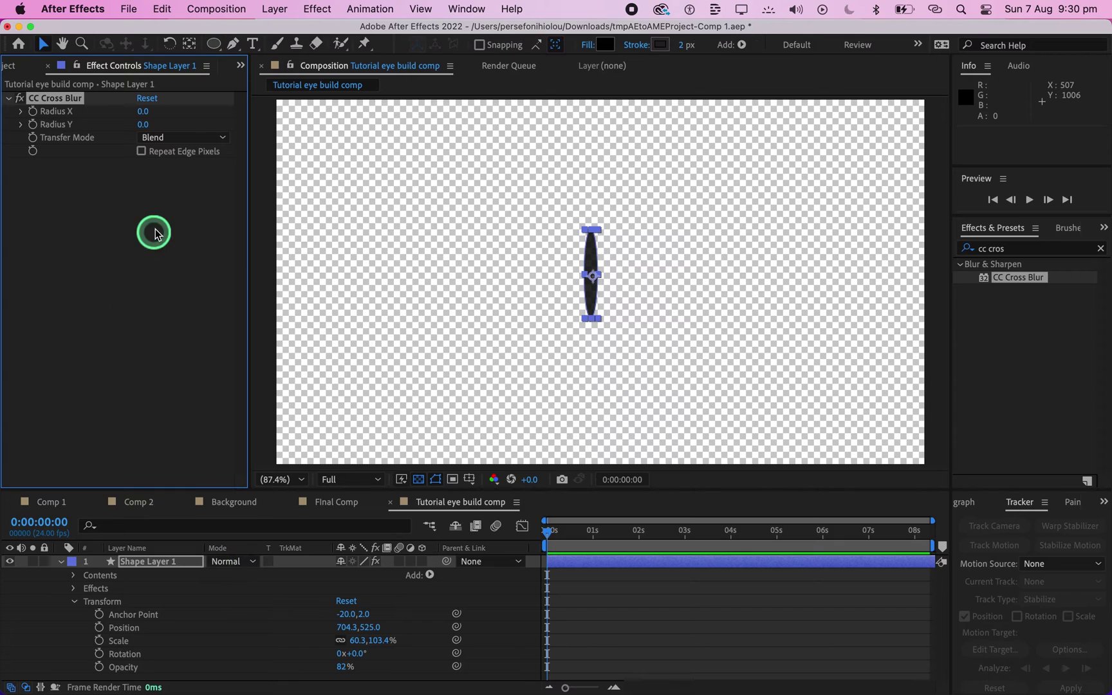
left_click(145, 113)
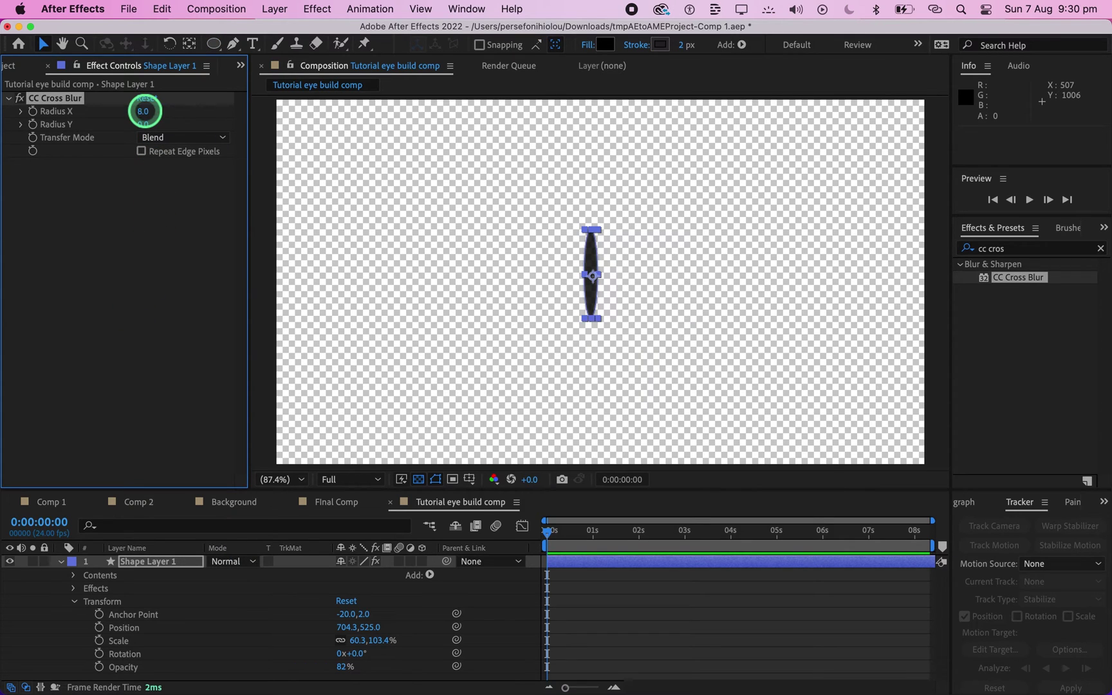
left_click(140, 124)
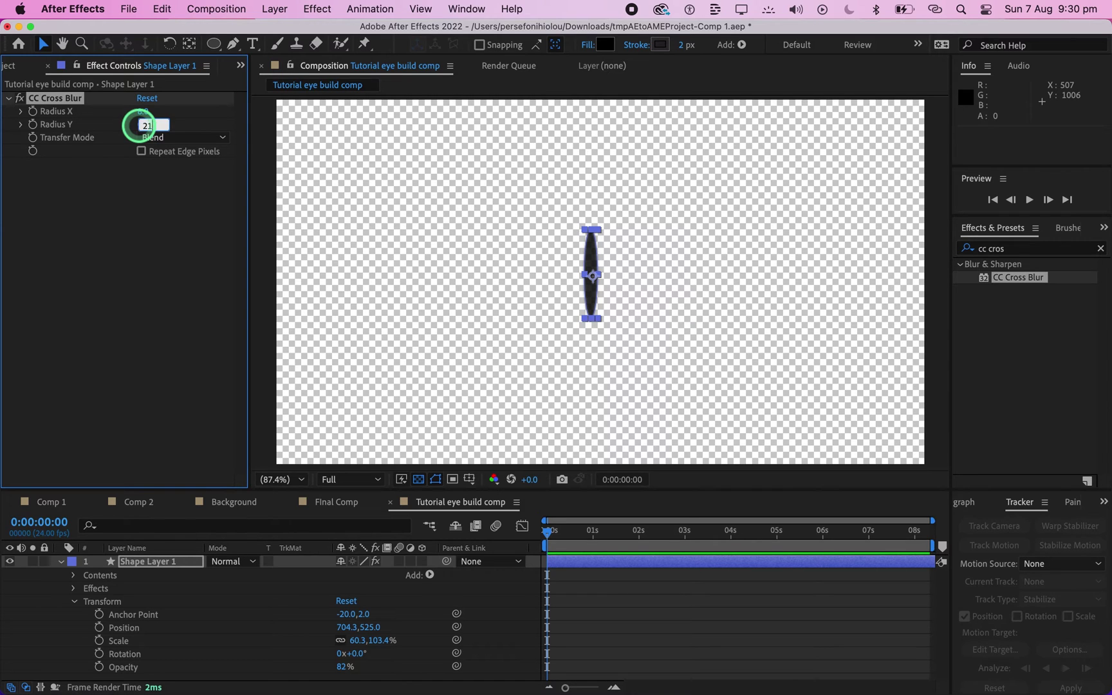
left_click(141, 151)
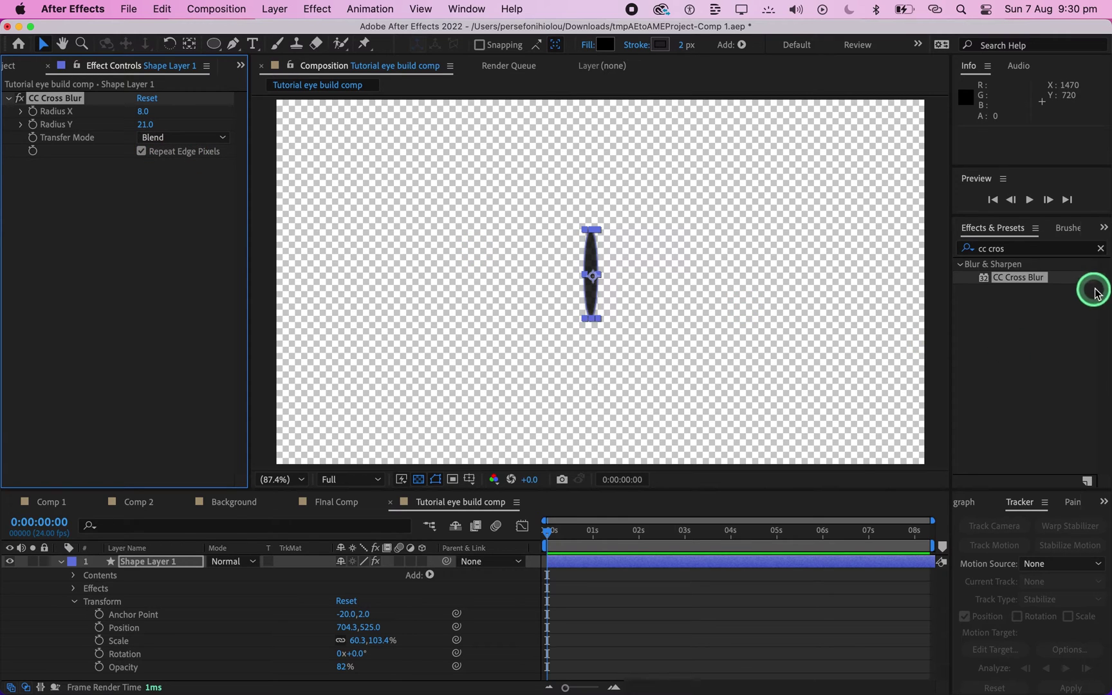
Add Roughen Edges to the shape layer with Border 10.40, Edge Sharpness 0.06 and Scale 48
left_click(1101, 249)
left_click(1077, 249)
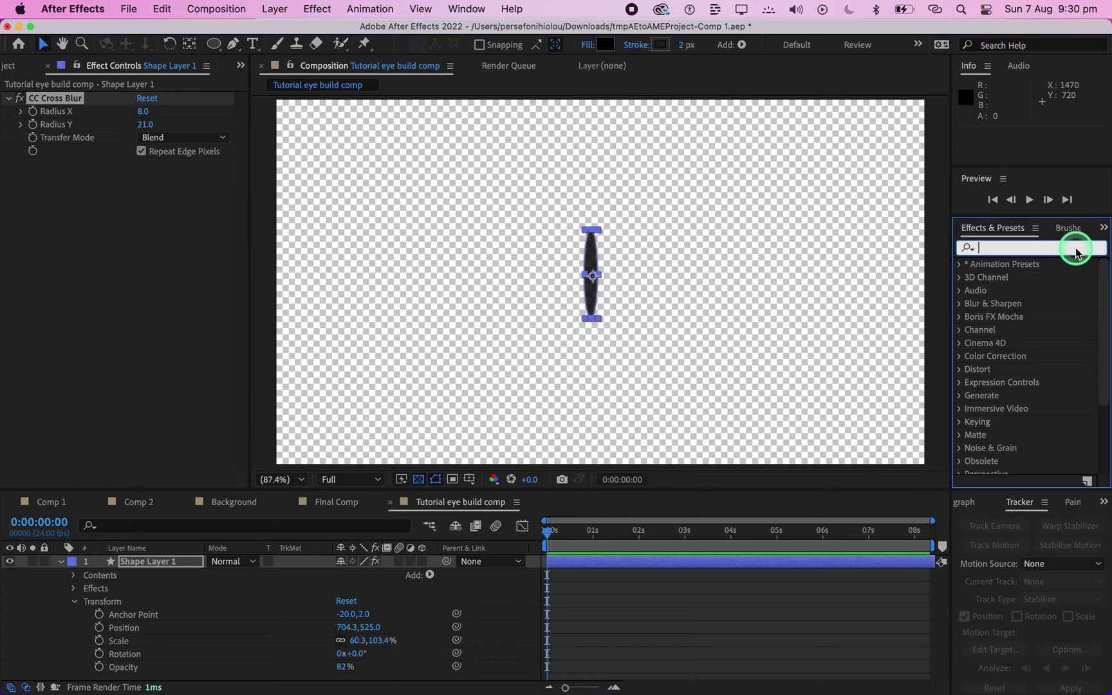
type("rough")
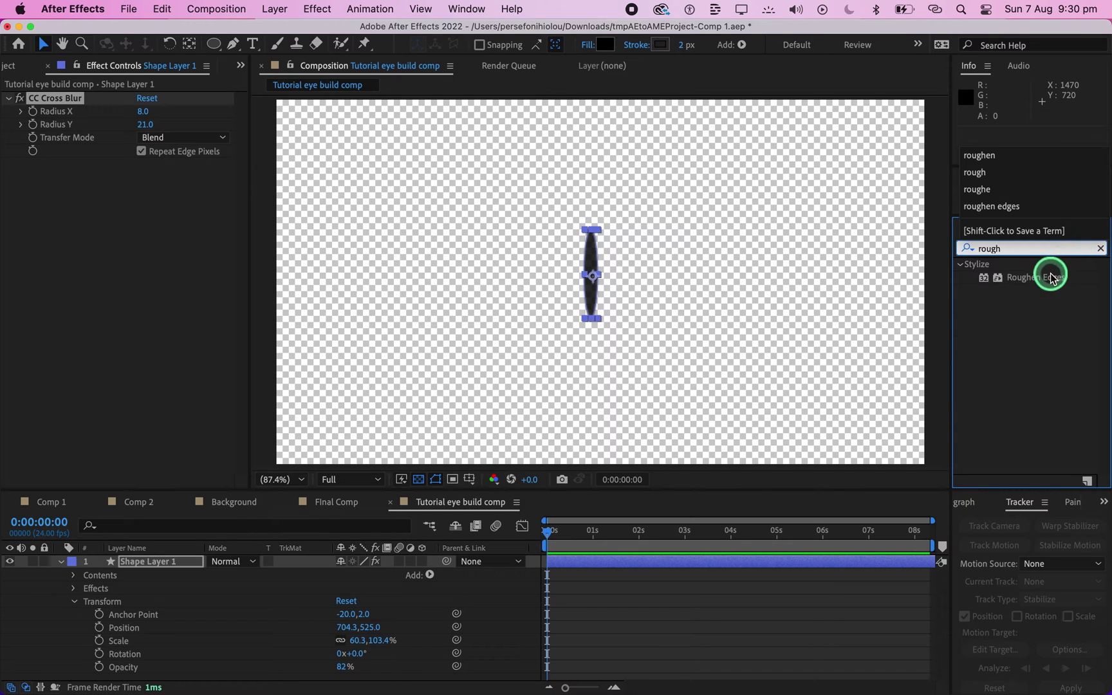
left_click_drag(1050, 277, 154, 208)
left_click(148, 205)
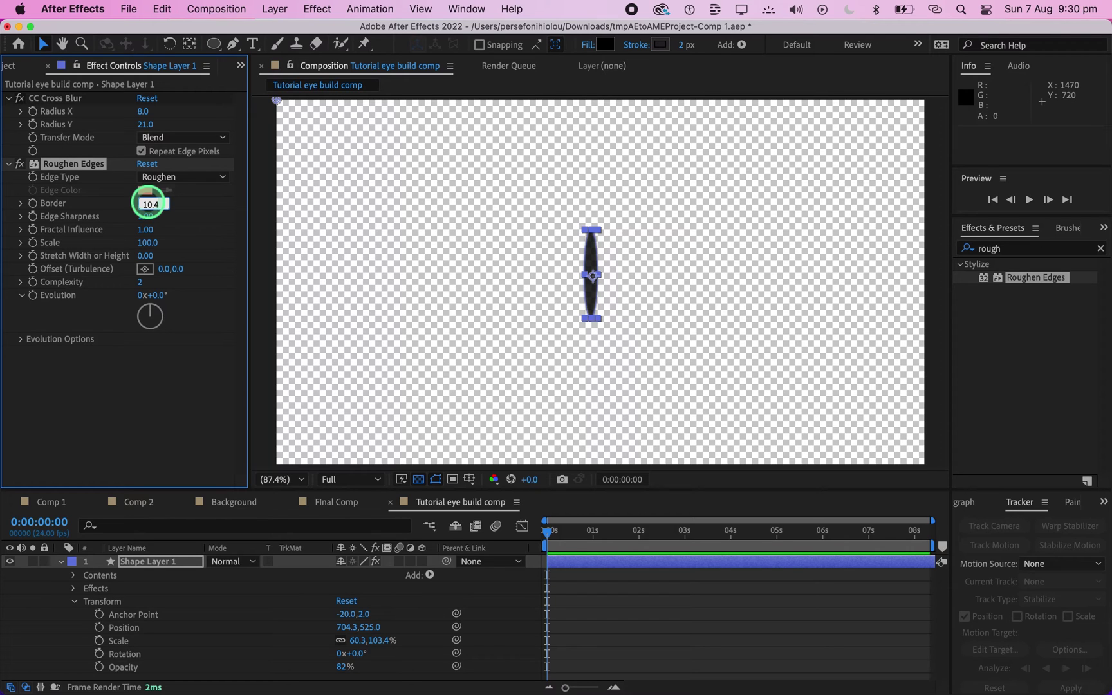
left_click(147, 222)
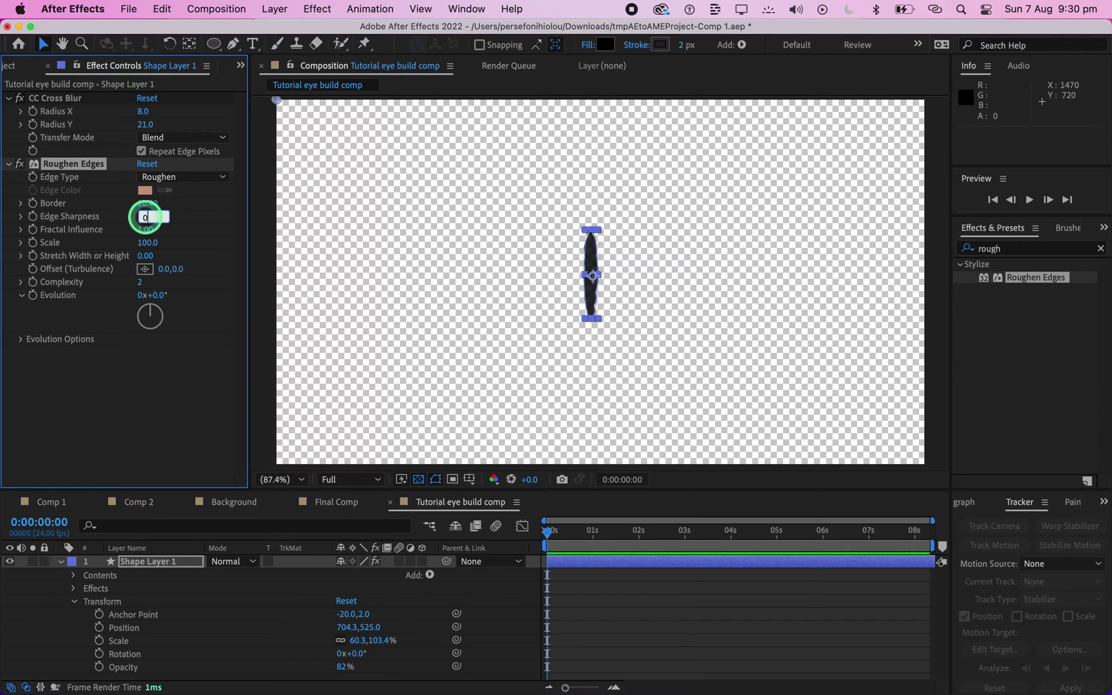
left_click(149, 229)
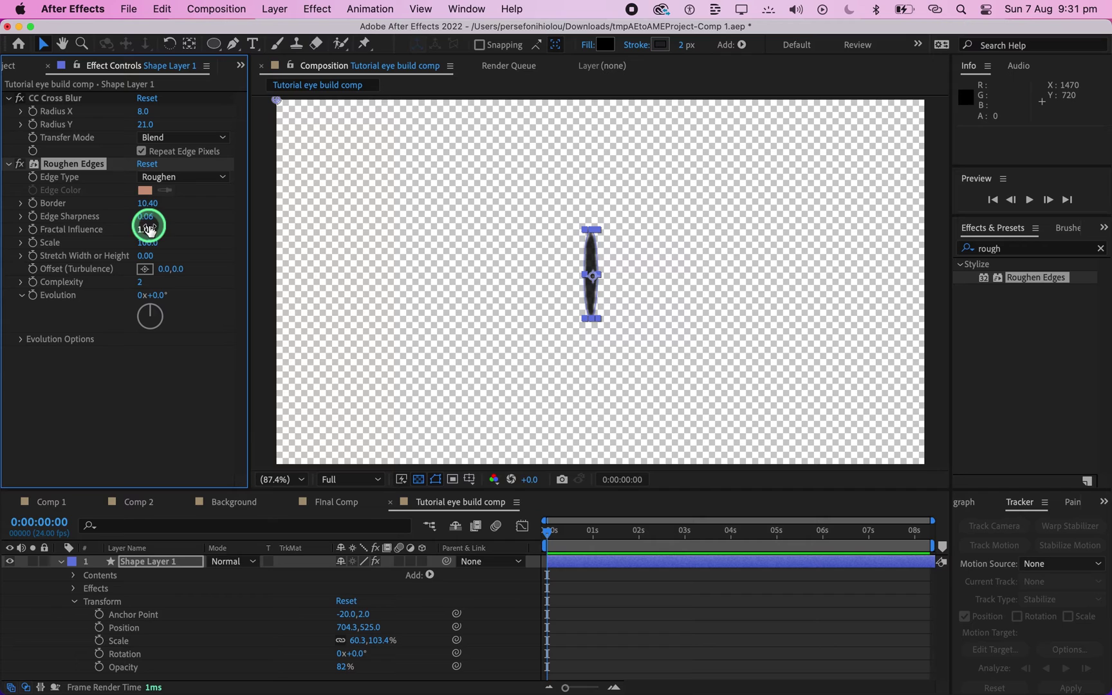
left_click(152, 244)
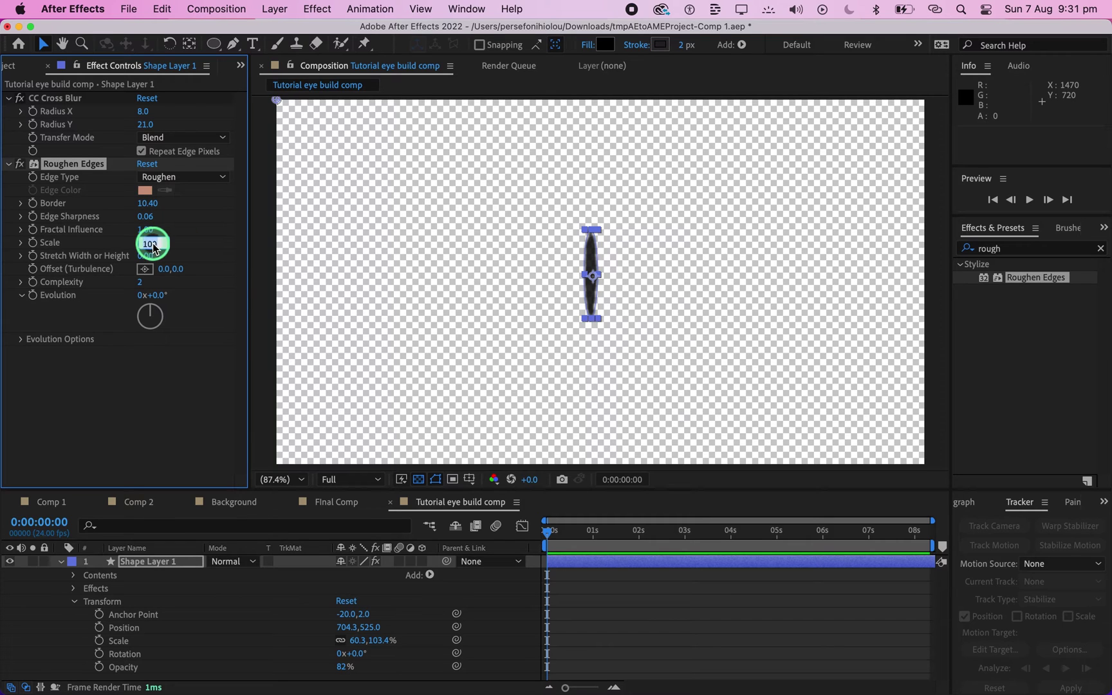
left_click(164, 253)
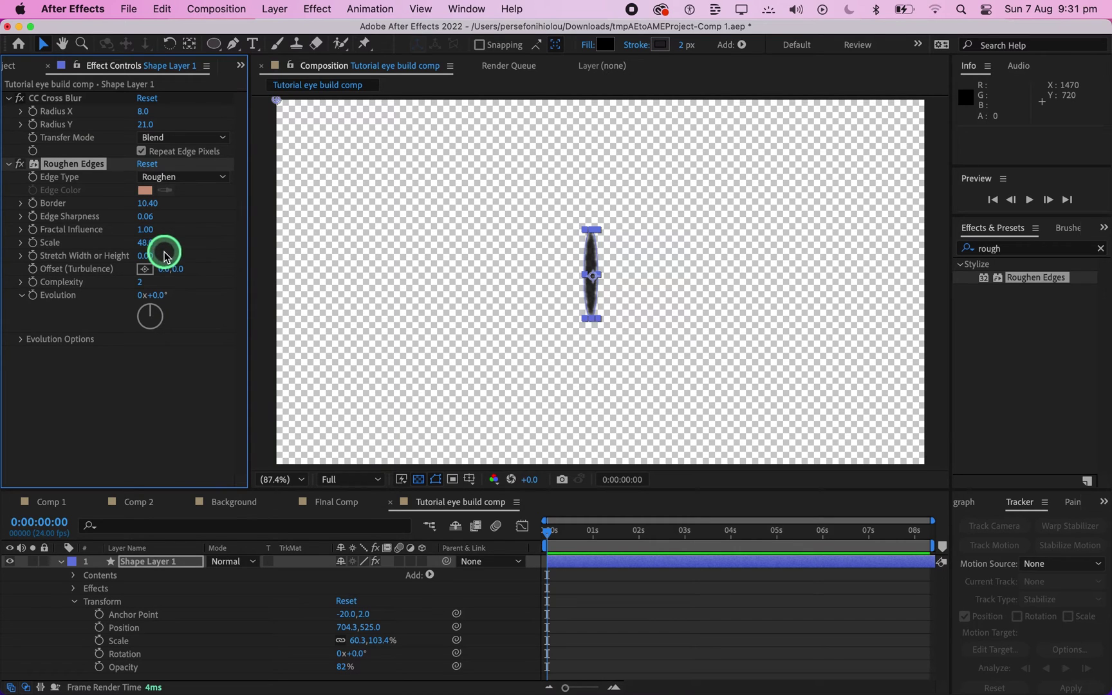
Drive the Roughen Edges Evolution with the expression time*100, and collapse the layer's properties
left_click(33, 297, "alt")
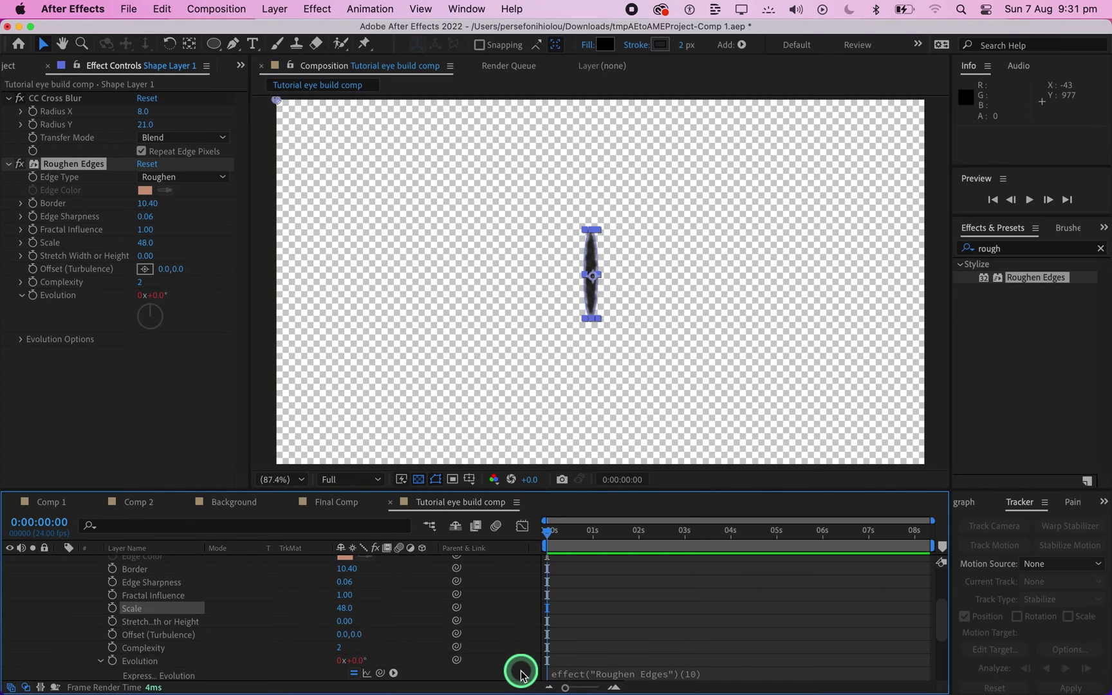
scroll(516, 670, "down", 3)
left_click(582, 611)
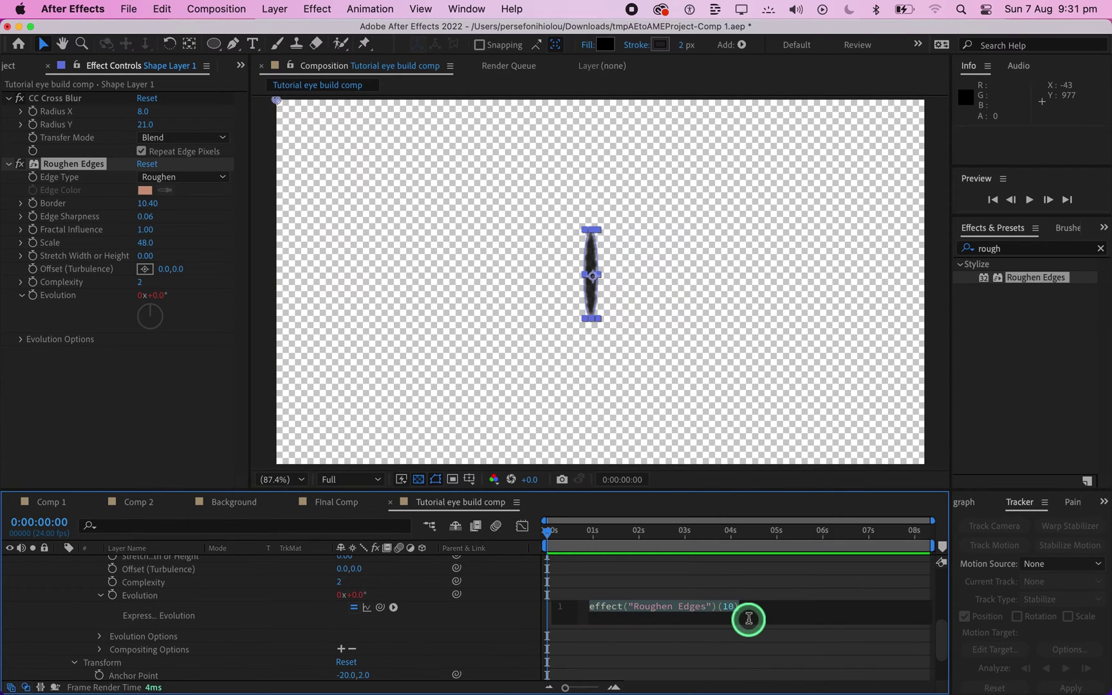
left_click_drag(748, 611, 543, 609)
type("t")
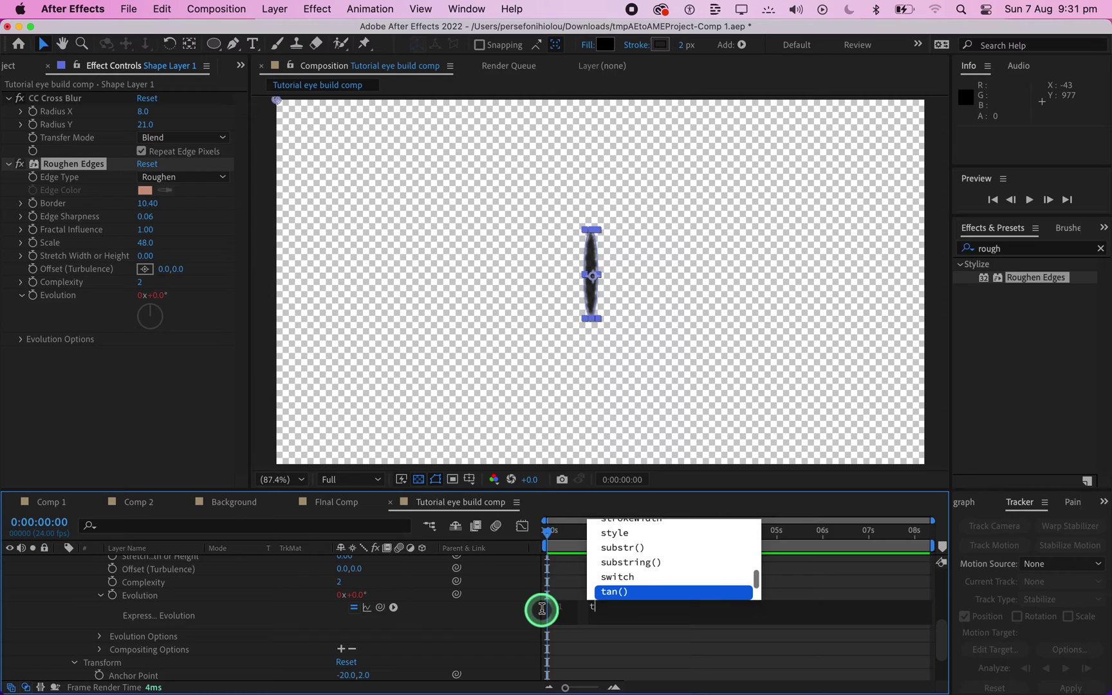
type("ime")
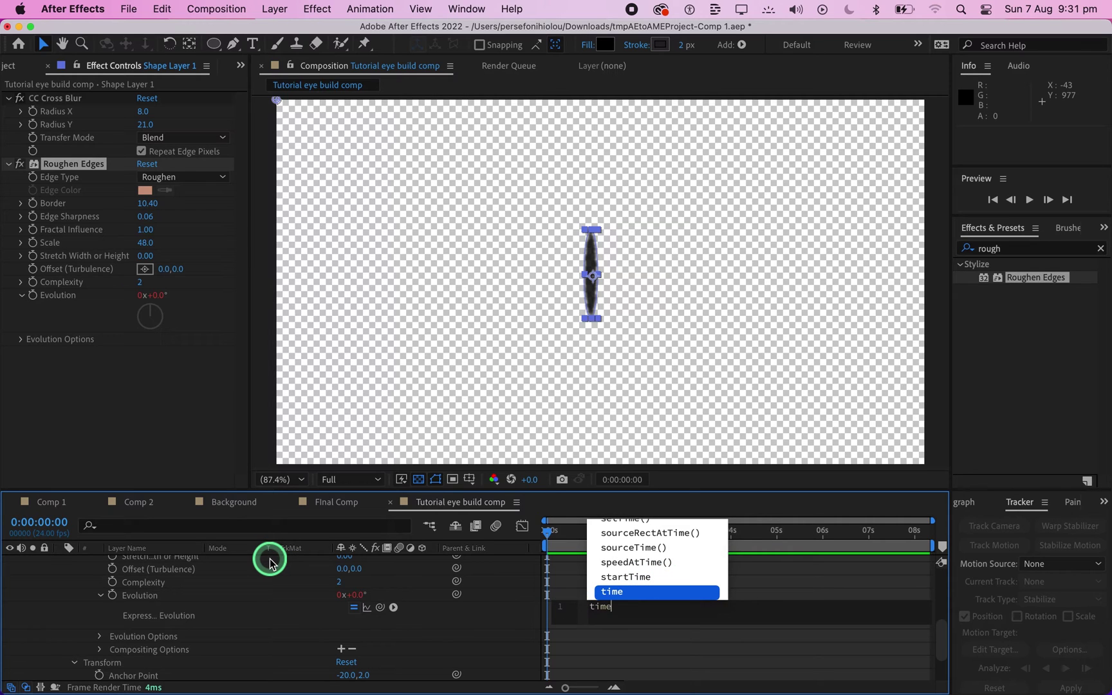
type("*")
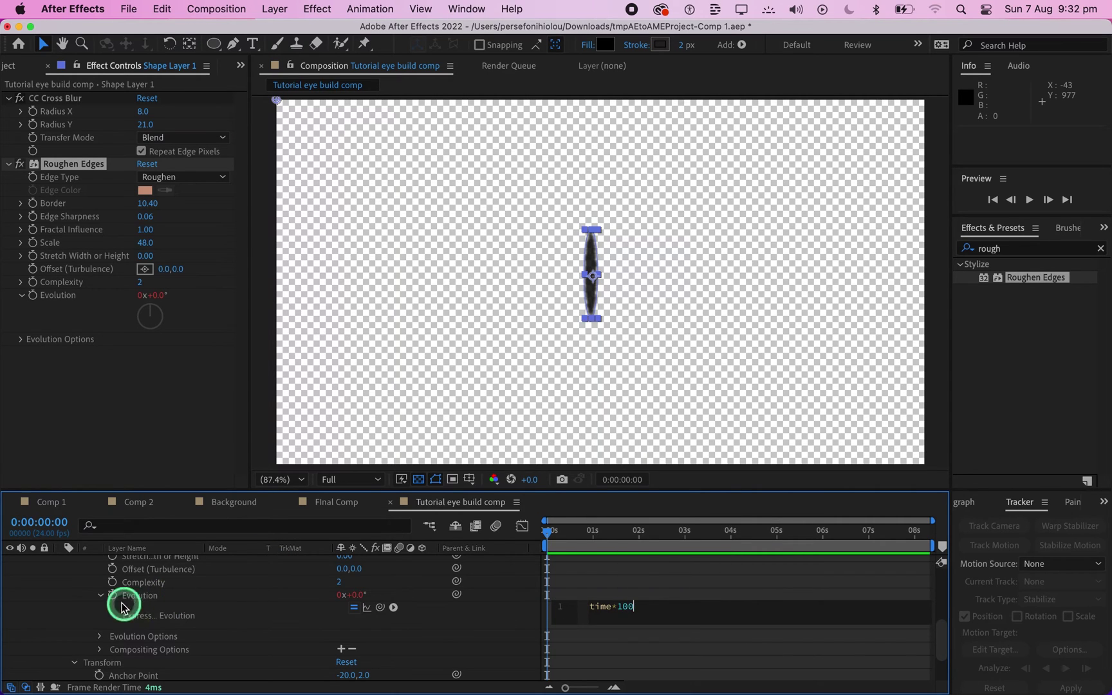
left_click(100, 595)
scroll(100, 599, "up", 5)
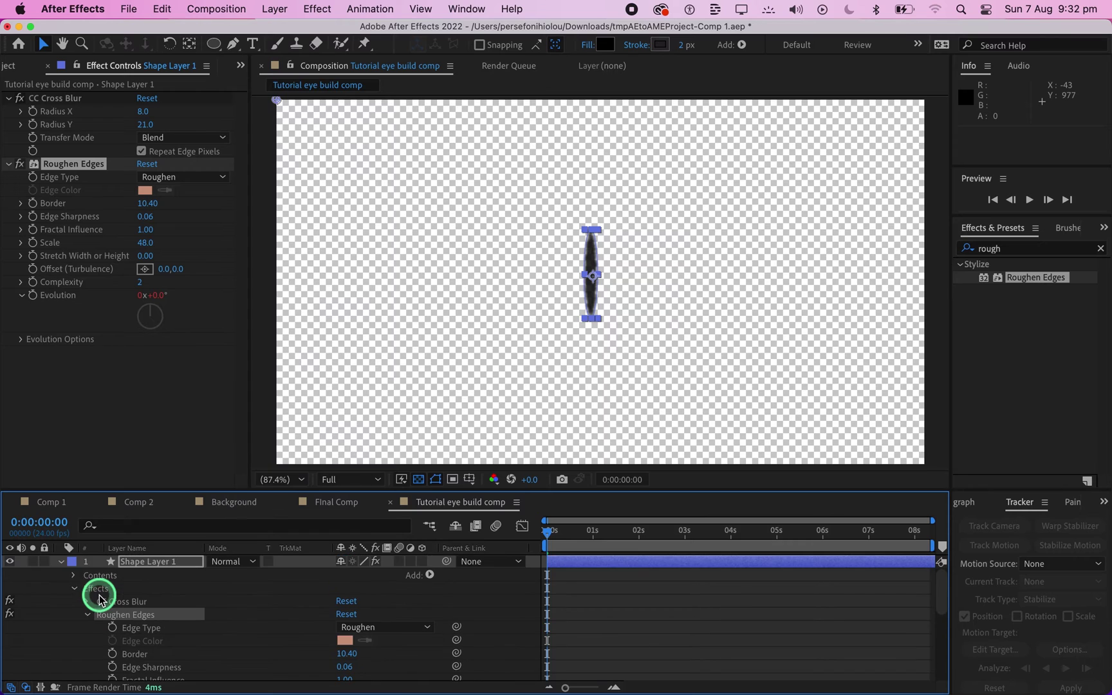
left_click(61, 562)
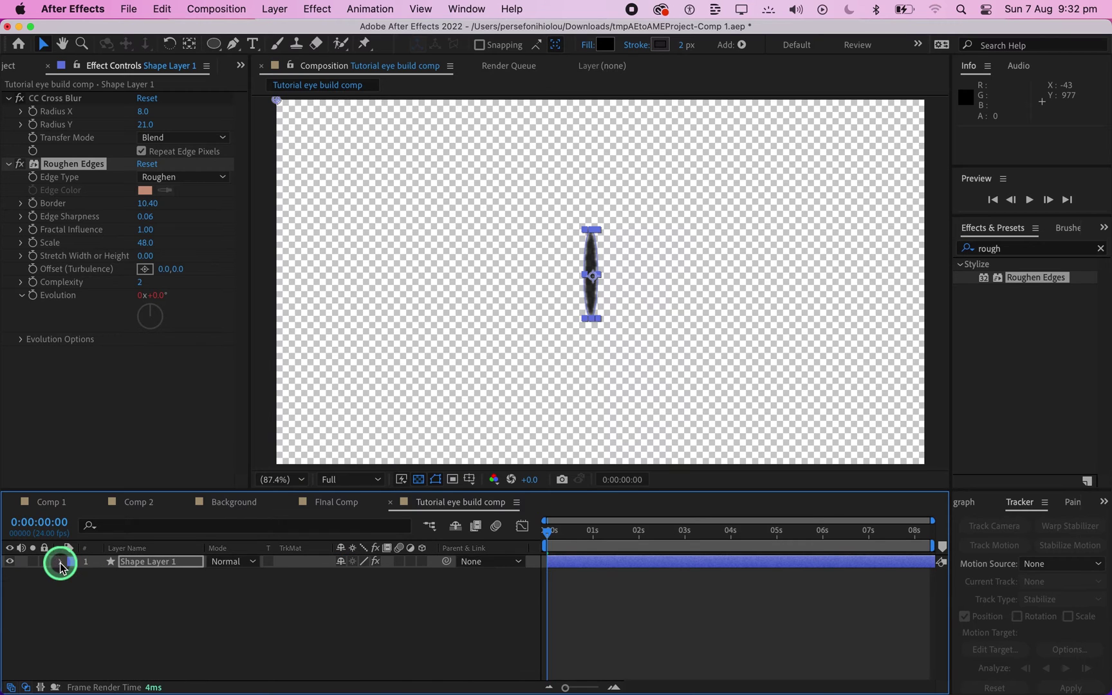
Rename the shape layer to Pupil
left_click(157, 564)
right_click(159, 567)
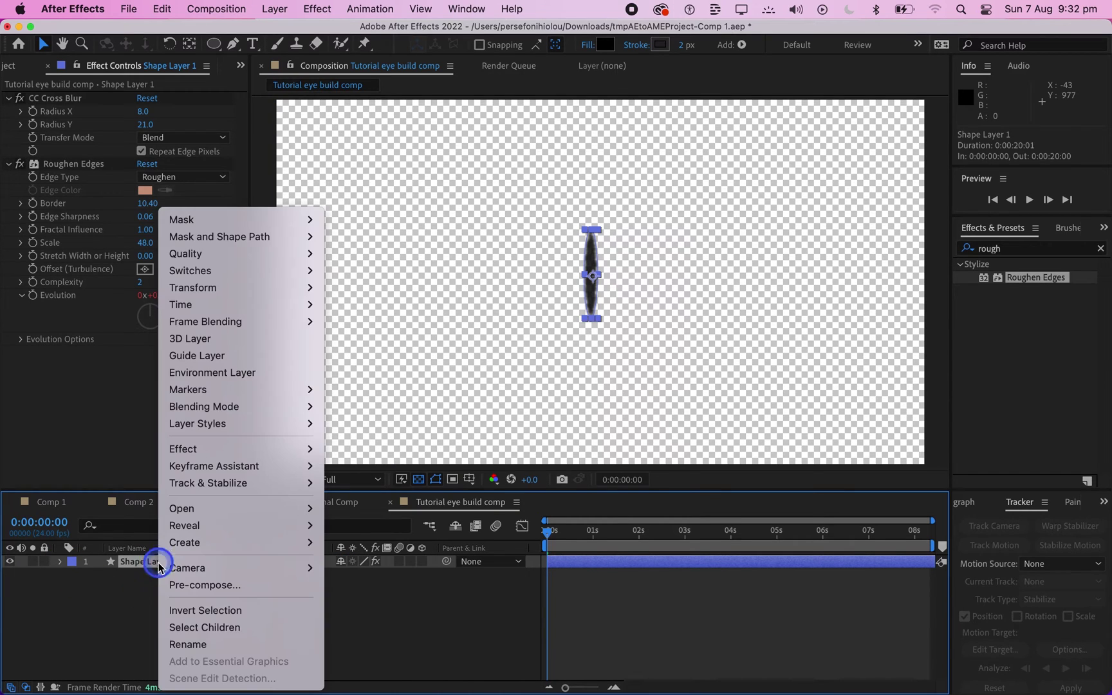
left_click(188, 647)
type("Pupil")
key("Return")
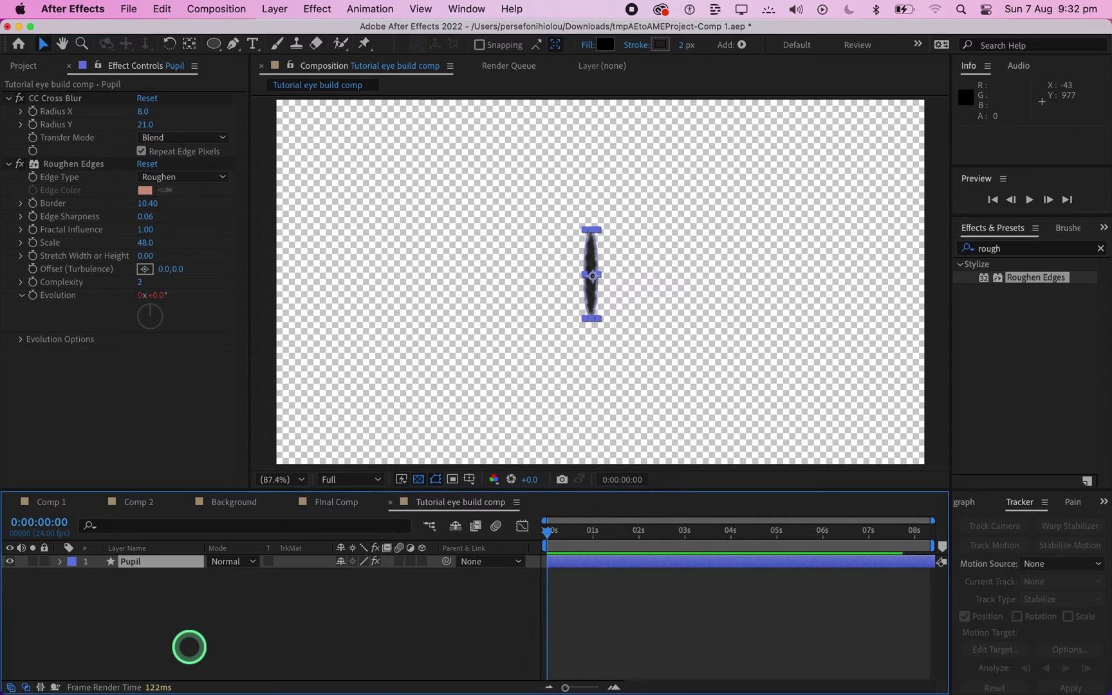
Enable Position and Scale keyframing on the Pupil layer at 0:00:00:00
left_click(62, 565)
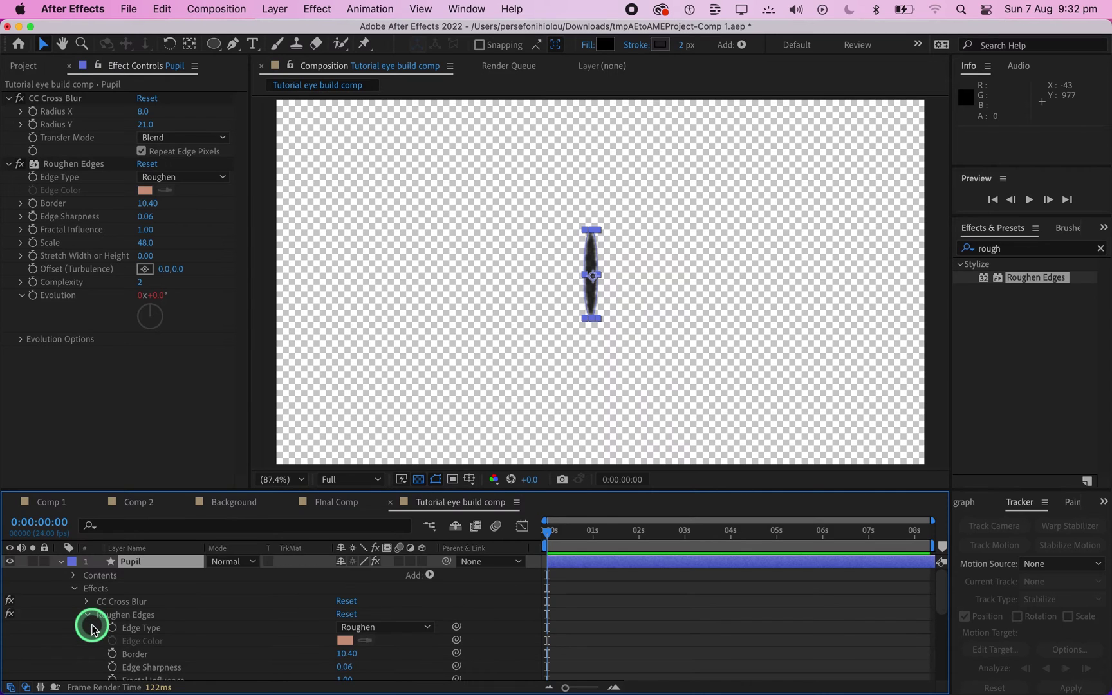
left_click(74, 588)
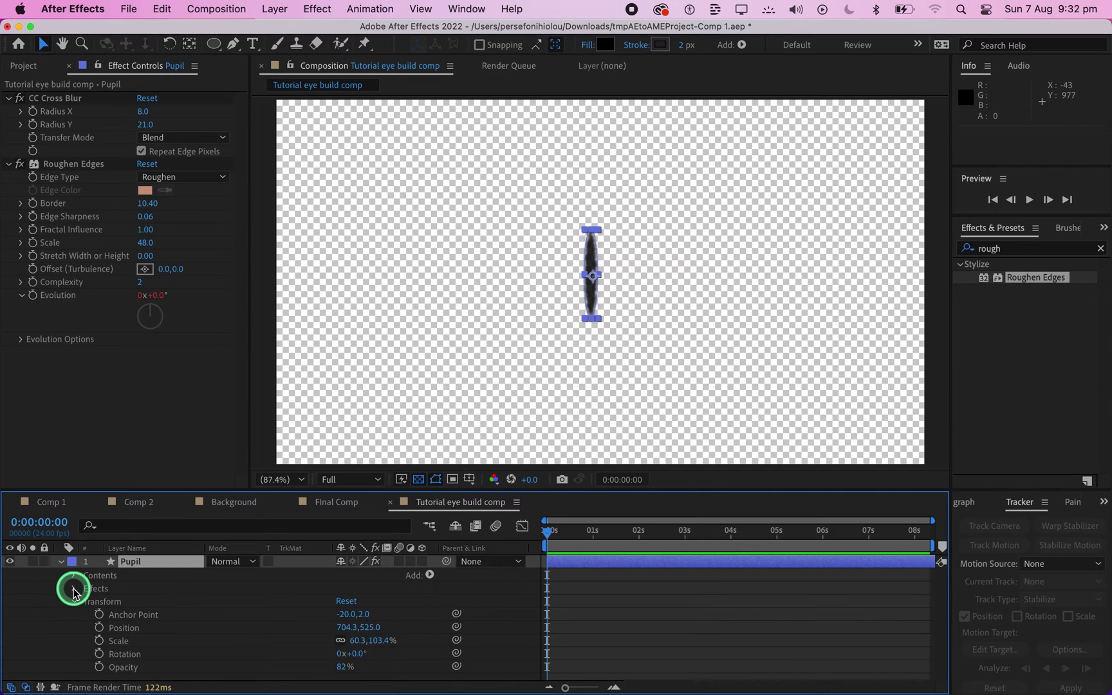
left_click(99, 628)
left_click(99, 641)
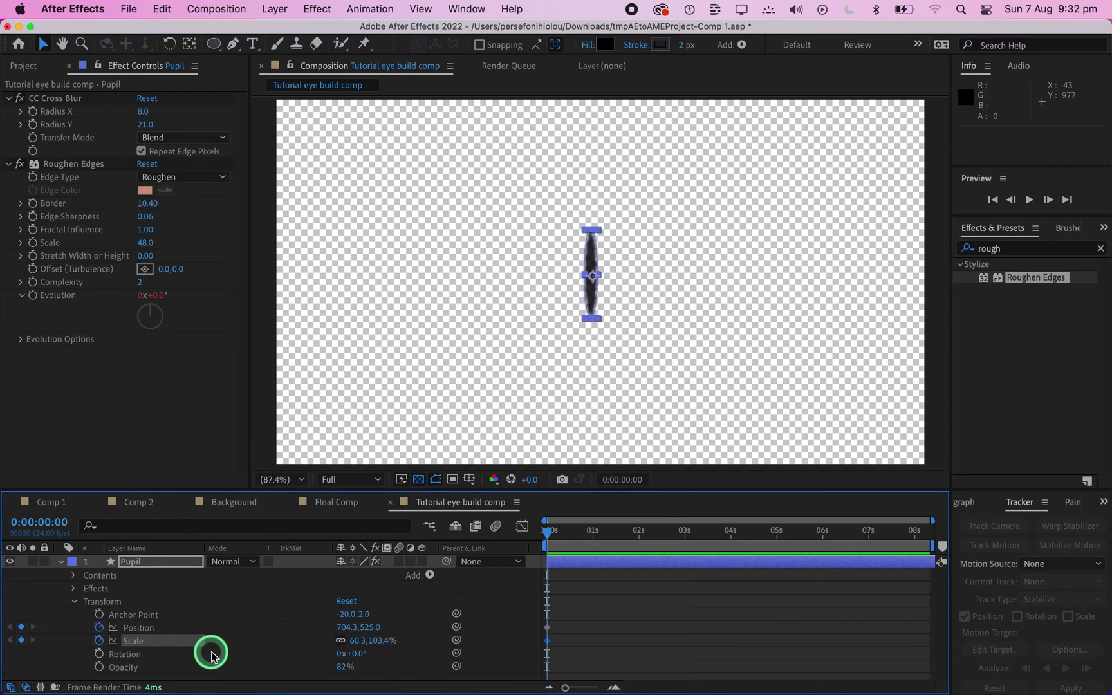
Keyframe the Pupil layer's Scale at 0:00:02:00 with 58.3, 100.0%
left_click_drag(538, 541, 640, 557)
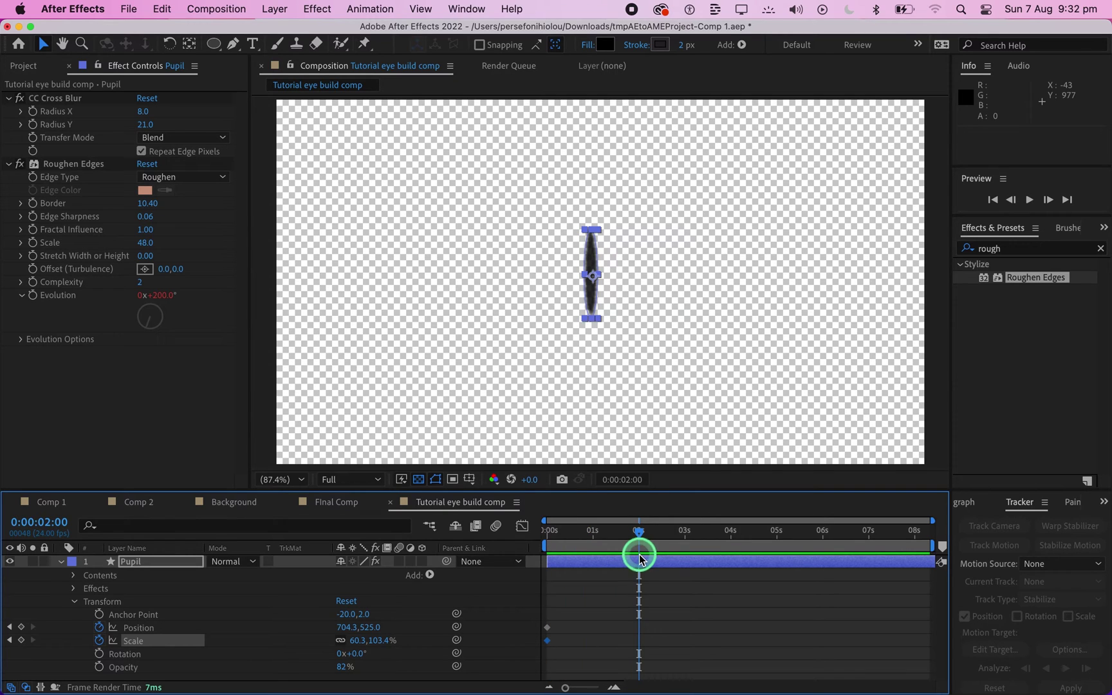
left_click(348, 627)
left_click(361, 642)
key("Tab")
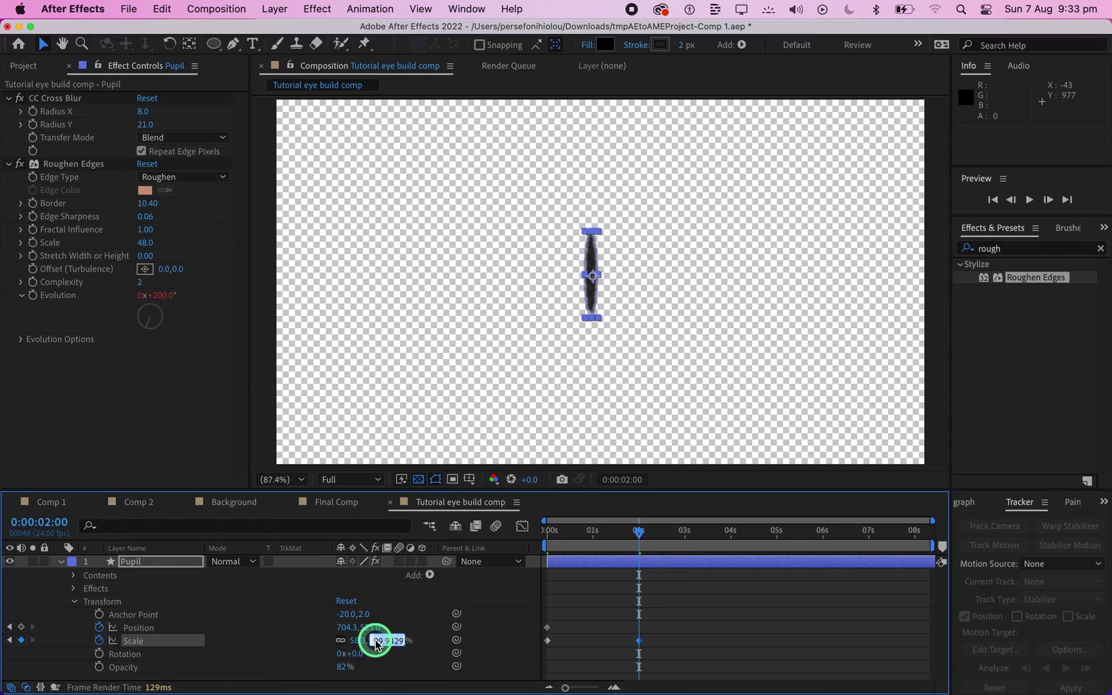
left_click(637, 534)
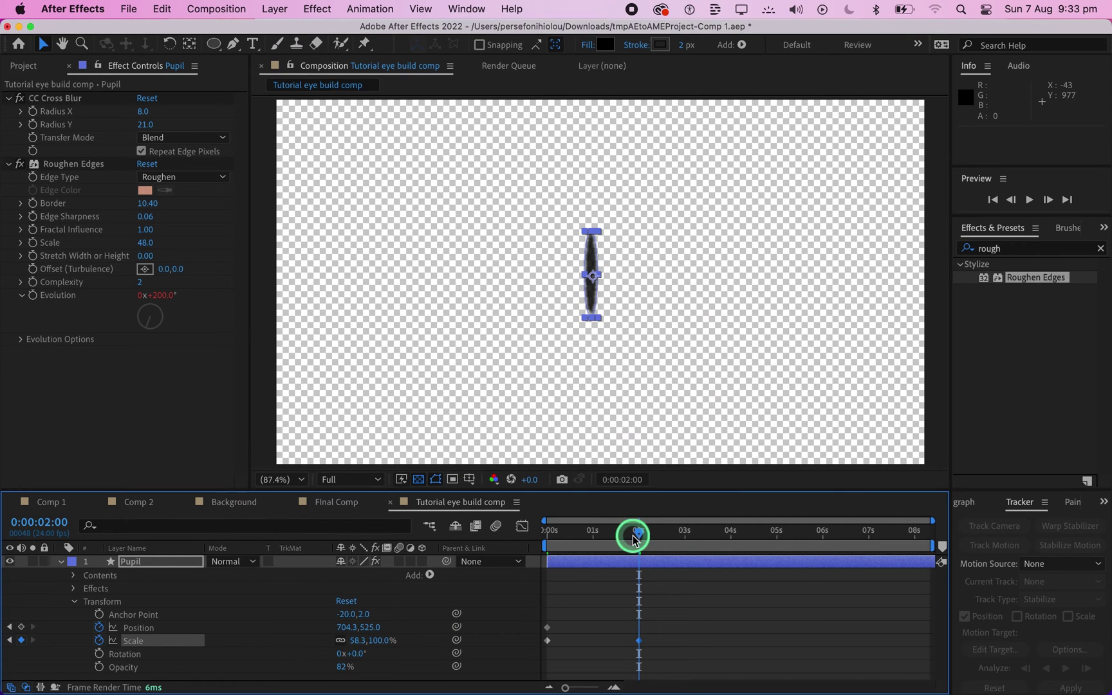
Keyframe the Pupil layer's Position at 0:00:03:23 with 771.3, 525.0
left_click_drag(640, 536, 730, 539)
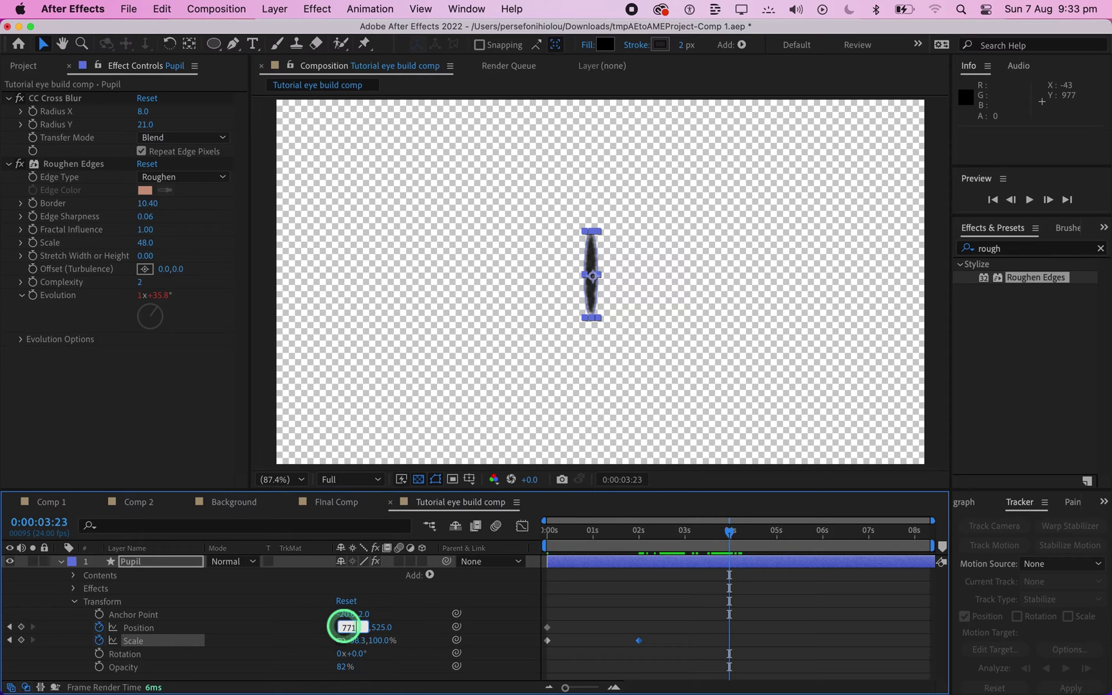
left_click_drag(346, 627, 381, 629)
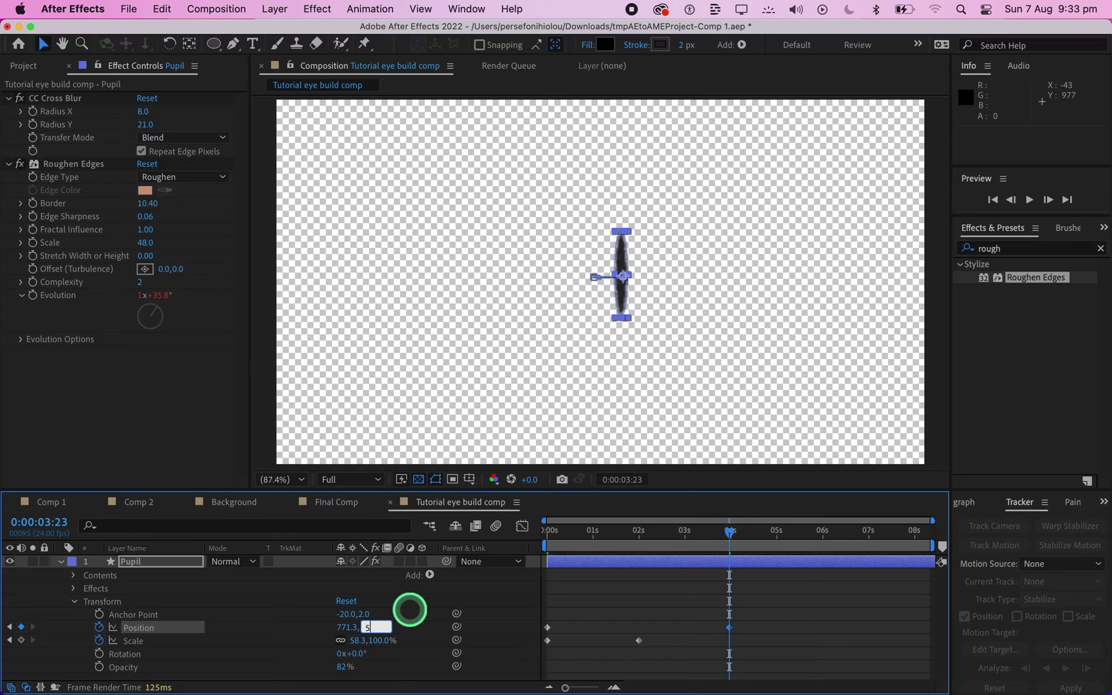
left_click(655, 632)
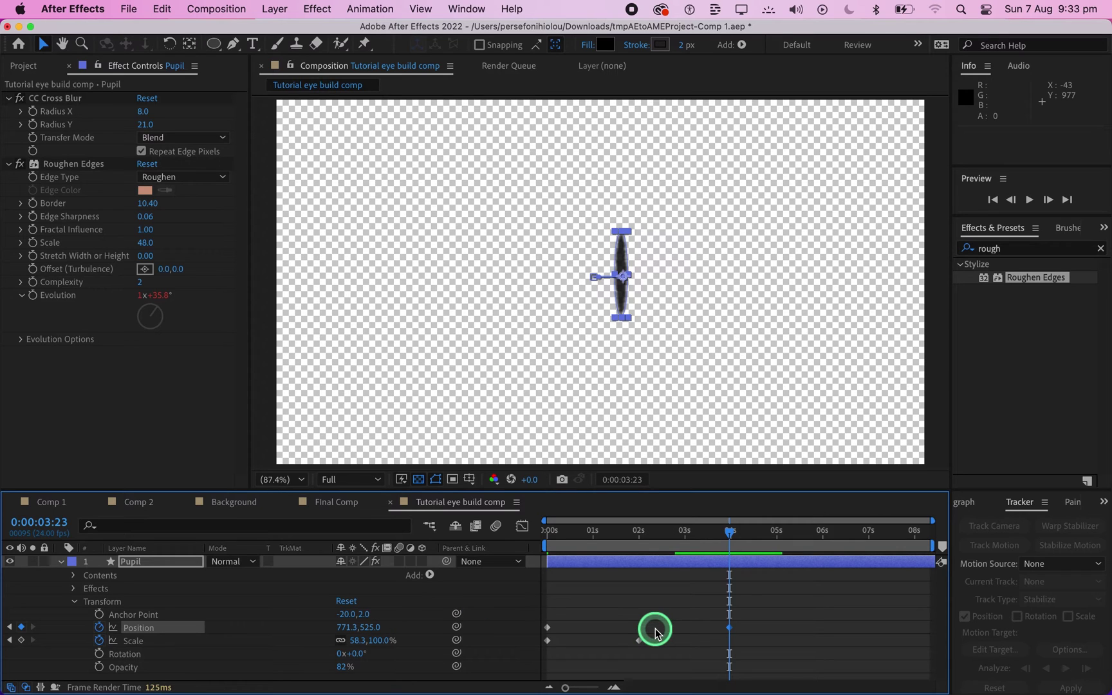
Keyframe the Pupil layer's Scale at 0:00:04:00 with 60.3, 103.4%
left_click_drag(732, 536, 734, 537)
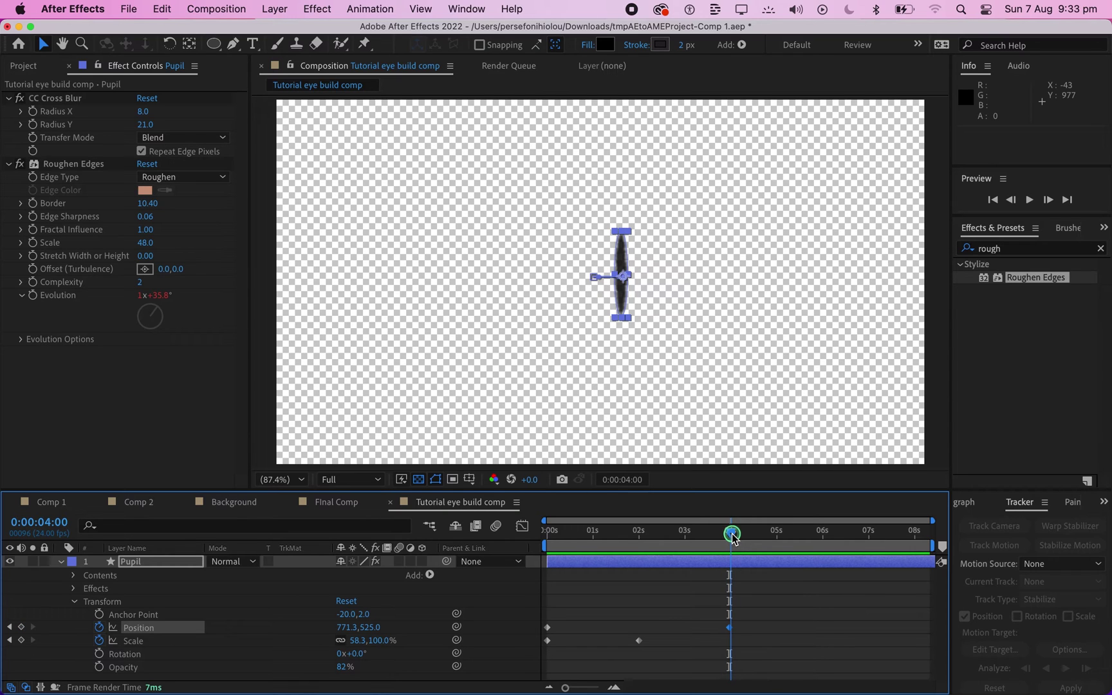
left_click_drag(567, 687, 598, 688)
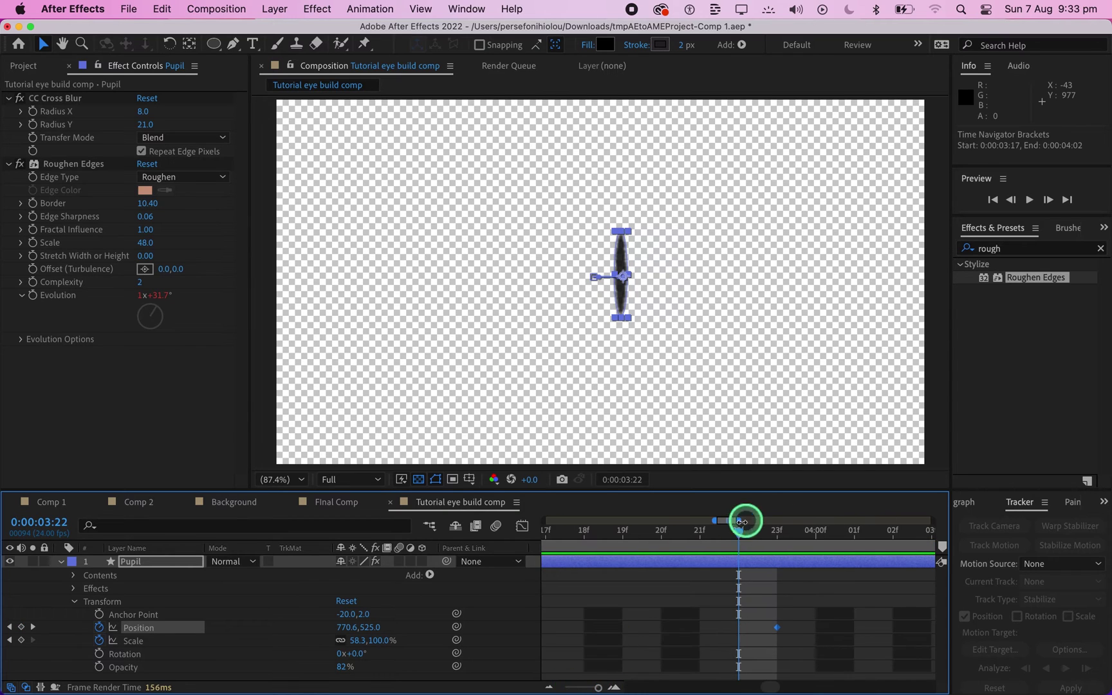
left_click_drag(763, 533, 825, 524)
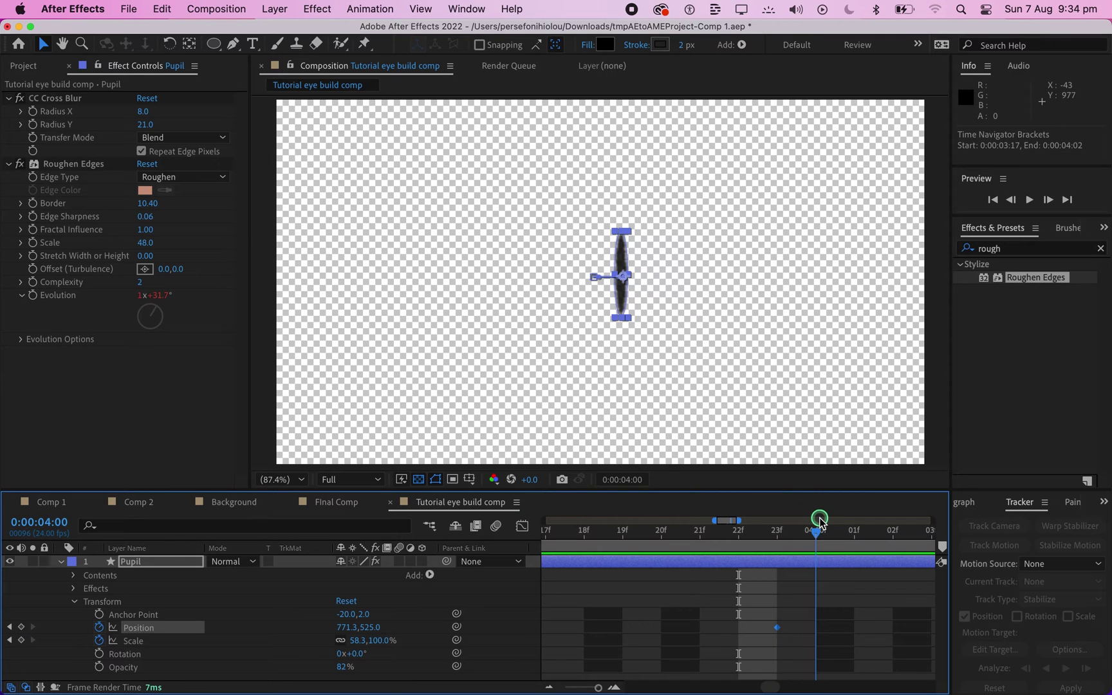
mouse_move(819, 520)
left_mouse_down()
mouse_move(841, 526)
mouse_move(824, 528)
left_mouse_up()
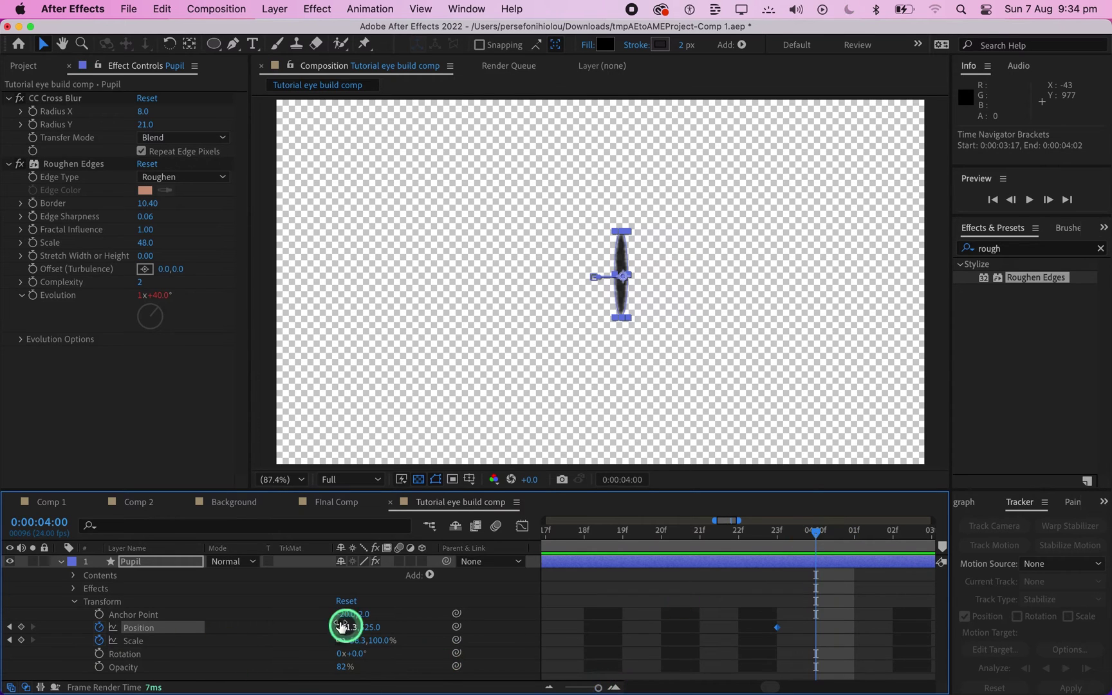
left_click(358, 640)
type("6")
key("Return")
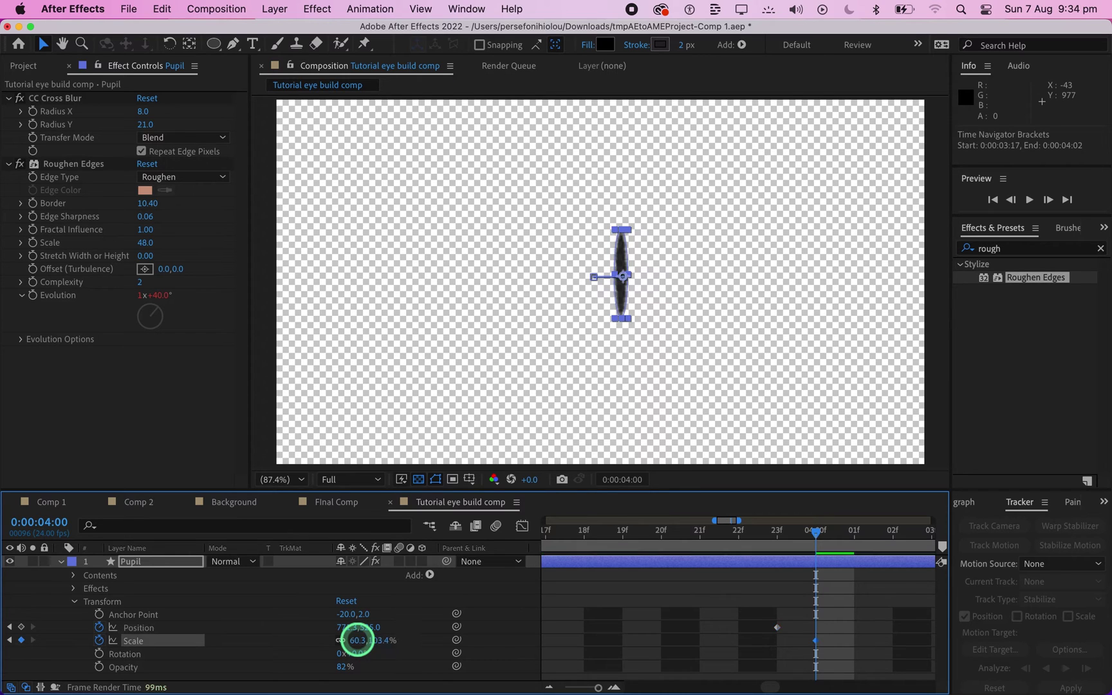
Scrub through the pupil animation, return to 0:00:00:00 and collapse the Pupil layer's properties
left_click_drag(599, 688, 565, 688)
left_click(666, 600)
left_click(733, 535)
left_click_drag(738, 540, 759, 566)
key("Home")
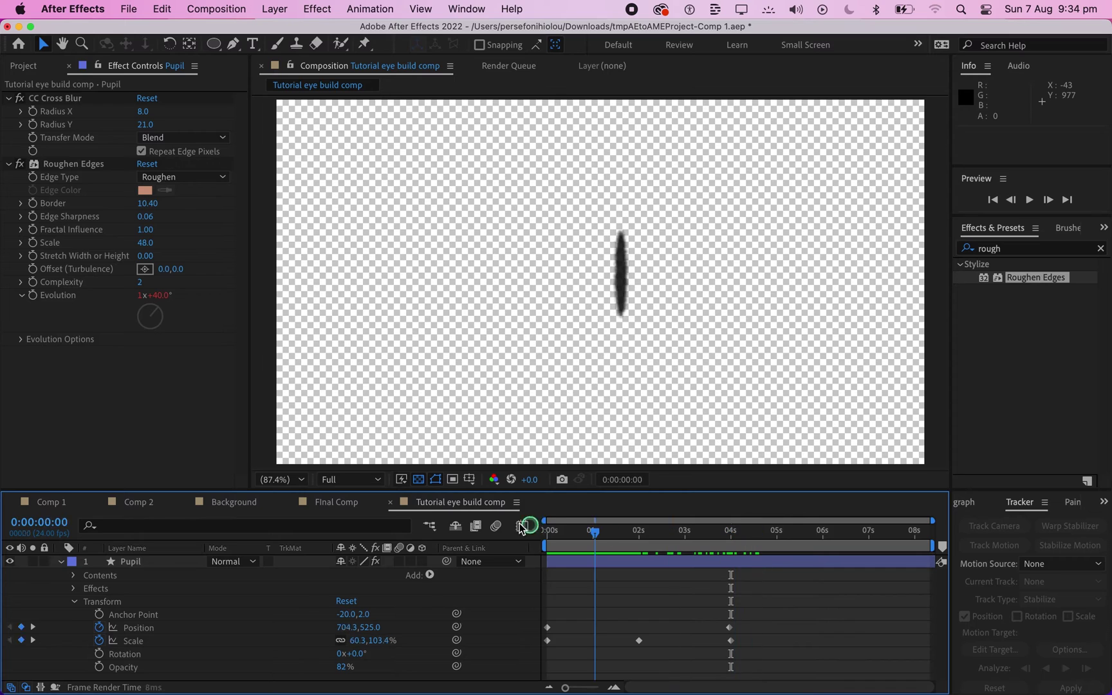
left_click(61, 565)
left_click(151, 635)
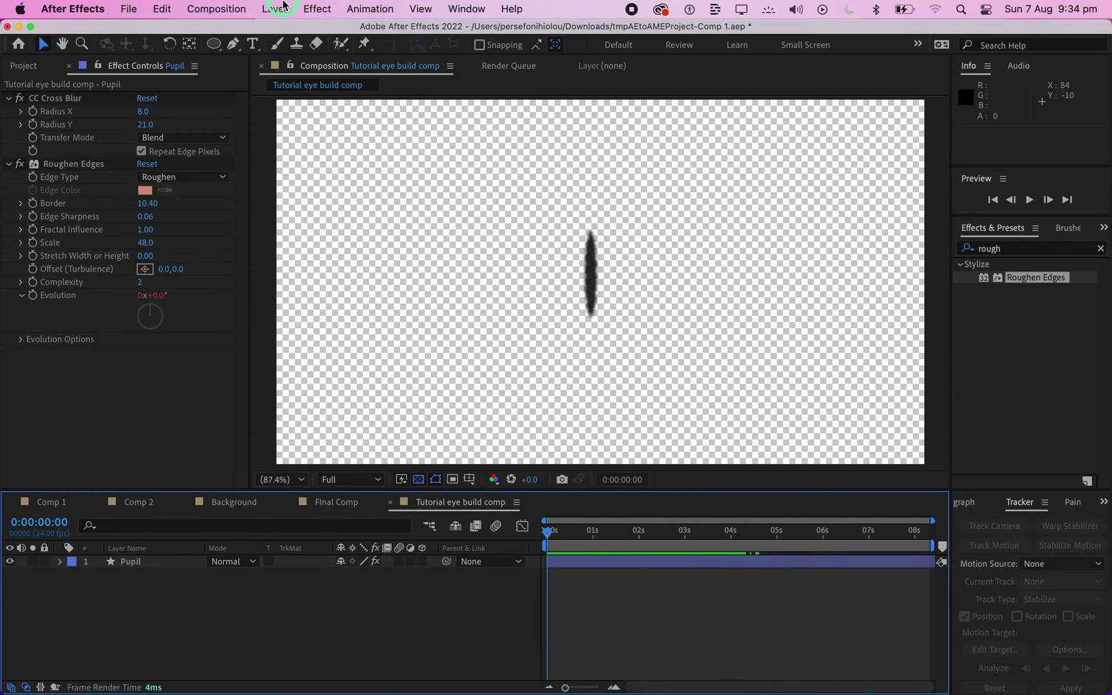
Create a white (FFFFFF) solid layer of 1440 x 1080 px
left_click(281, 8)
mouse_move(425, 31)
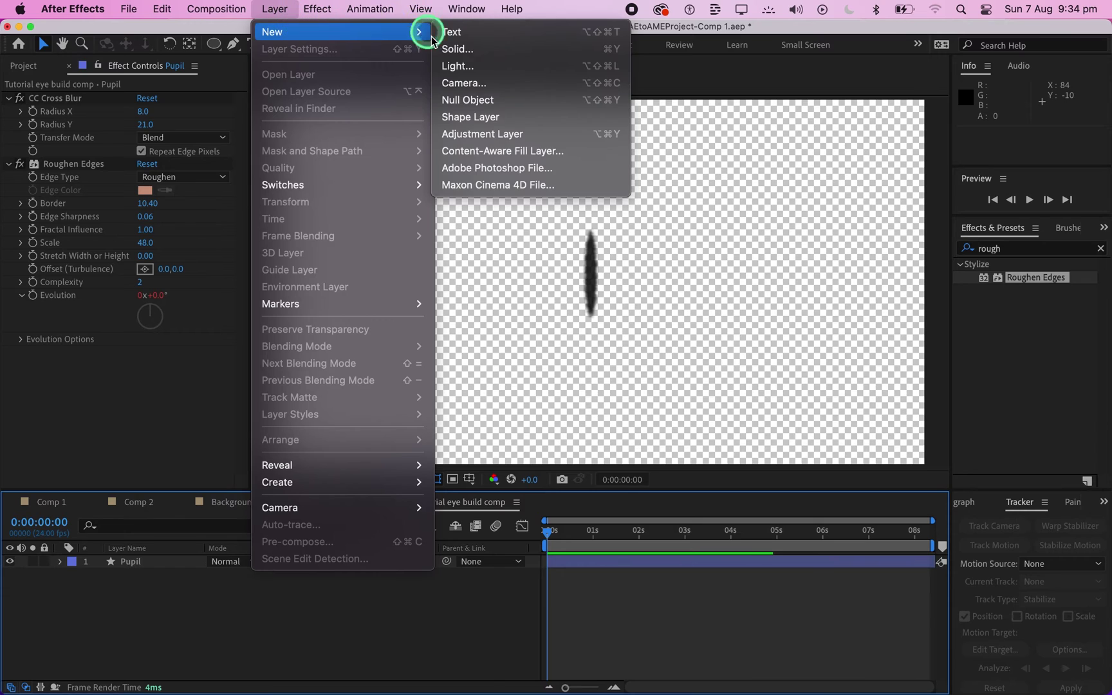
left_click(458, 55)
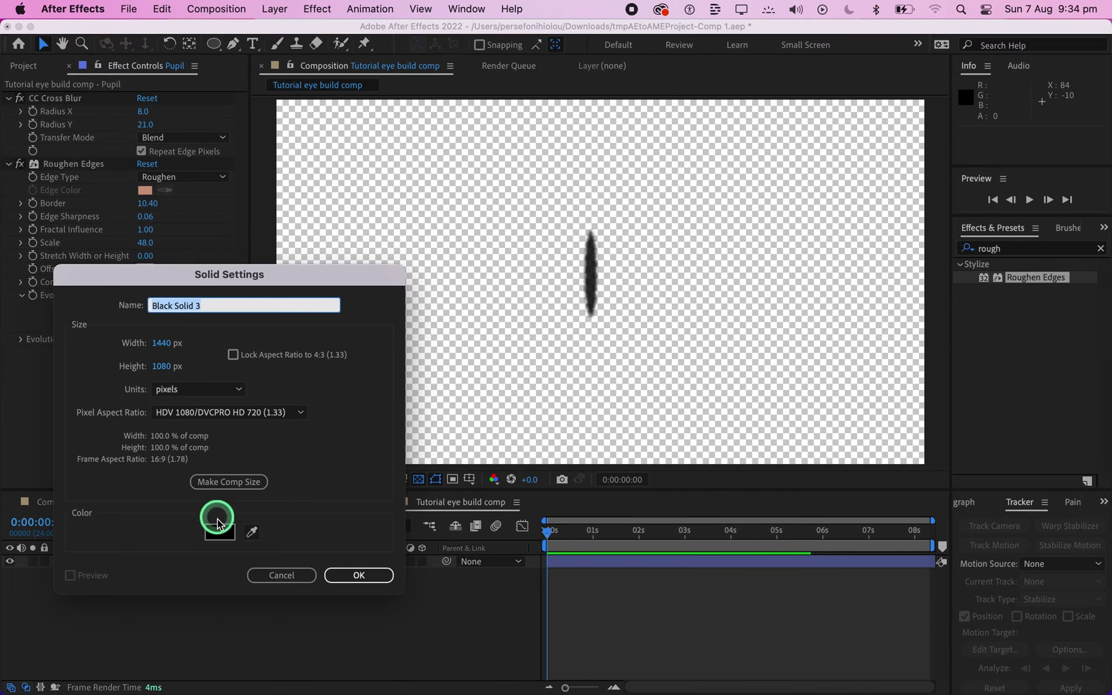
left_click(222, 531)
left_click_drag(438, 361, 339, 244)
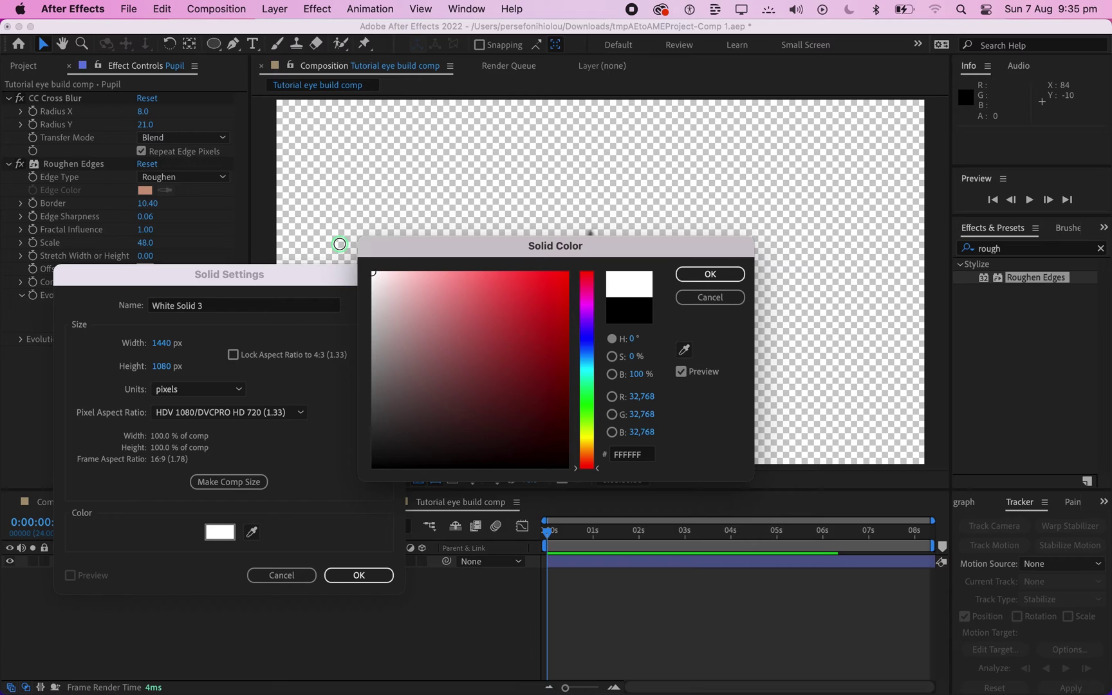
left_click(744, 273)
left_click(366, 573)
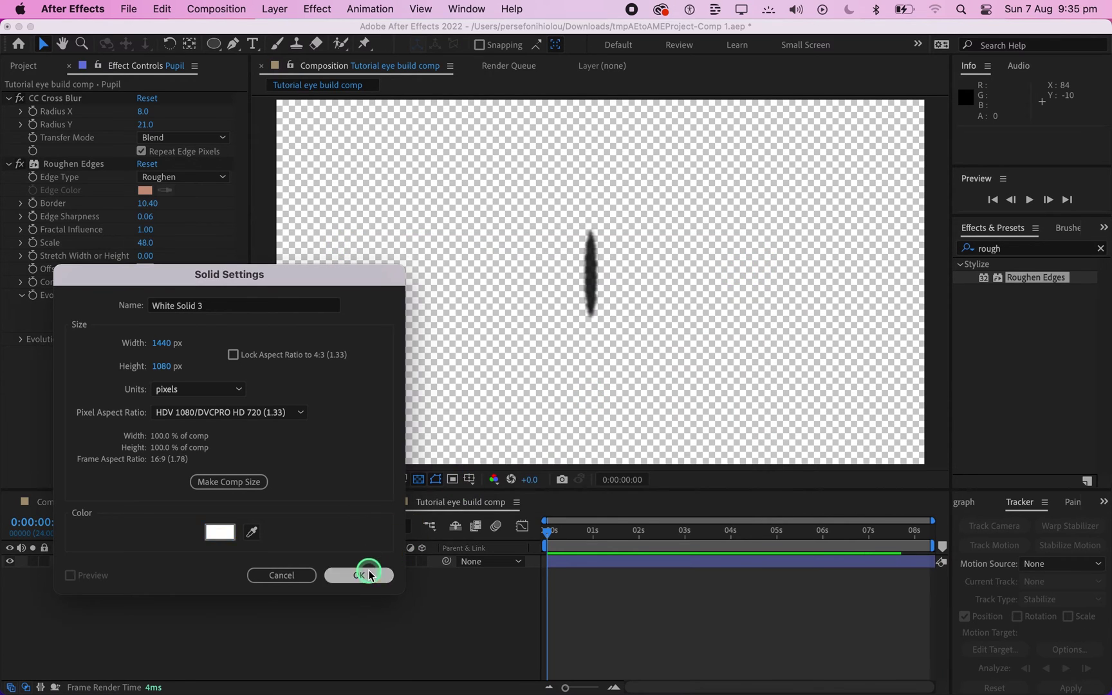
Draw a closed, straight-sided eye-shaped mask on the white solid around the pupil area with the Pen tool
left_click(162, 567)
left_click(233, 44)
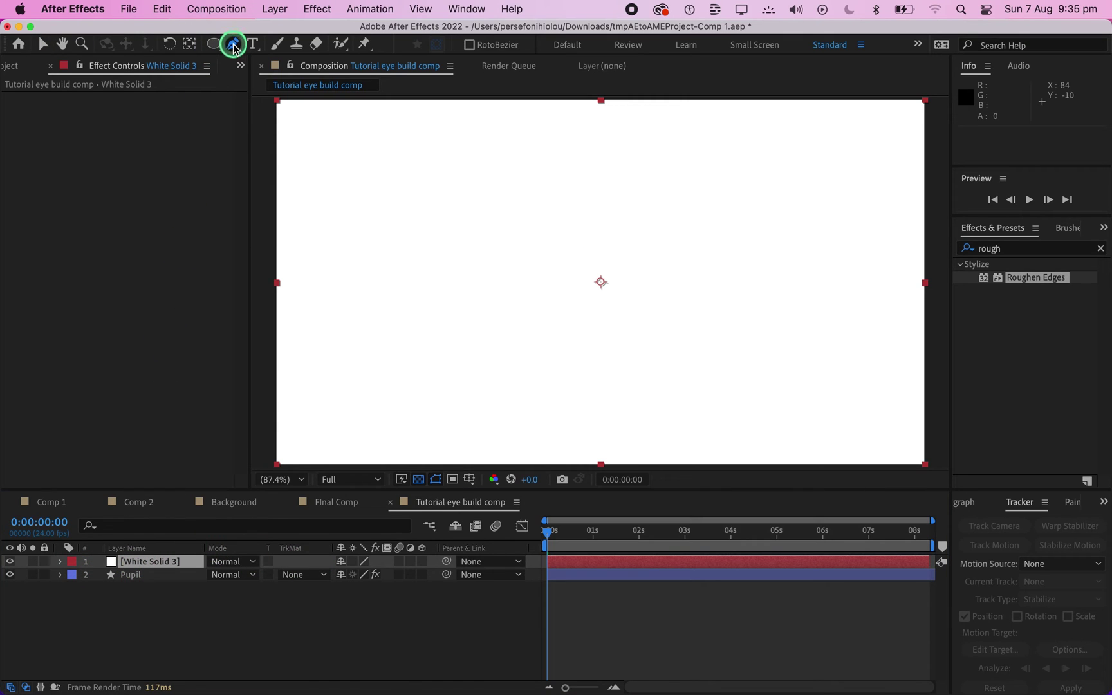
left_click(443, 223)
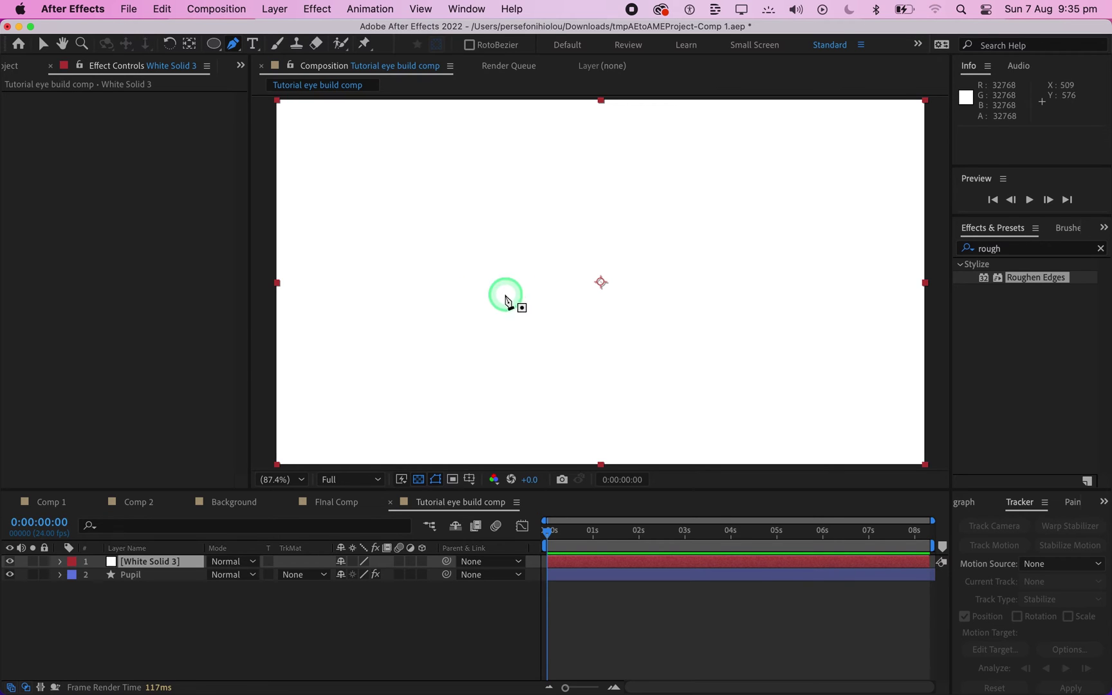
left_click(476, 292)
left_click(549, 231)
left_click(664, 202)
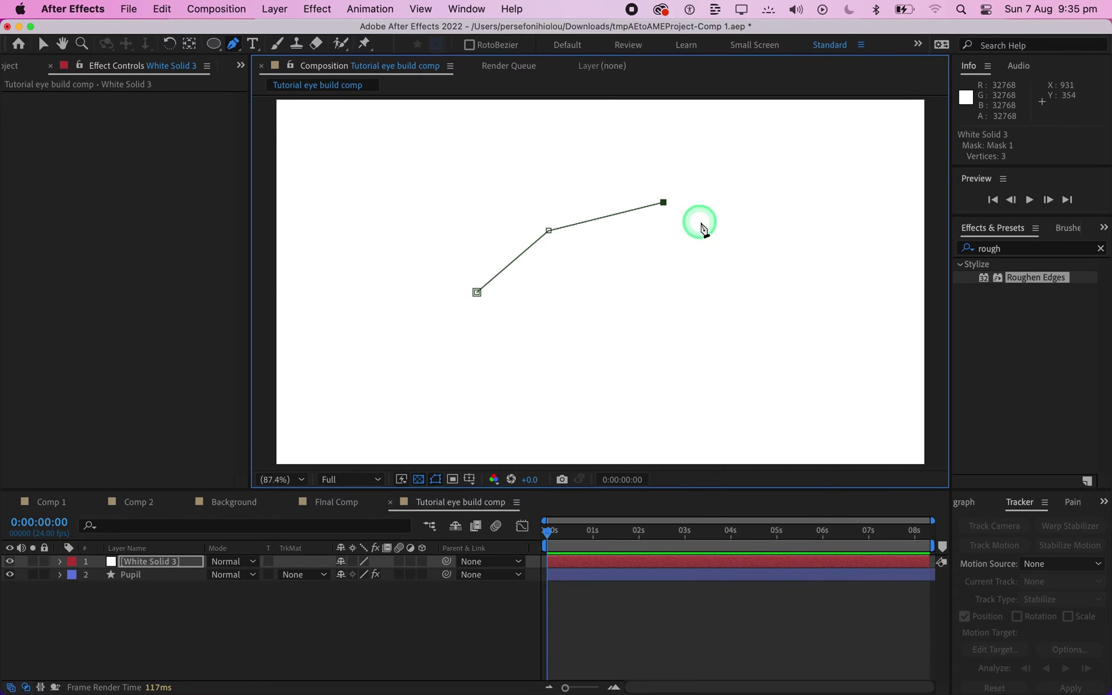
left_click(767, 247)
left_click(804, 293)
left_click(725, 356)
left_click(645, 355)
left_click(525, 356)
left_click(489, 299)
left_click(476, 292)
left_click_drag(646, 356, 647, 372)
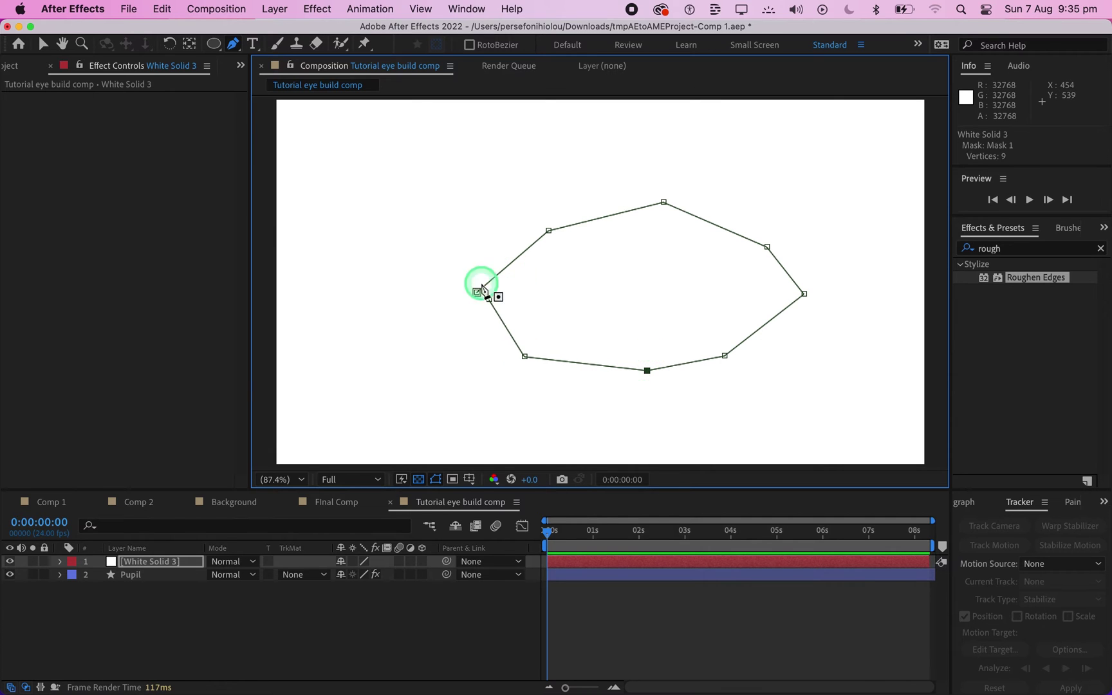
left_click_drag(484, 302, 477, 297)
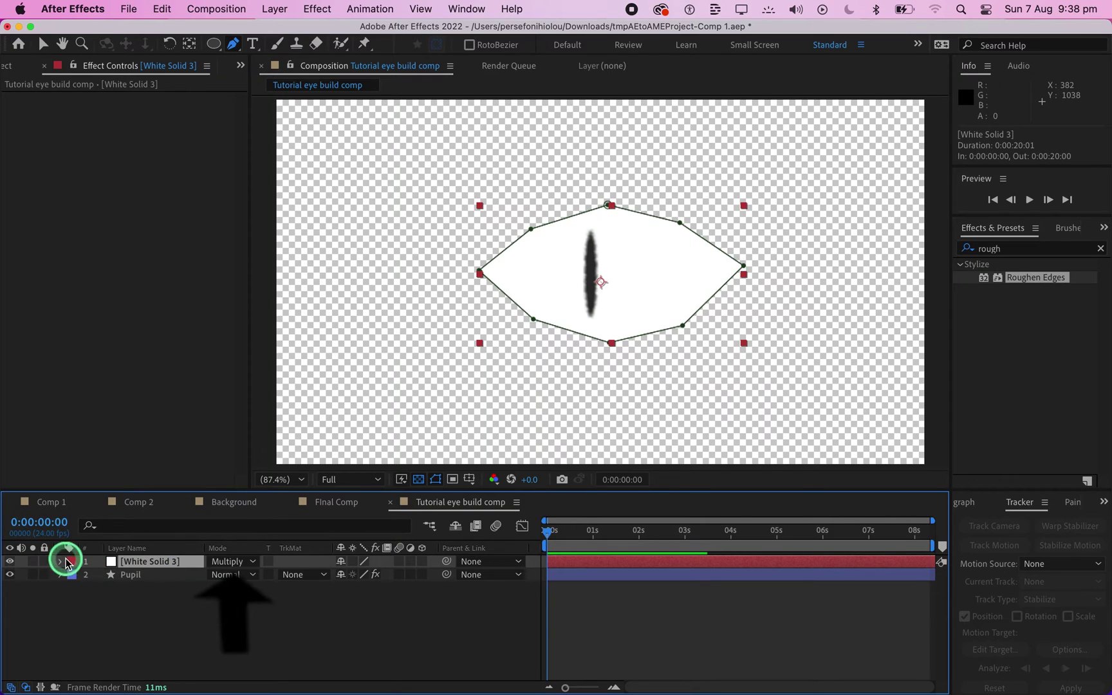
Set the white solid's Mask Feather to 108 pixels and collapse the layer's properties
left_click(61, 561)
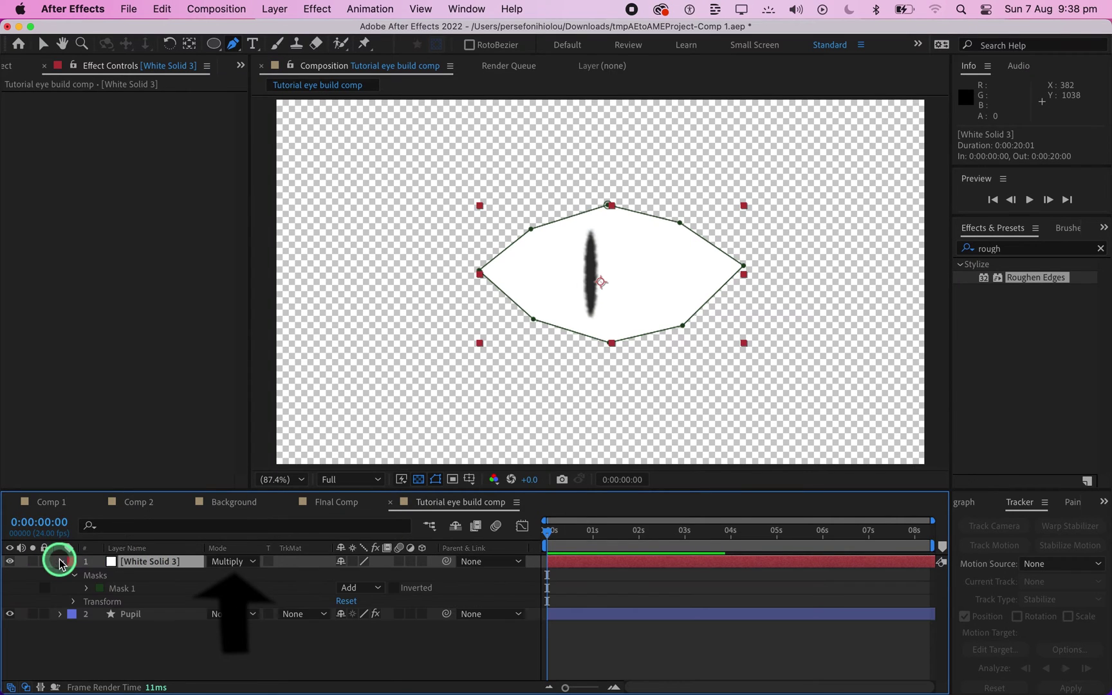
left_click(88, 590)
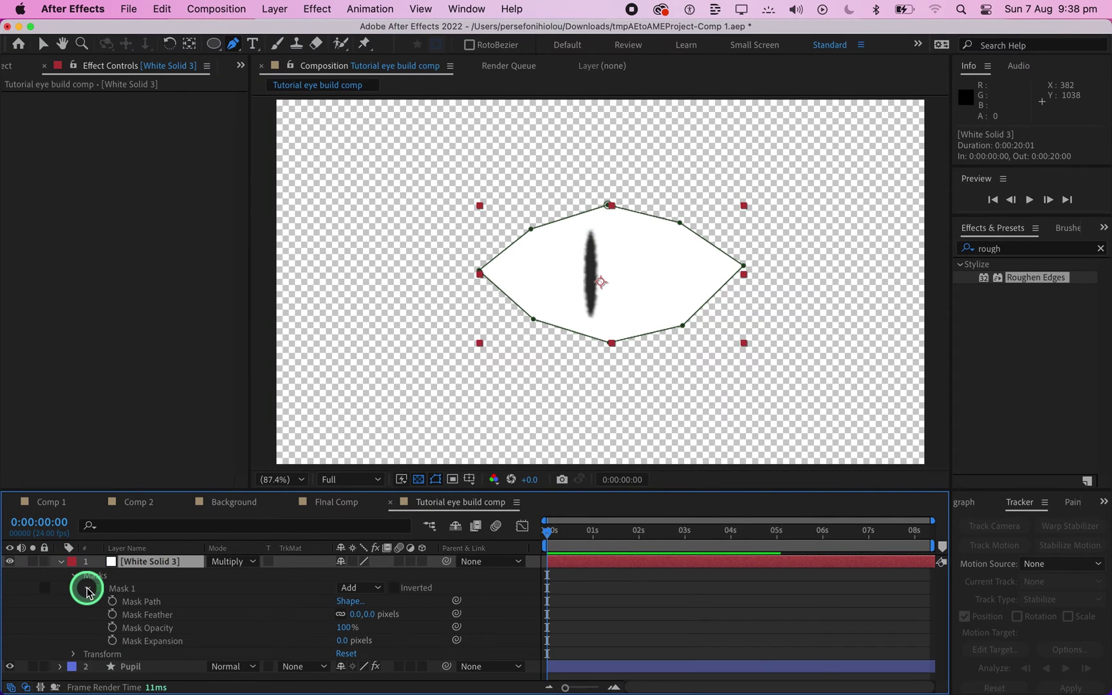
left_click(357, 614)
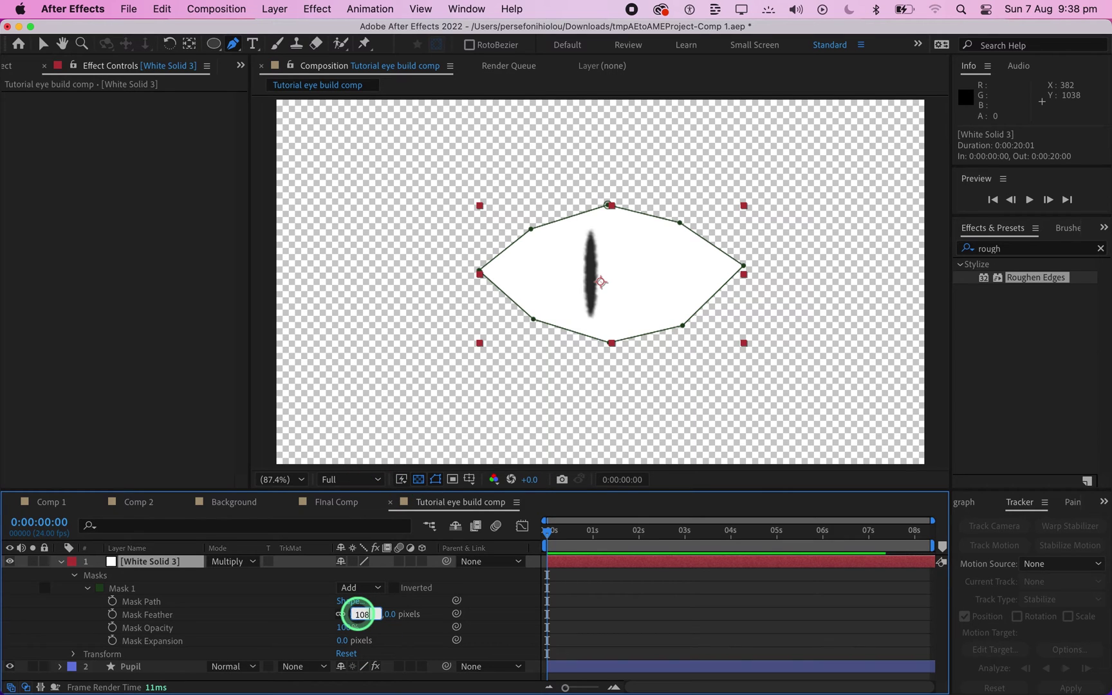
left_click(576, 603)
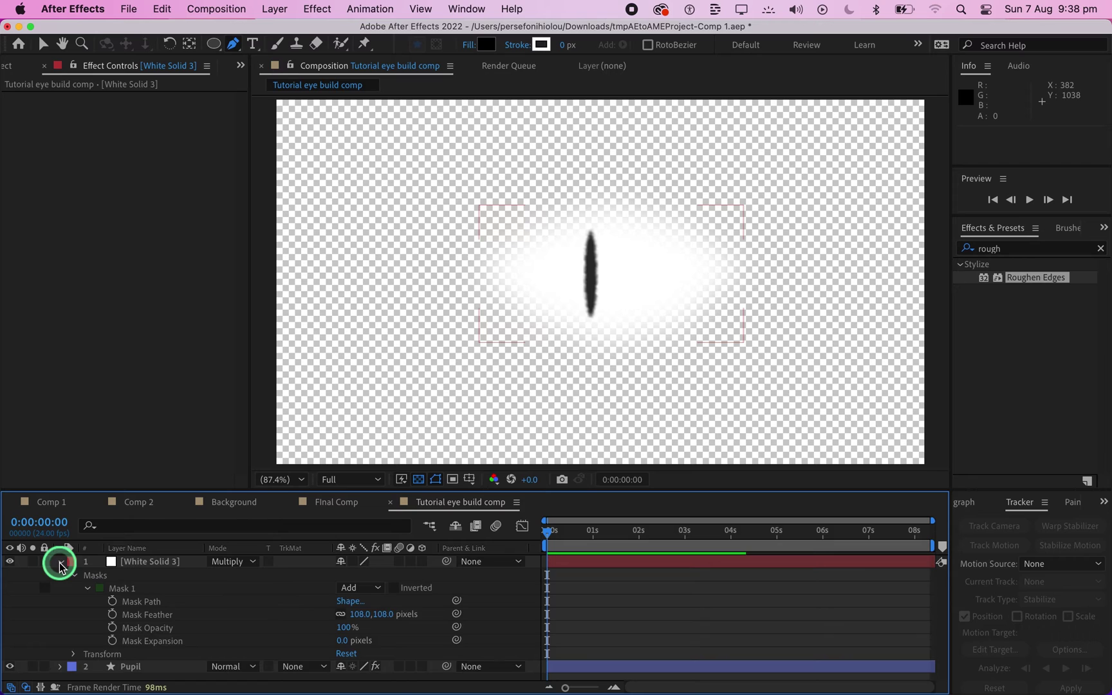
left_click(60, 562)
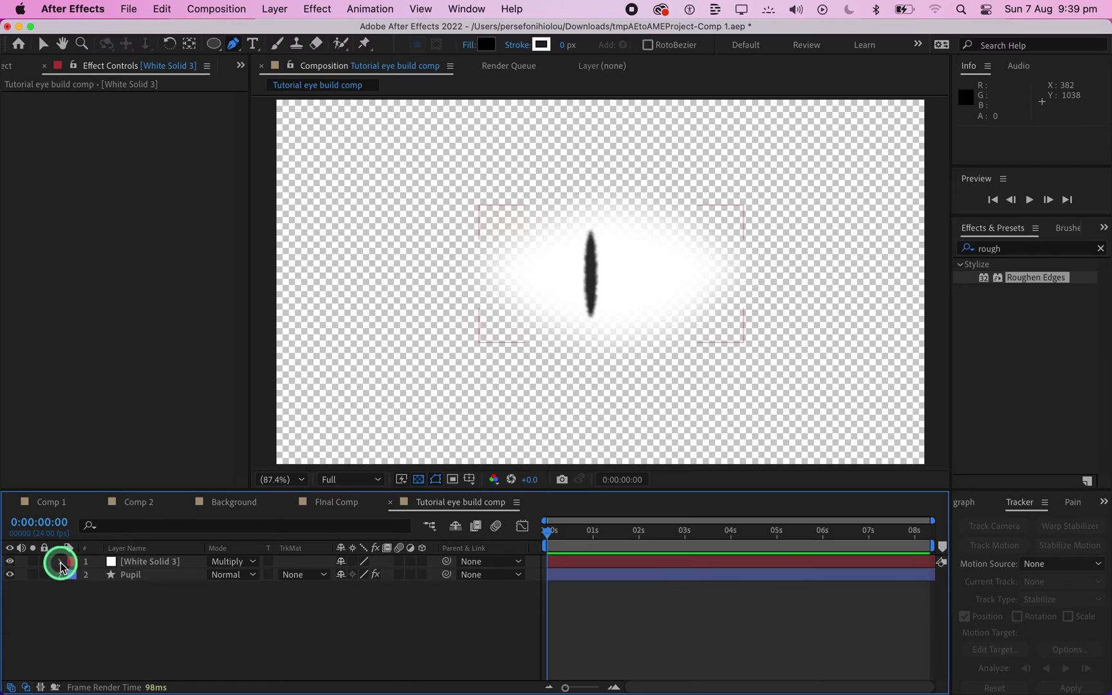
Apply the Fractal Noise effect to the white solid and set its Fractal Type to Dynamic
left_click(1100, 248)
type("fractal")
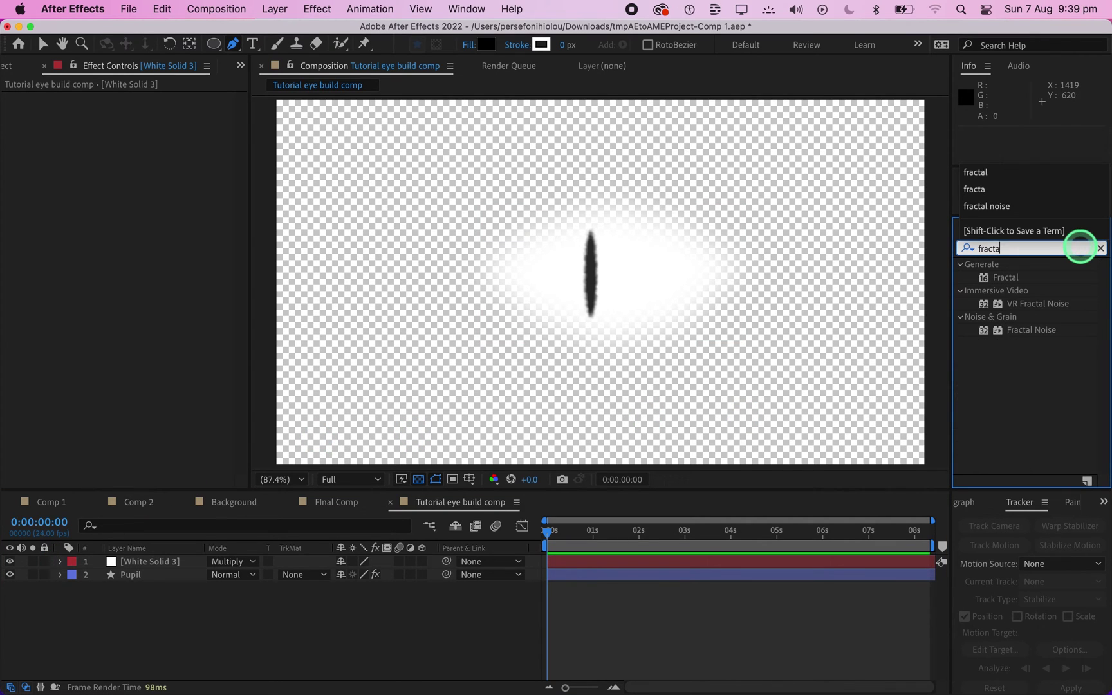
left_click(1066, 332)
left_click_drag(1068, 339, 158, 564)
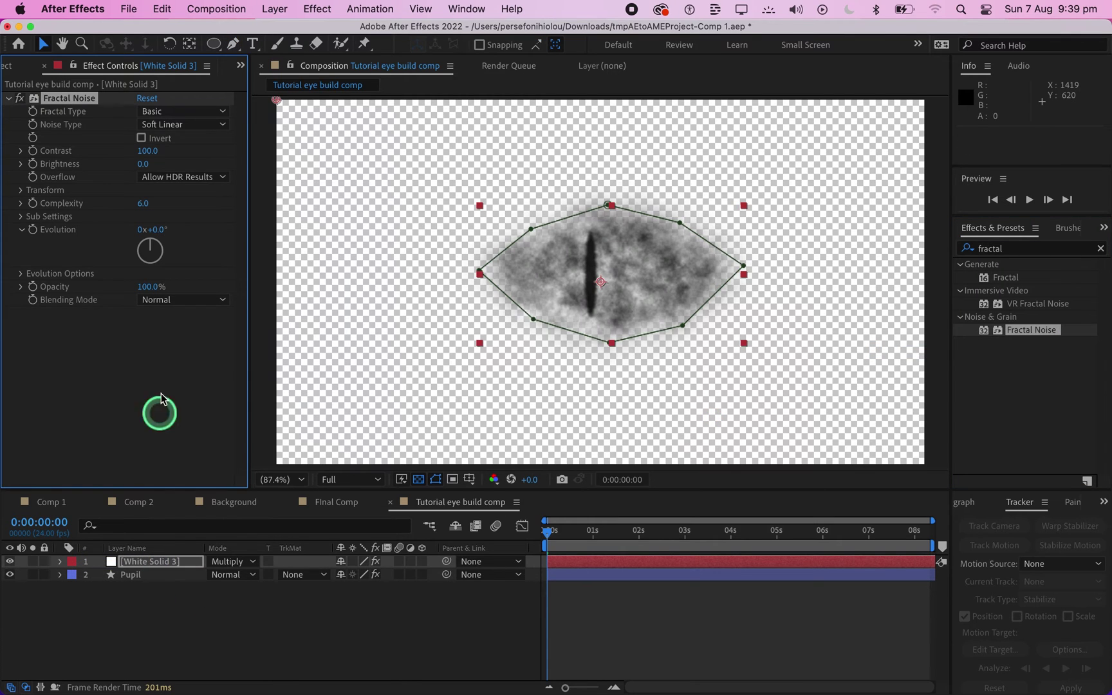
left_click(192, 111)
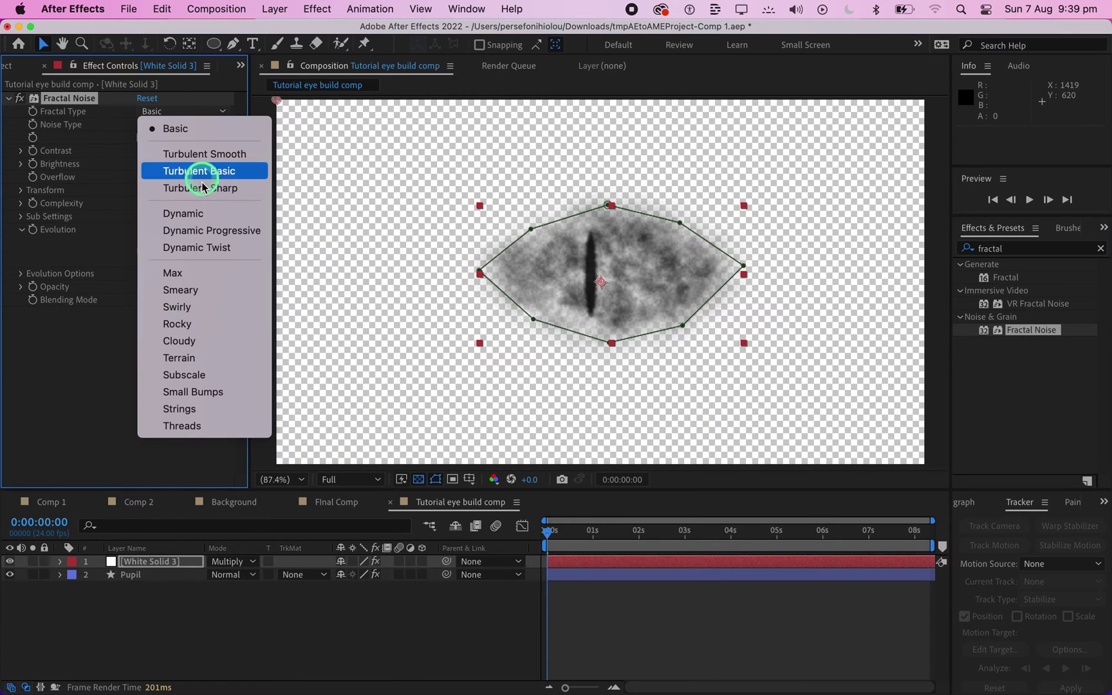
left_click(209, 219)
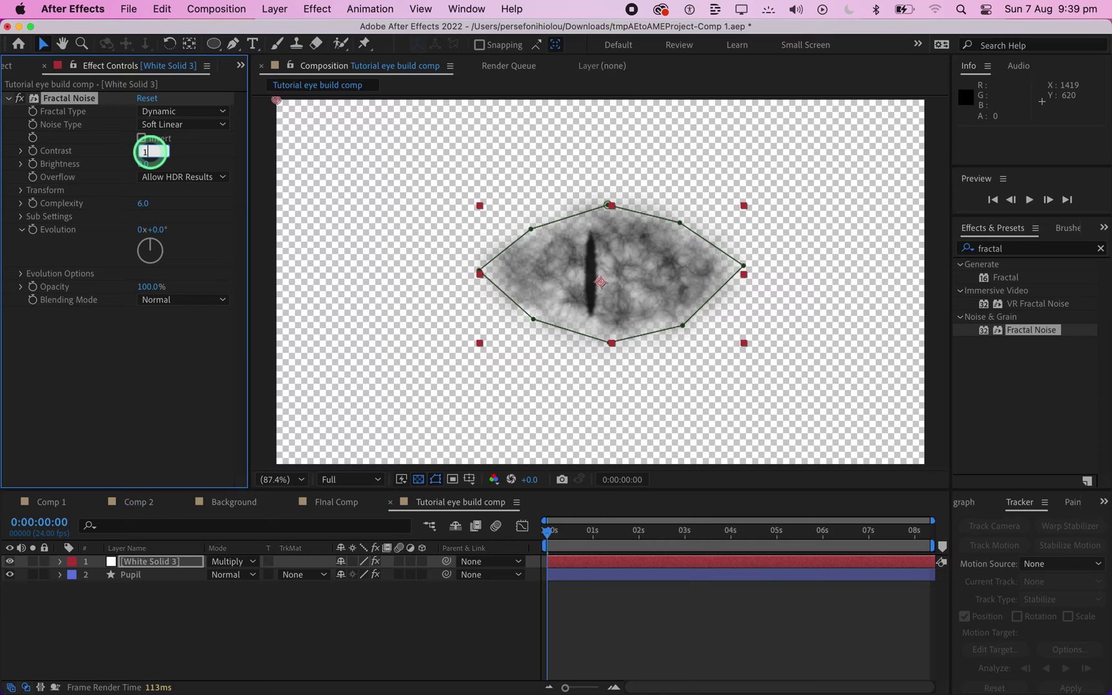
Set the Fractal Noise Contrast to 126 and Brightness to 14
key("Return")
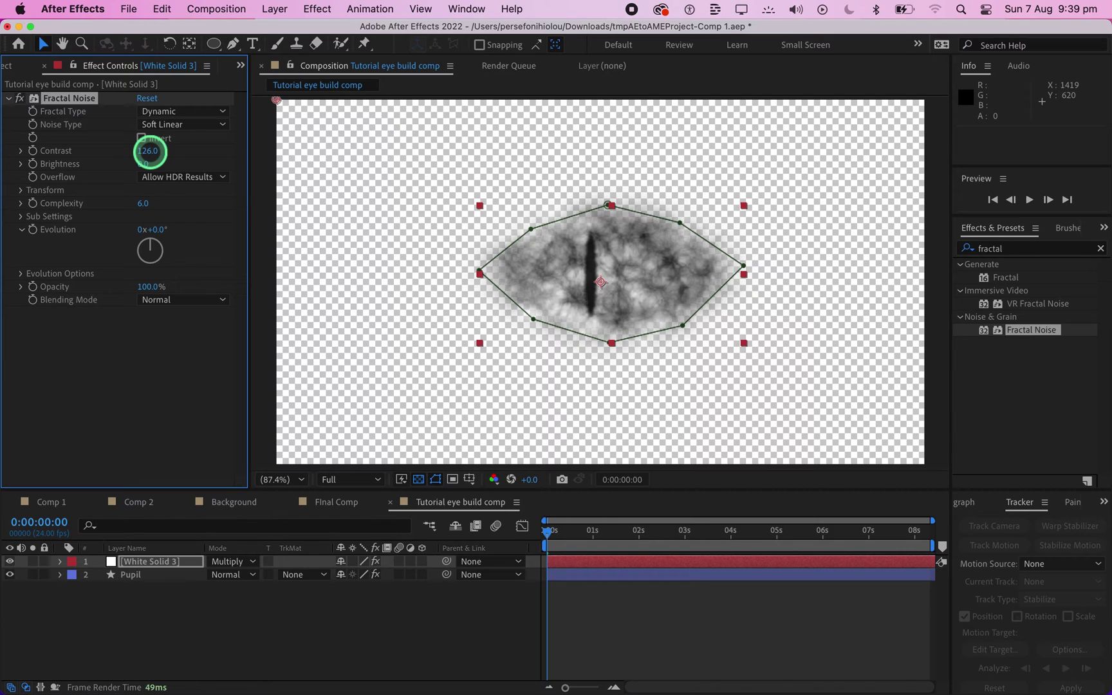
left_click(143, 165)
type("14")
key("Return")
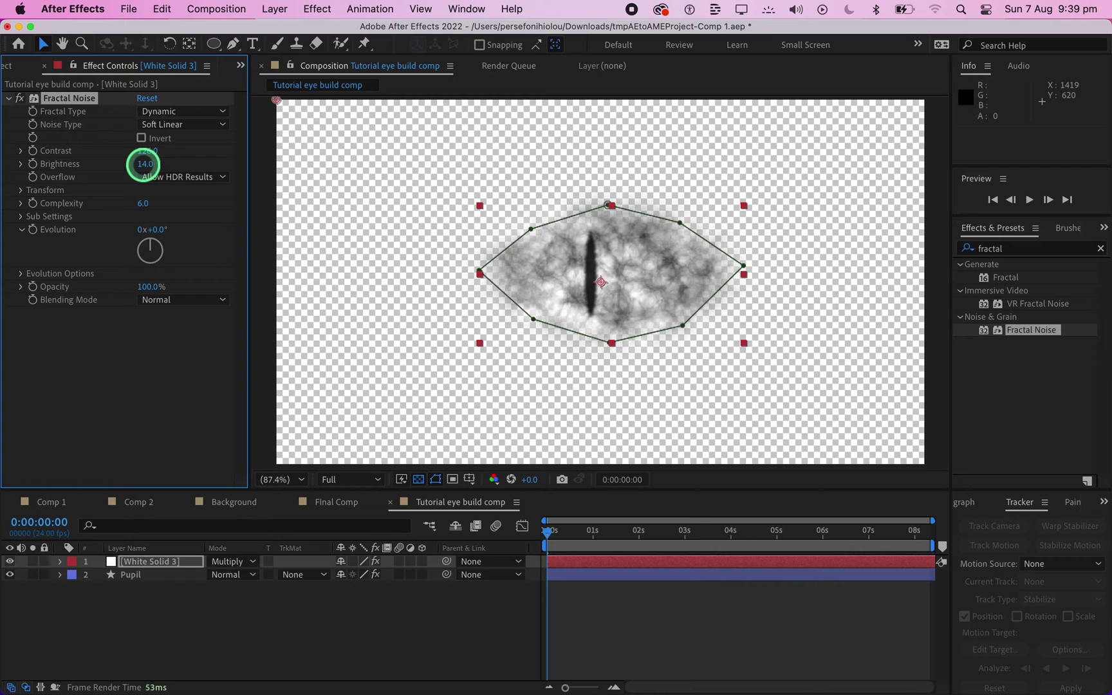
Turn off Uniform Scaling in the Fractal Noise transform settings and set Scale Width to 268.6
left_click(15, 191)
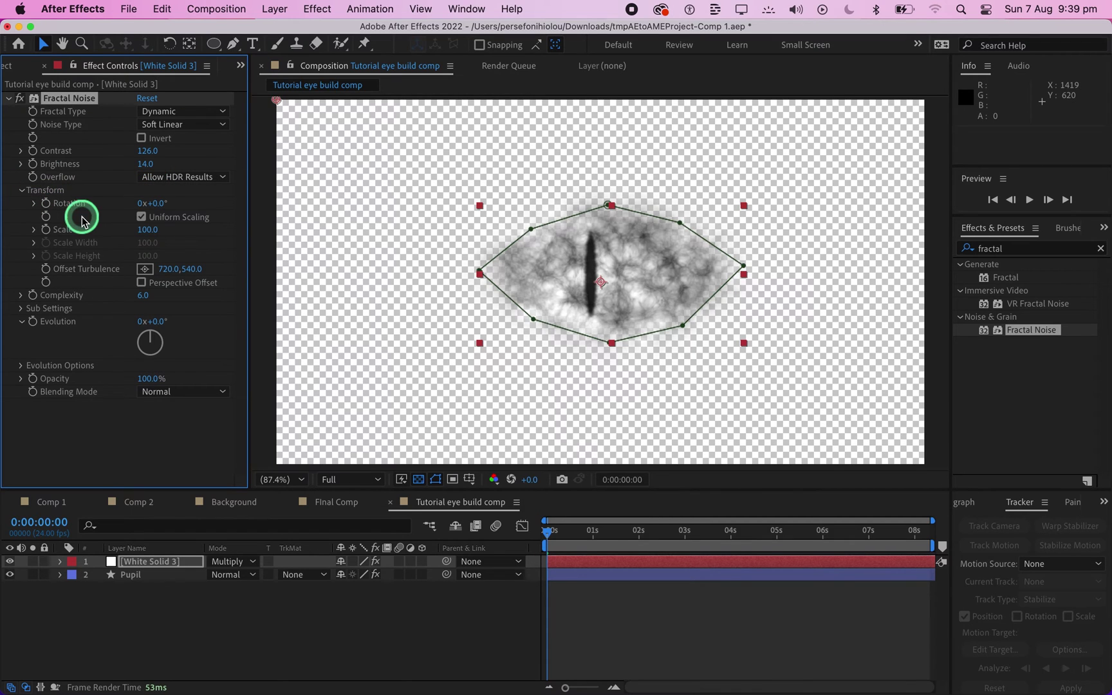
left_click(141, 216)
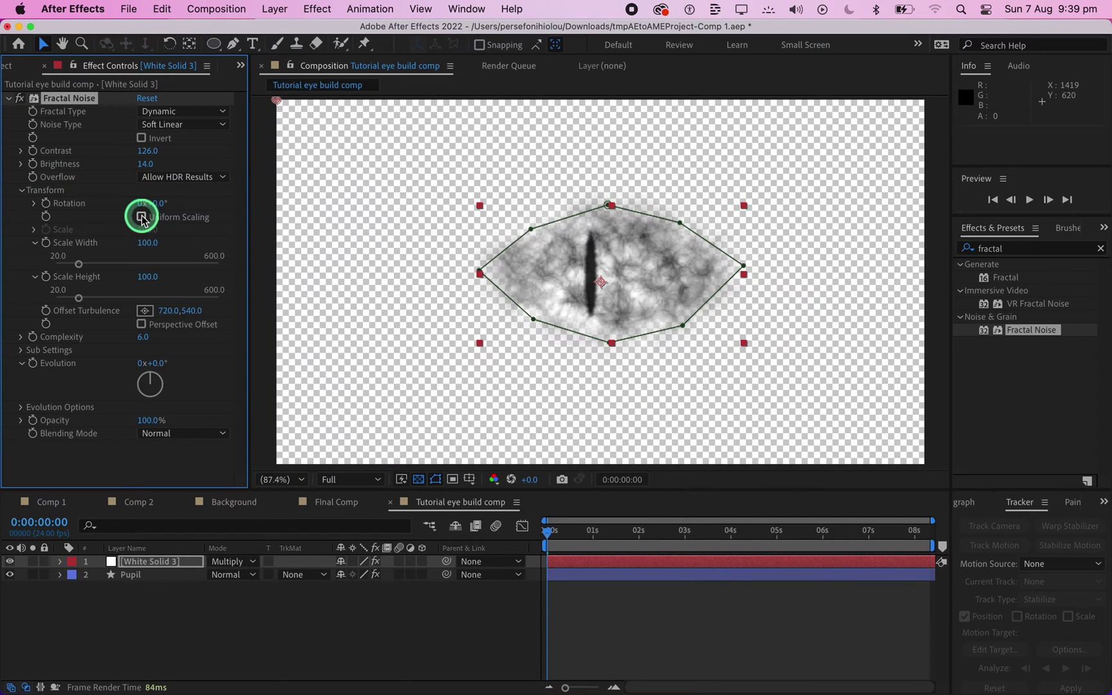
left_click(150, 244)
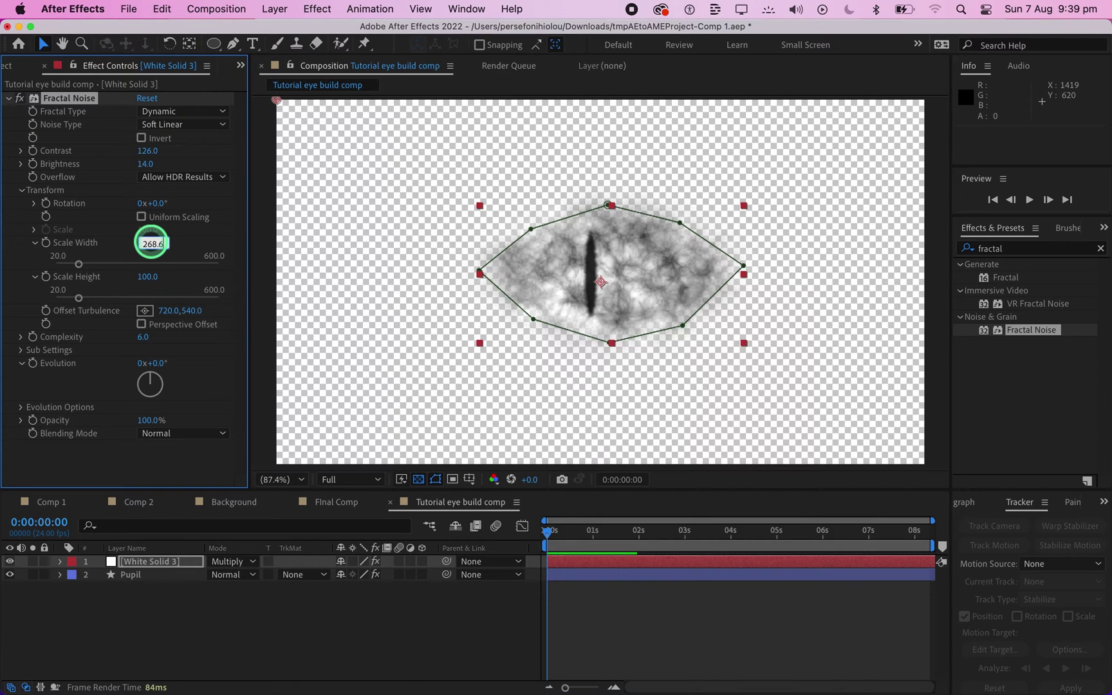
key("Return")
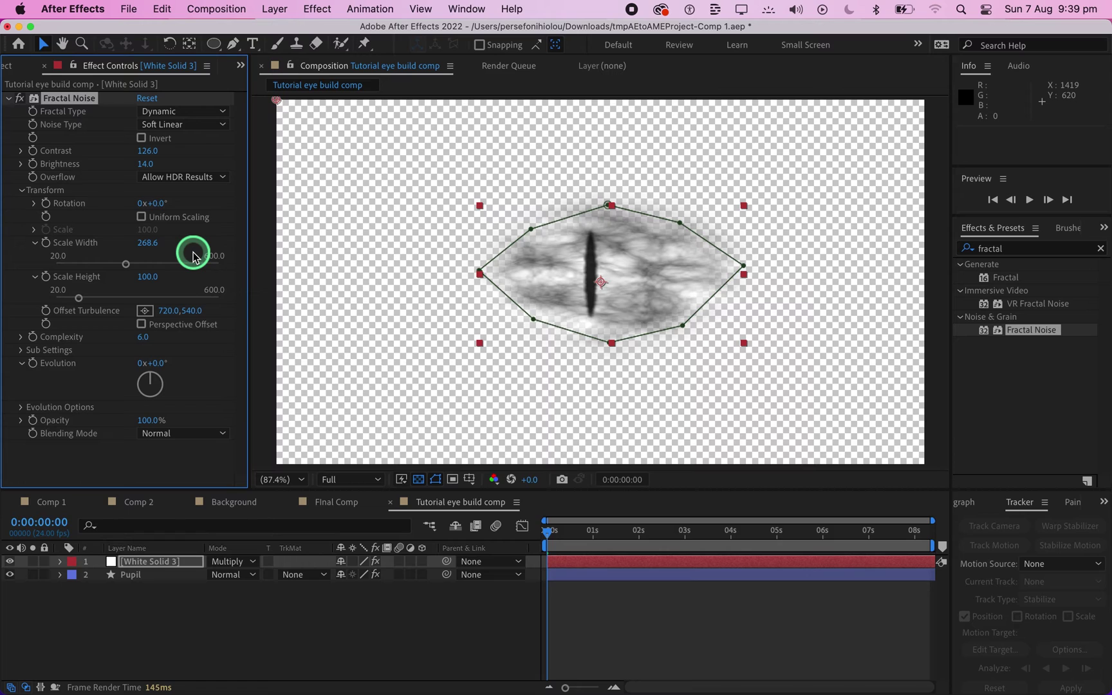
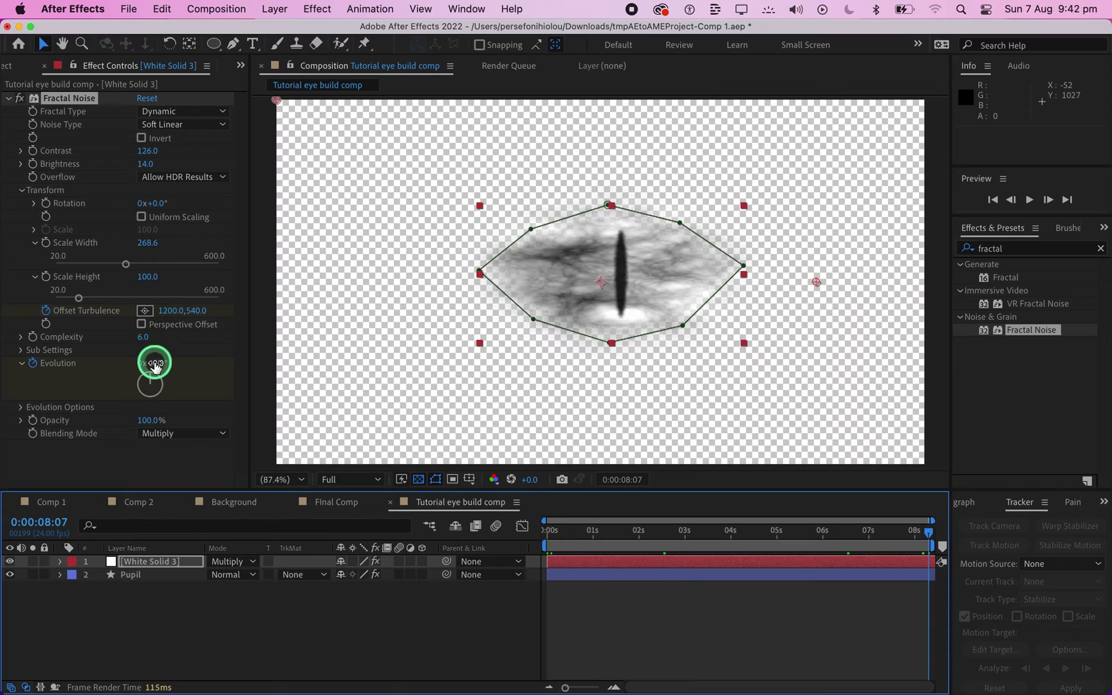
Set the Fractal Noise Evolution to 1x+92° at 0:00:08:07 and return the current time to the first frame
left_click_drag(149, 378, 191, 382)
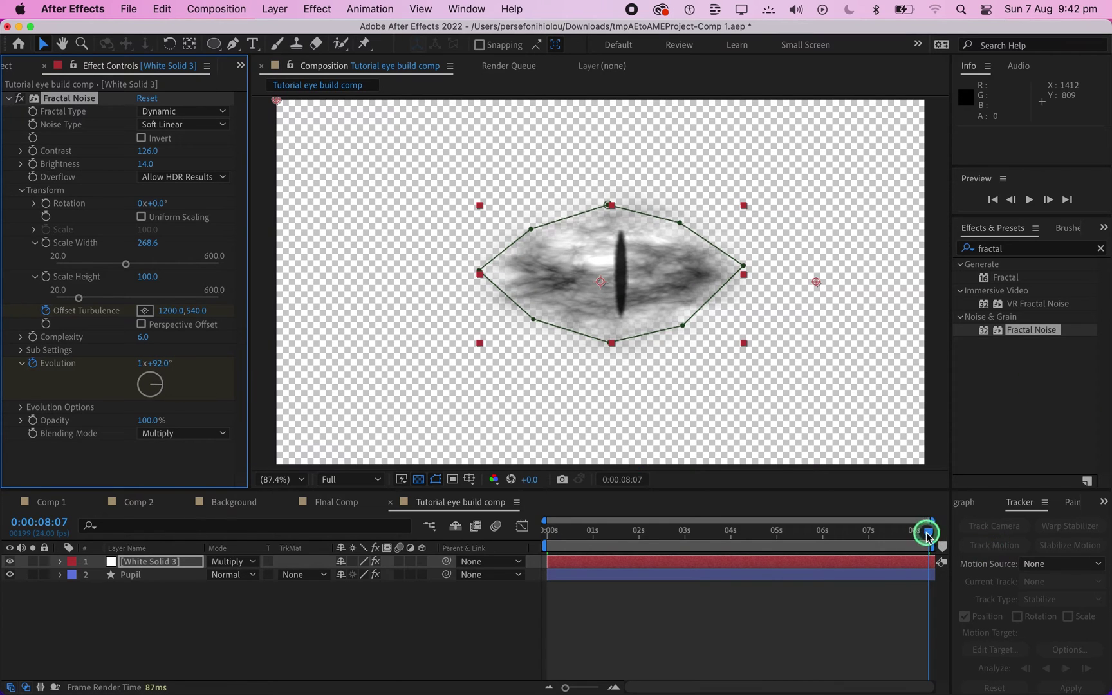
left_click_drag(929, 532, 422, 579)
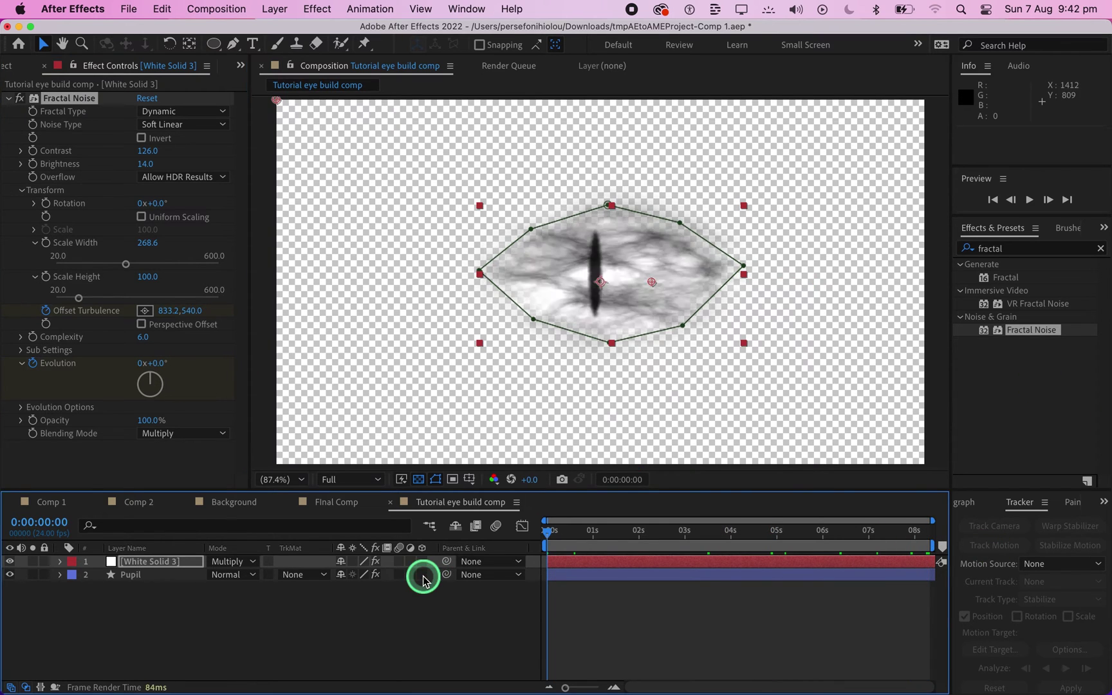
Set both the composition view resolution and the preview playback resolution to Third while previewing the animation
left_click(355, 481)
left_click(362, 549)
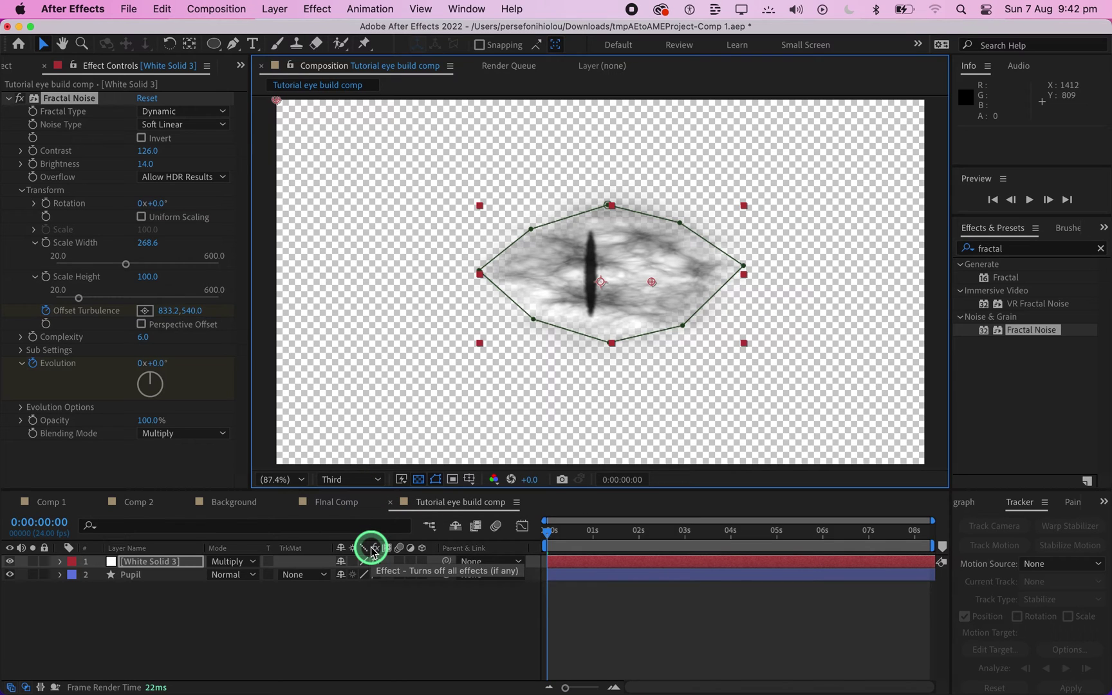
left_click(1030, 200)
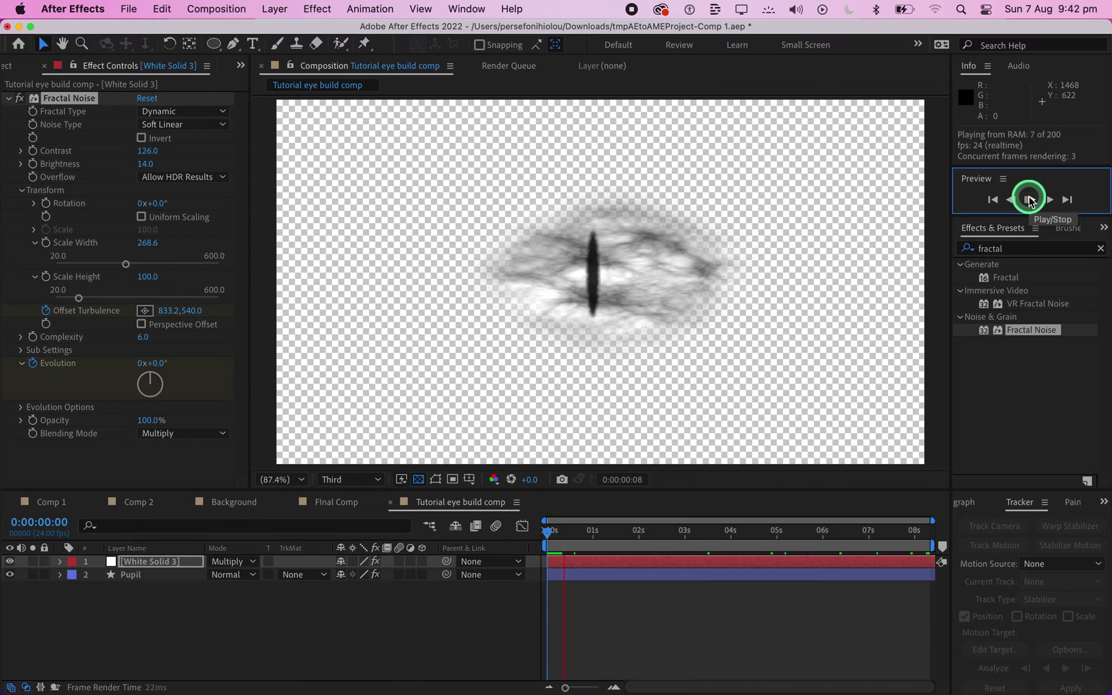
left_click_drag(1030, 220, 1033, 415)
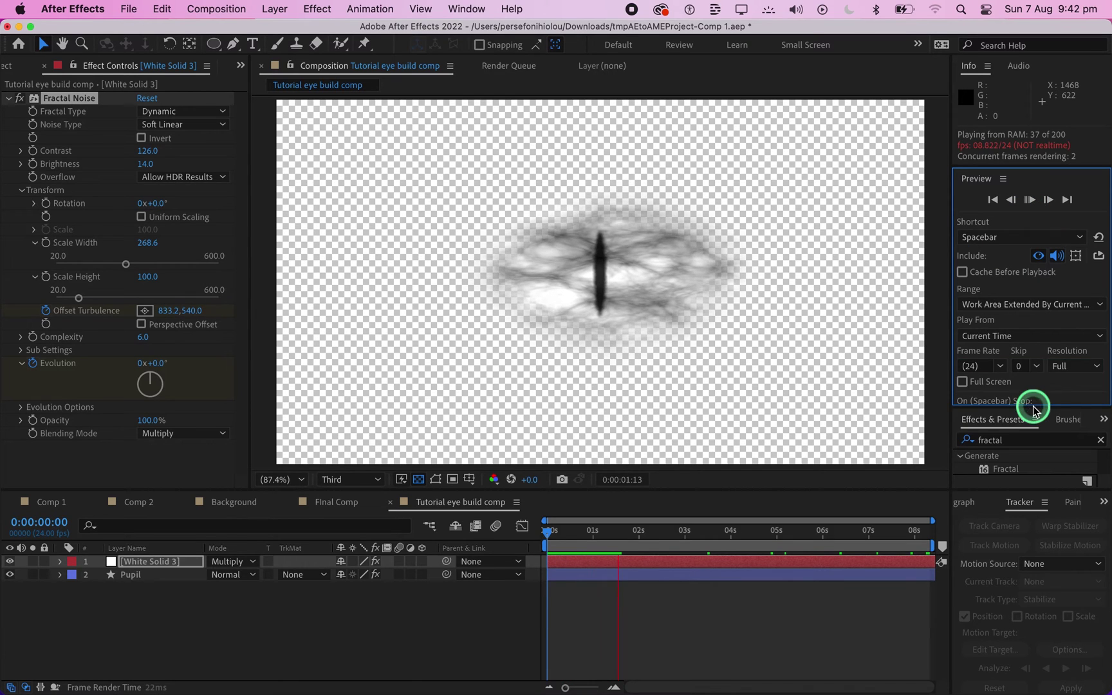
left_click(1074, 365)
left_click(1081, 438)
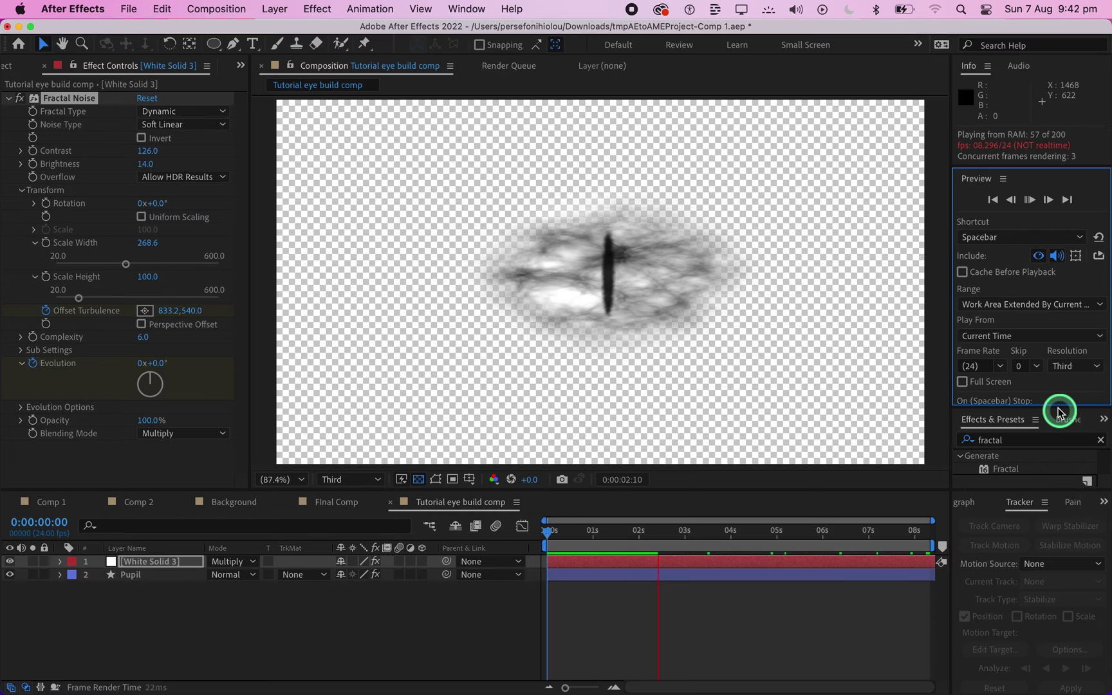
left_click_drag(1053, 405, 1036, 226)
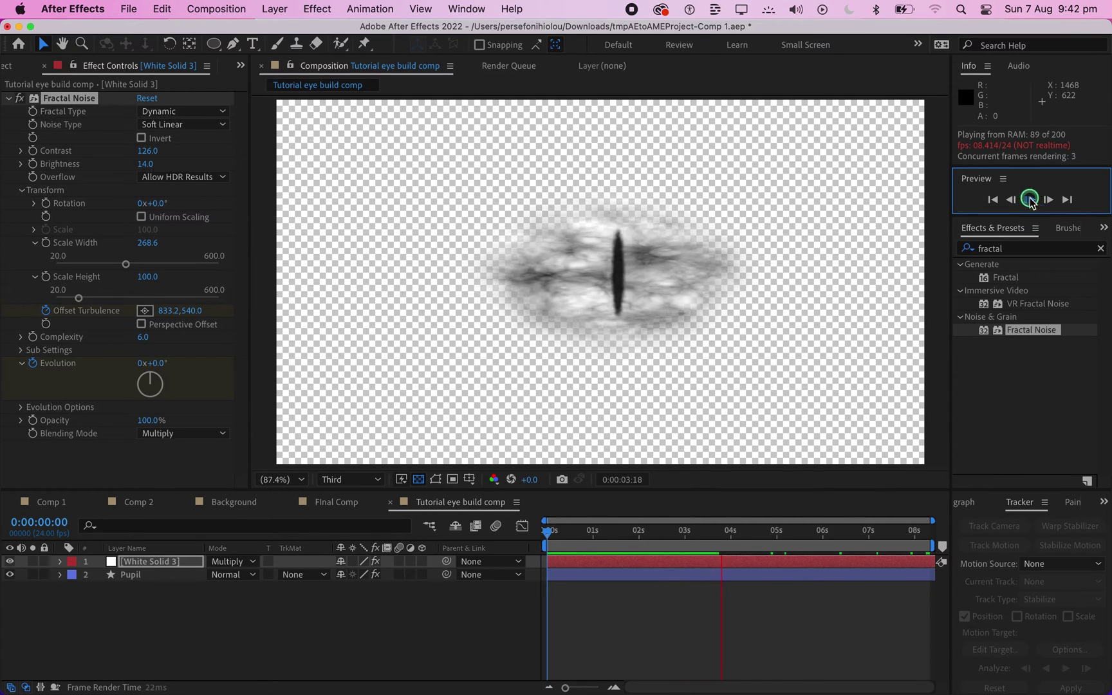
Stop playback, preview the fractal noise animation from the first frame, and return the current time to the start
left_click(1030, 199)
left_click(708, 529)
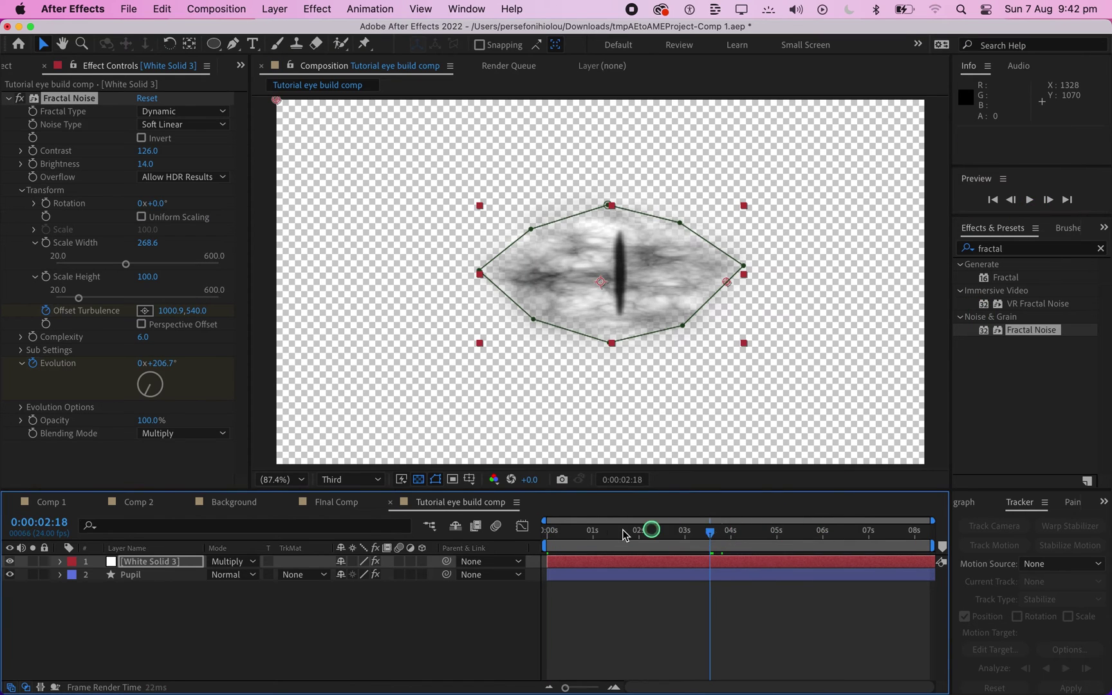
key("Home")
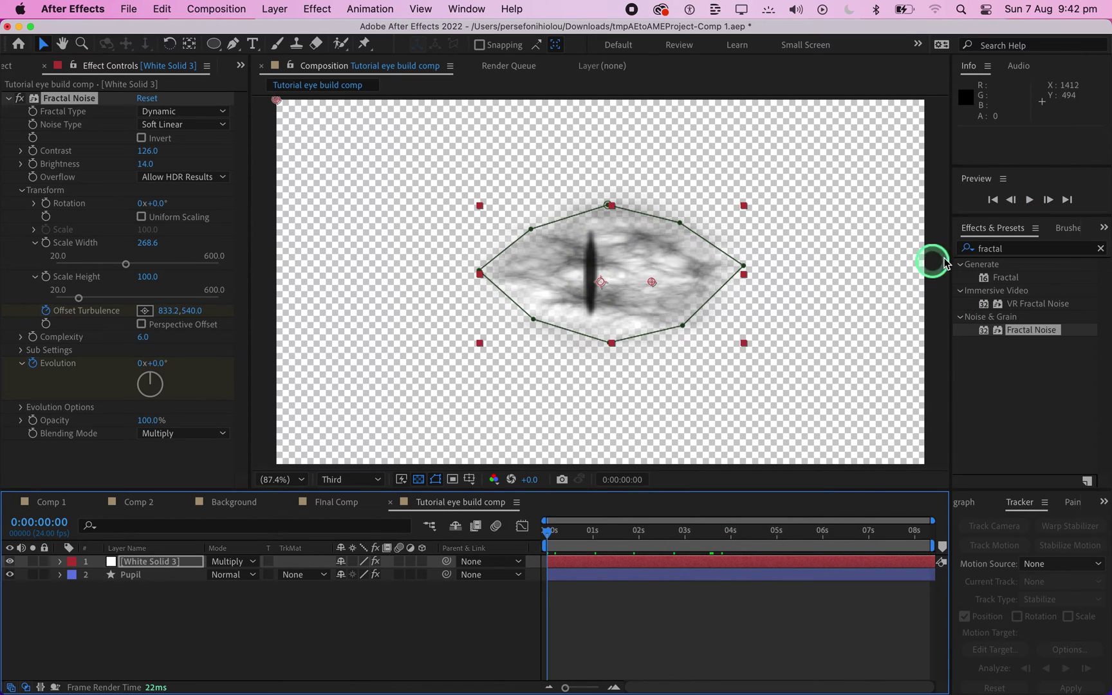
left_click(1031, 200)
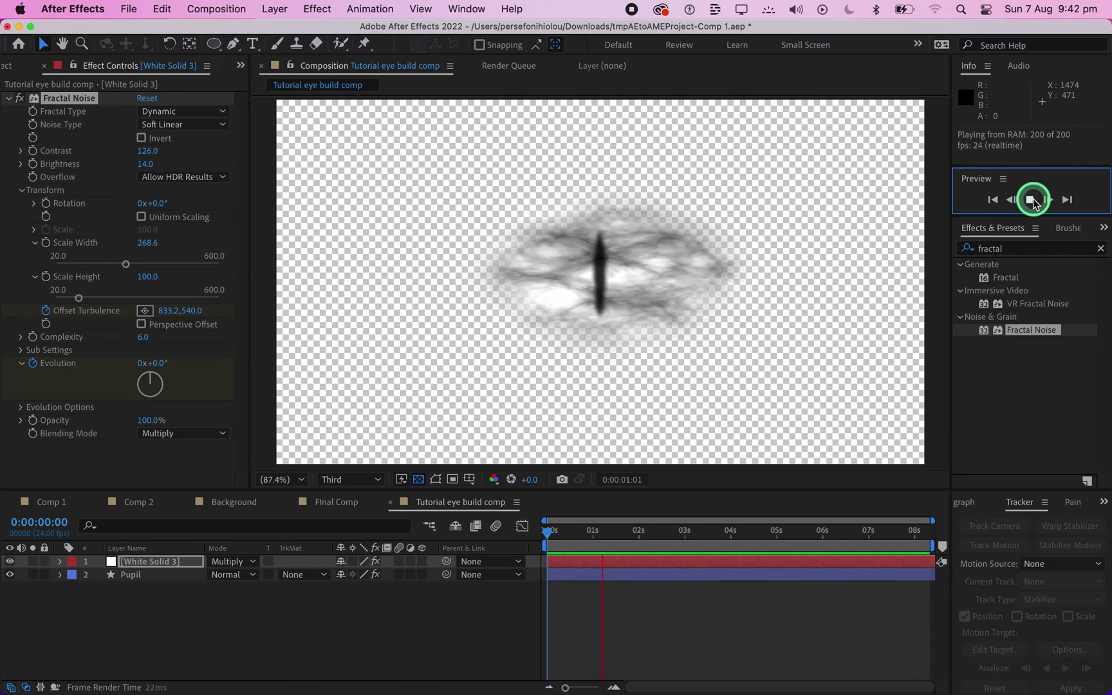
left_click(1031, 200)
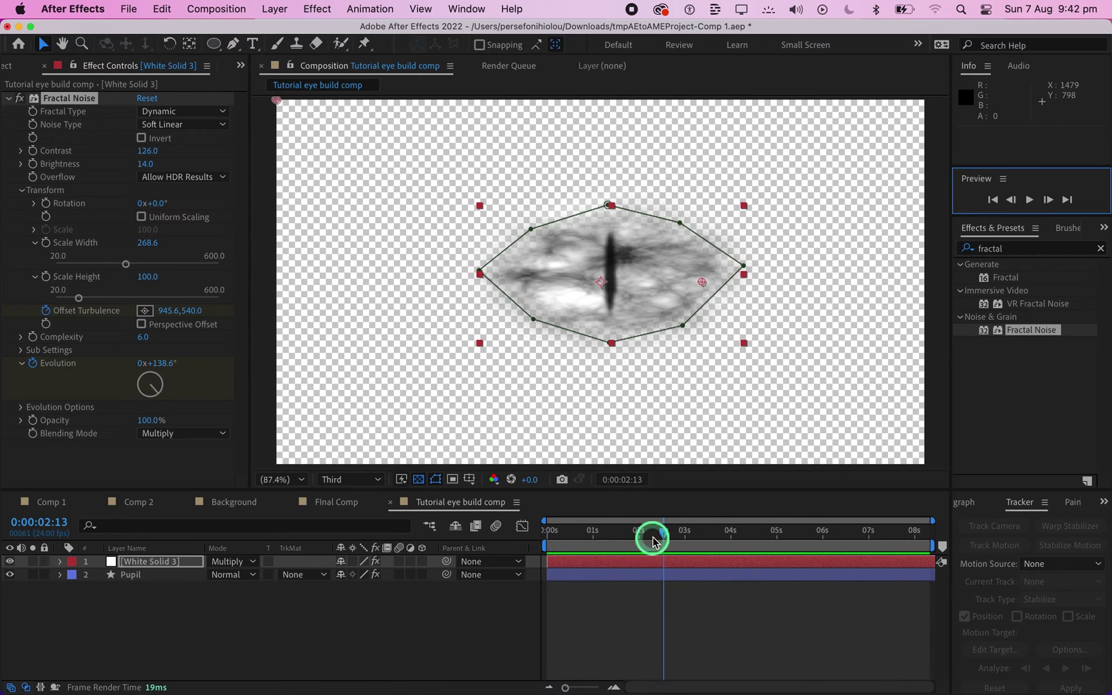
left_click_drag(654, 534, 443, 559)
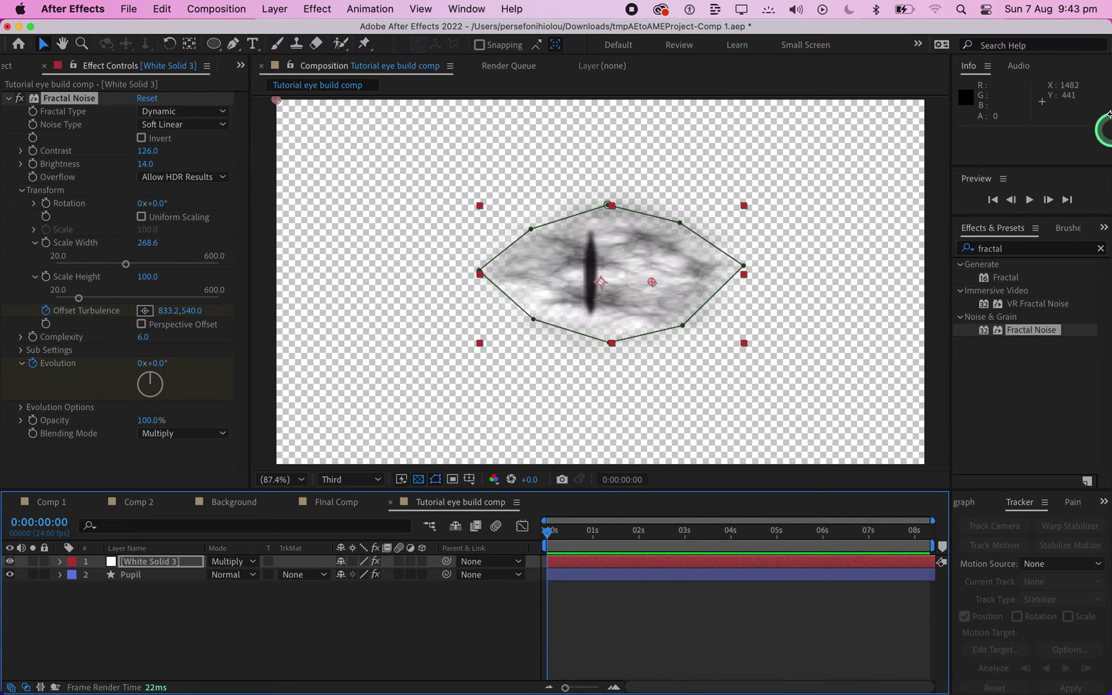
Restore the preview playback and composition view resolutions to Full and keep the current time at the first frame
left_click_drag(1079, 224, 1075, 379)
left_click(1081, 367)
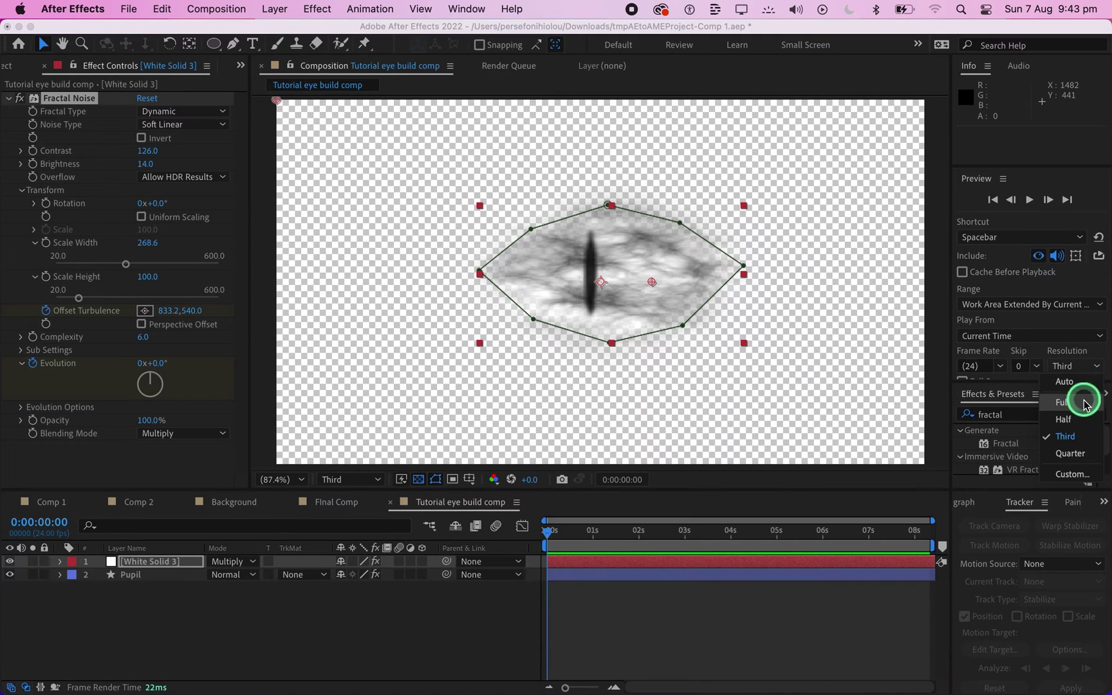
left_click(1082, 400)
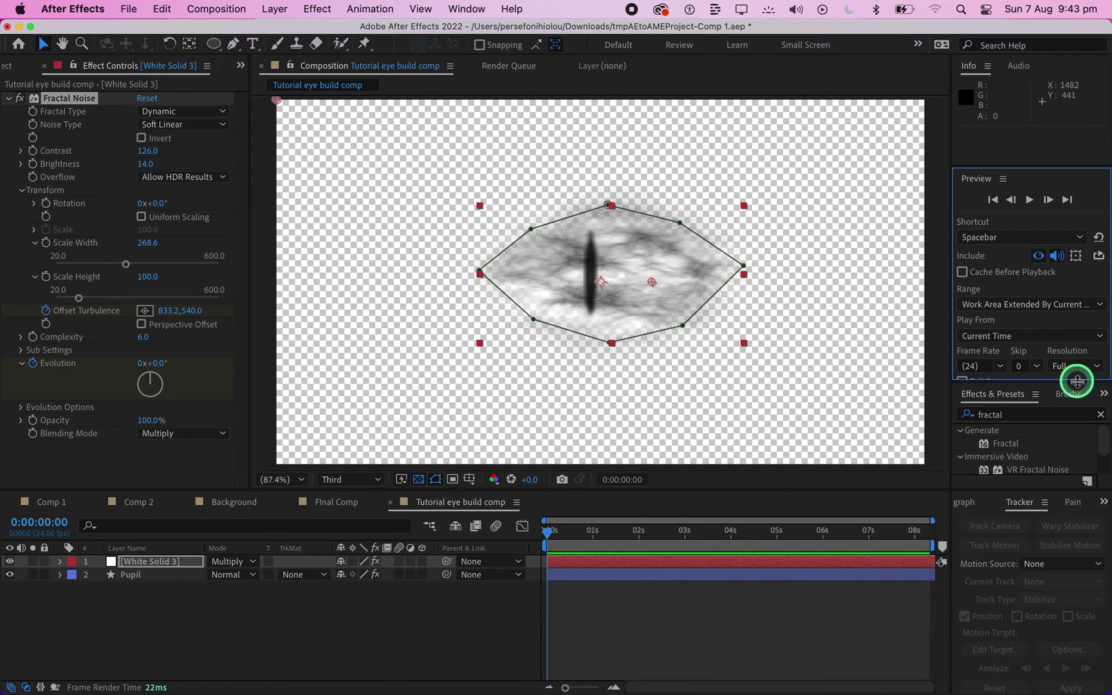
left_click_drag(1077, 381, 1083, 225)
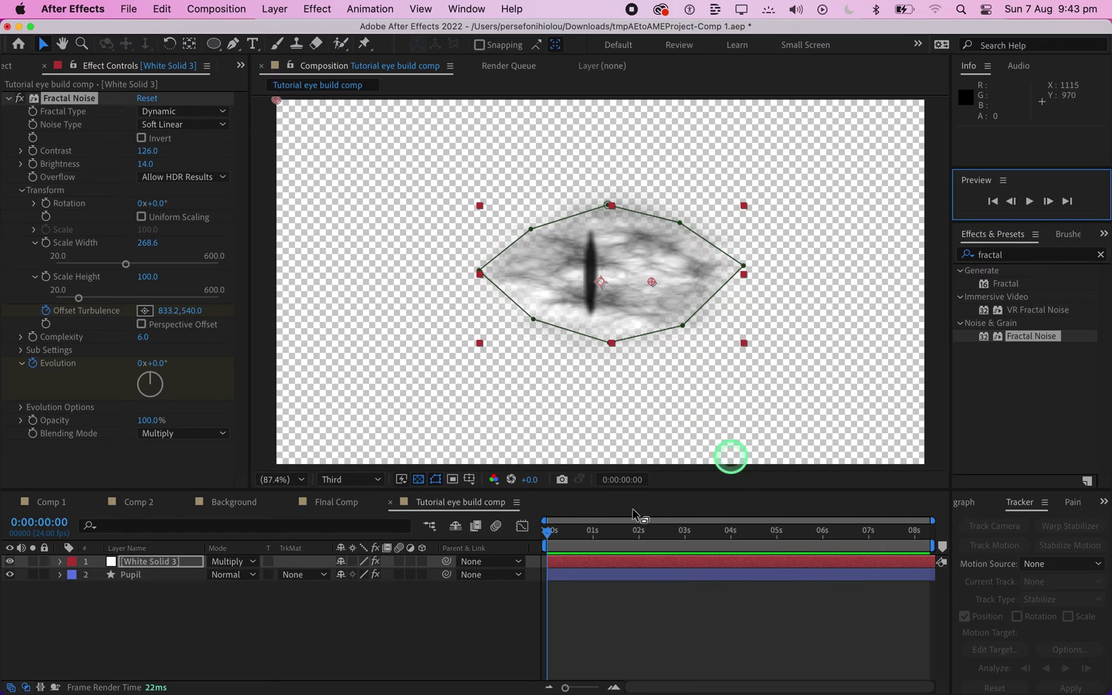
left_click(355, 480)
left_click(362, 519)
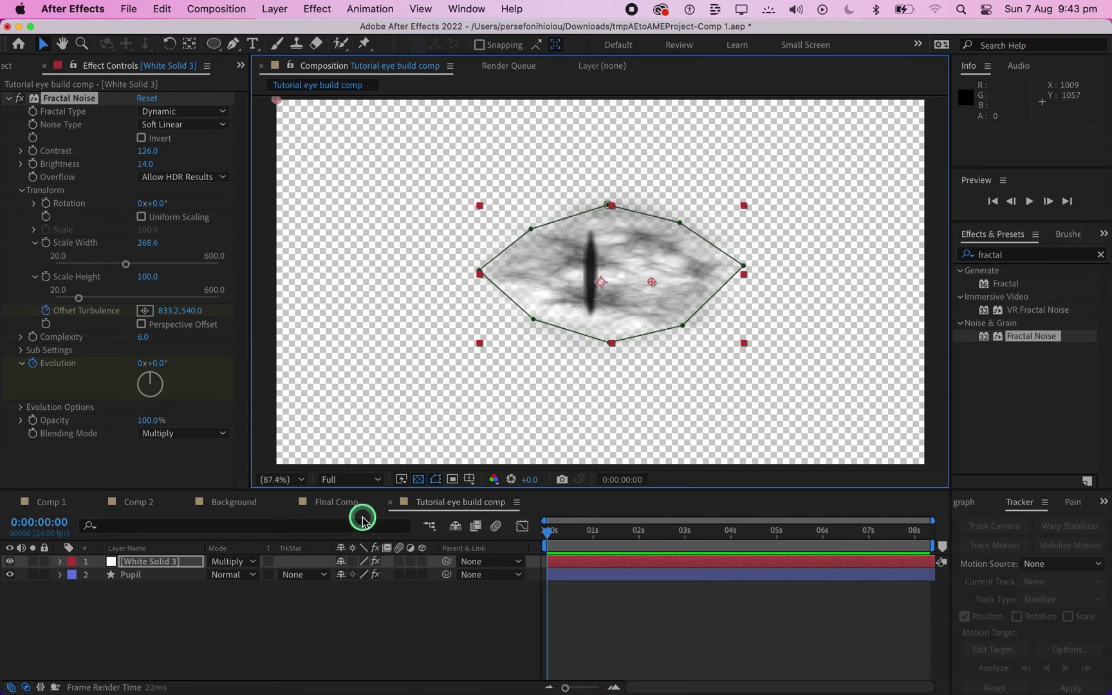
left_click_drag(557, 539, 524, 524)
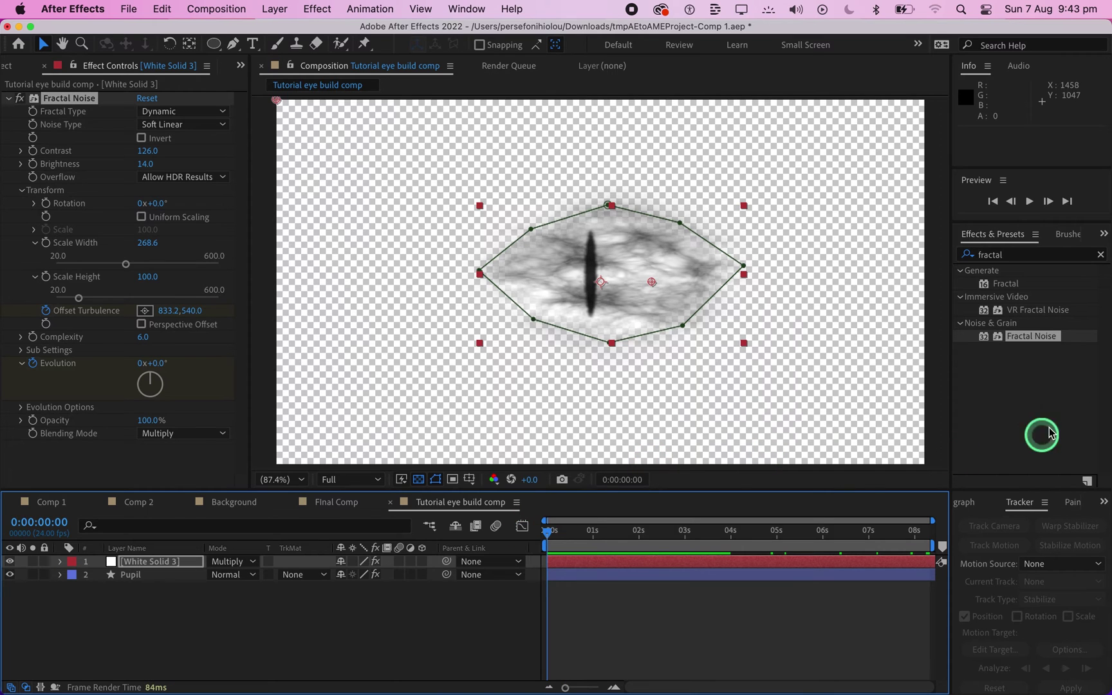
Find the Curves effect and apply it to the white solid after Fractal Noise
left_click(1101, 256)
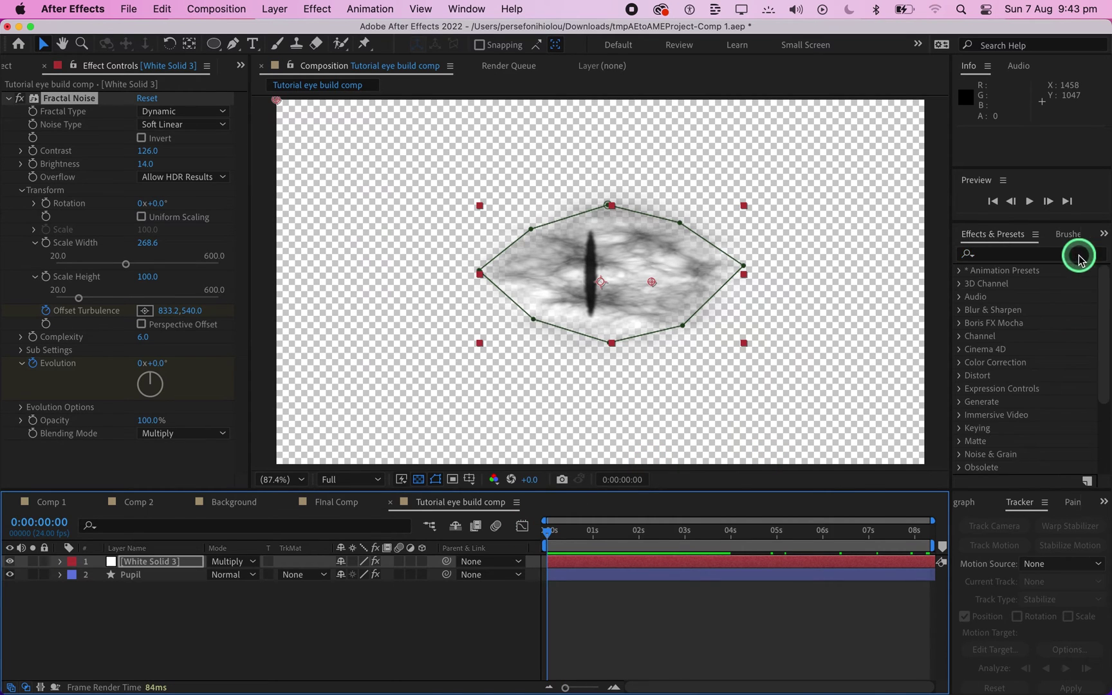
type("curves")
left_click(1063, 328)
left_click_drag(1063, 329, 190, 444)
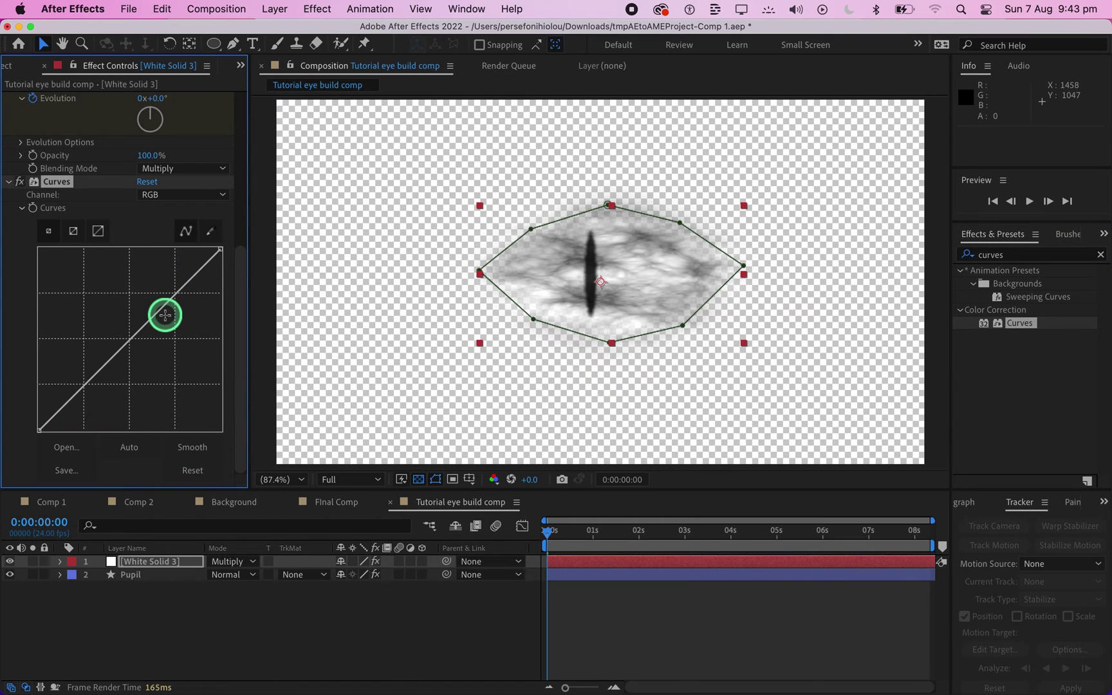
Tint the eye orange-brown with Curves: lower RGB and Green slightly, raise Red, lower Blue strongly, and raise Alpha slightly
left_click_drag(165, 315, 151, 291)
key("Down")
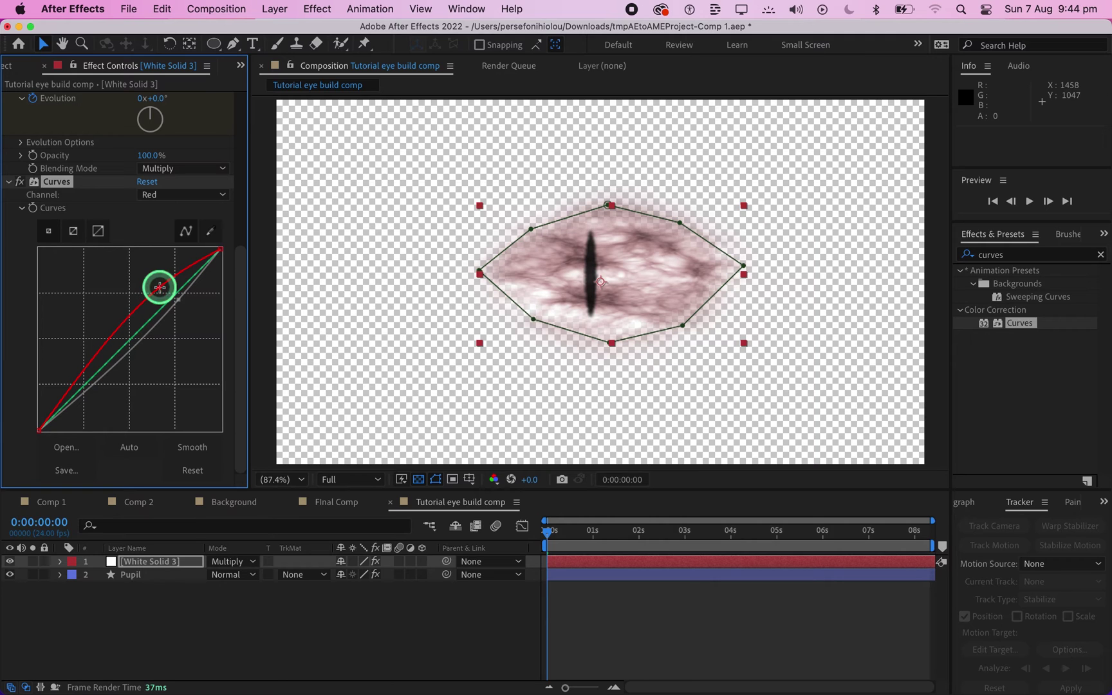
key("Down")
left_click_drag(154, 311, 193, 329)
key("Down")
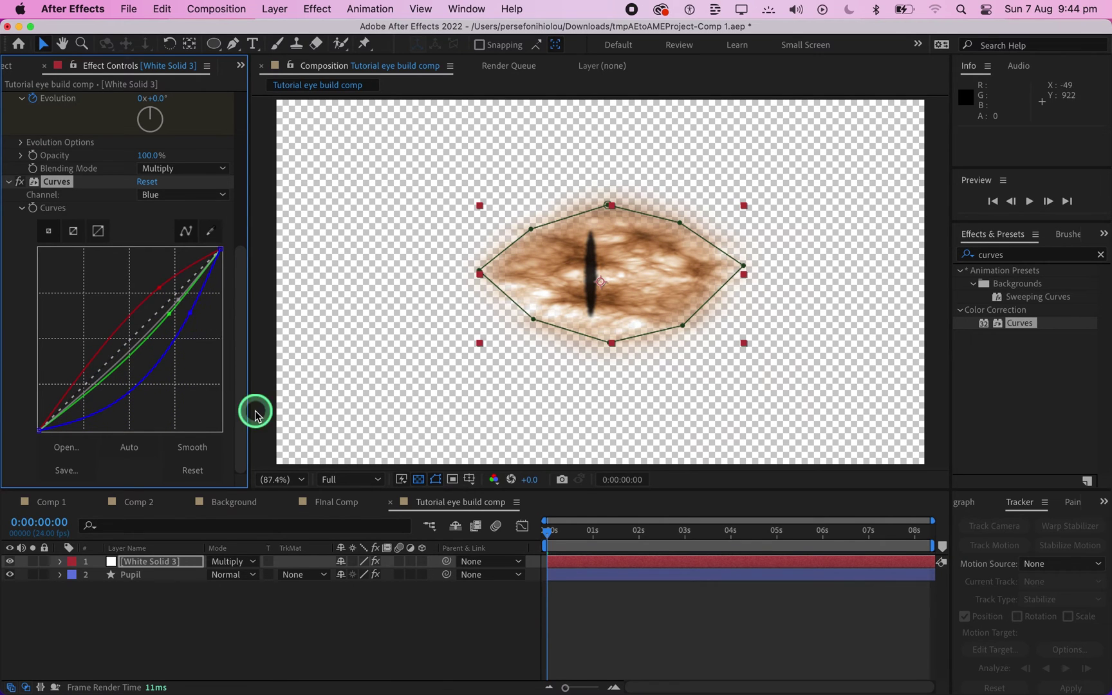
key("Down")
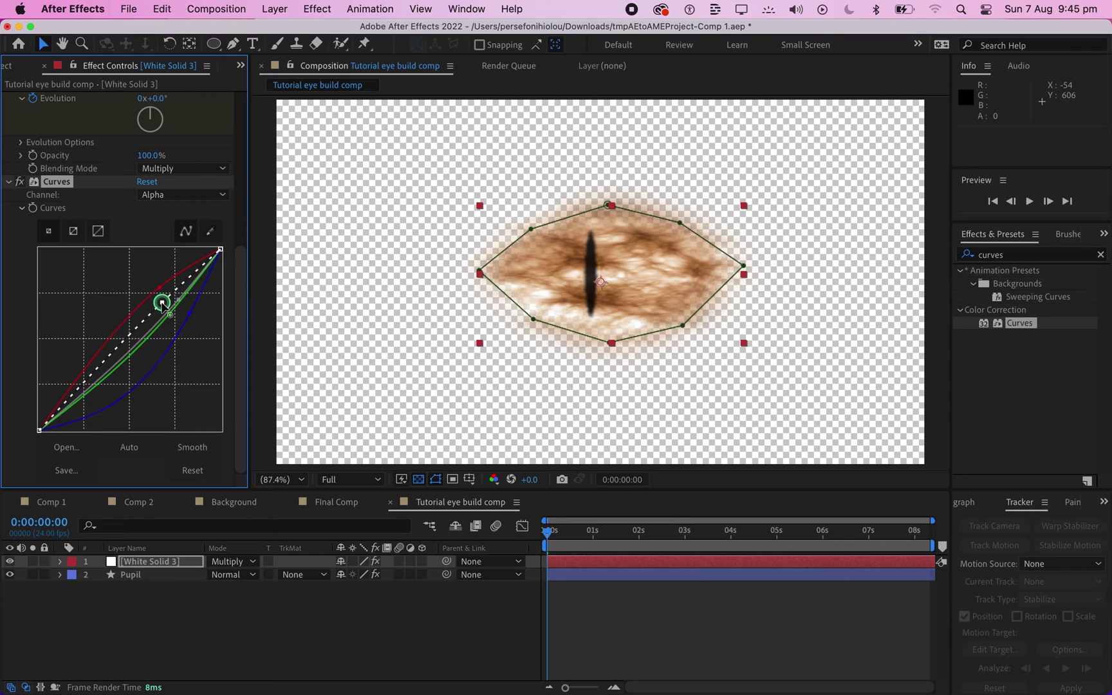
mouse_move(162, 302)
left_mouse_down()
mouse_move(154, 293)
mouse_move(165, 294)
left_mouse_up()
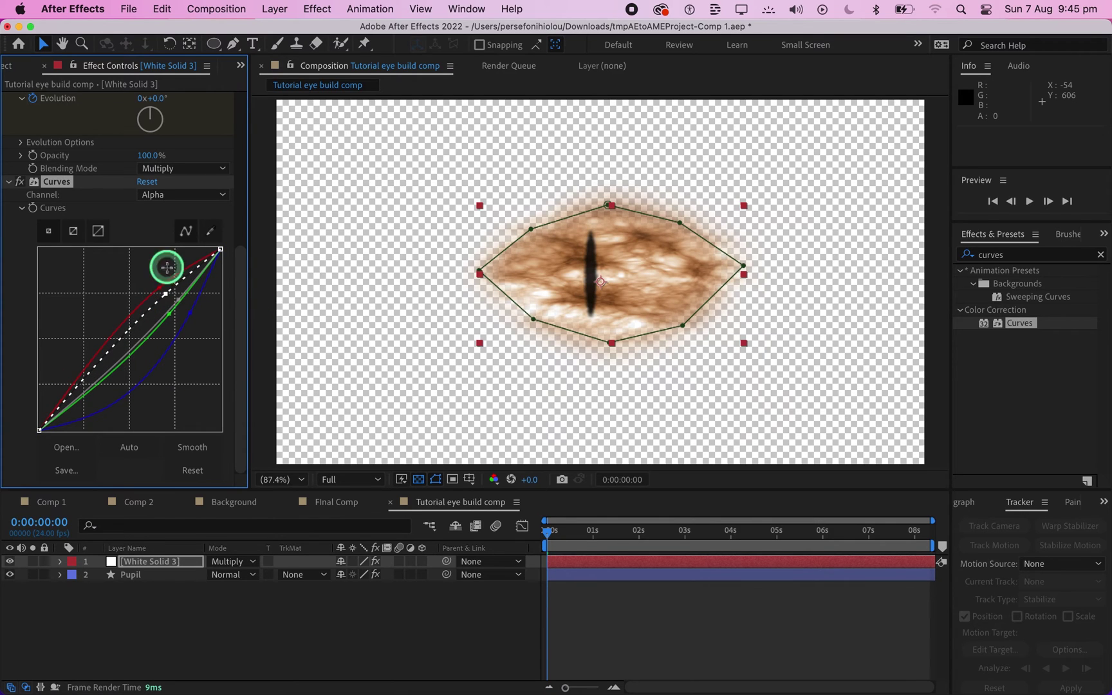
Find the Set Matte effect and apply it to the white solid after Curves
left_click(1100, 254)
type("set ")
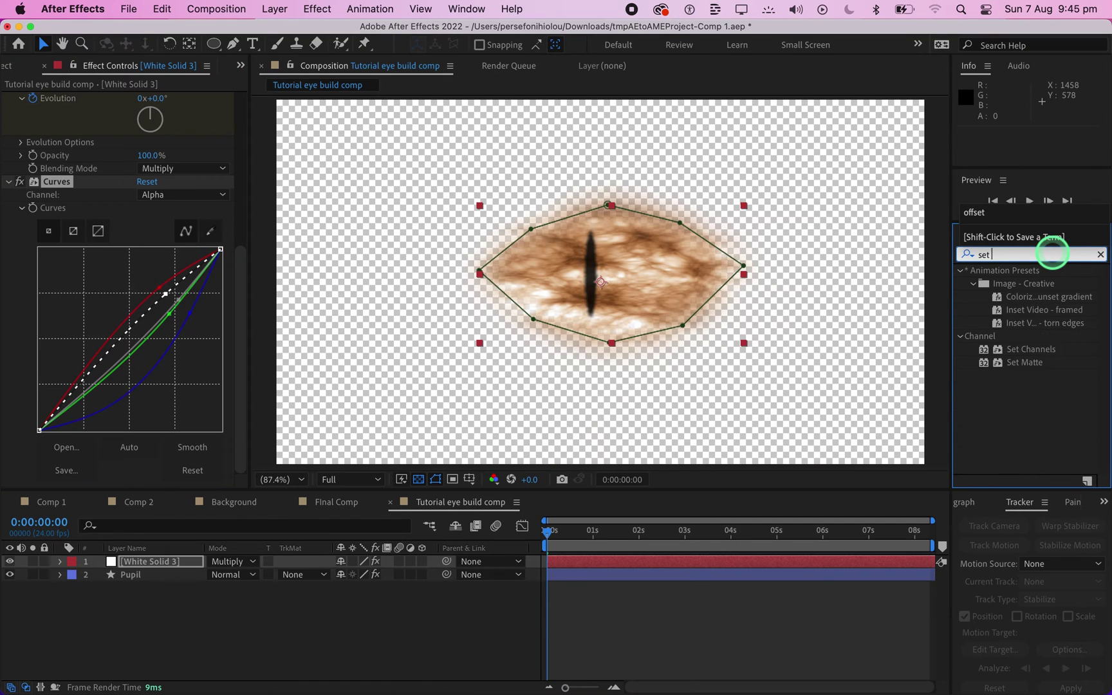
type("matte")
left_click(1025, 283)
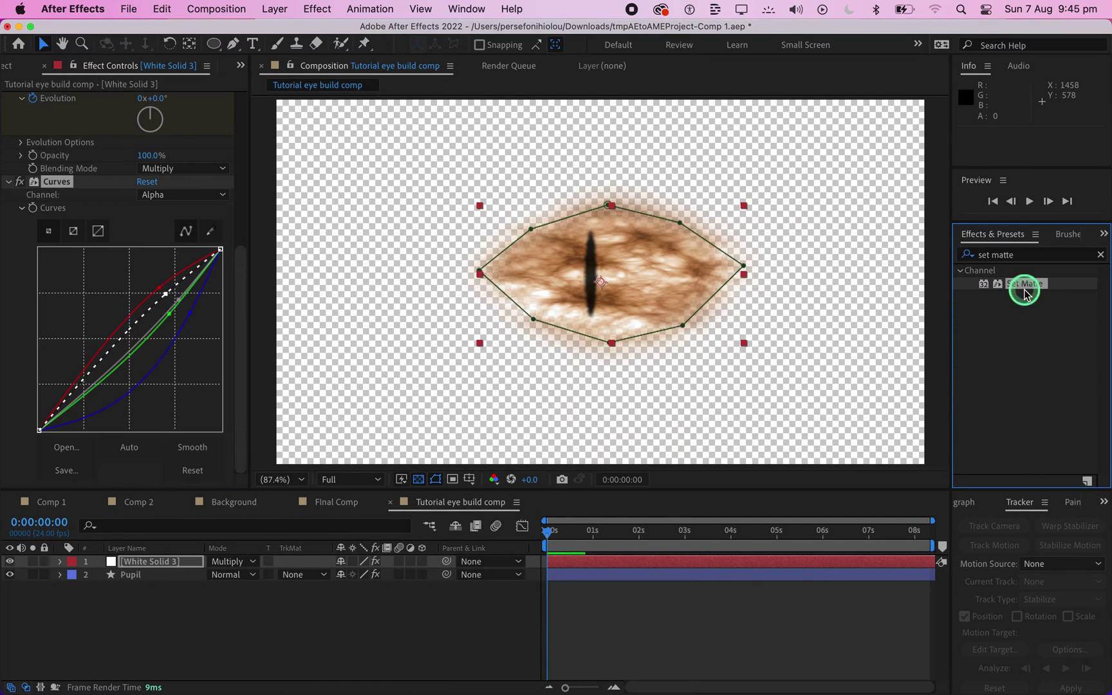
left_click_drag(1024, 284, 158, 477)
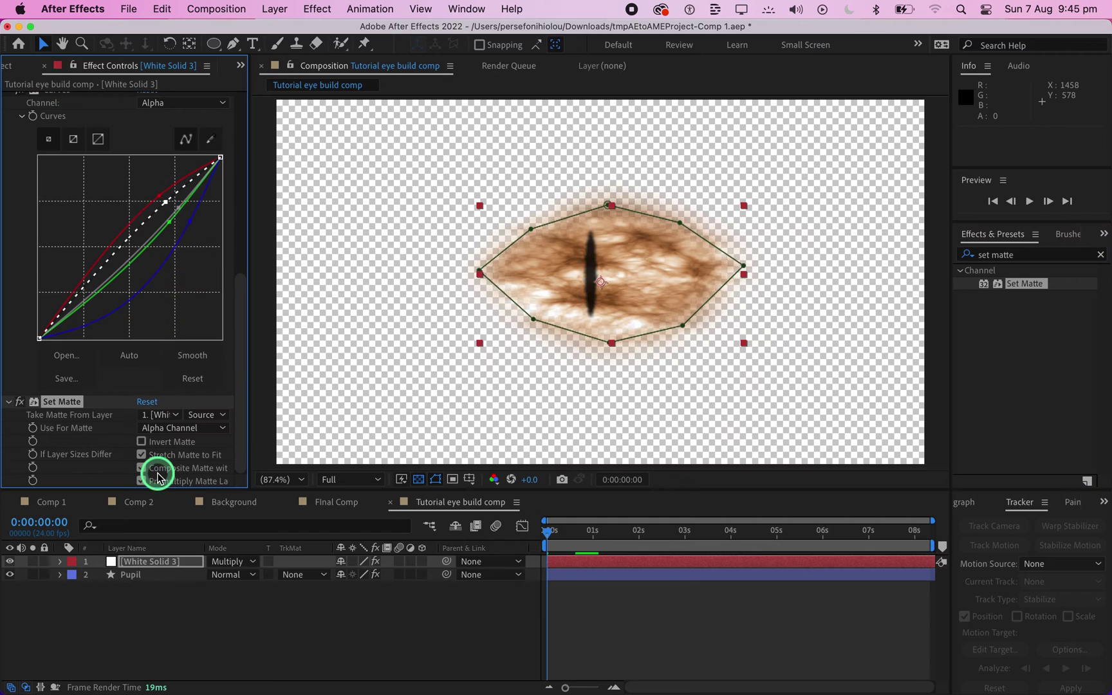
Make Set Matte take its matte from White Solid 3's Masks using Lightness, and clear the effects search
left_click(159, 415)
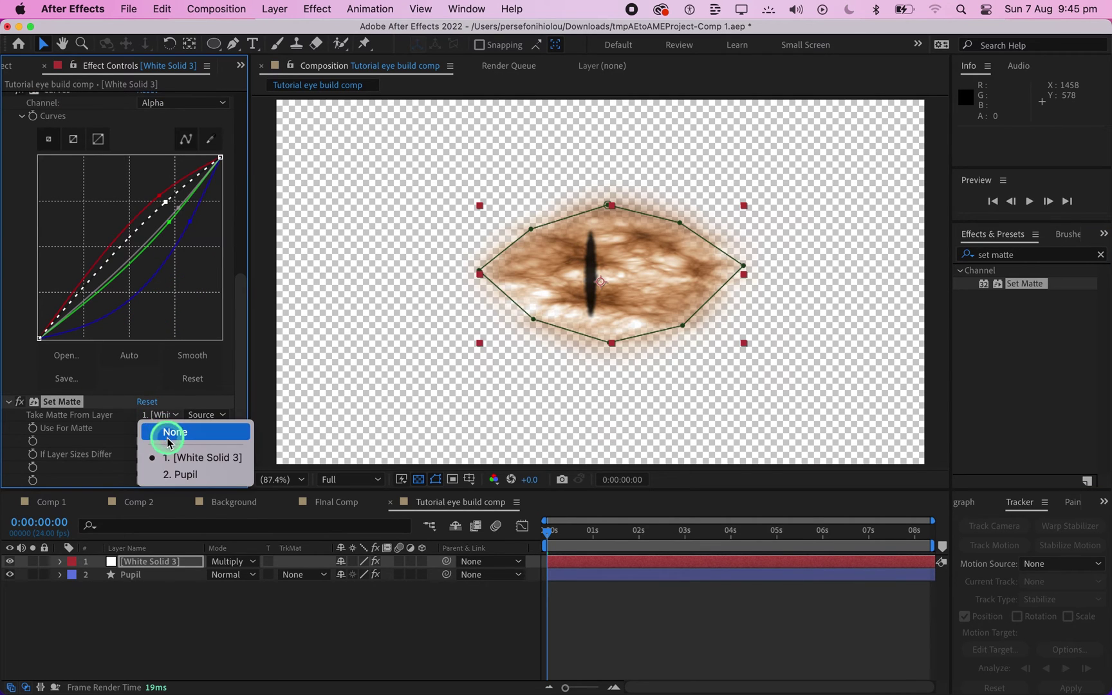
left_click(194, 457)
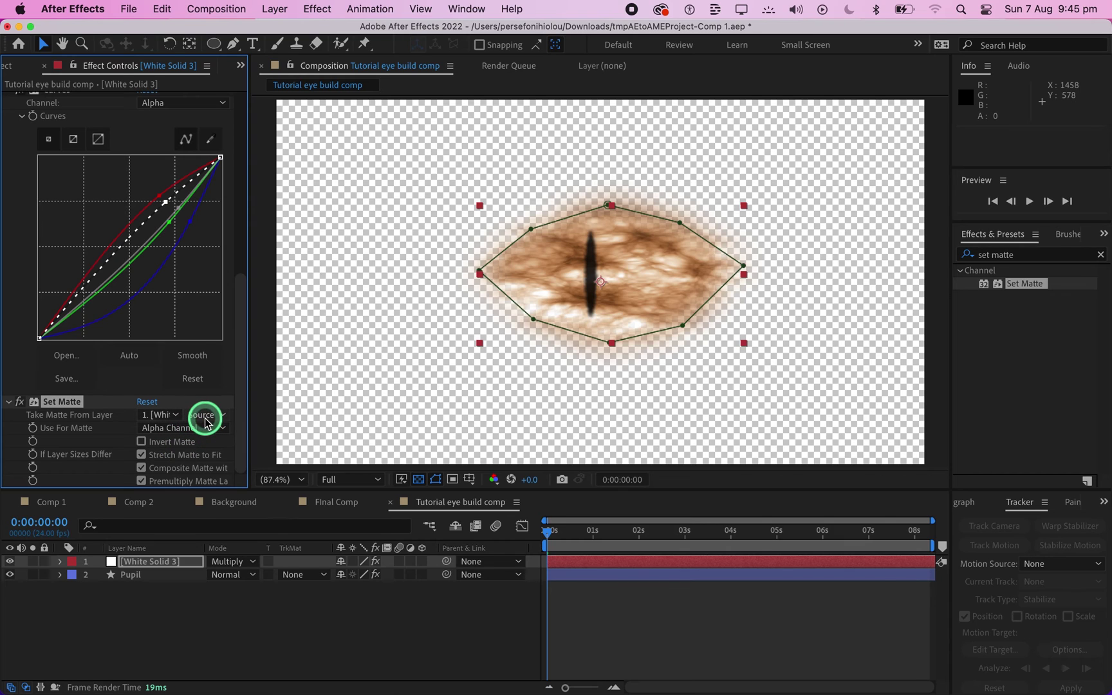
left_click(206, 420)
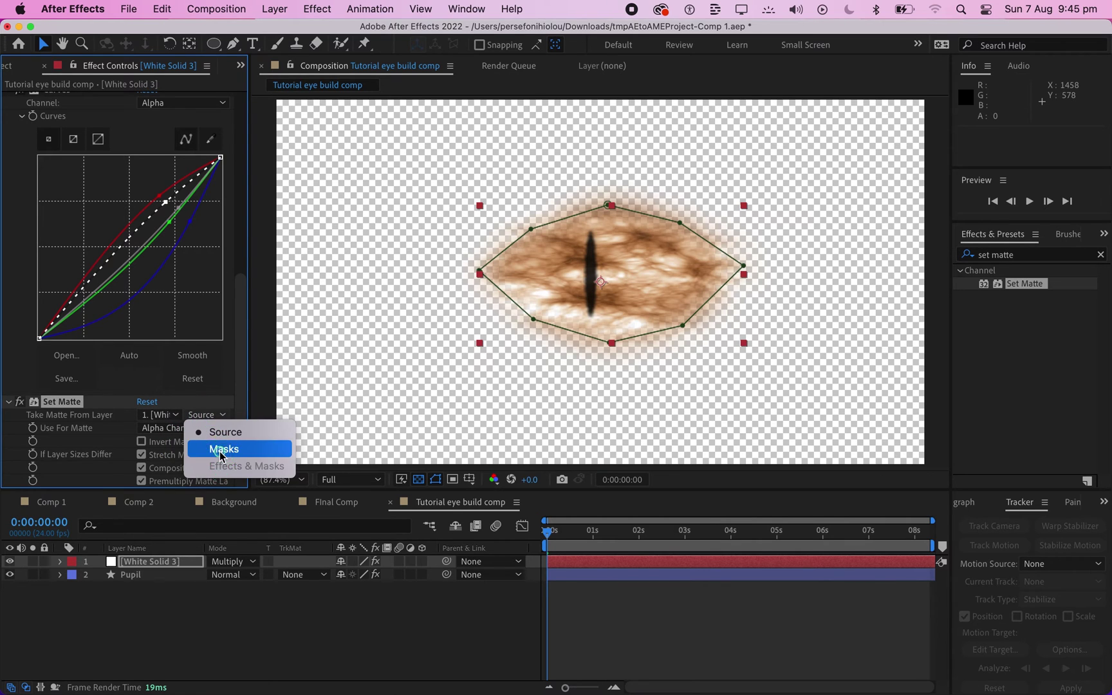
left_click(210, 440)
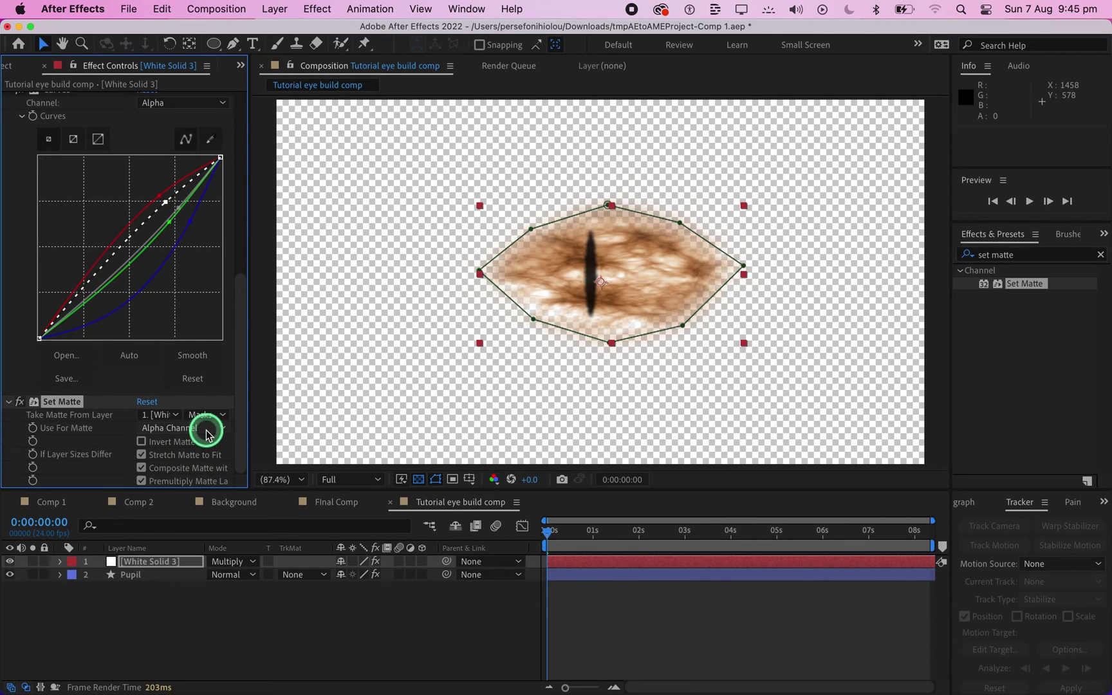
left_click(206, 430)
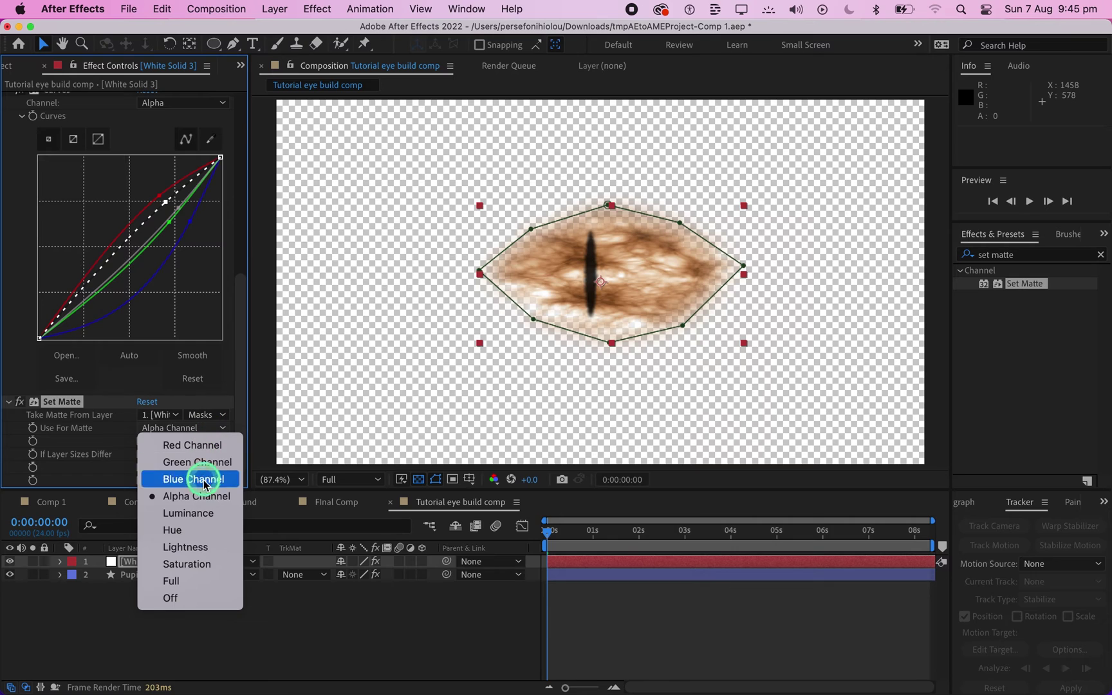
left_click(208, 547)
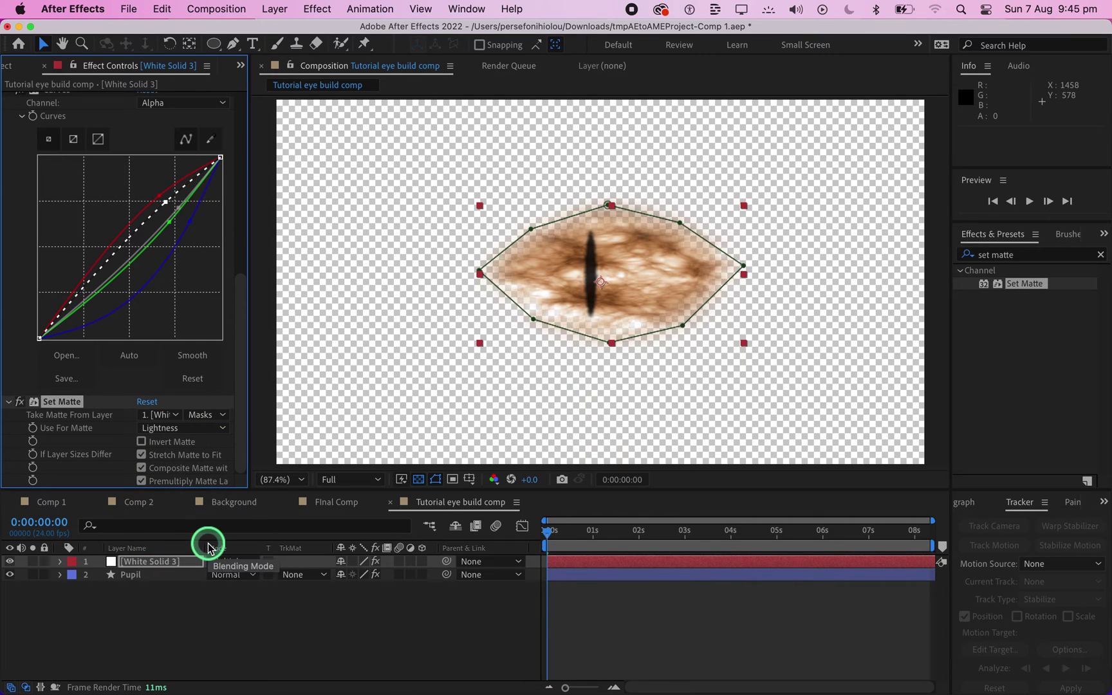
left_click(207, 576)
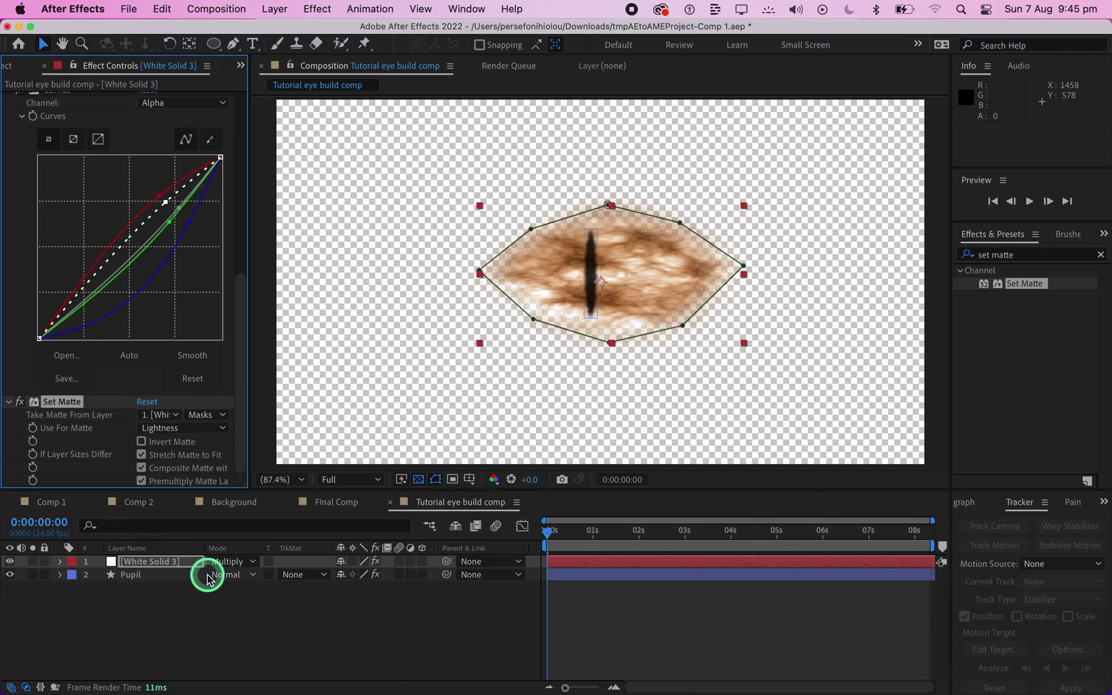
left_click(198, 464)
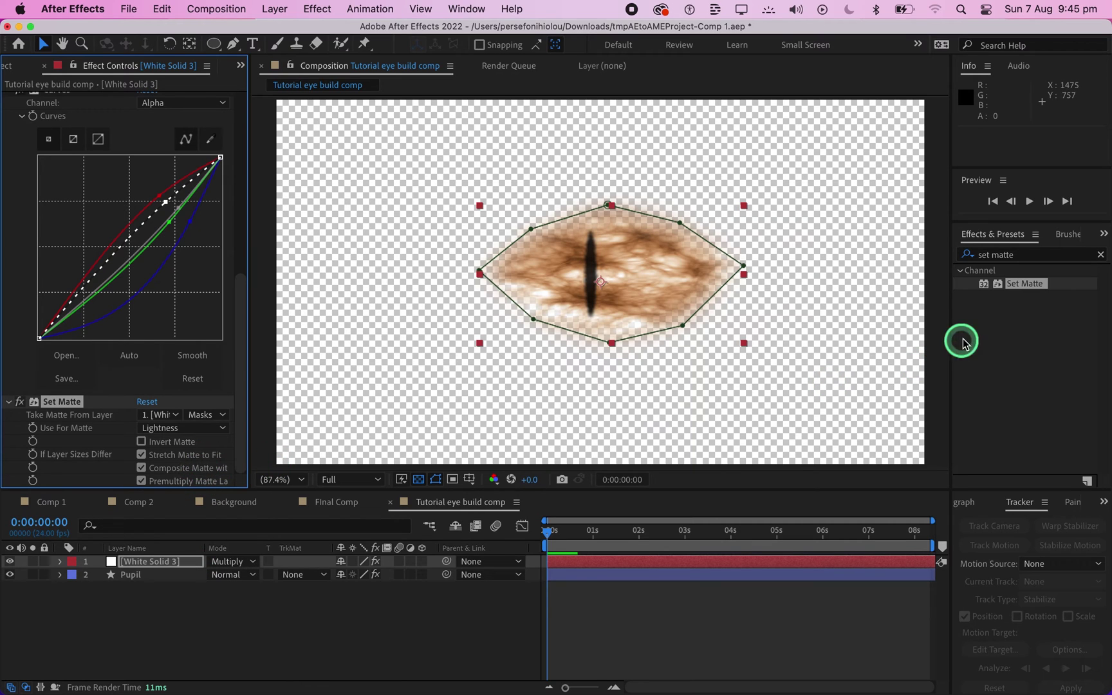
left_click(1102, 256)
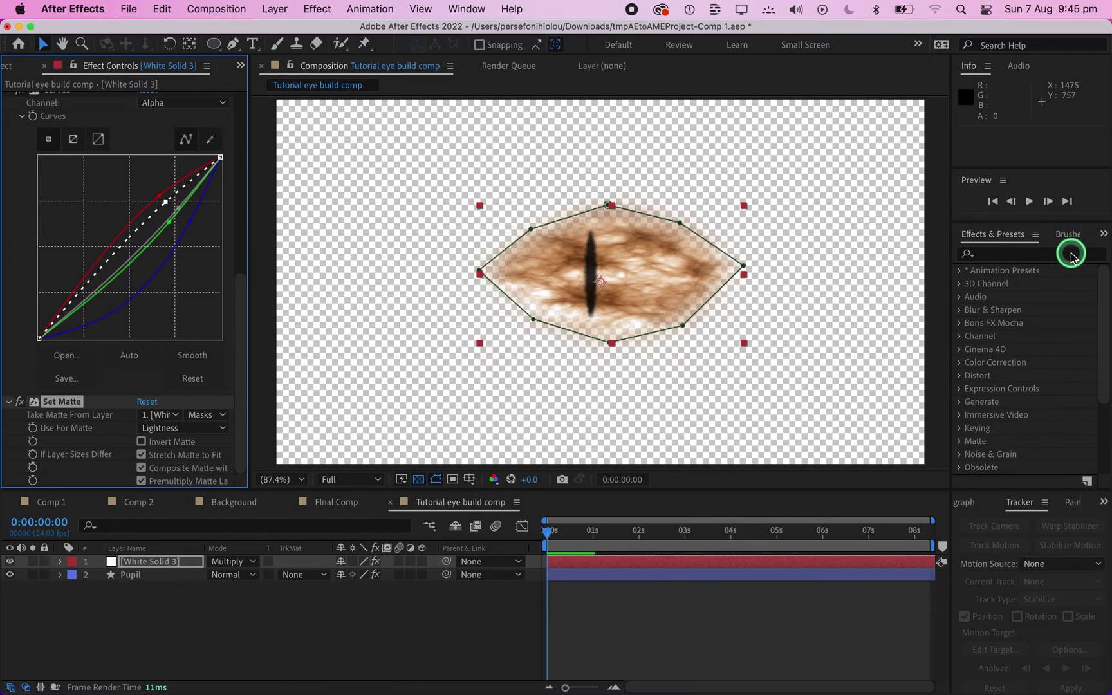
Find the Tint effect and apply it to the white solid after Set Matte
left_click(1069, 255)
type("tint")
left_click_drag(1016, 324, 124, 472)
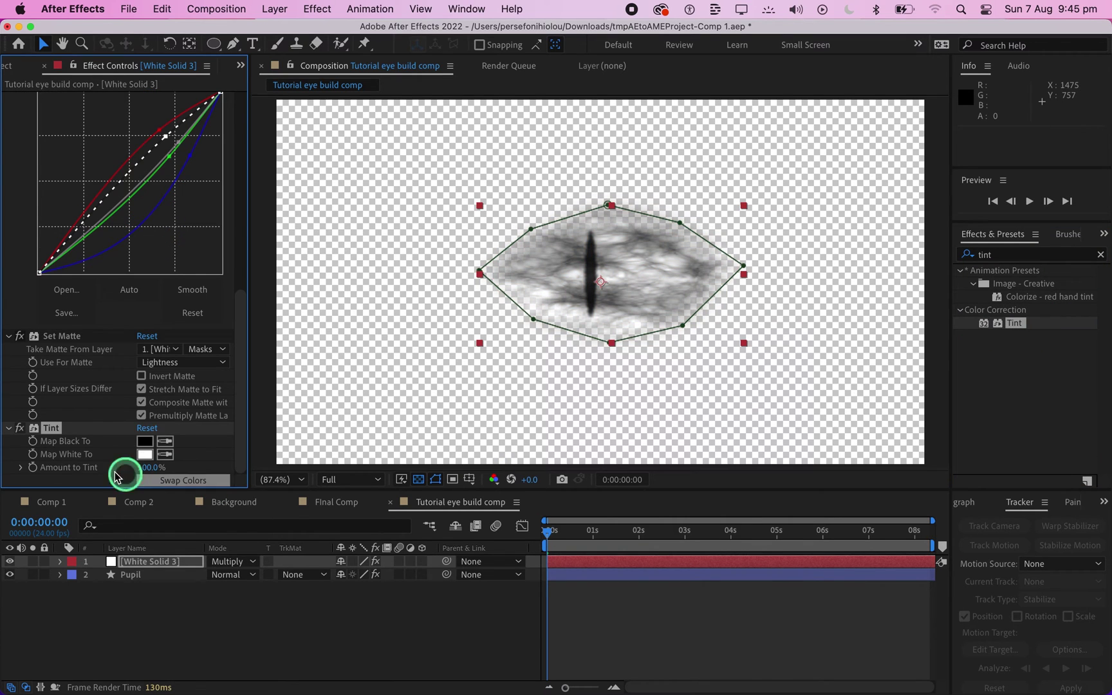
Set Tint's Map Black To colour to pure red, FF0000
left_click(147, 444)
left_click_drag(526, 340, 602, 256)
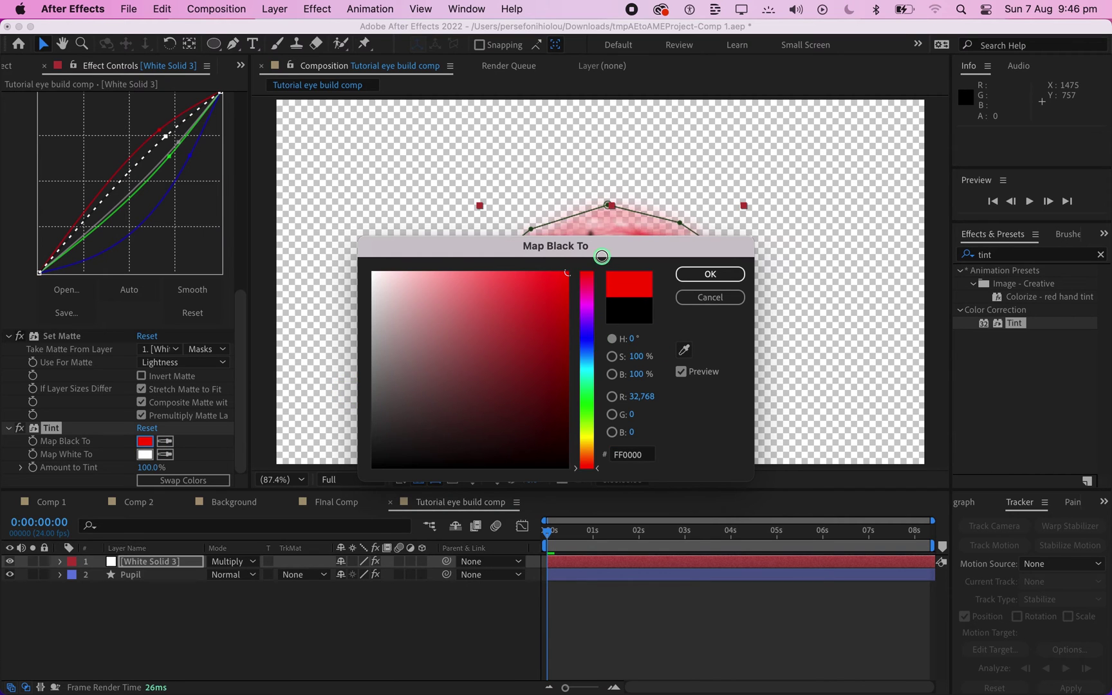
left_click(700, 274)
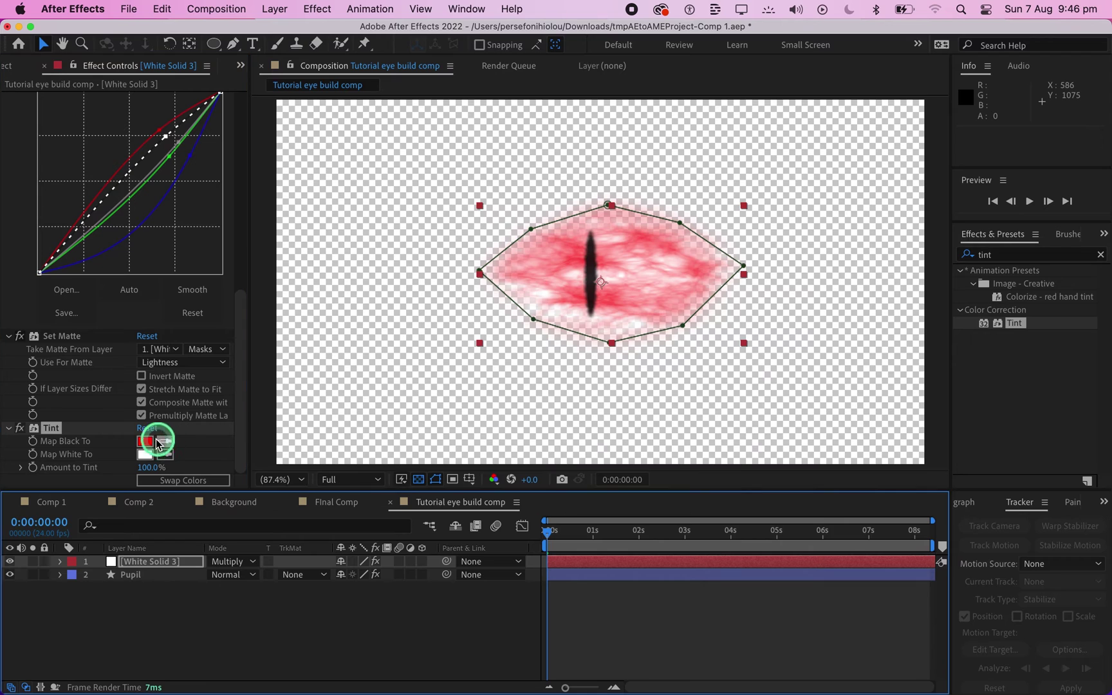
left_click(157, 443)
left_click(679, 276)
Set Tint's Map White To colour to orange FF8600 (hue 32°, saturation 100%) and Amount to Tint to 26%
left_click(147, 455)
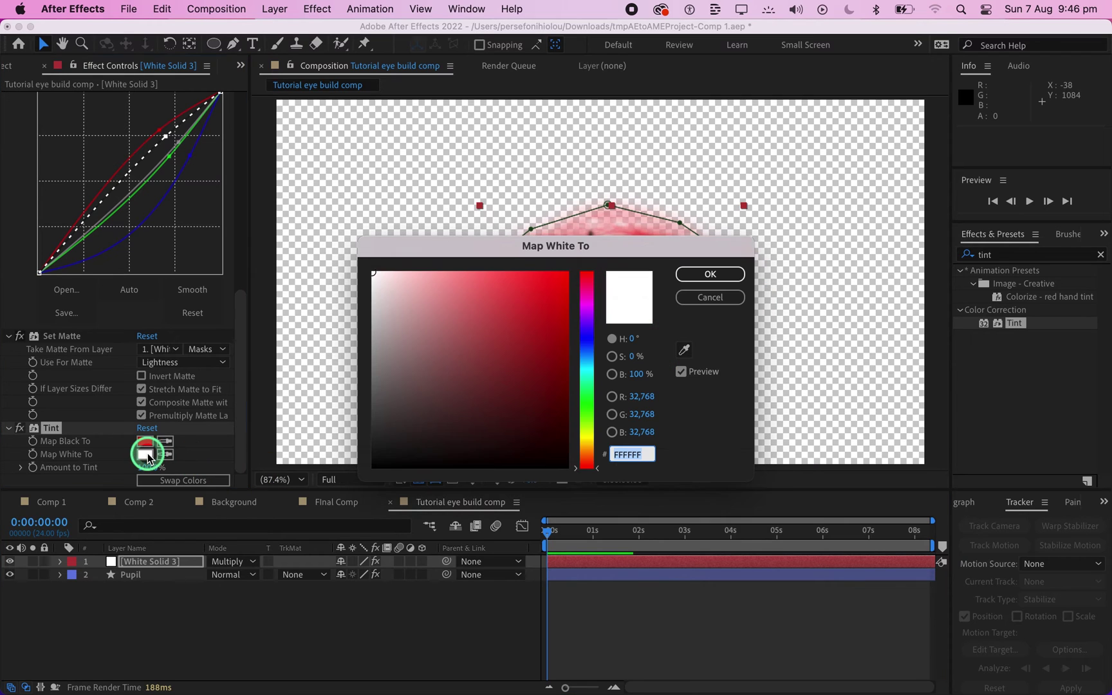
left_click(633, 339)
type("32")
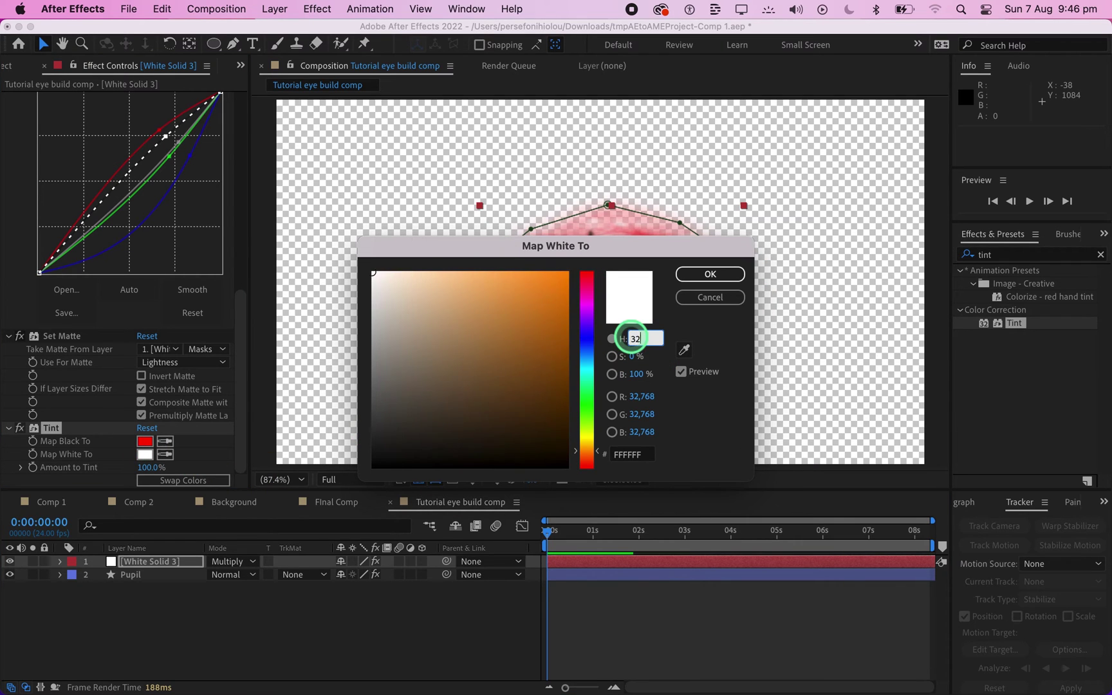
left_click(636, 358)
type("100")
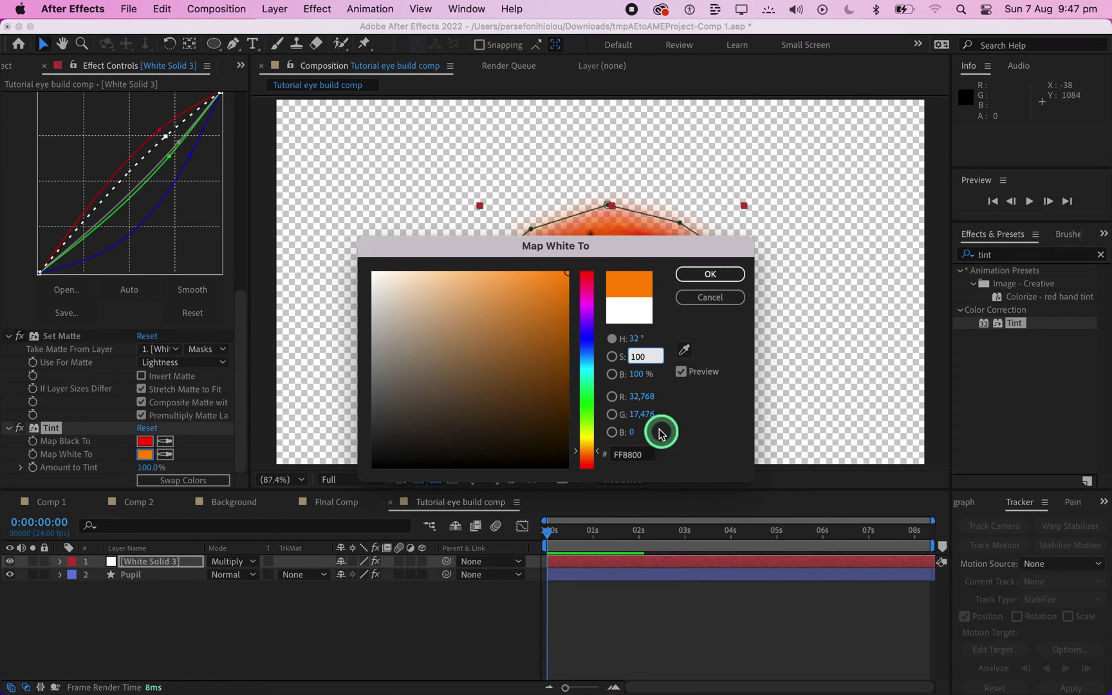
left_click(642, 414)
type("7,211")
key("Return")
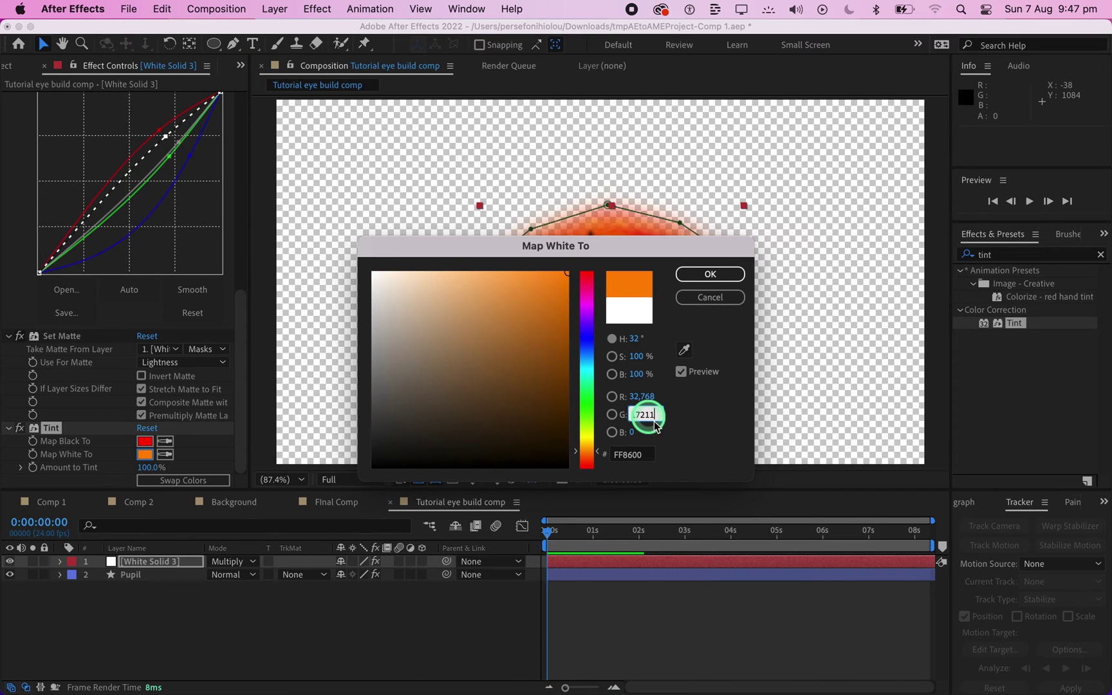
left_click(713, 275)
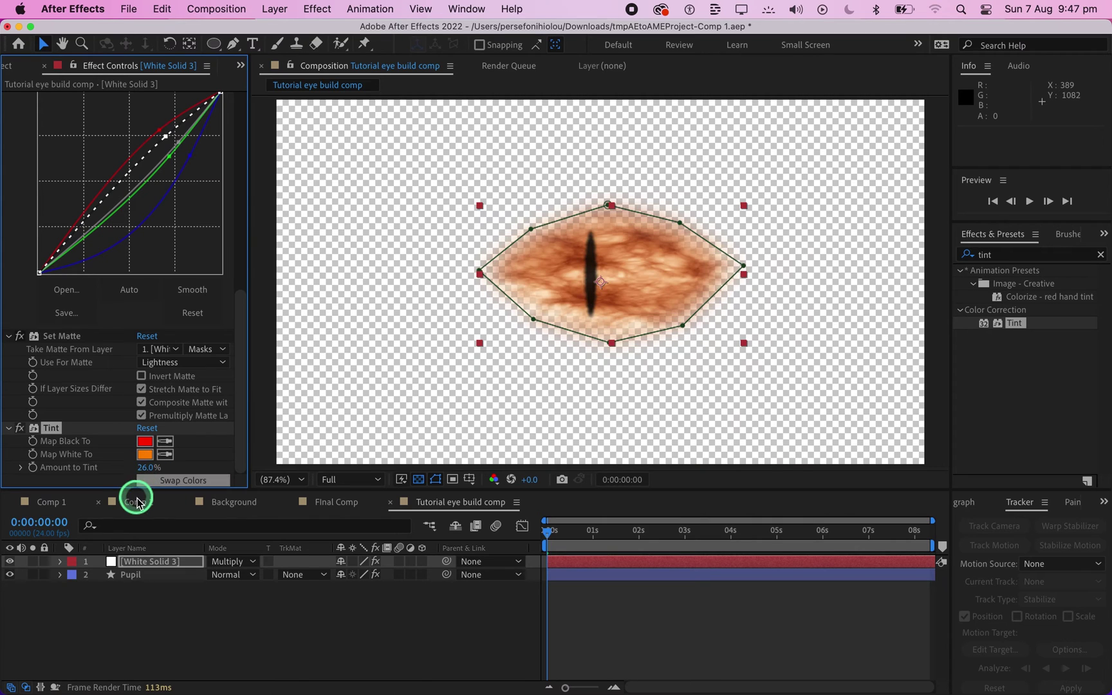
Rename the tinted white solid layer as Flame
right_click(179, 561)
left_click(207, 645)
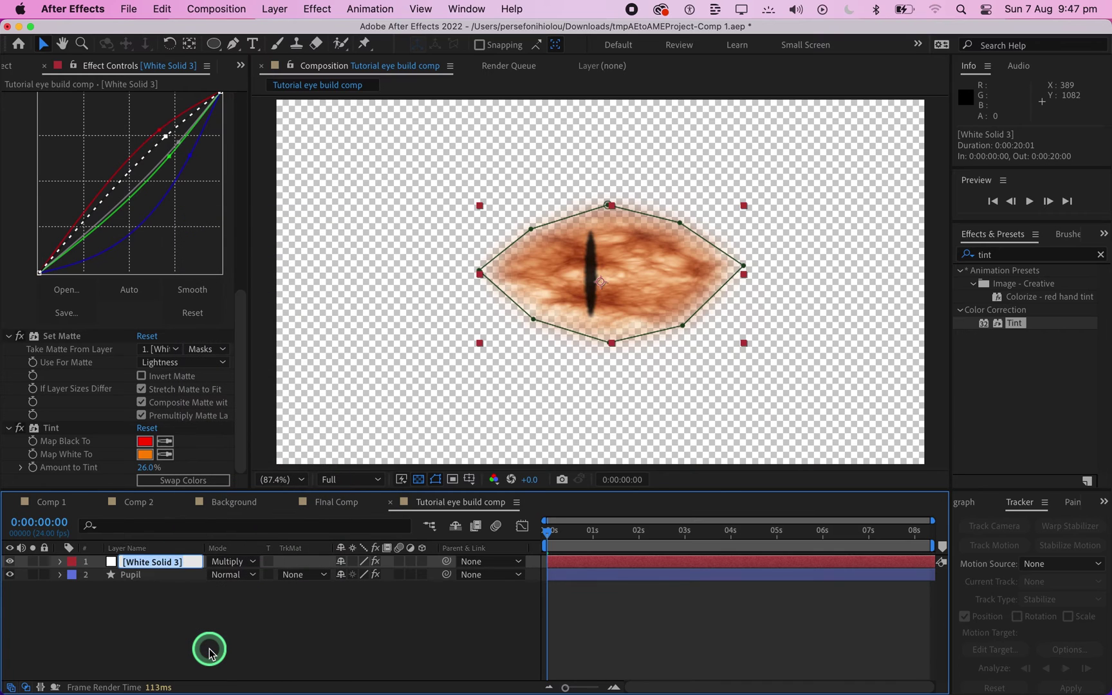
key("Return")
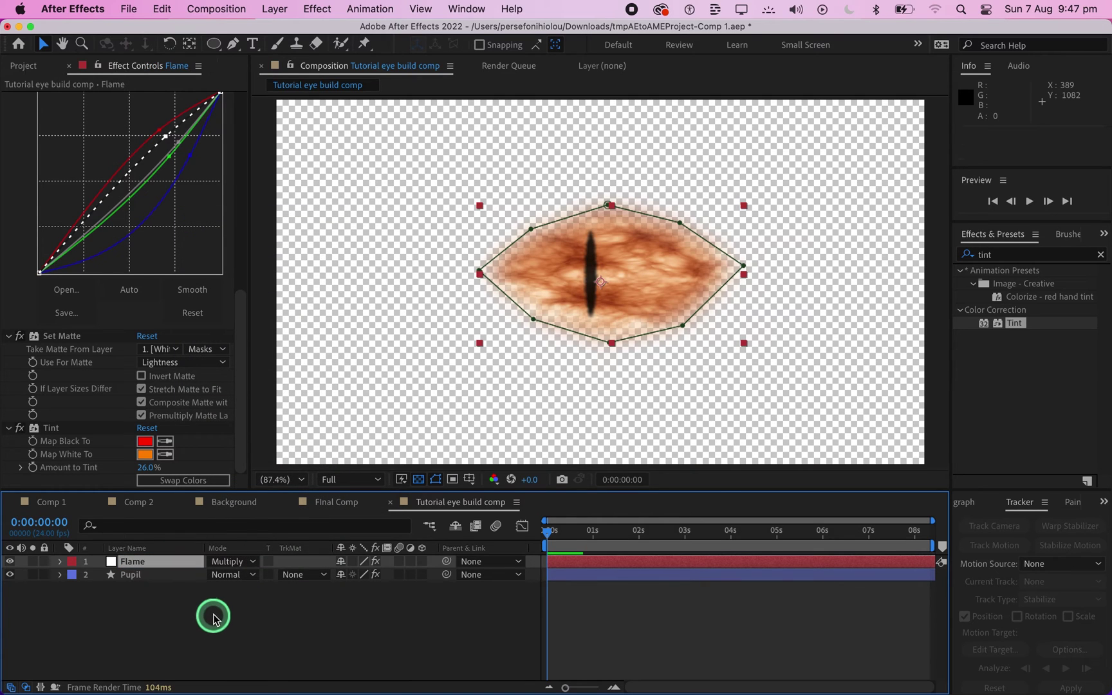
Create a new 1440 x 1080 px solid in black, 000000, above the Flame layer
left_click(276, 9)
mouse_move(278, 30)
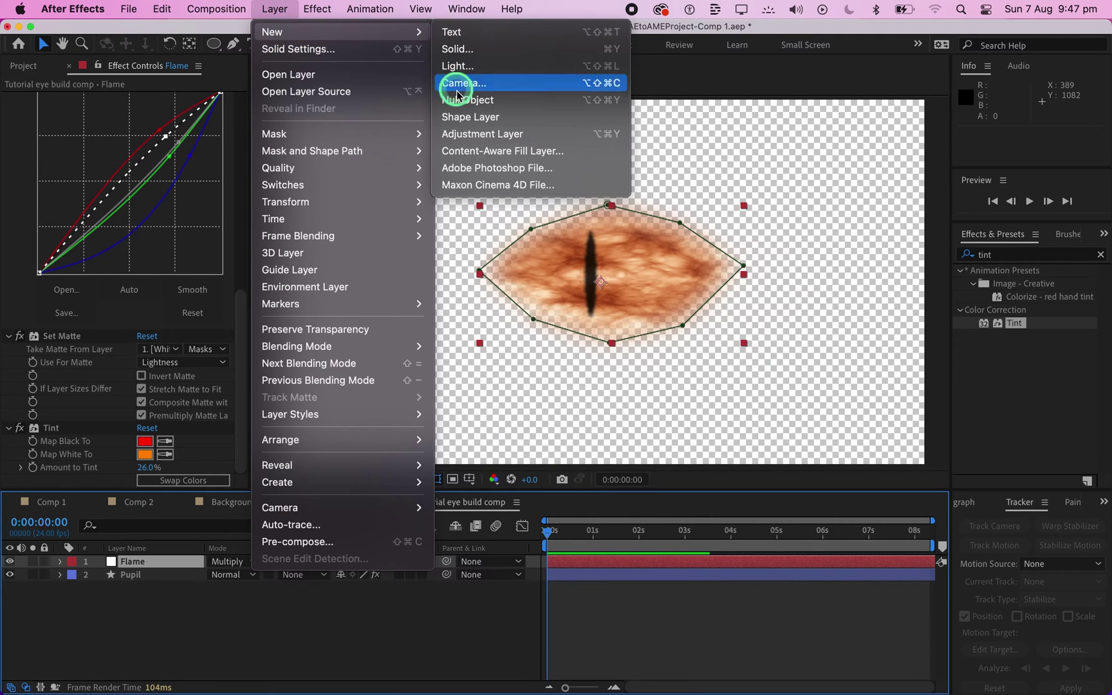
left_click(465, 49)
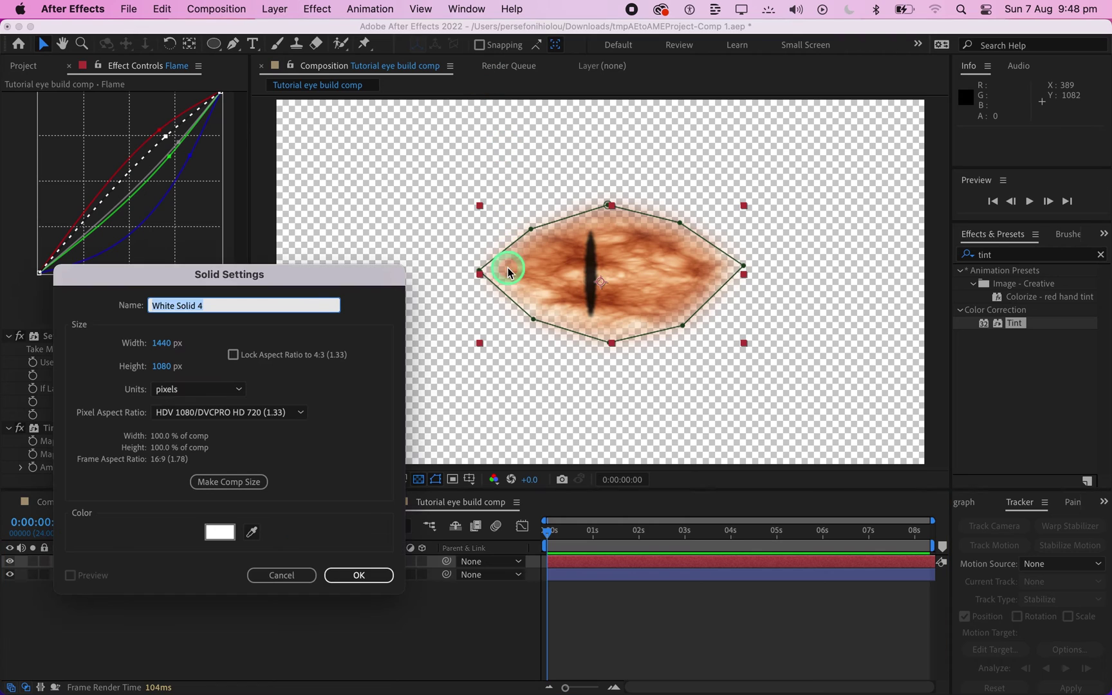
left_click(220, 532)
left_click_drag(412, 429, 352, 486)
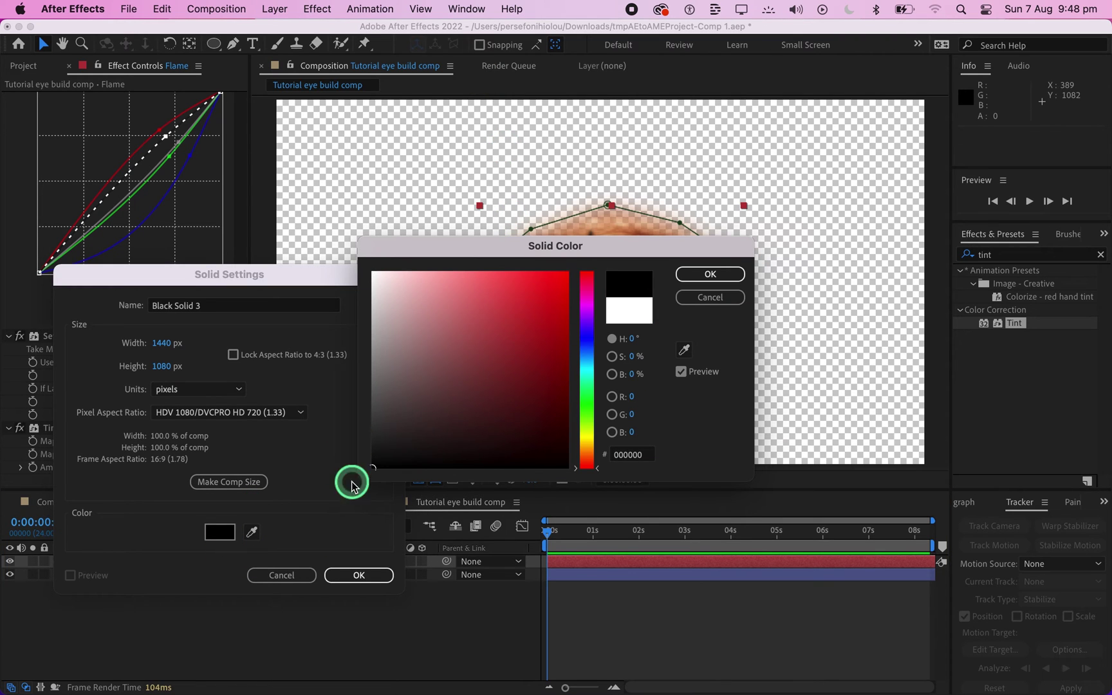
left_click(725, 275)
left_click(364, 577)
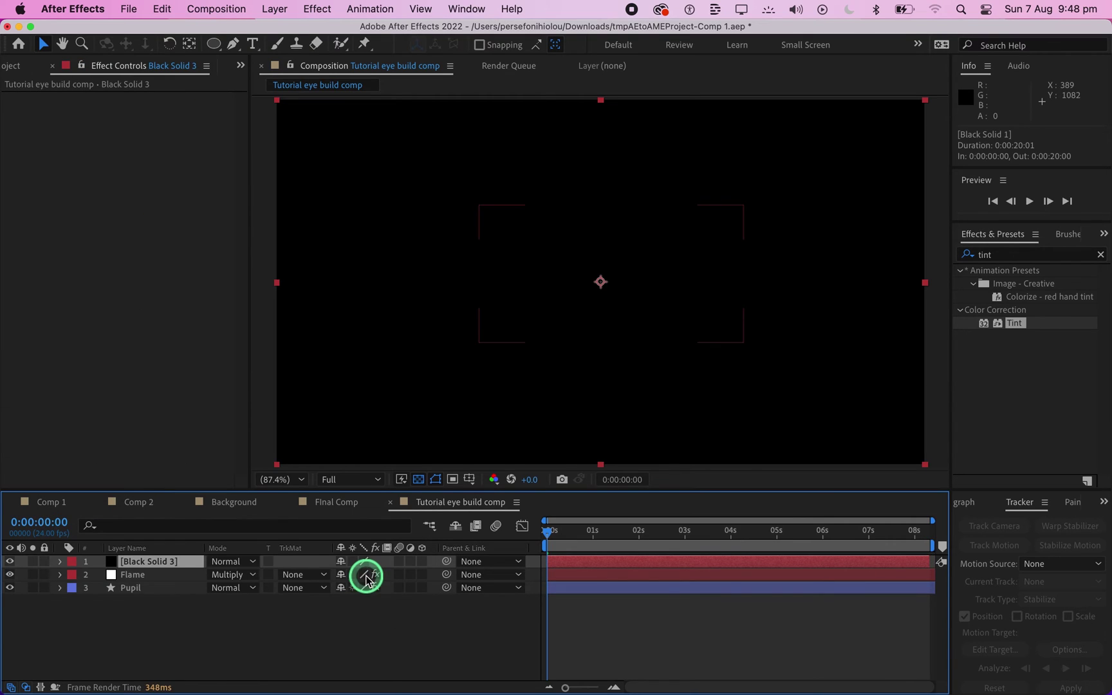
Find the Advanced Lightning effect and apply it to the black solid
left_click(198, 563)
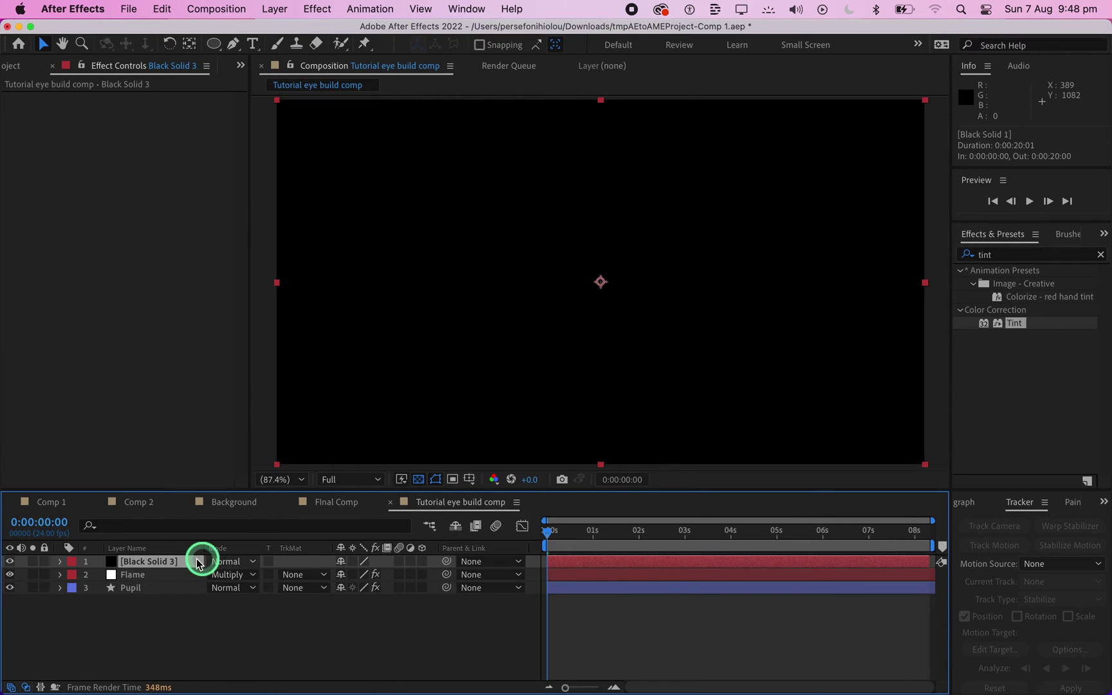
left_click(1100, 255)
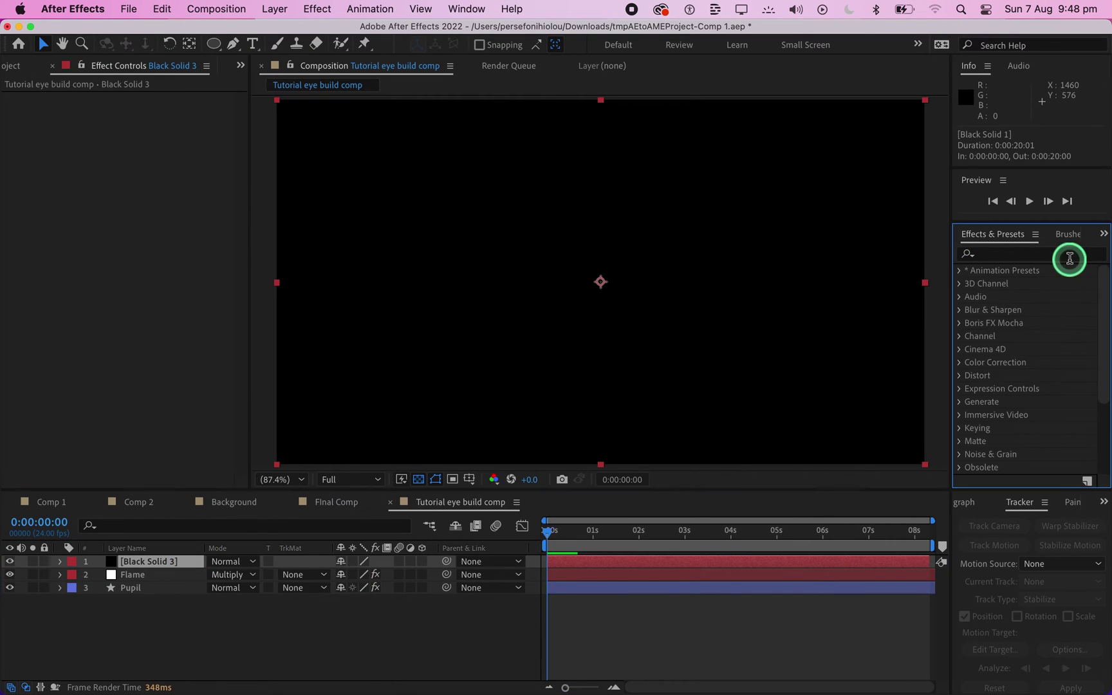
type("advanced")
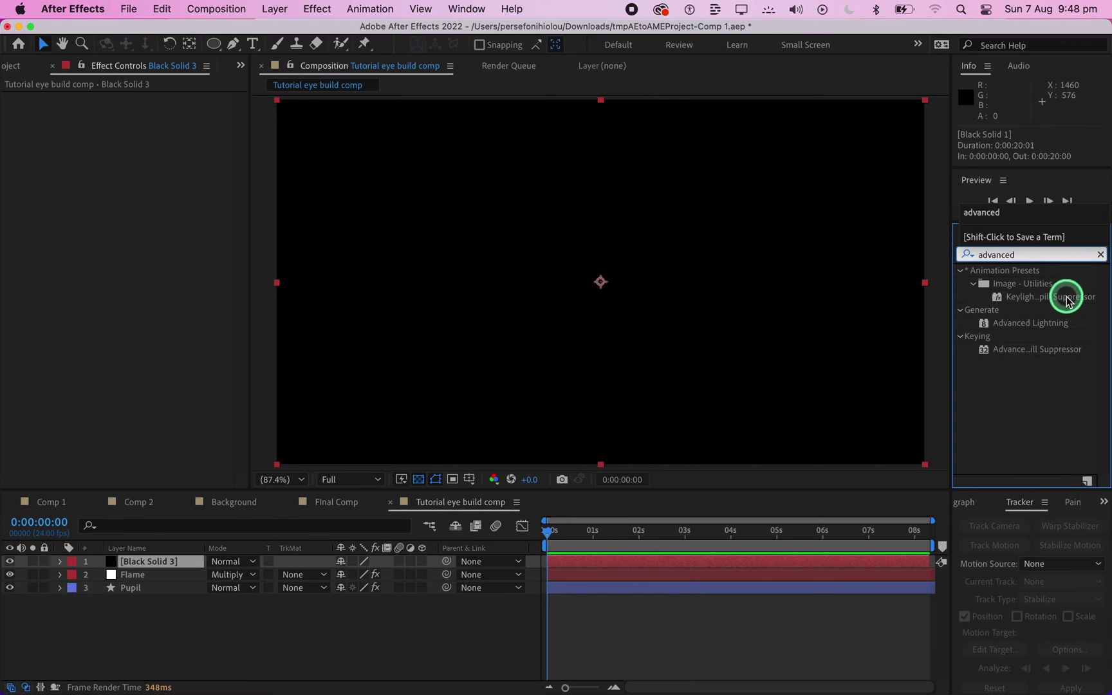
left_click_drag(1030, 322, 199, 567)
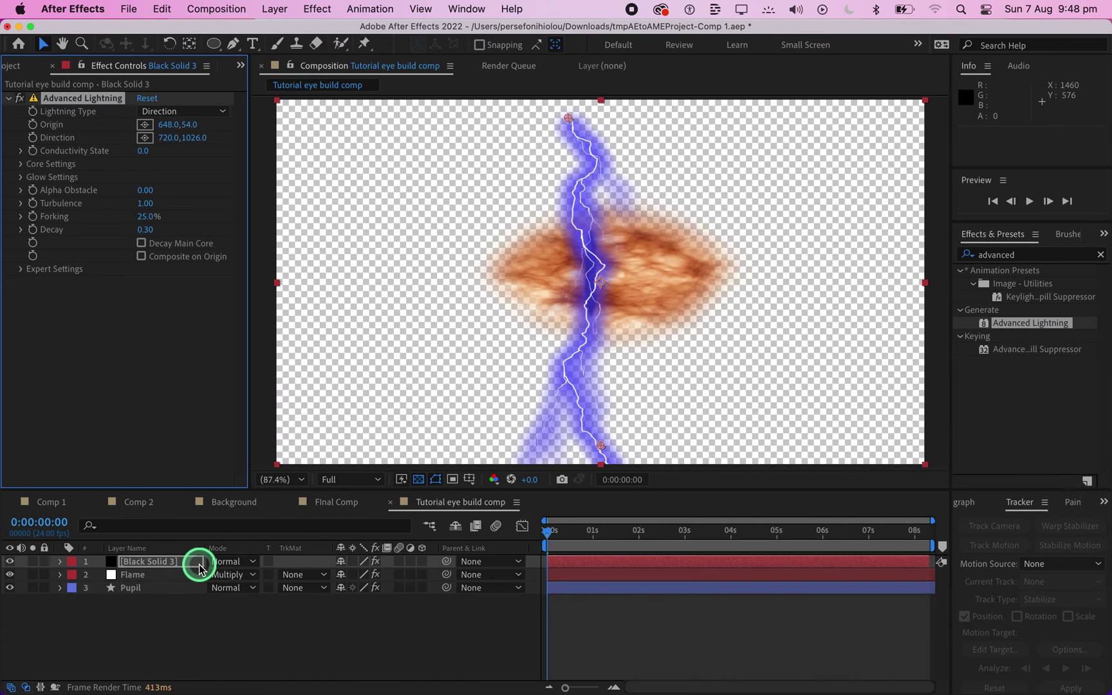
Set Advanced Lightning's Lightning Type to Anywhere and its Origin to 680.3, 317.7
left_click(191, 110)
left_click(193, 219)
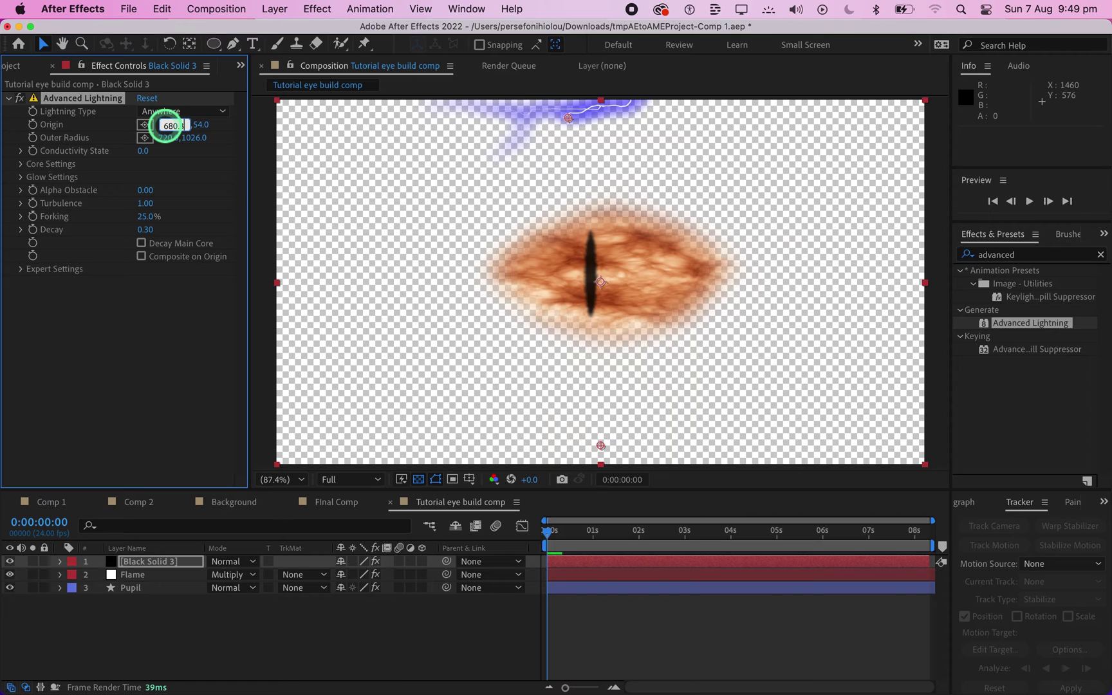
key("Return")
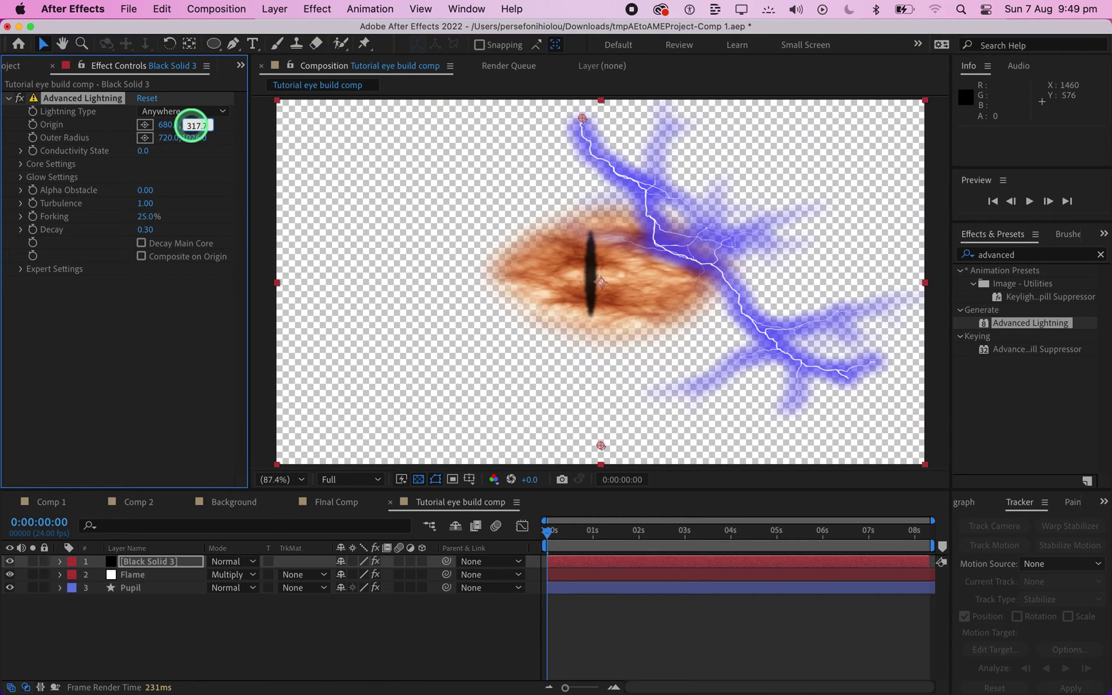
key("Return")
Set Advanced Lightning's Outer Radius to 1098.4, 742.1
left_click(171, 138)
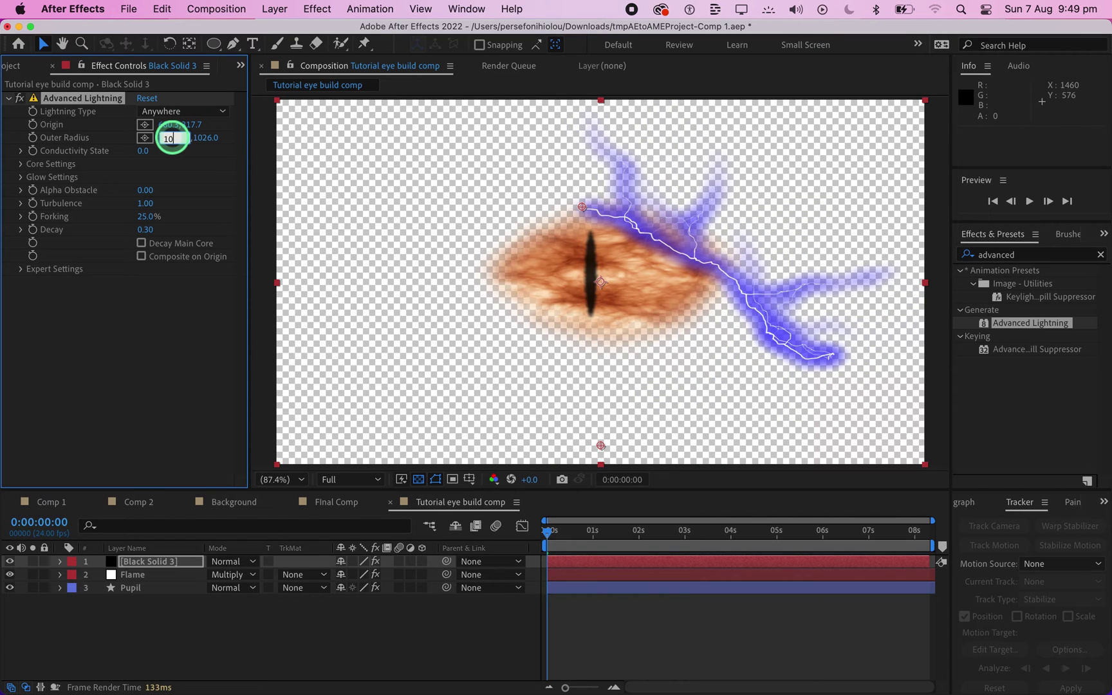
type("1098.4")
key("Return")
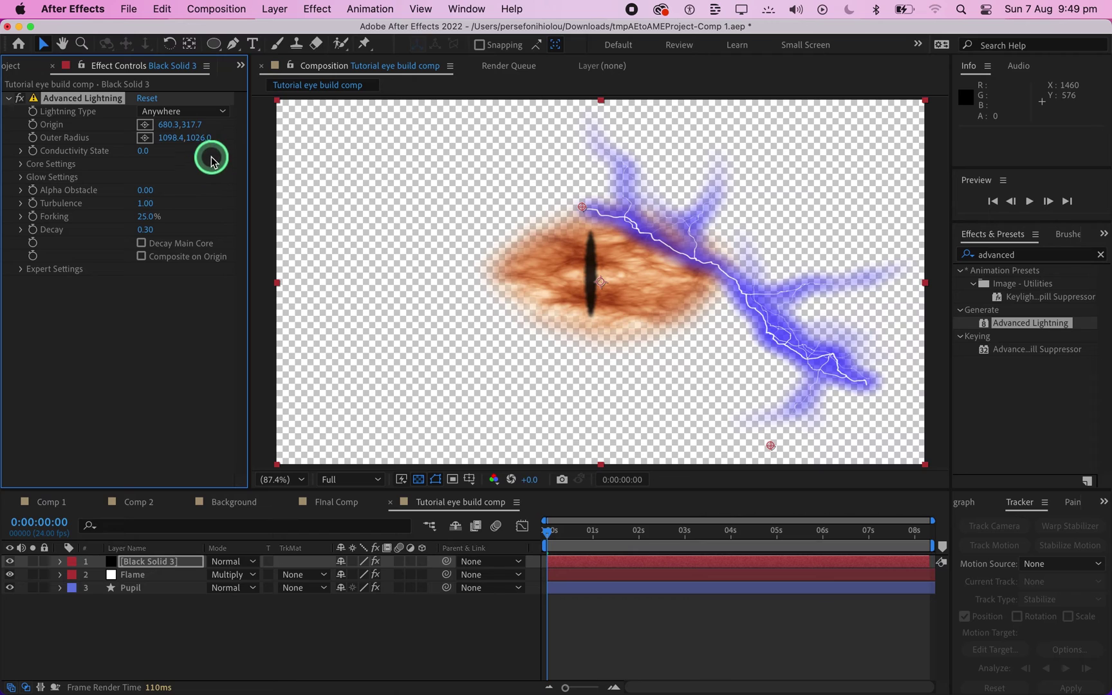
left_click(199, 139)
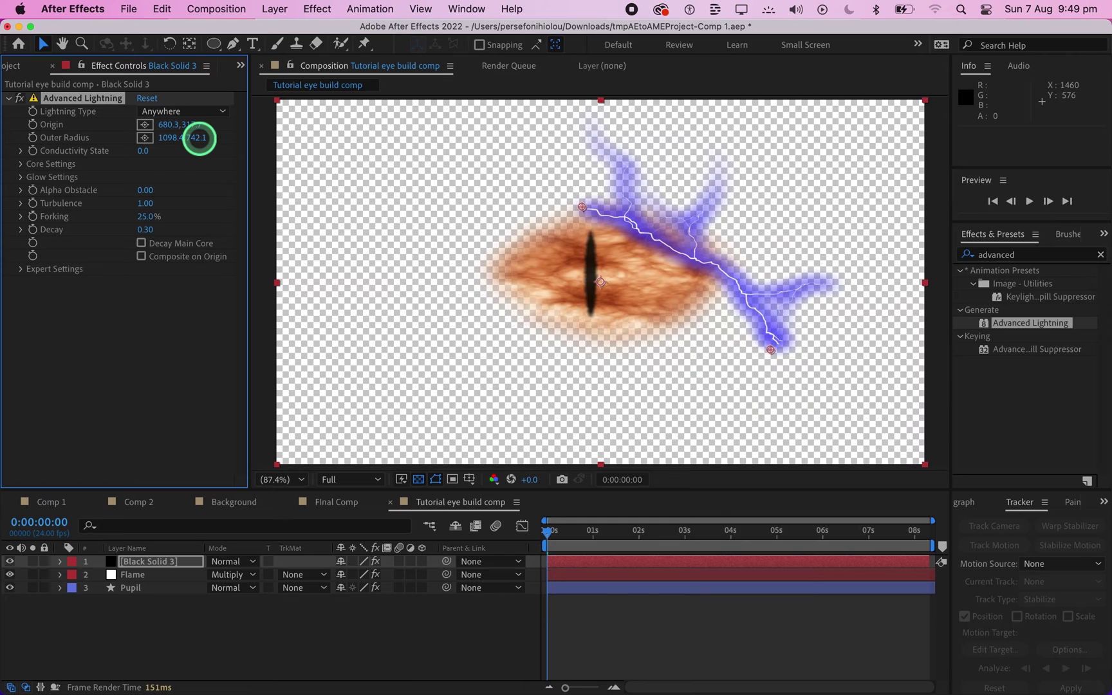
Animate Advanced Lightning's Conductivity State with the expression time*5 and collapse the effect's properties on the layer
left_click(34, 153, "alt")
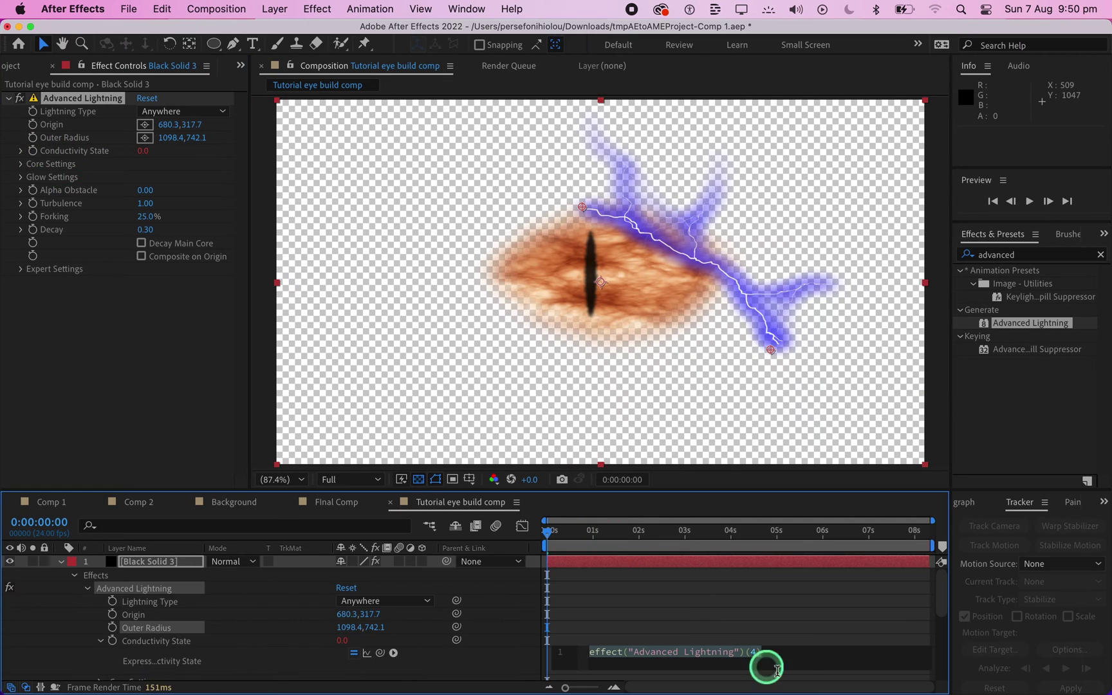
left_click_drag(776, 656, 586, 654)
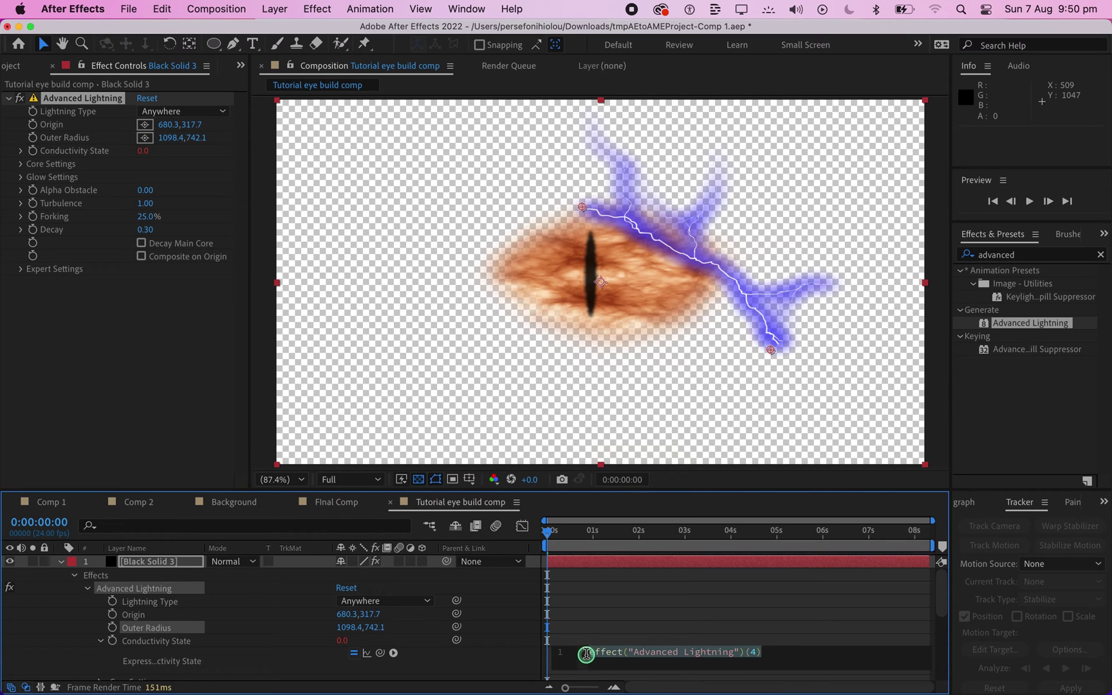
type("time")
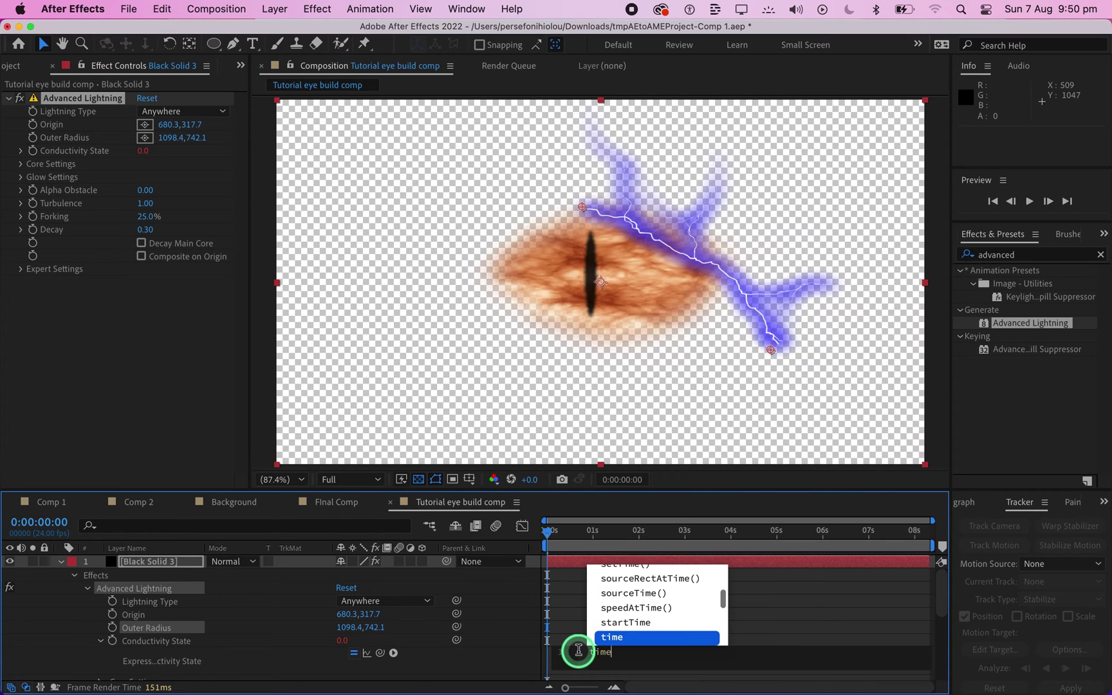
type("*")
type("6")
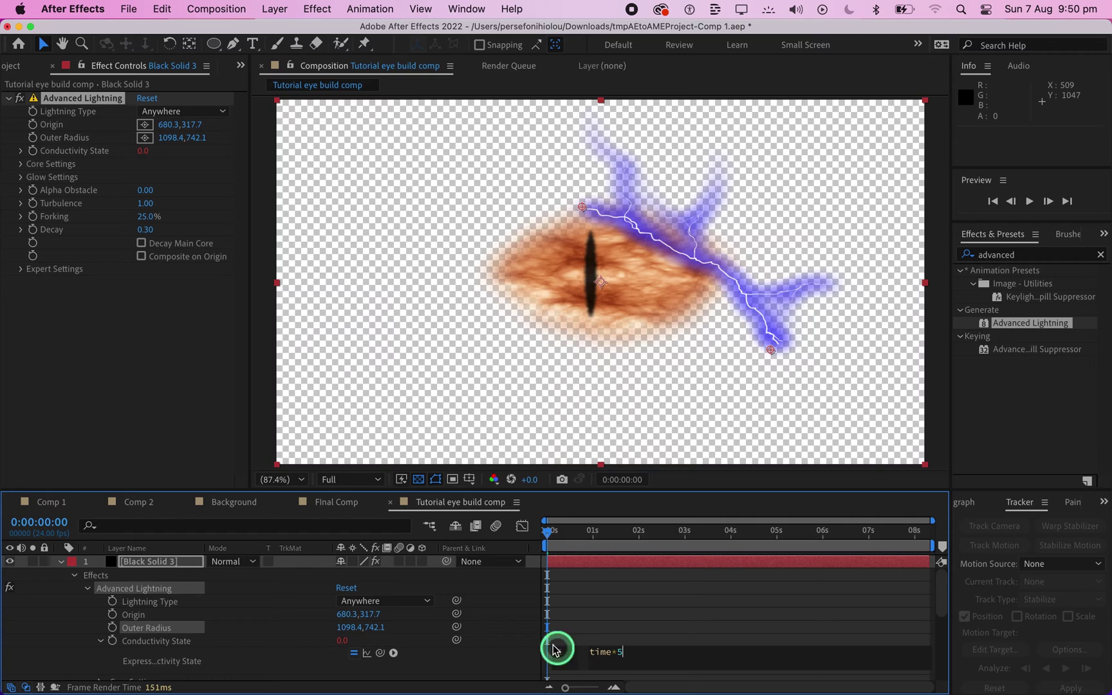
left_click(88, 588)
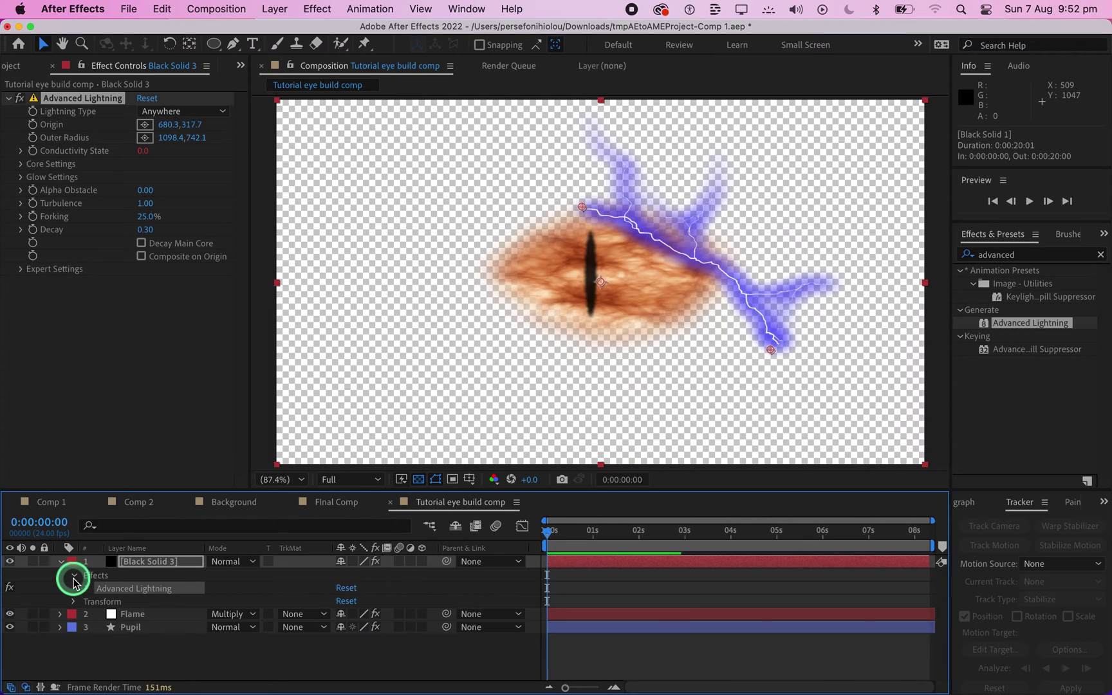
Scale the black solid to 24% and set its Position to 799.9, 509.6 so the lightning lies inside the eye
left_click(72, 576)
left_click(74, 589)
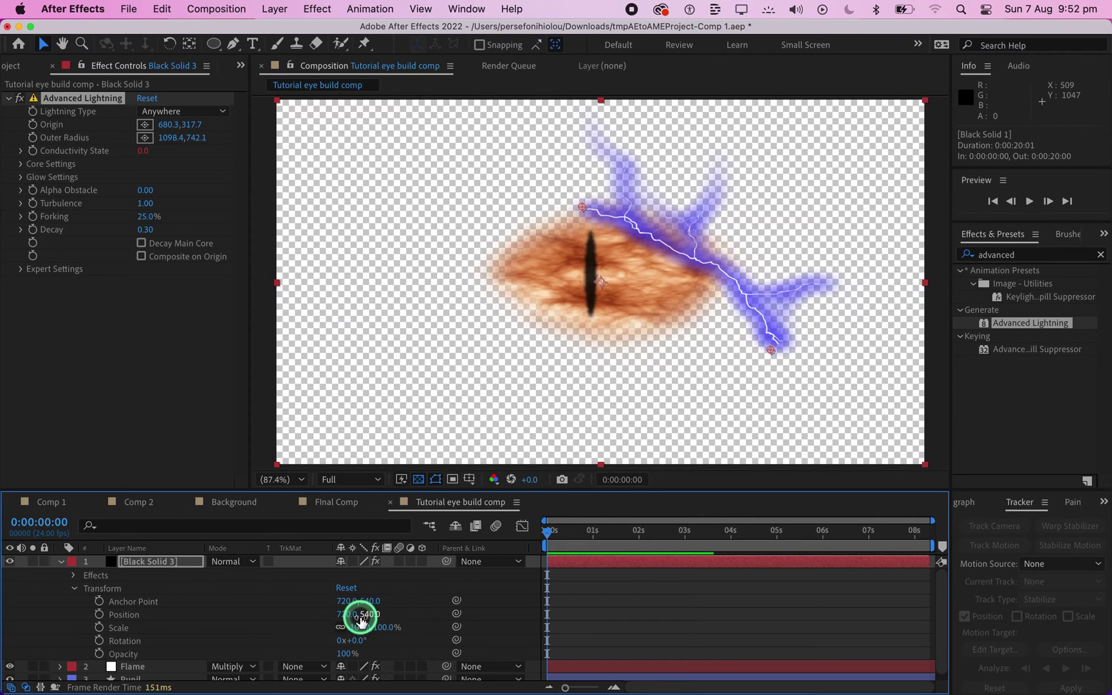
left_click_drag(360, 626, 361, 626)
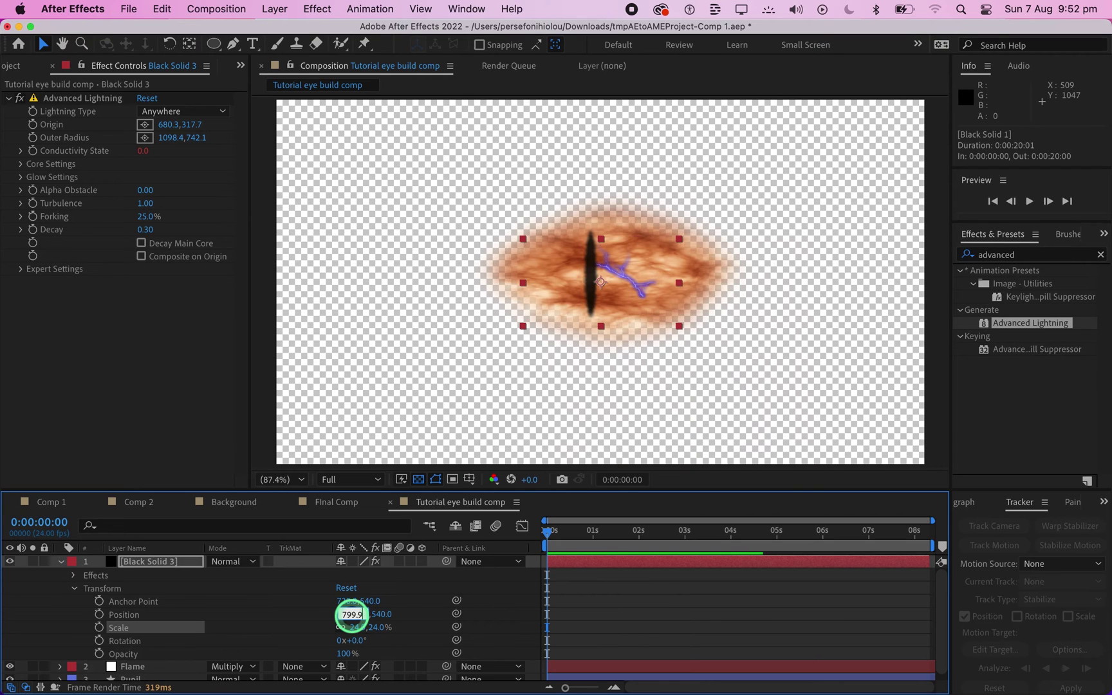
key("Tab")
type("50")
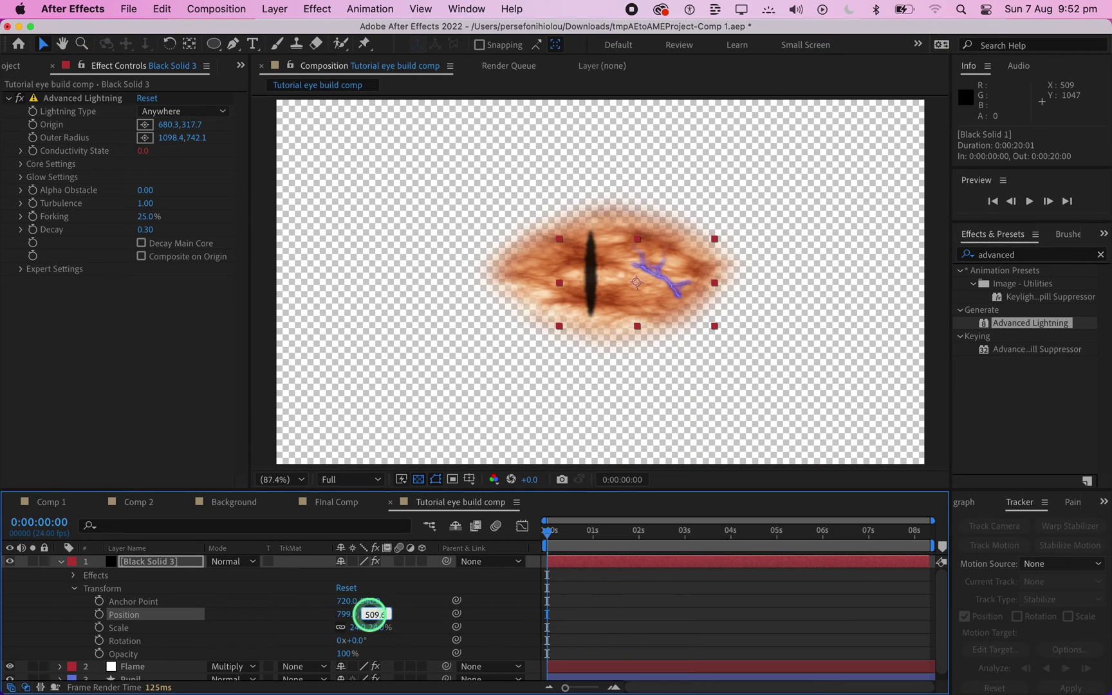
type("9.6")
key("Return")
Lower the black solid's opacity until the lightning is only a faint vein, and clear the effects search
left_click(348, 654)
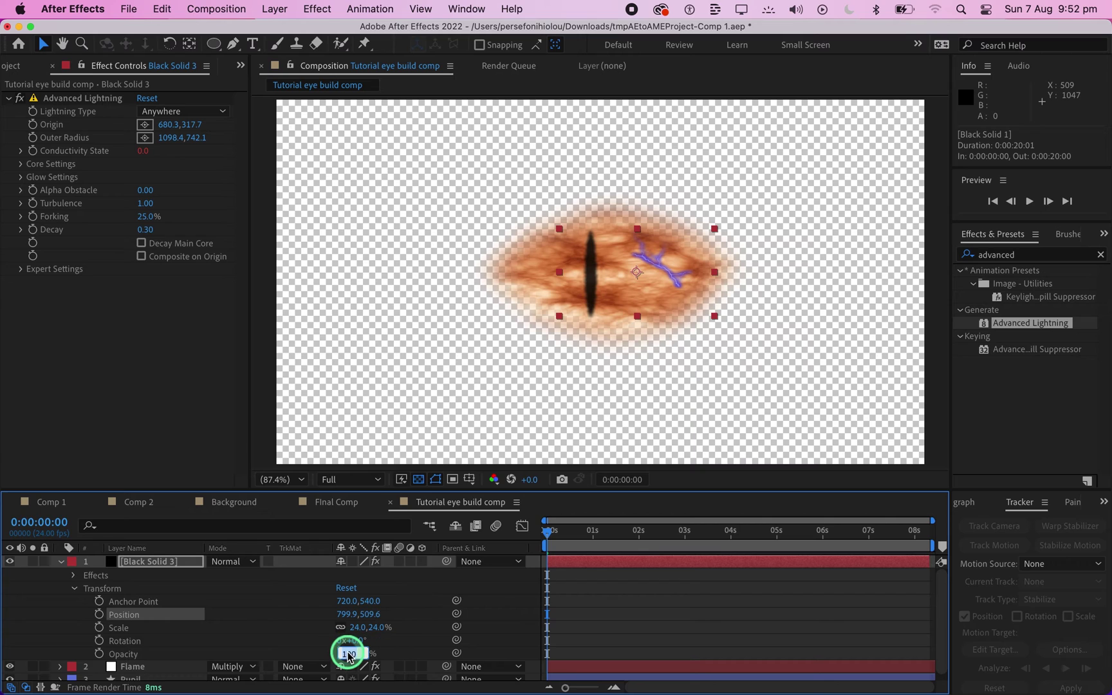
key("Return")
left_click(73, 588)
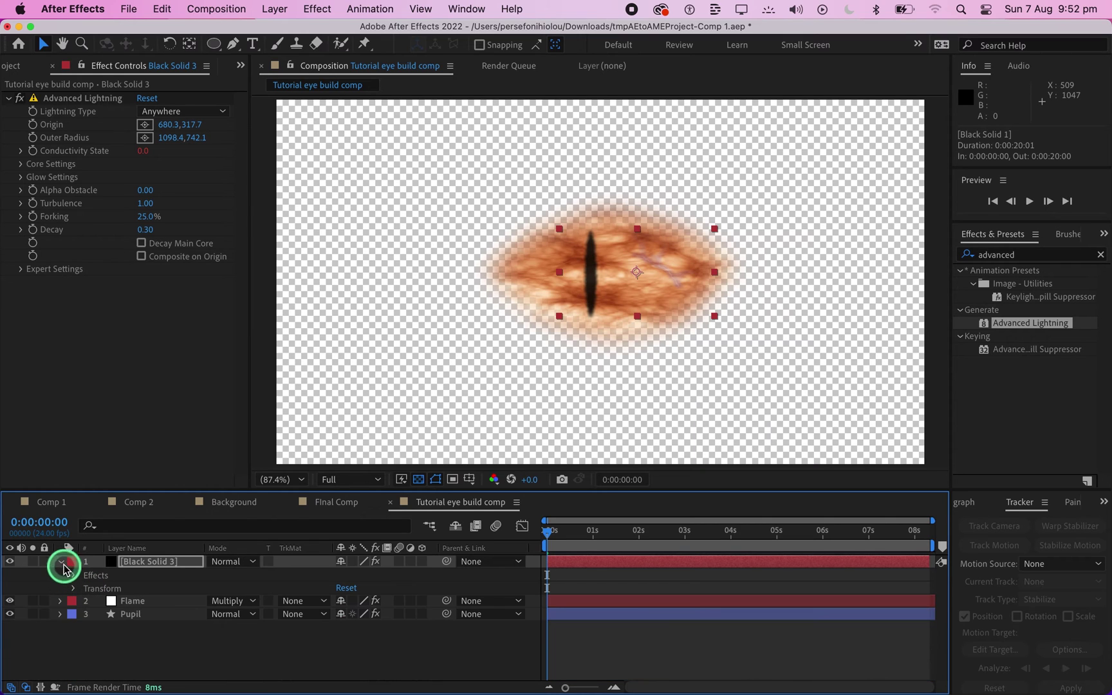
left_click(61, 562)
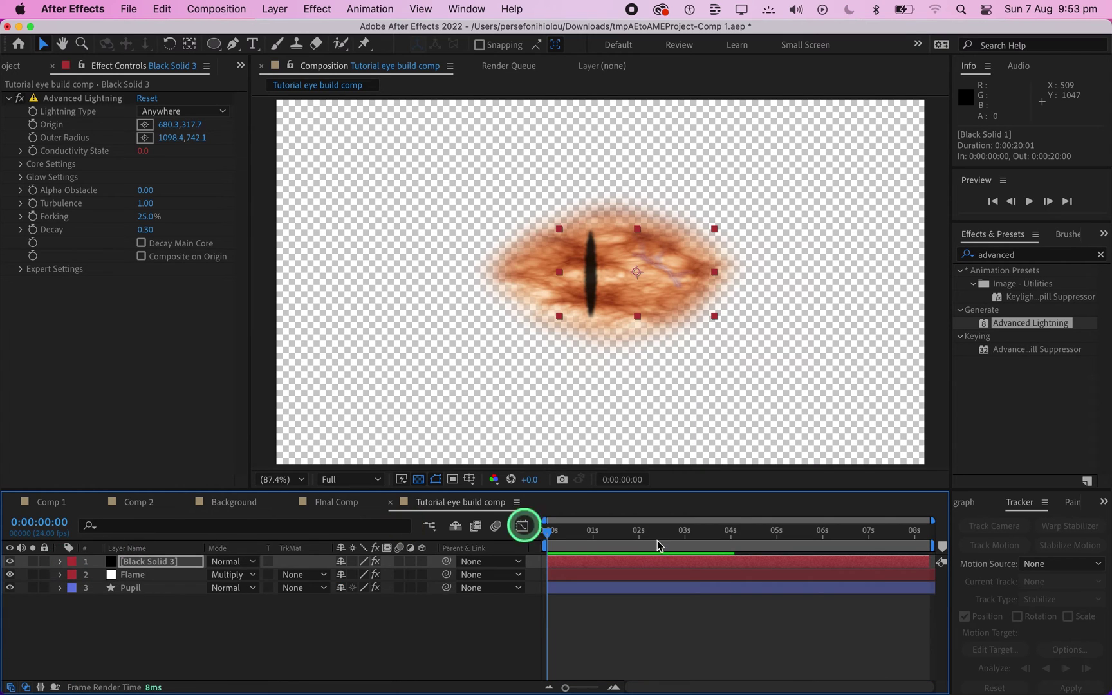
left_click(1101, 255)
left_click(1057, 256)
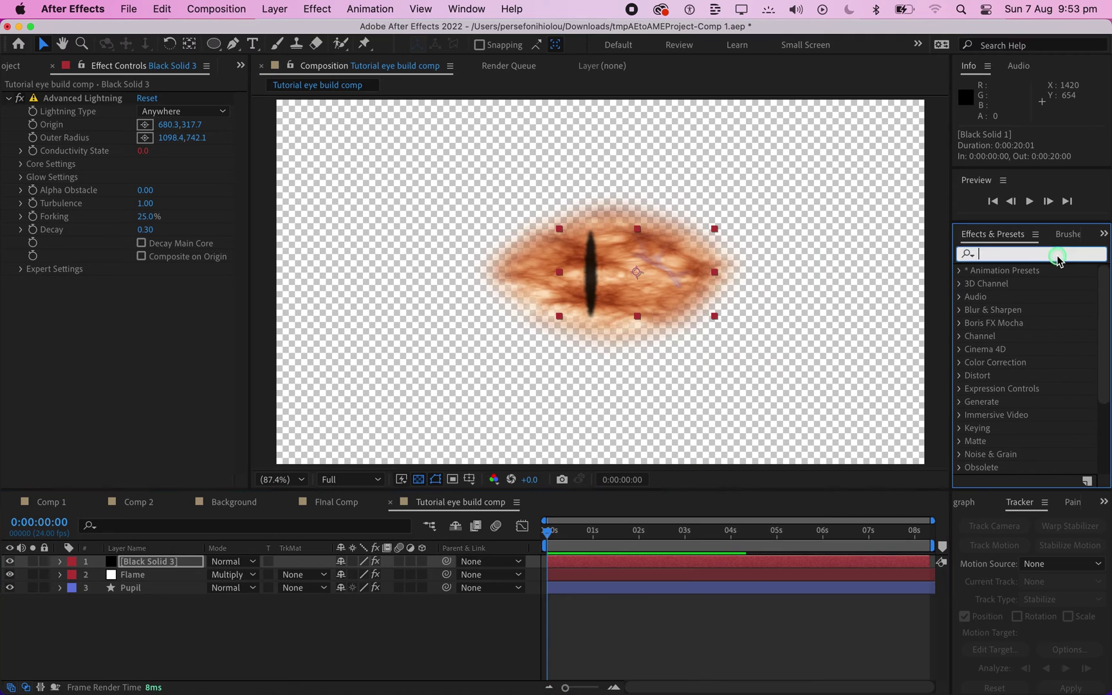
Apply Curves to the black solid, lower the RGB curve slightly and raise the middle of the red curve well above the diagonal
type("curves")
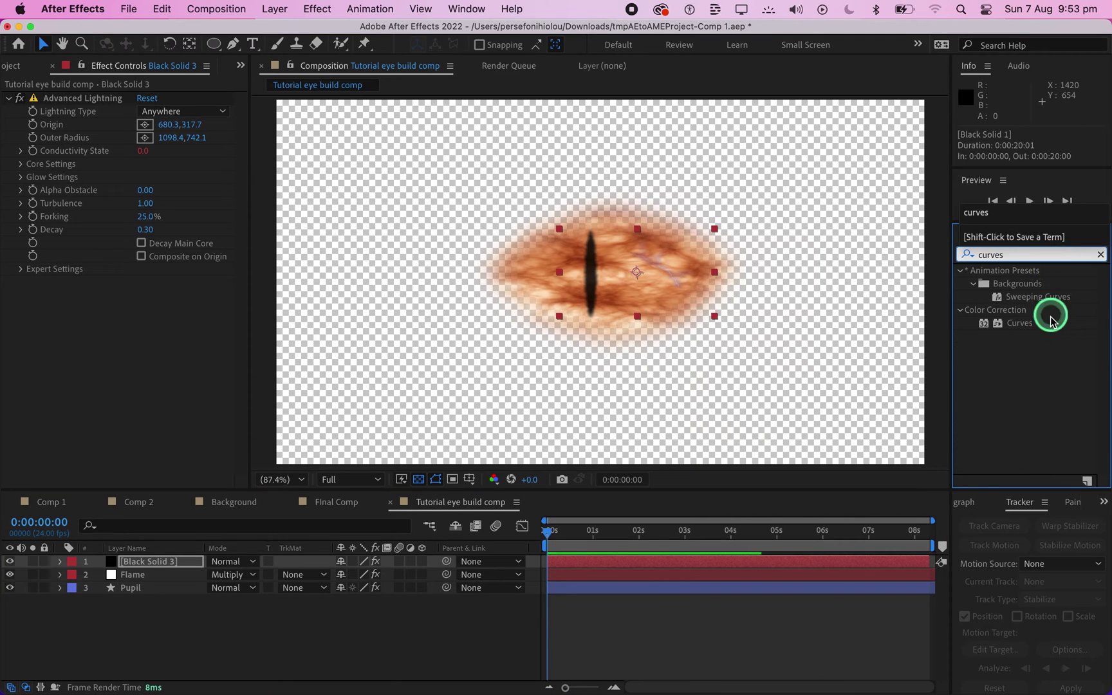
left_click_drag(1043, 325, 161, 313)
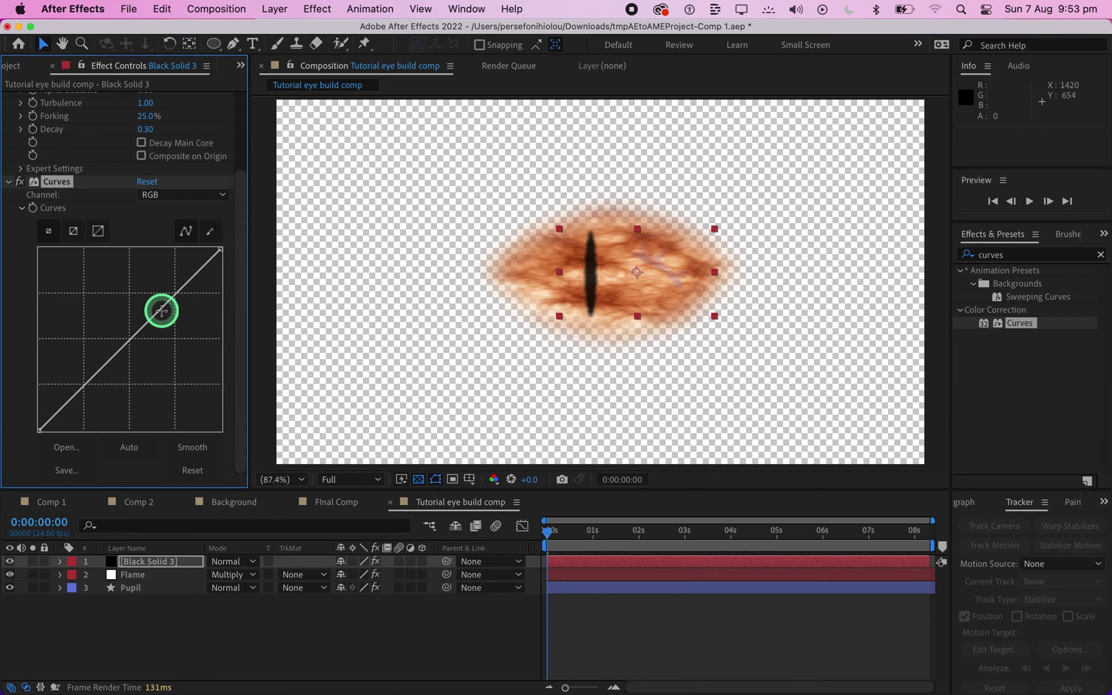
left_click_drag(128, 339, 113, 321)
key("alt+3")
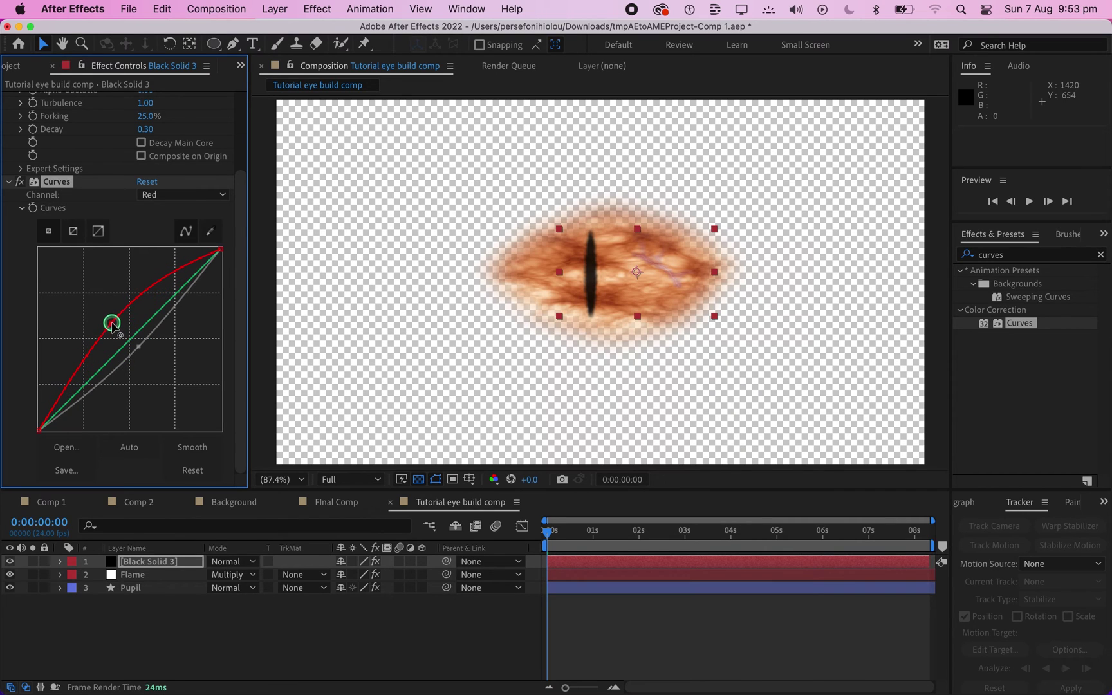
left_click(167, 351)
Pull the middle of the green curve slightly below the diagonal and keep the blue curve close to the diagonal
key("alt+4")
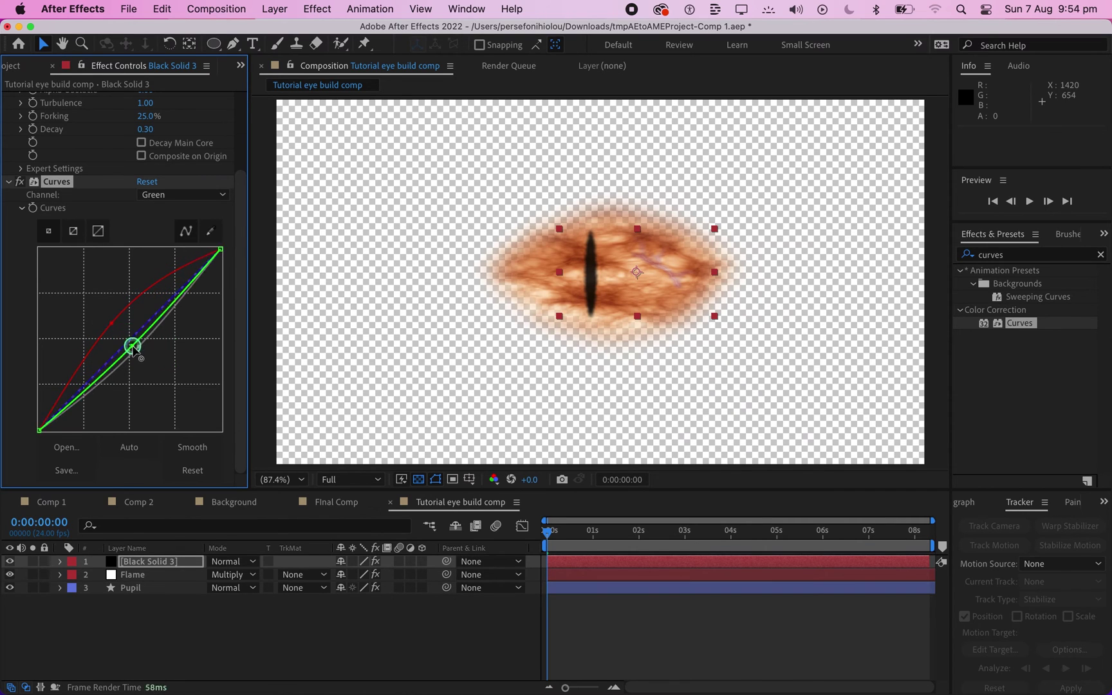
mouse_move(135, 338)
left_mouse_down()
mouse_move(143, 365)
mouse_move(137, 349)
left_mouse_up()
key("alt+5")
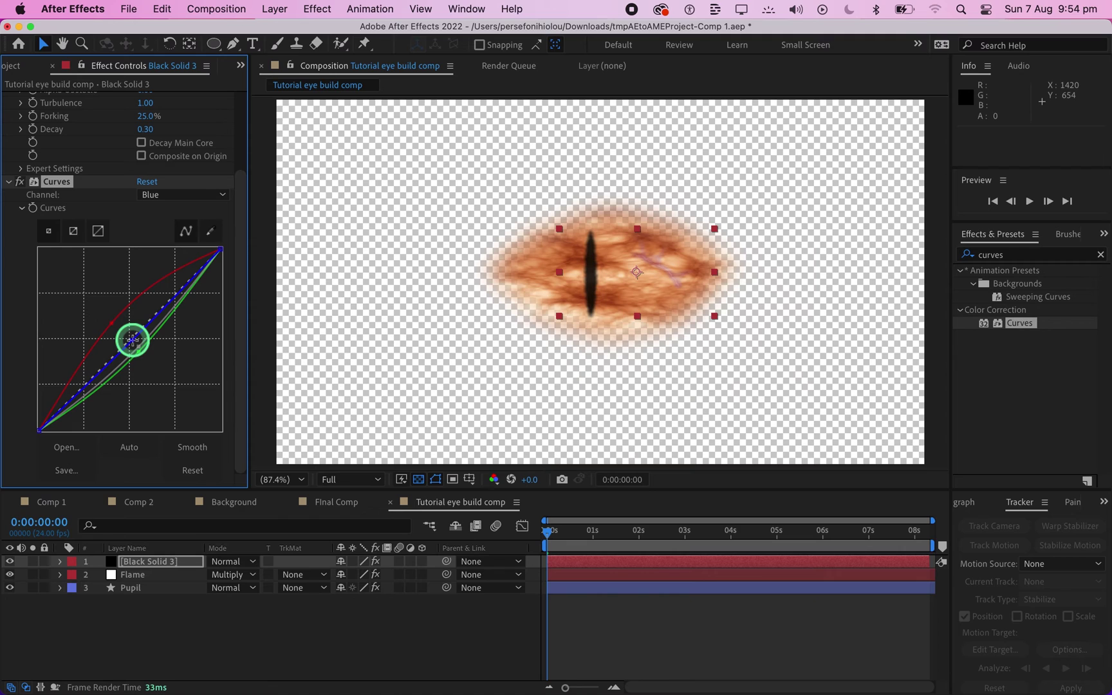
left_click(132, 342)
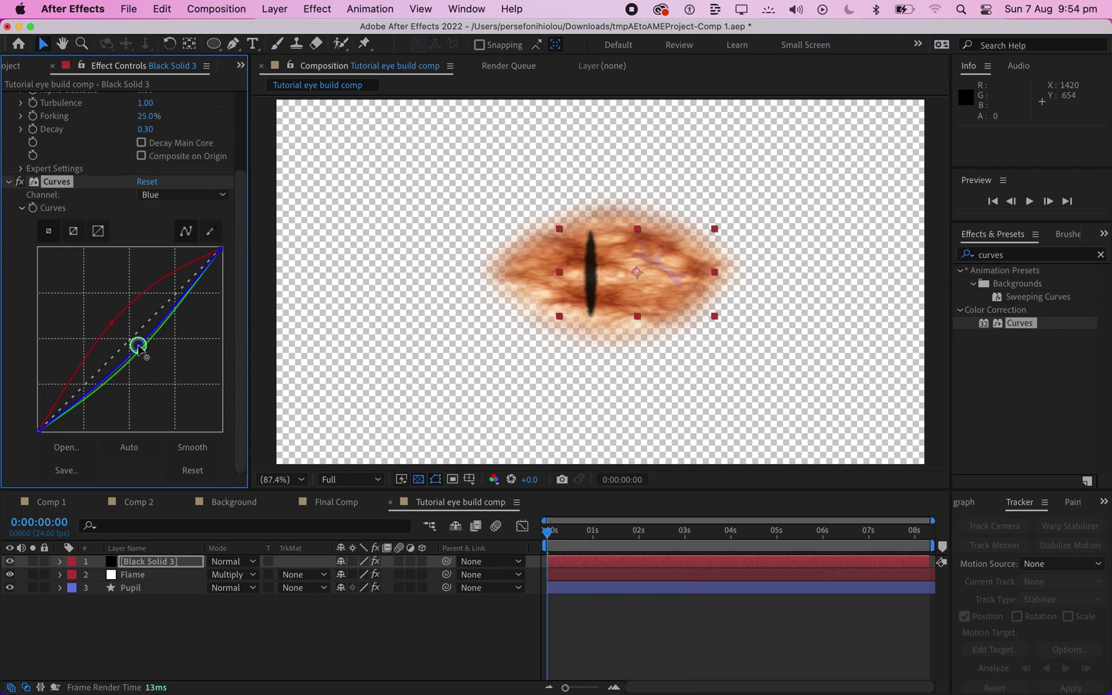
left_click(9, 184)
left_click(10, 281)
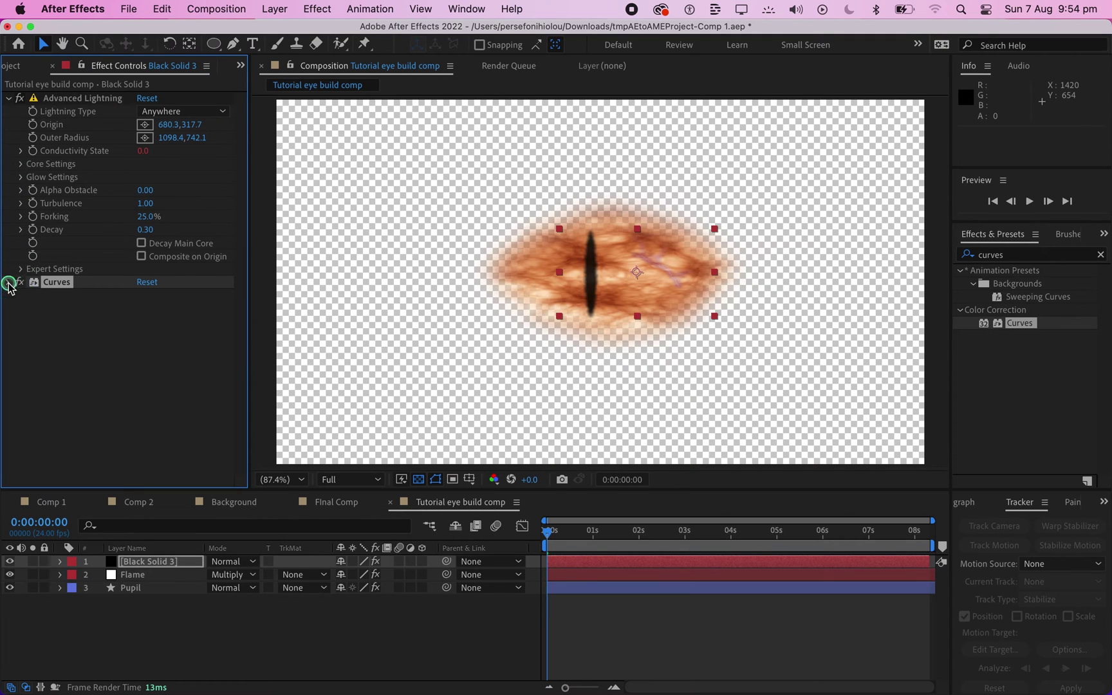
Apply the Tint effect to the black solid below its Curves effect
left_click(1101, 255)
left_click(1083, 254)
type("tint")
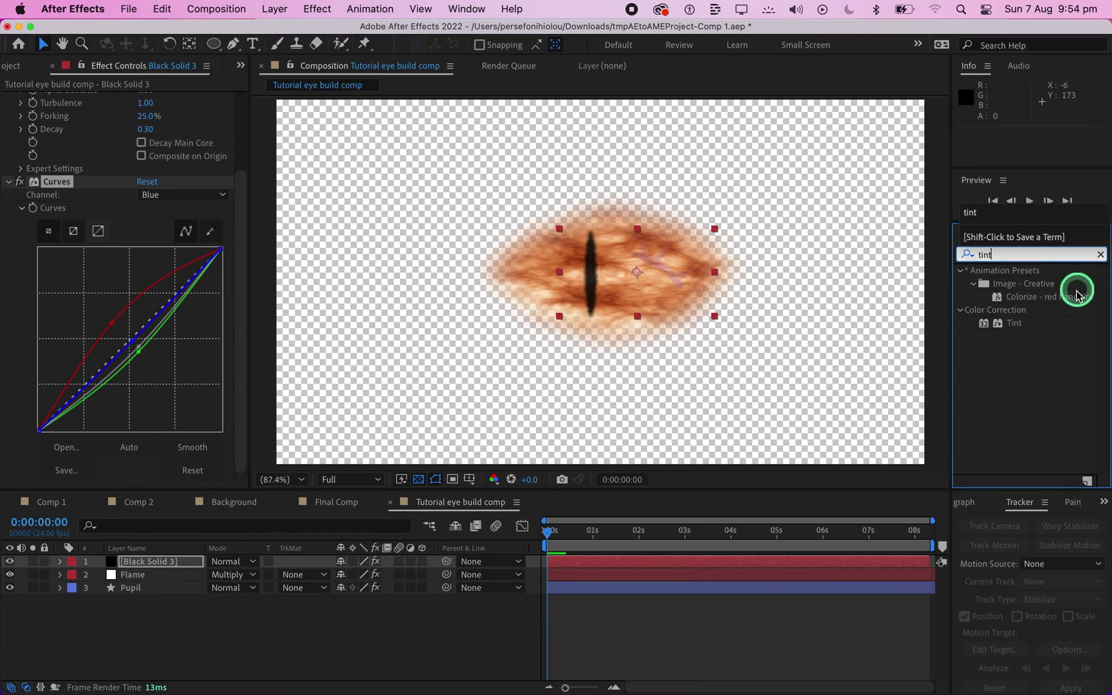
left_click_drag(1015, 324, 154, 467)
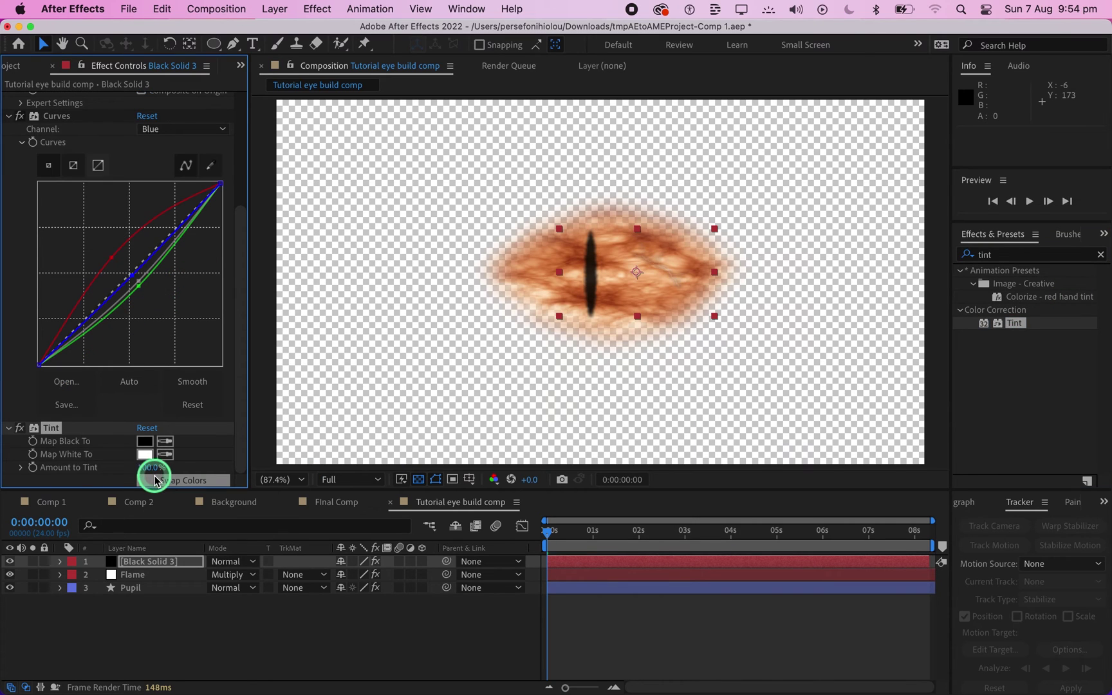
Set Tint's Map Black To colour to hue 31, saturation 100%, brightness 100%, with a green value of 17103
left_click(146, 444)
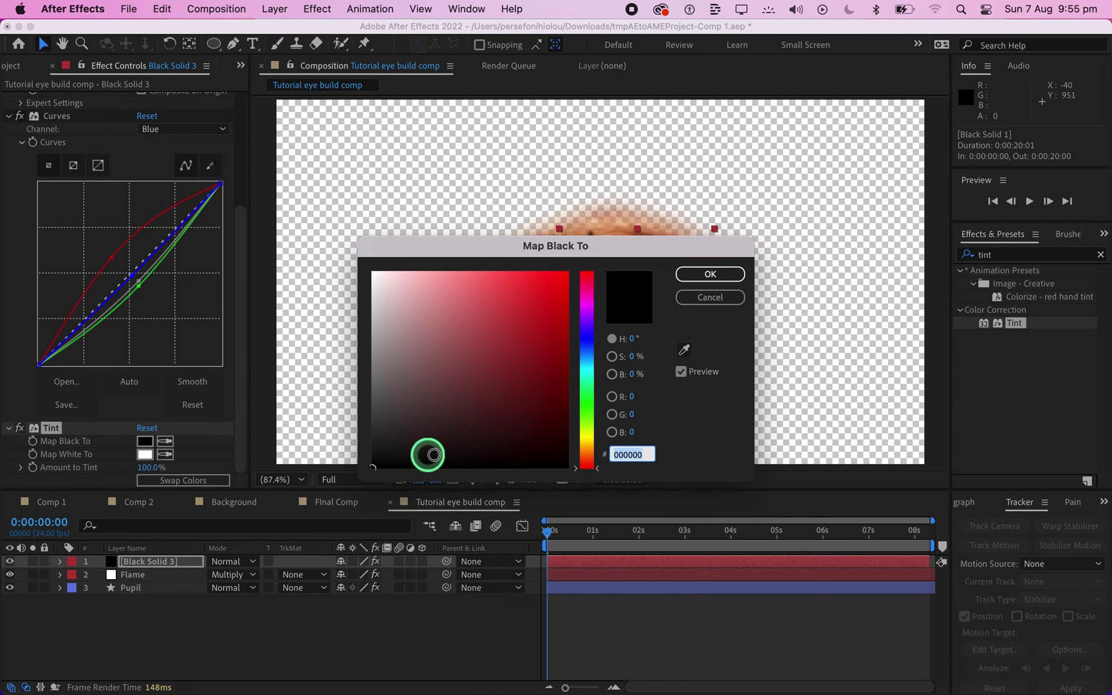
left_click(631, 339)
type("31")
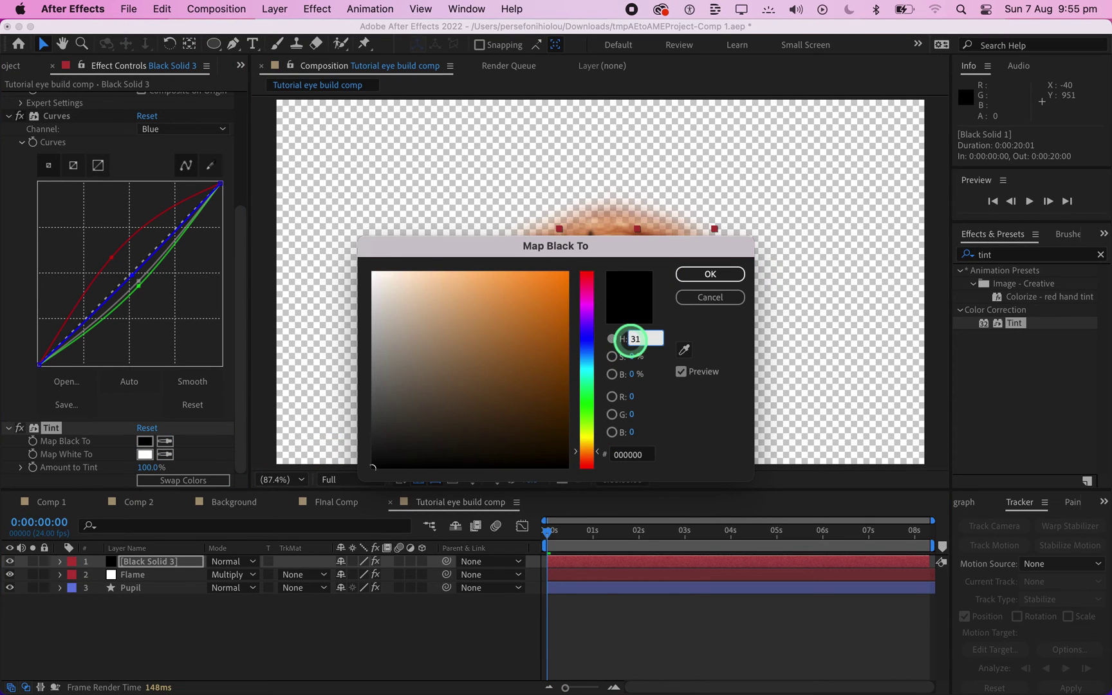
key("Tab")
type("100")
key("Tab")
type("100")
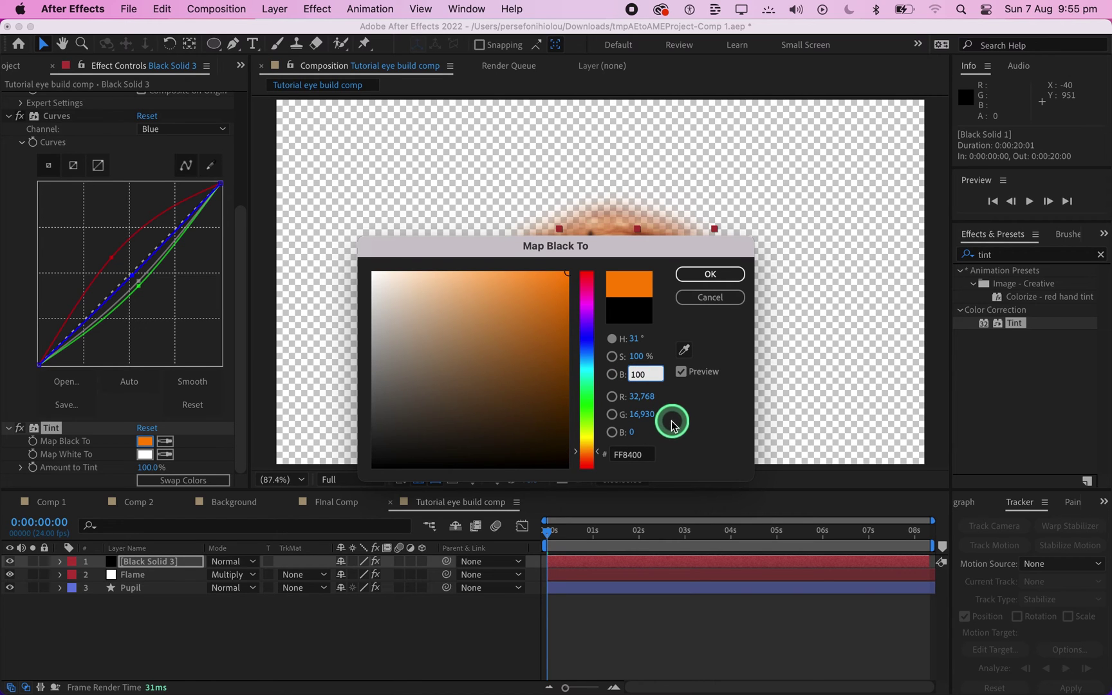
key("Tab")
key("Tab")
type("17103")
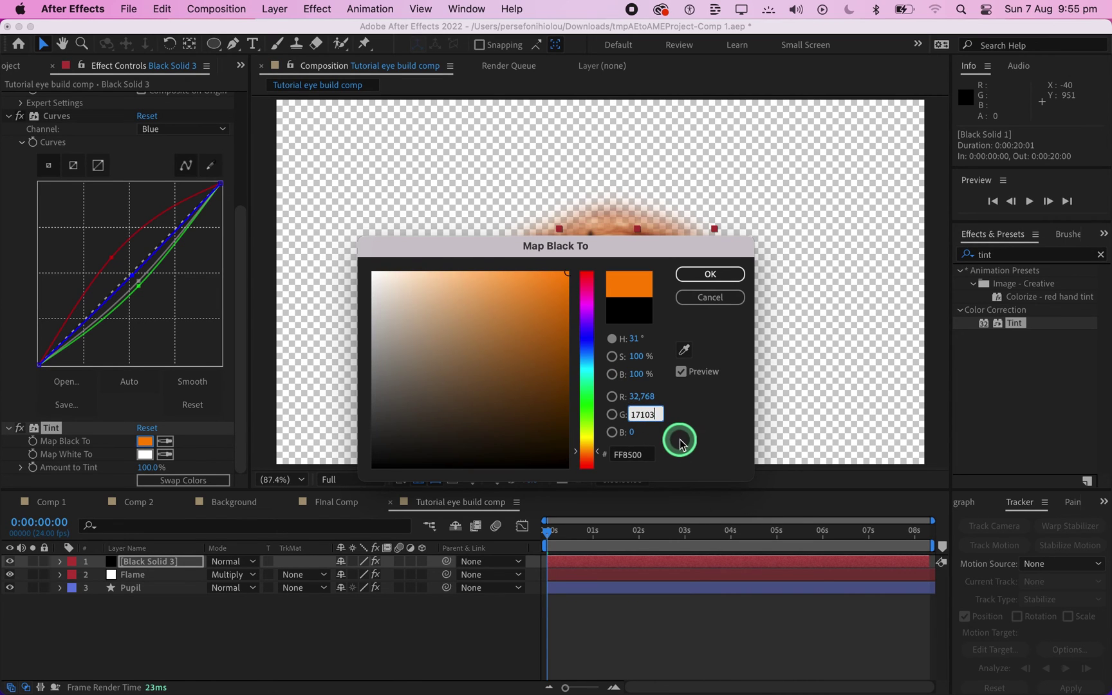
key("Return")
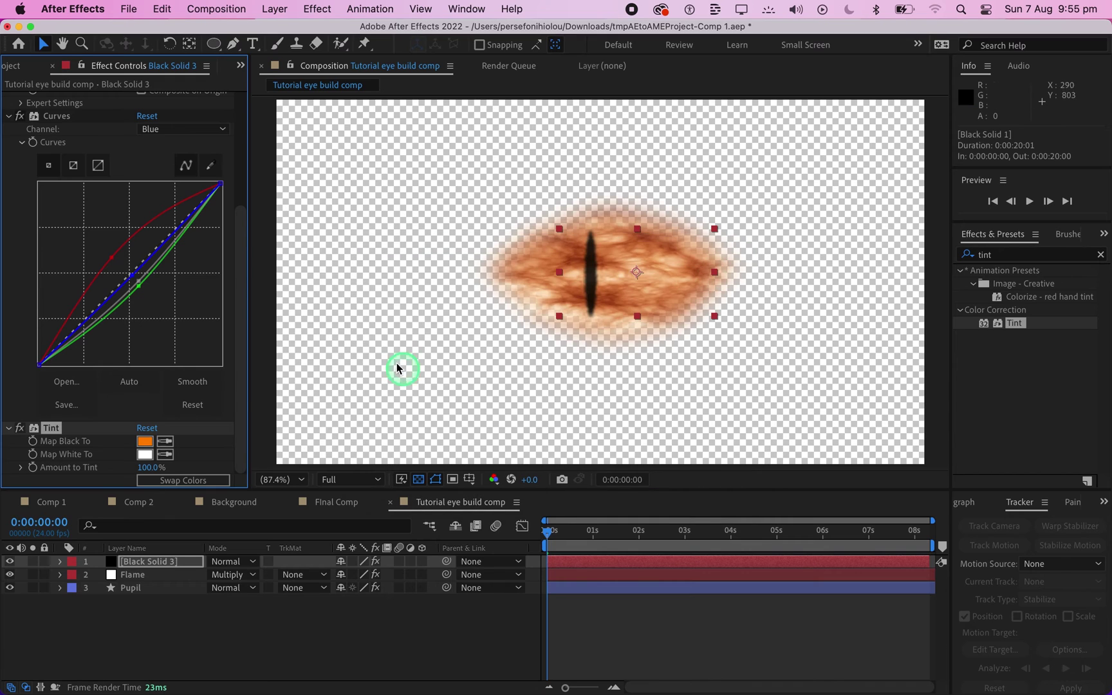
Set Tint's Map White To colour to an orange with hue 31 and saturation 100%, adjusting its green value
left_click(145, 457)
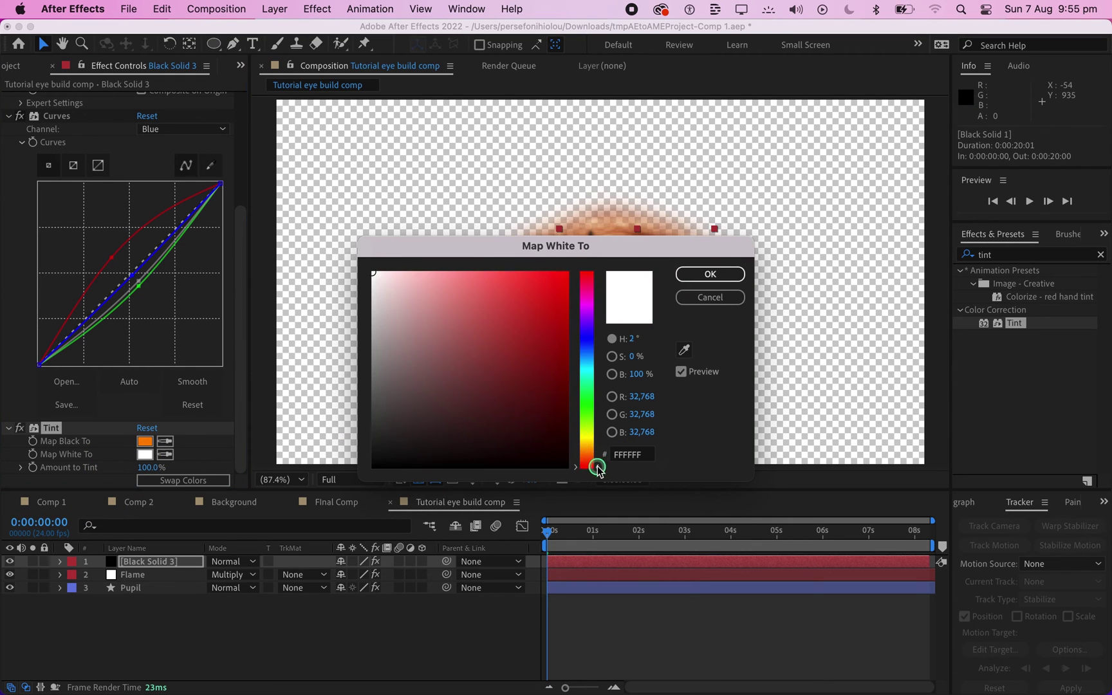
left_click(634, 339)
type("31")
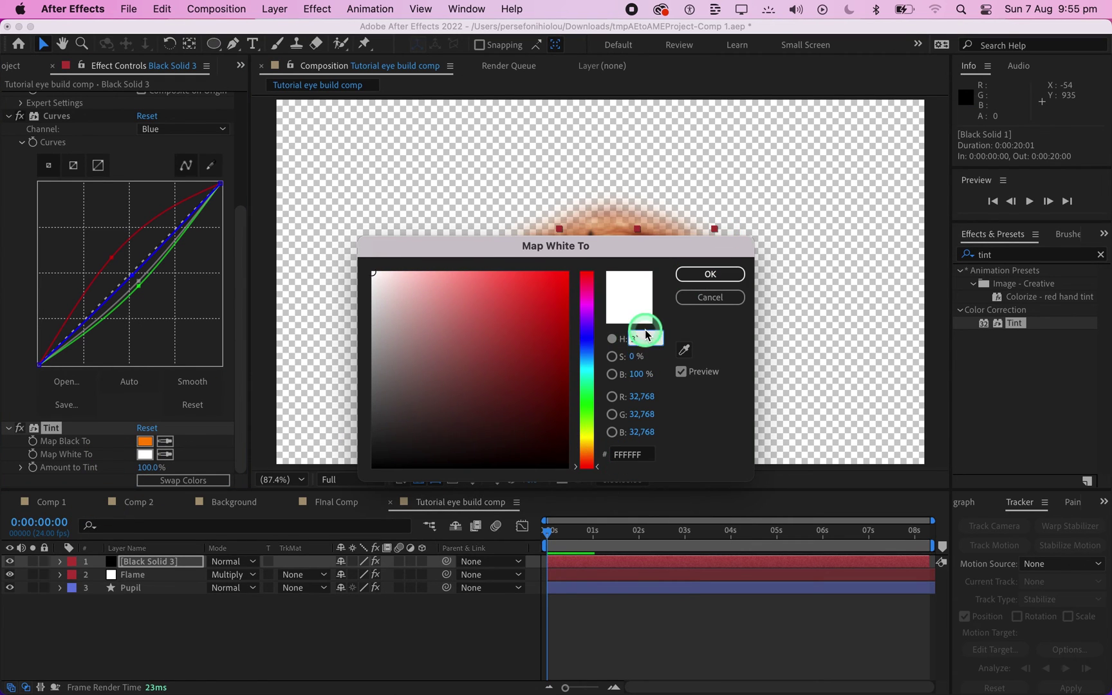
left_click(634, 356)
type("100")
key("Return")
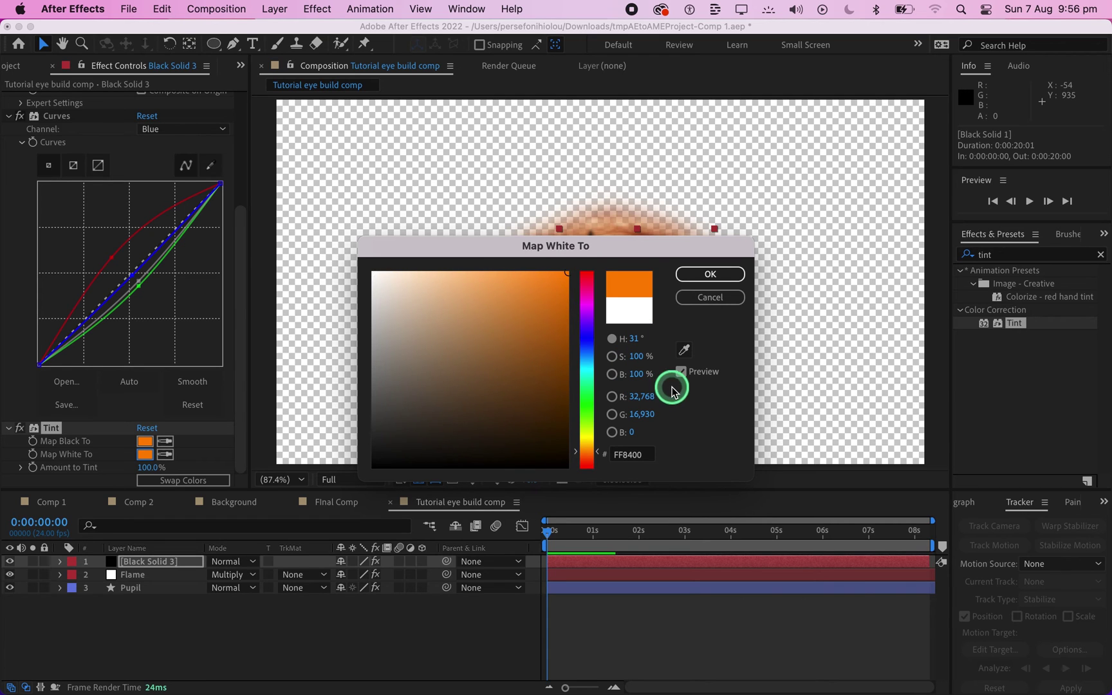
left_click(647, 414)
type("0")
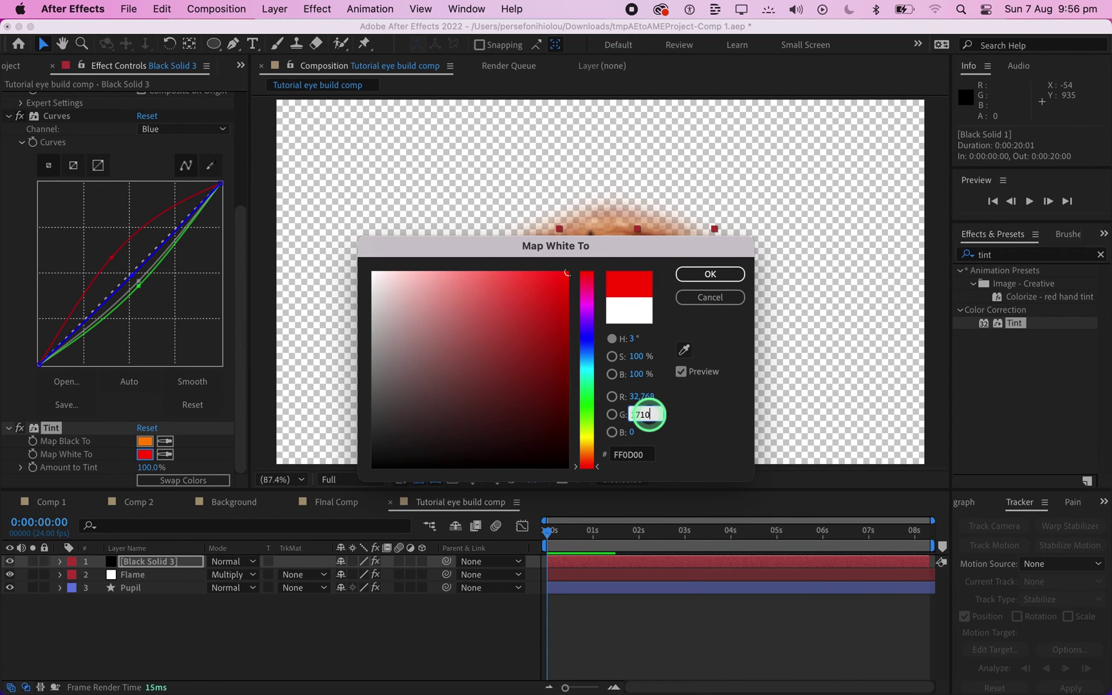
type("0")
left_click(696, 276)
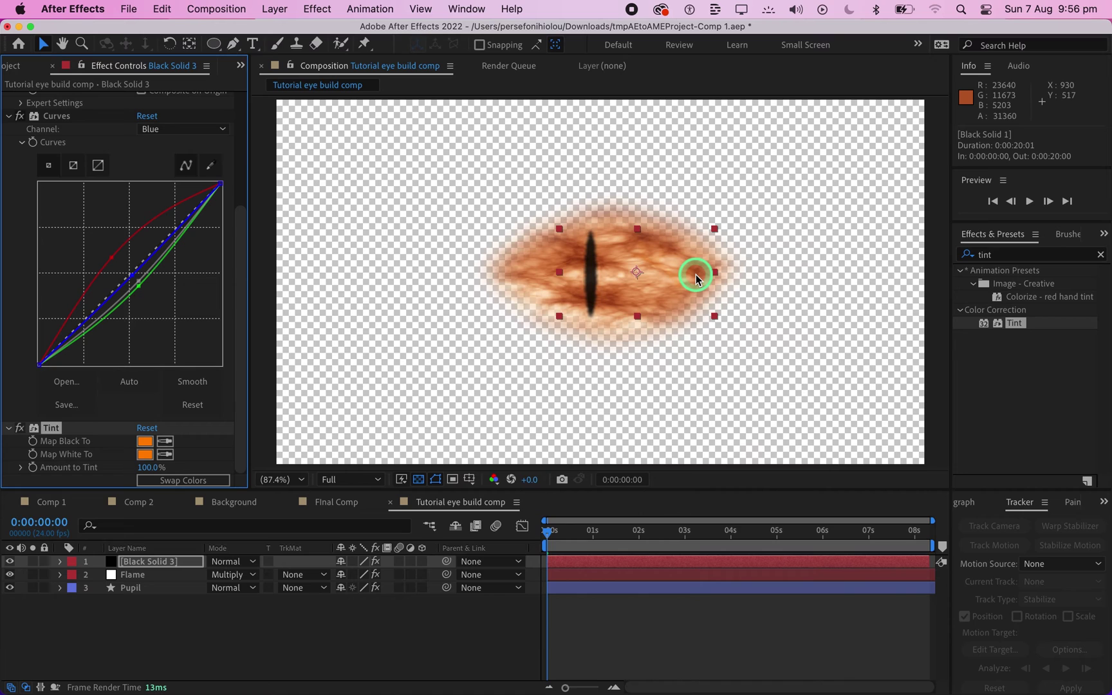
Set Amount to Tint to 39% and shift the Map Black To colour to hue 29 with a green value of 16016
left_click(147, 468)
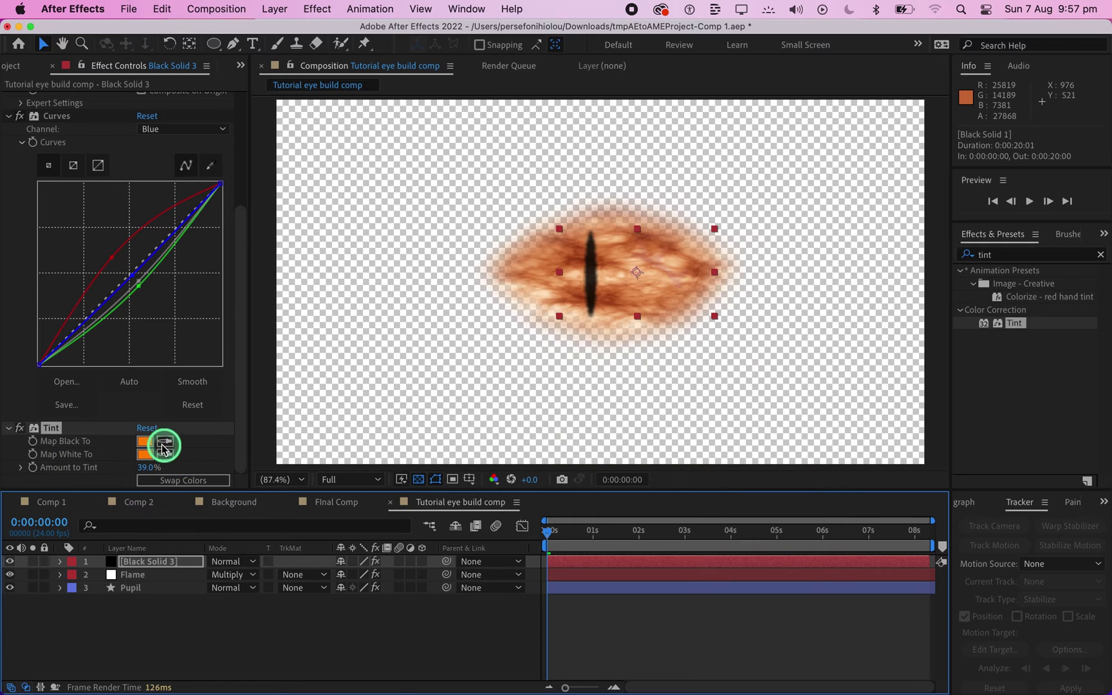
left_click(142, 443)
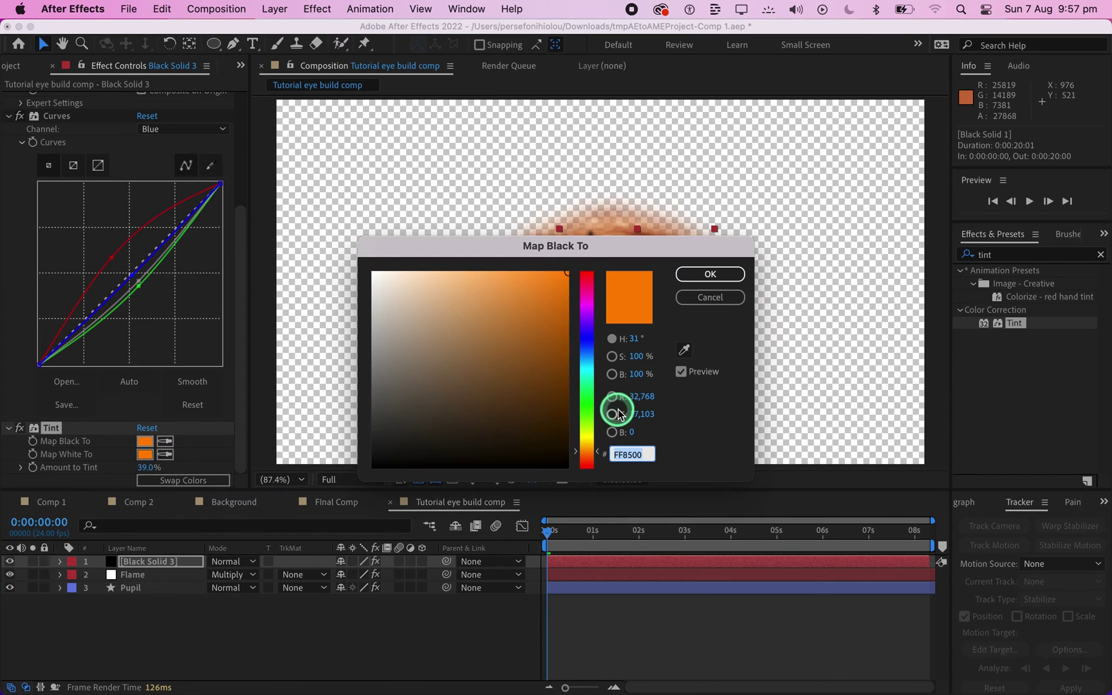
left_click(634, 340)
type("29")
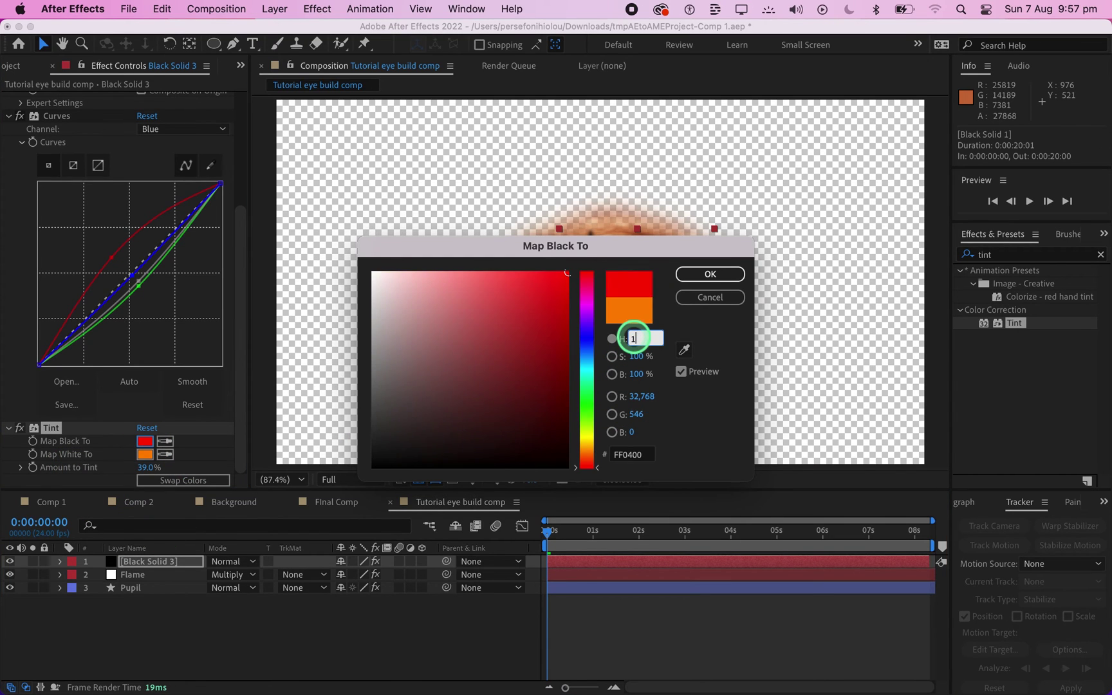
left_click(692, 398)
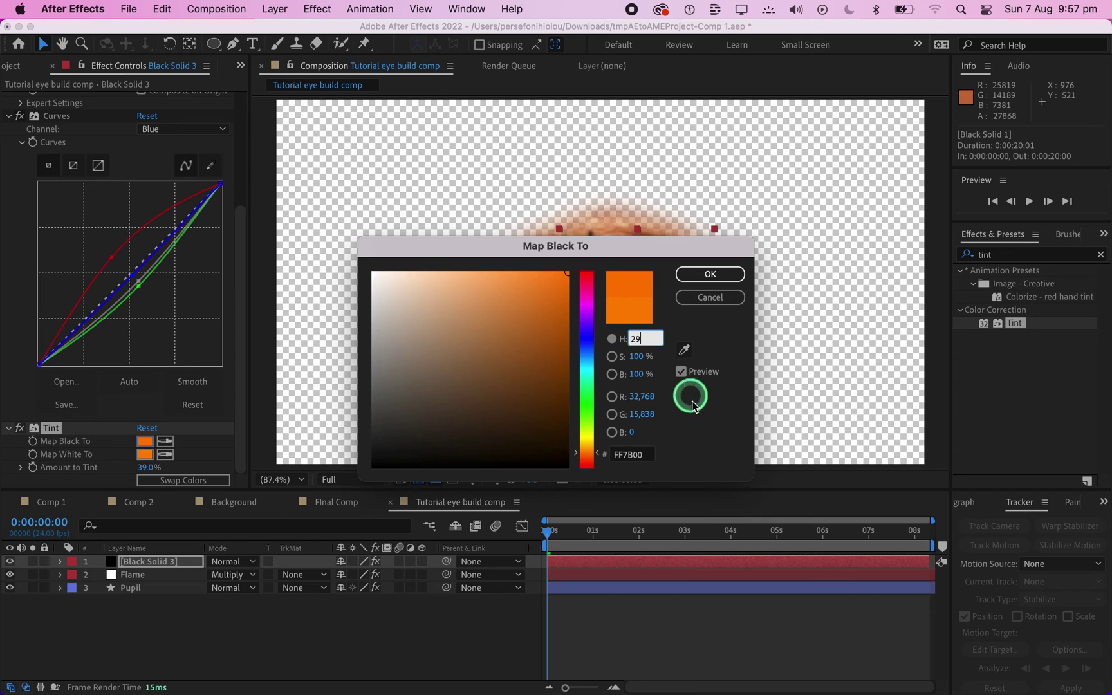
left_click(637, 415)
type("16")
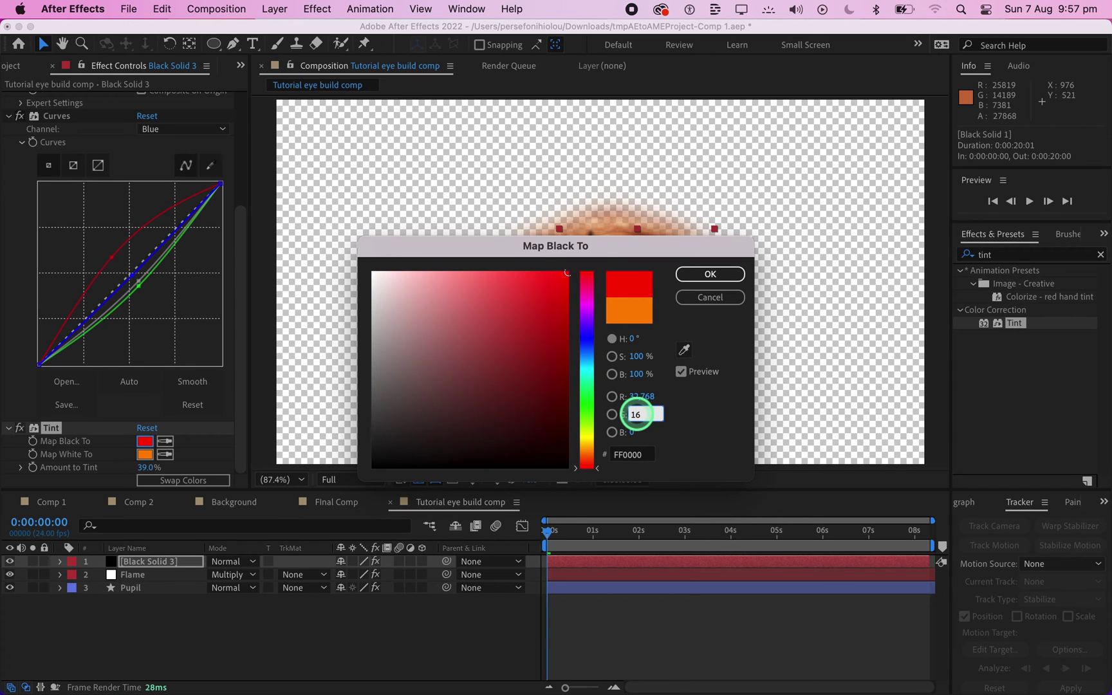
type(",016")
key("Tab")
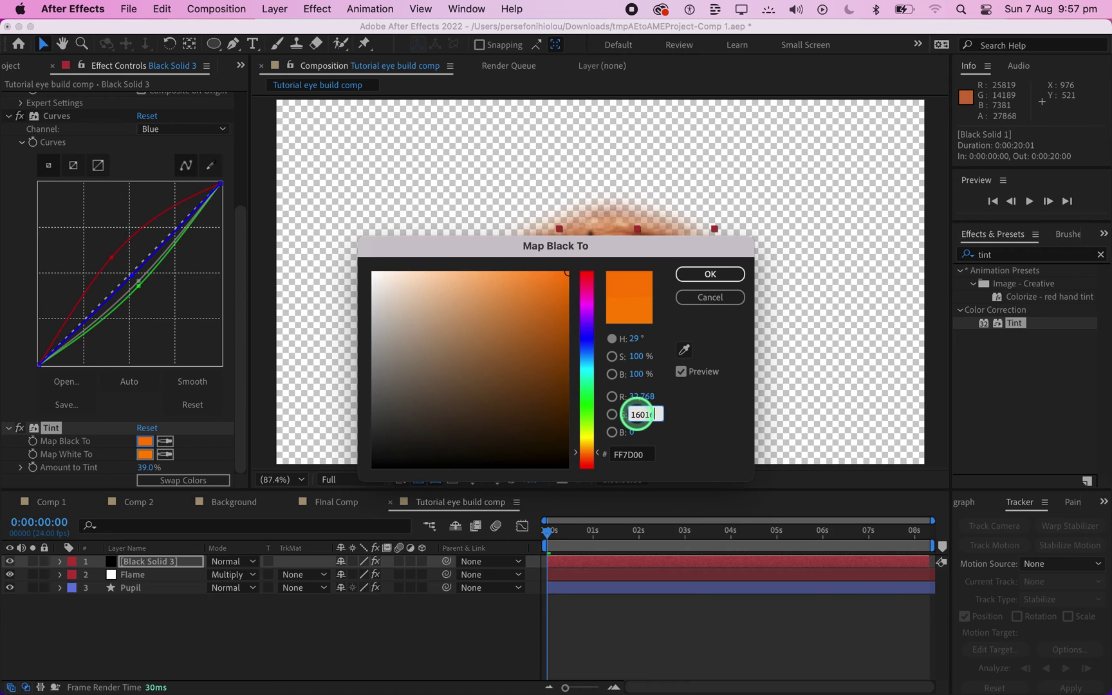
left_click(705, 275)
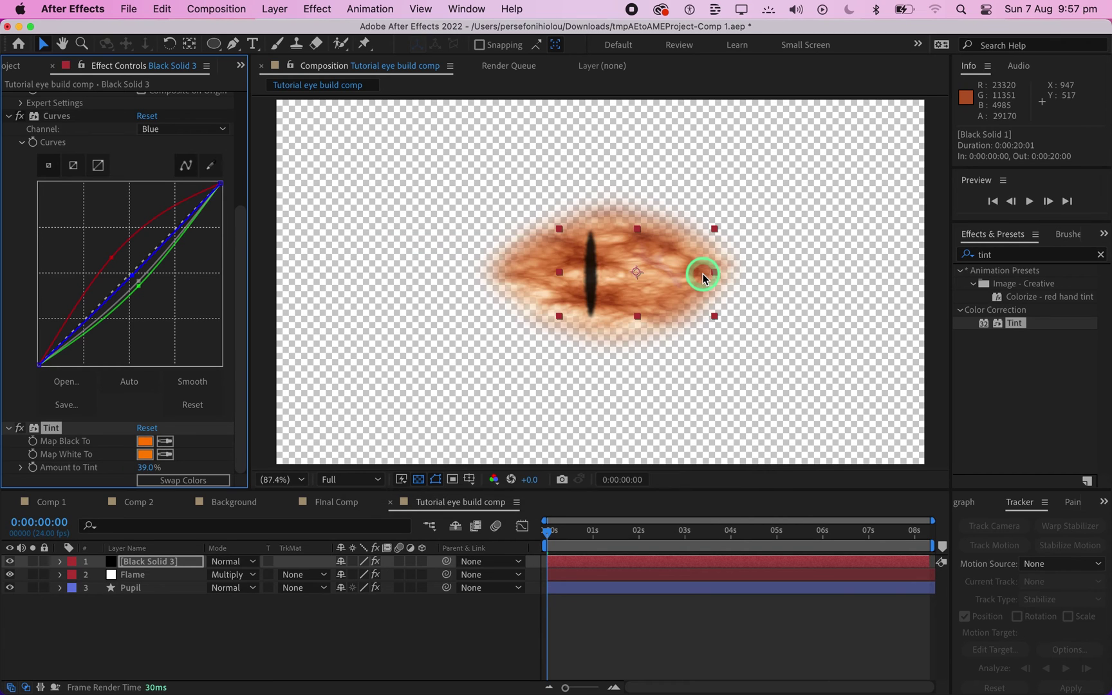
left_click(391, 678)
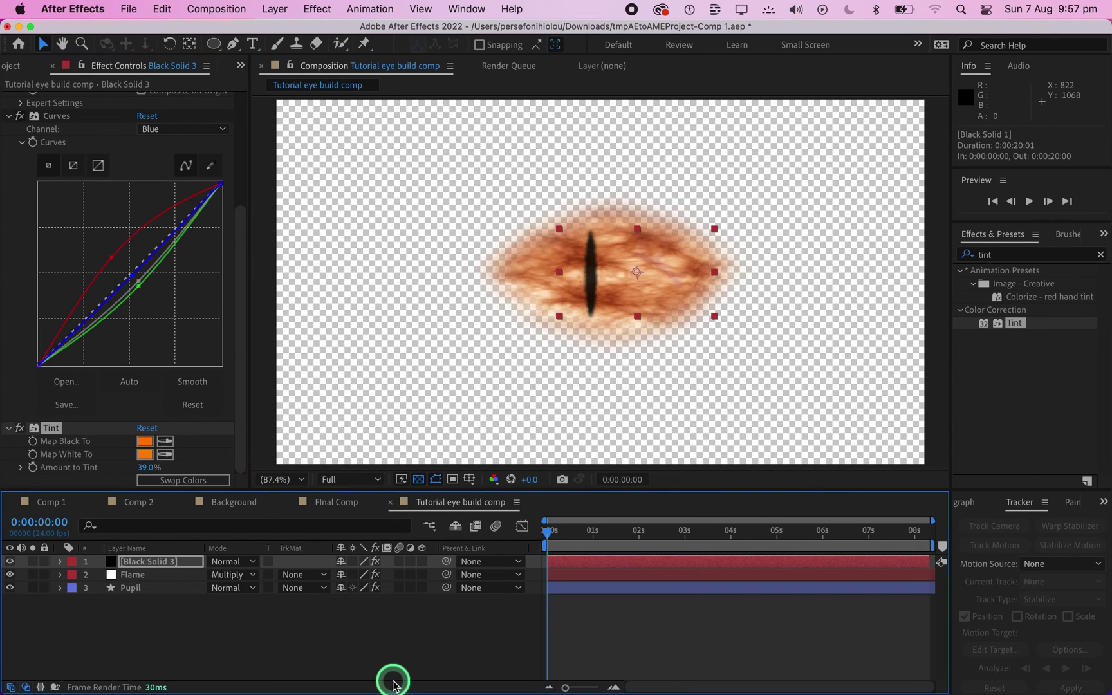
Apply the Lumetri Color effect to the black solid
left_click(1100, 256)
type("lume")
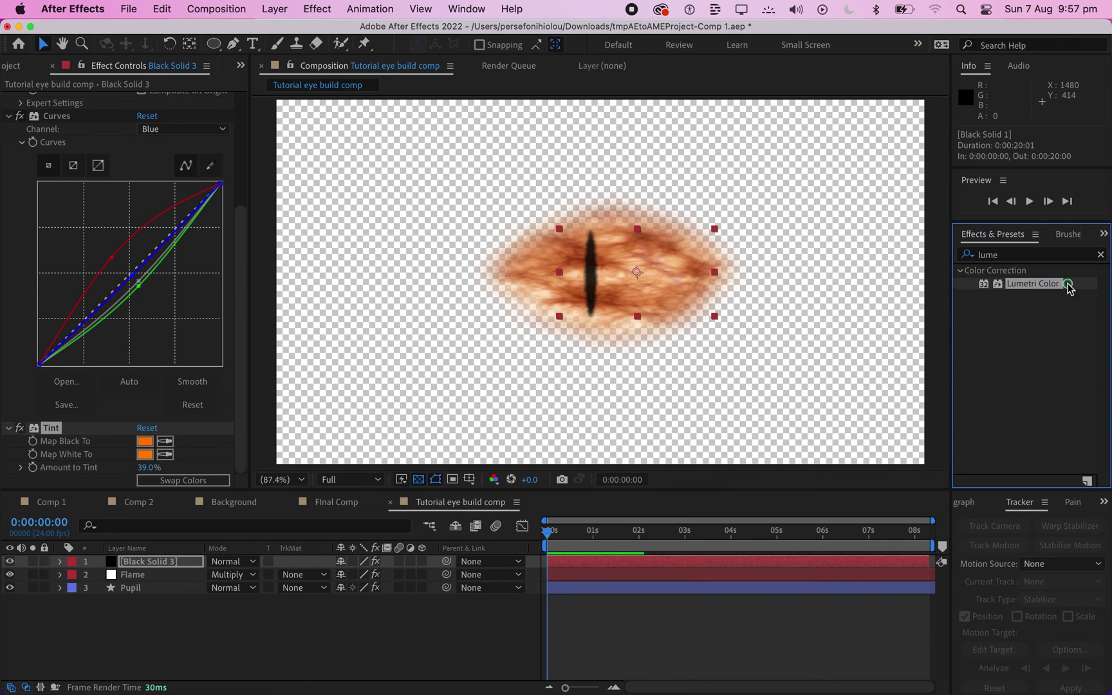
left_click_drag(1069, 287, 313, 566)
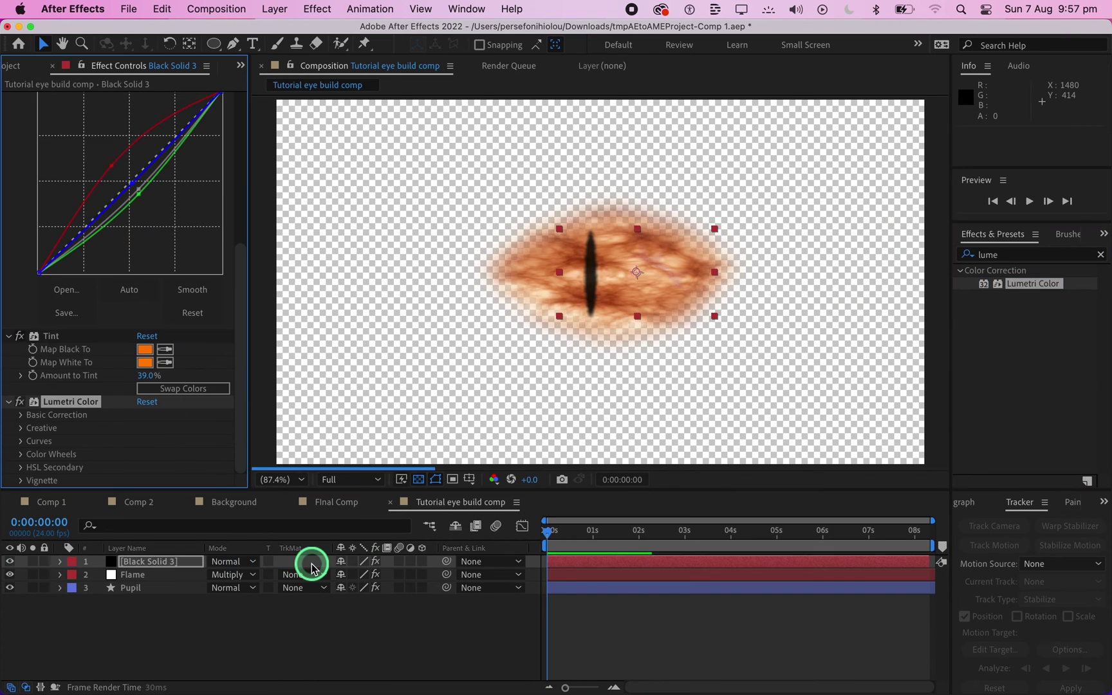
Raise the middle of the red RGB curve in Lumetri Color's Curves section
left_click(21, 415)
left_click(214, 389)
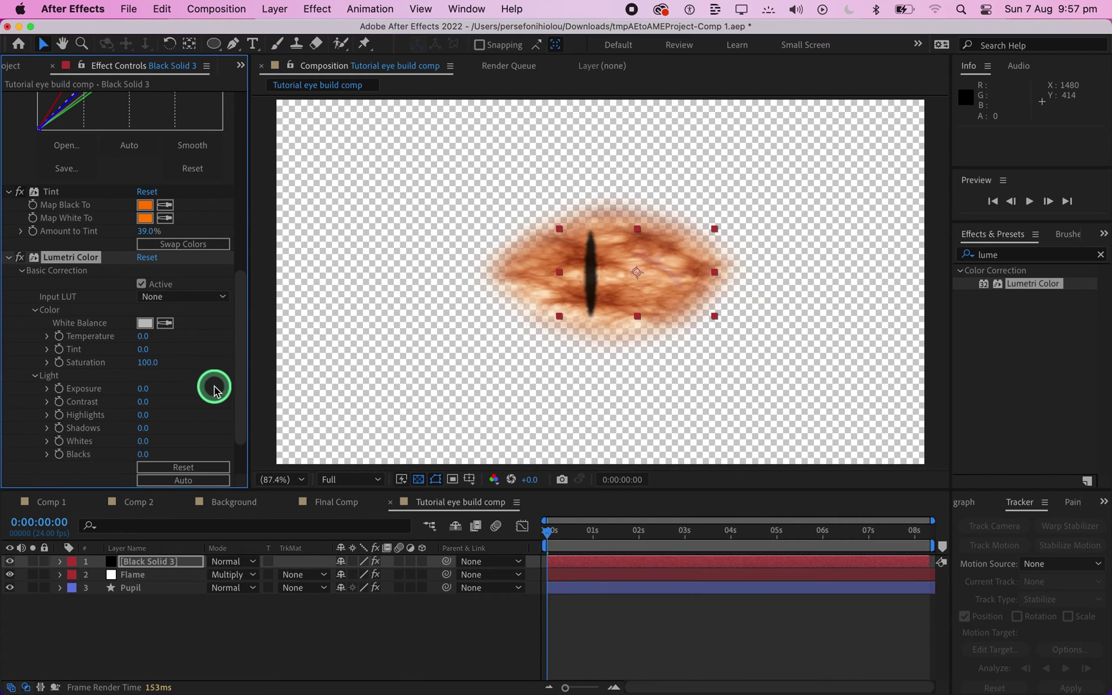
scroll(214, 390, "down", 3)
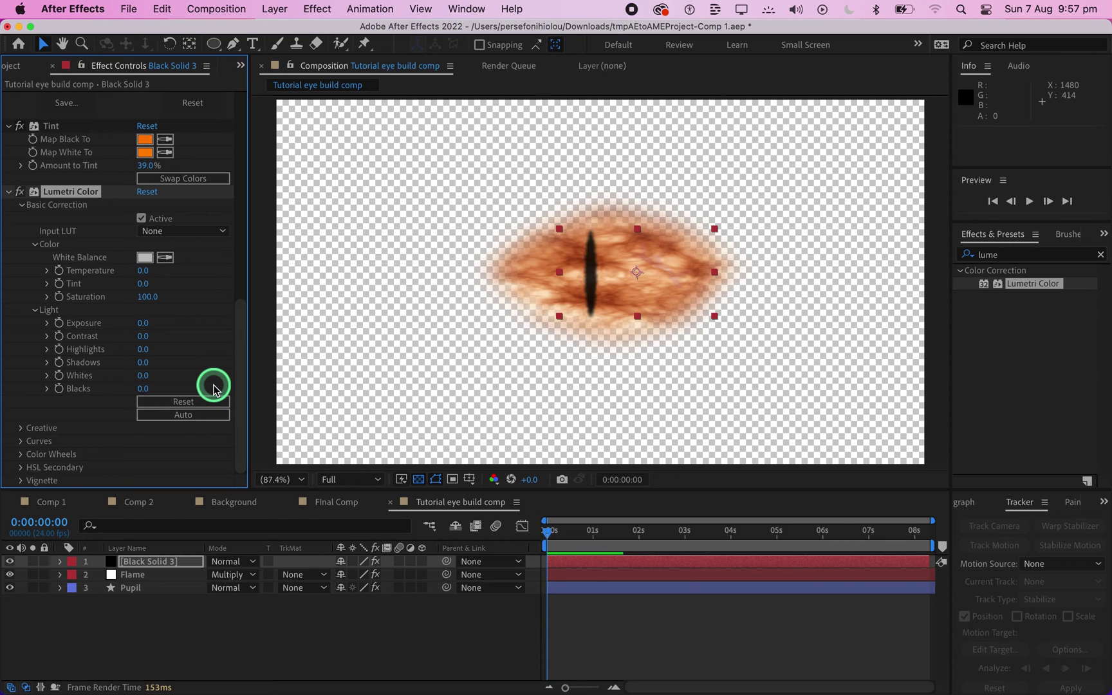
left_click(21, 442)
left_click(133, 175)
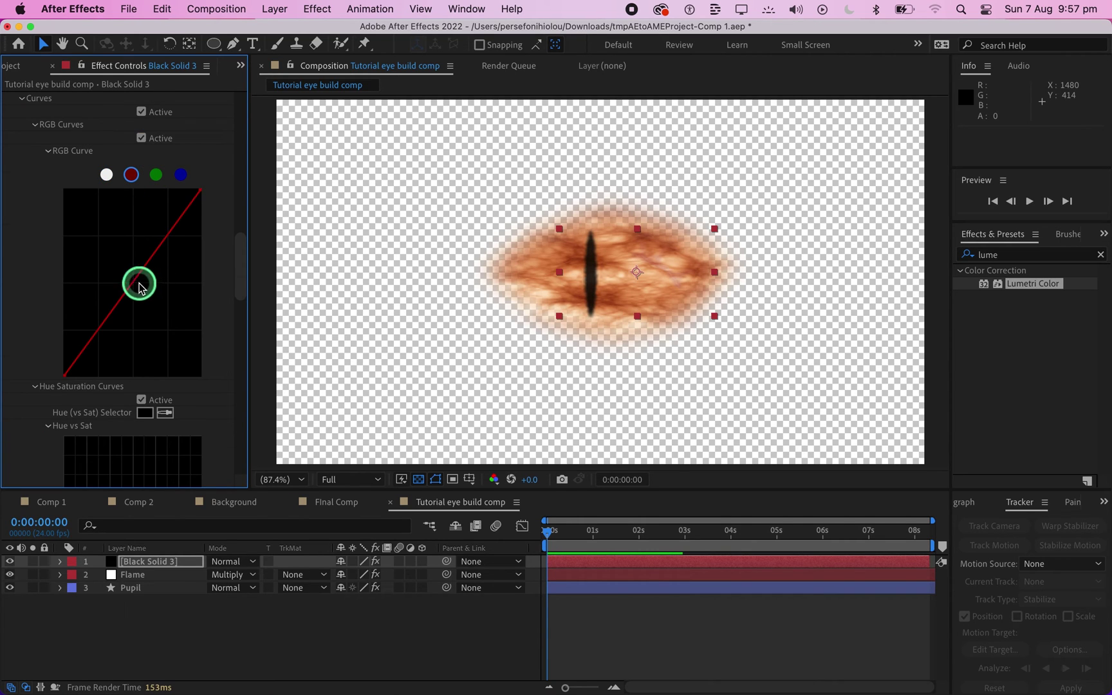
left_click_drag(139, 278, 126, 273)
scroll(156, 311, "up", 10)
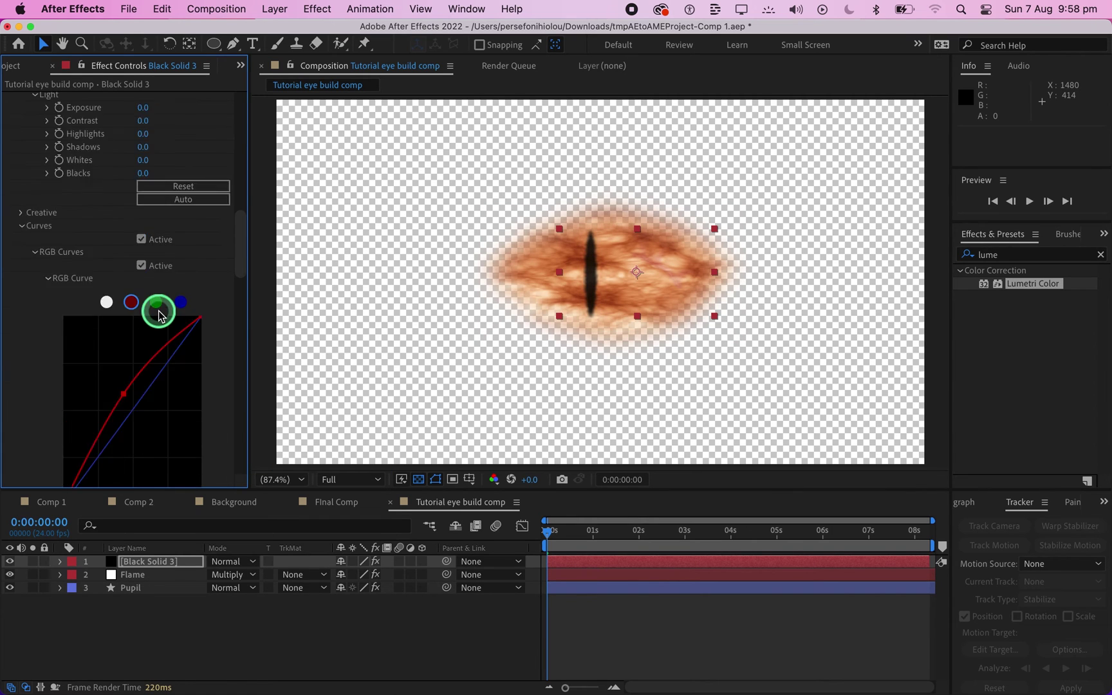
Collapse the settings of the black solid's Lumetri Color, Tint and Curves effects
left_click(9, 267)
scroll(9, 270, "up", 5)
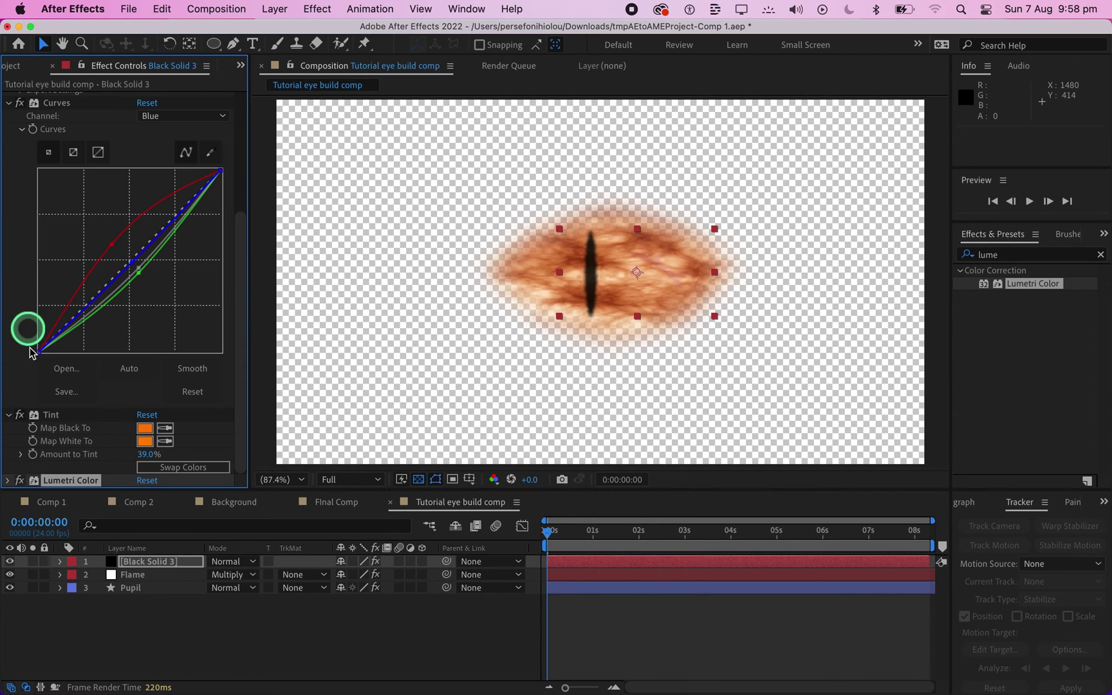
left_click(9, 420)
left_click(9, 155)
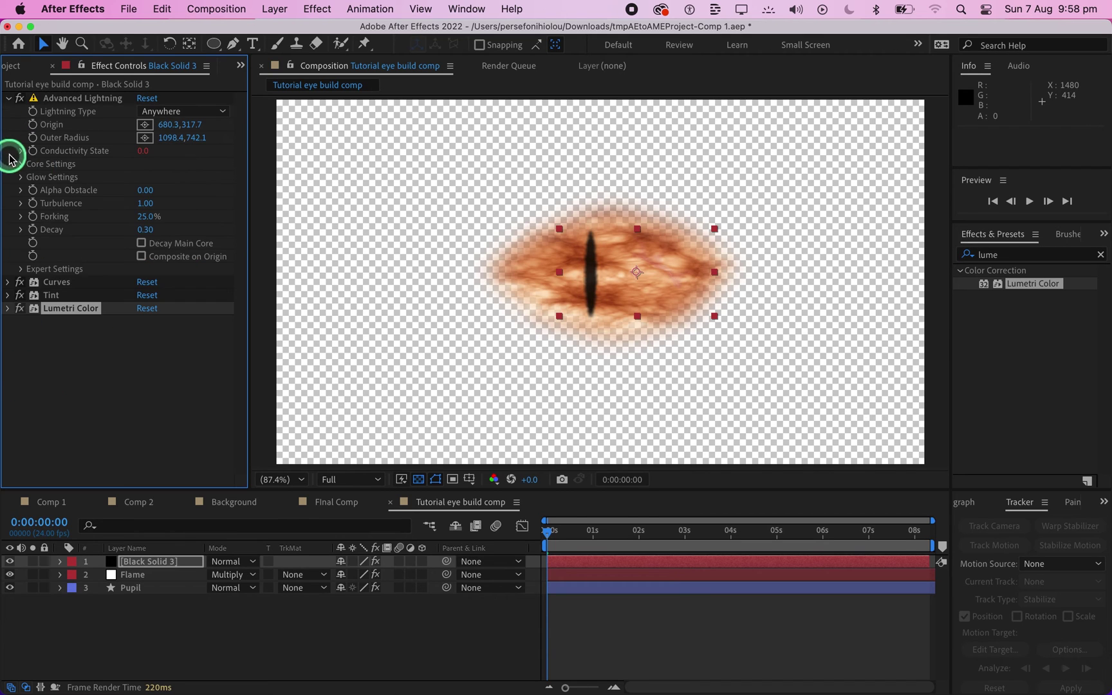
Raise the red point of the Hue vs Sat curve in the black solid's Lumetri Color effect
left_click(8, 98)
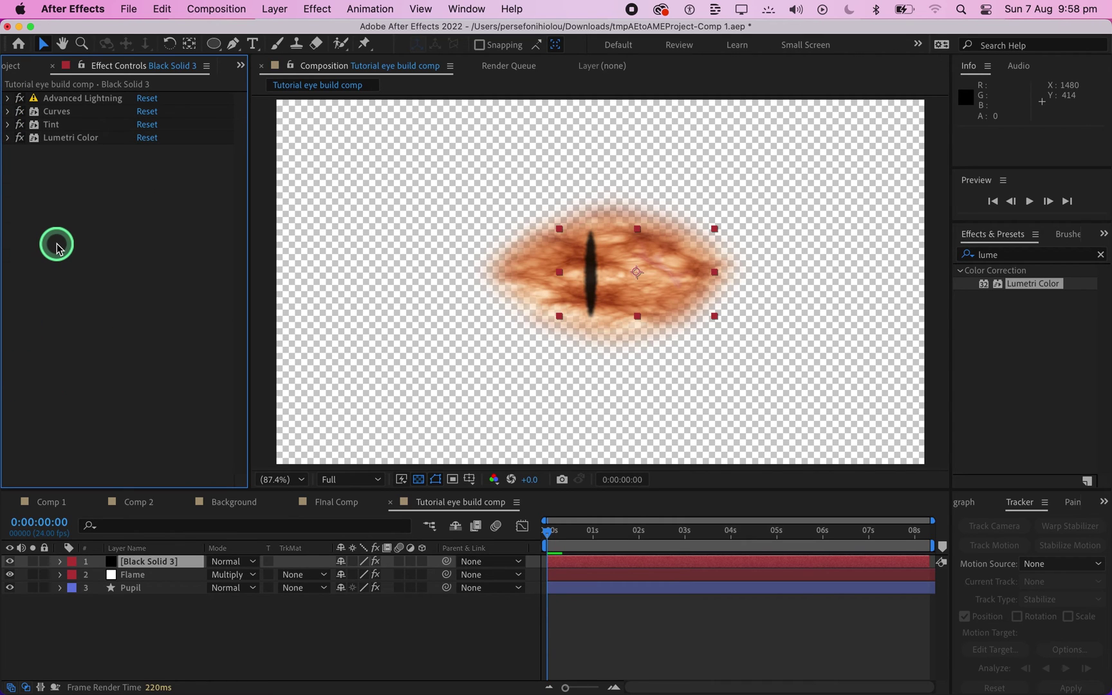
left_click(8, 138)
scroll(95, 282, "down", 15)
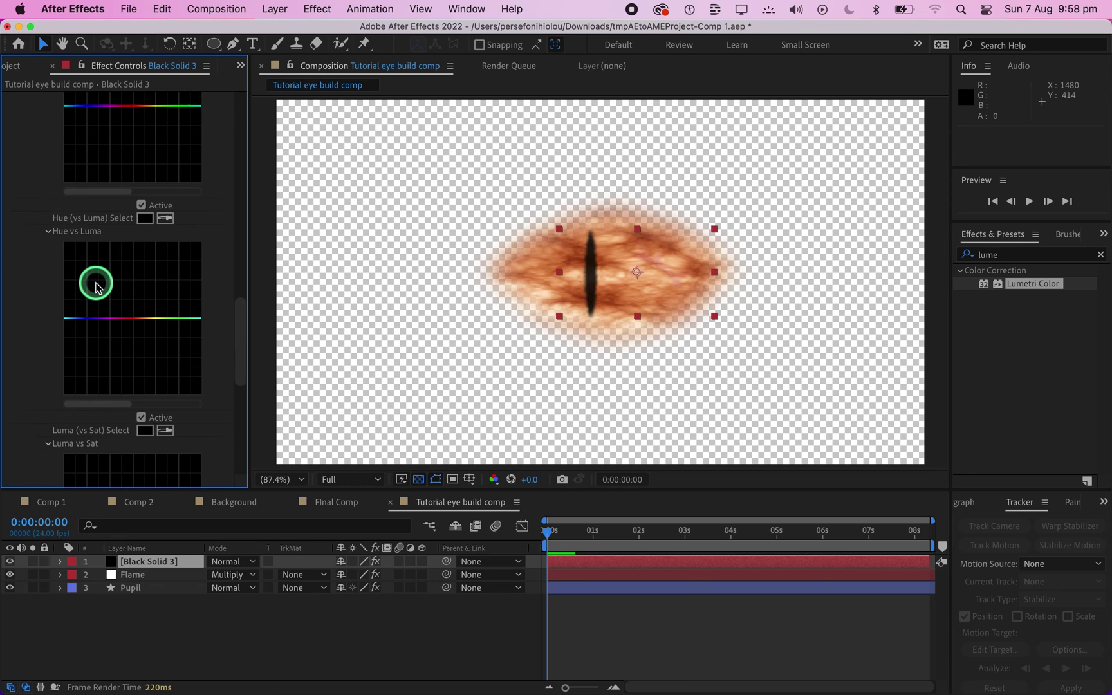
scroll(96, 283, "up", 12)
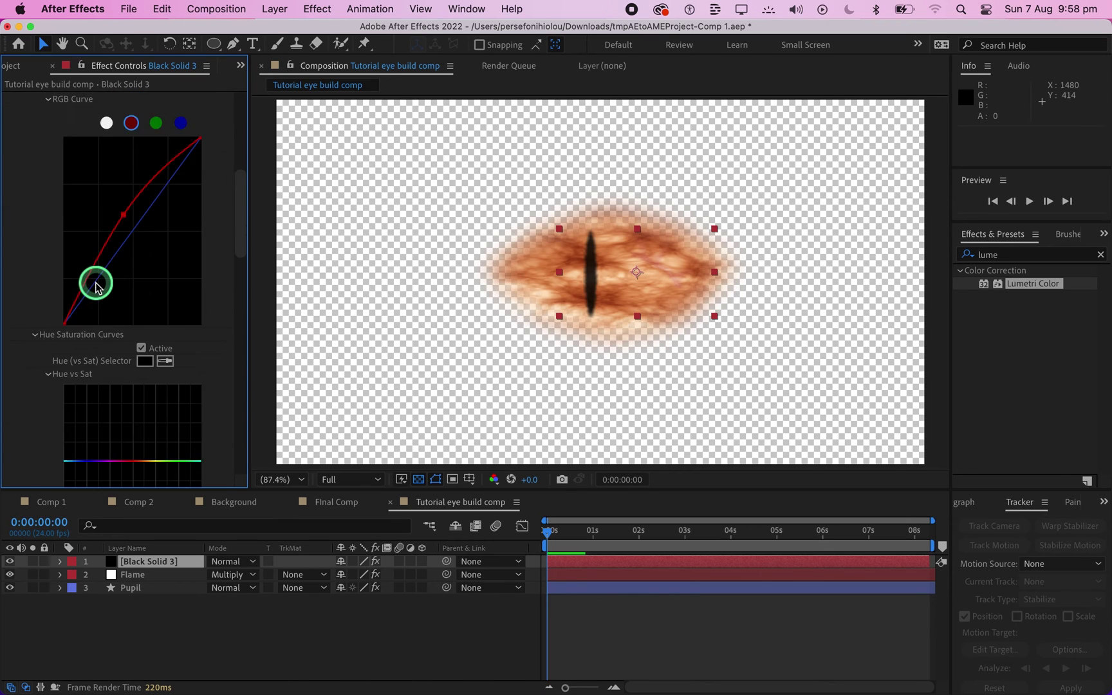
scroll(95, 283, "down", 5)
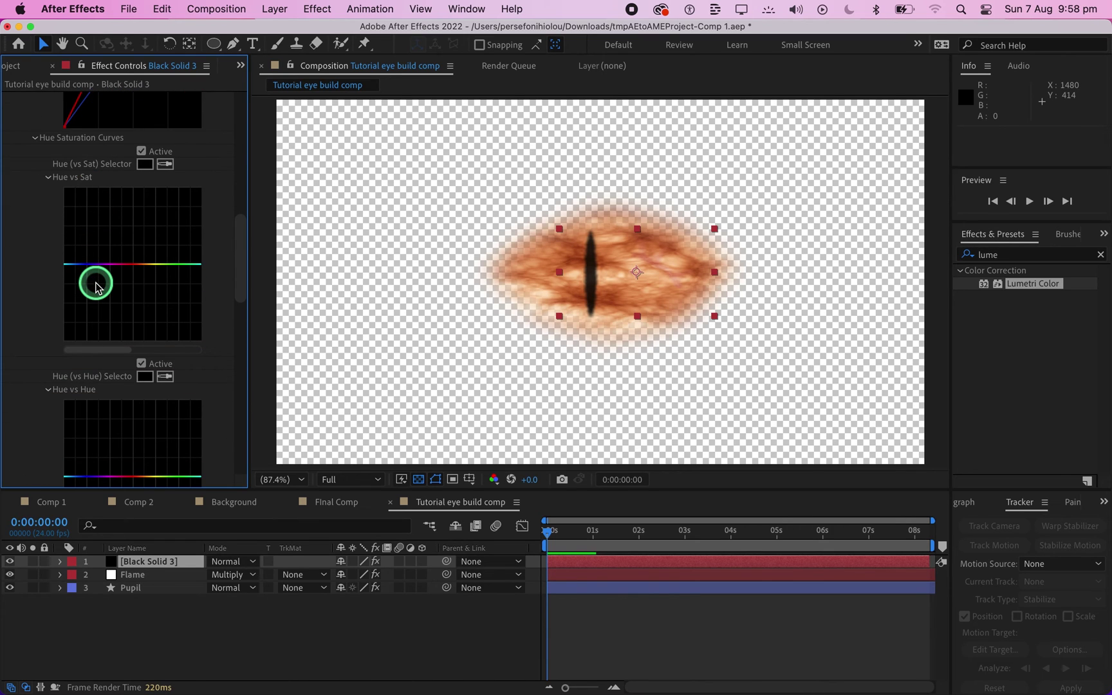
scroll(95, 283, "up", 3)
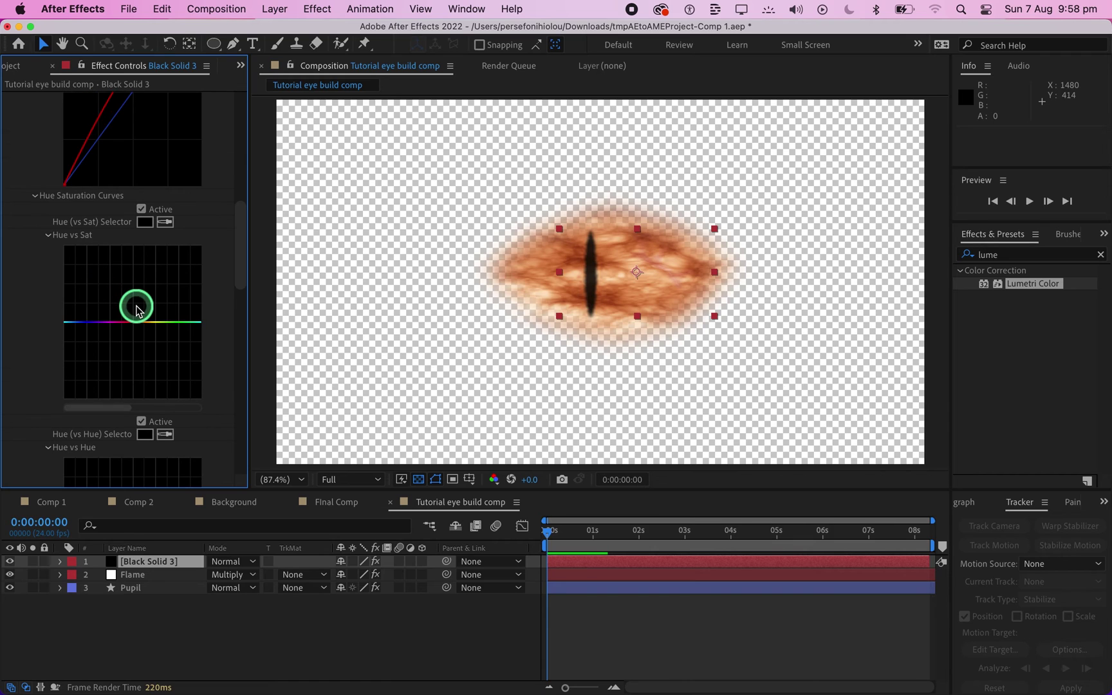
left_click(137, 322)
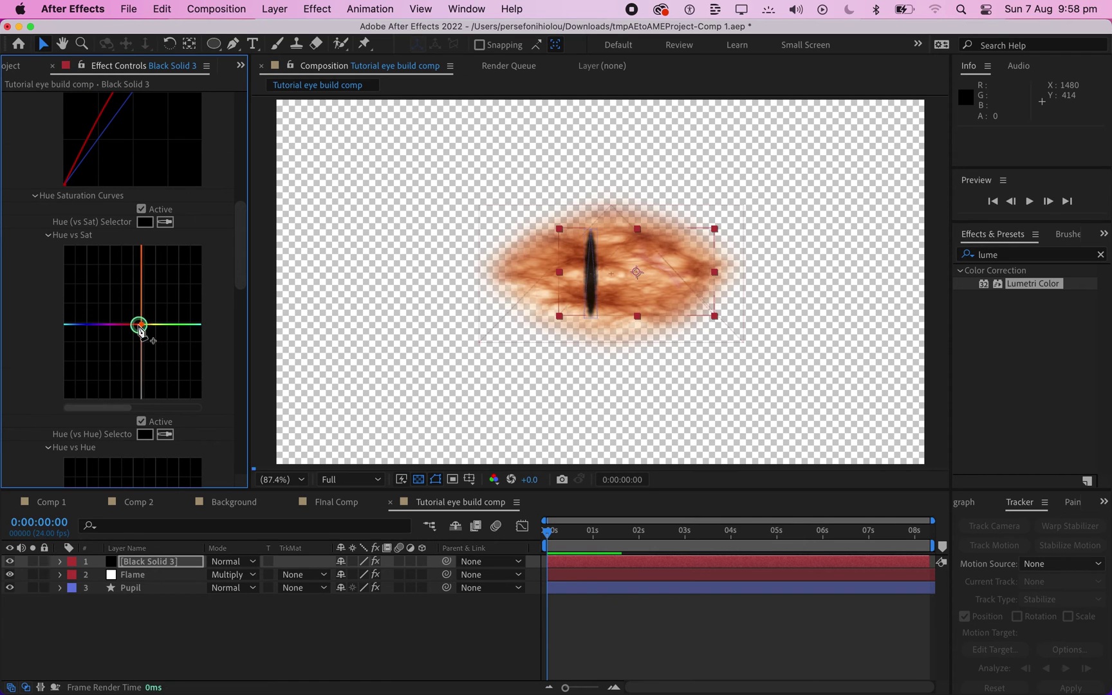
left_click_drag(139, 328, 139, 290)
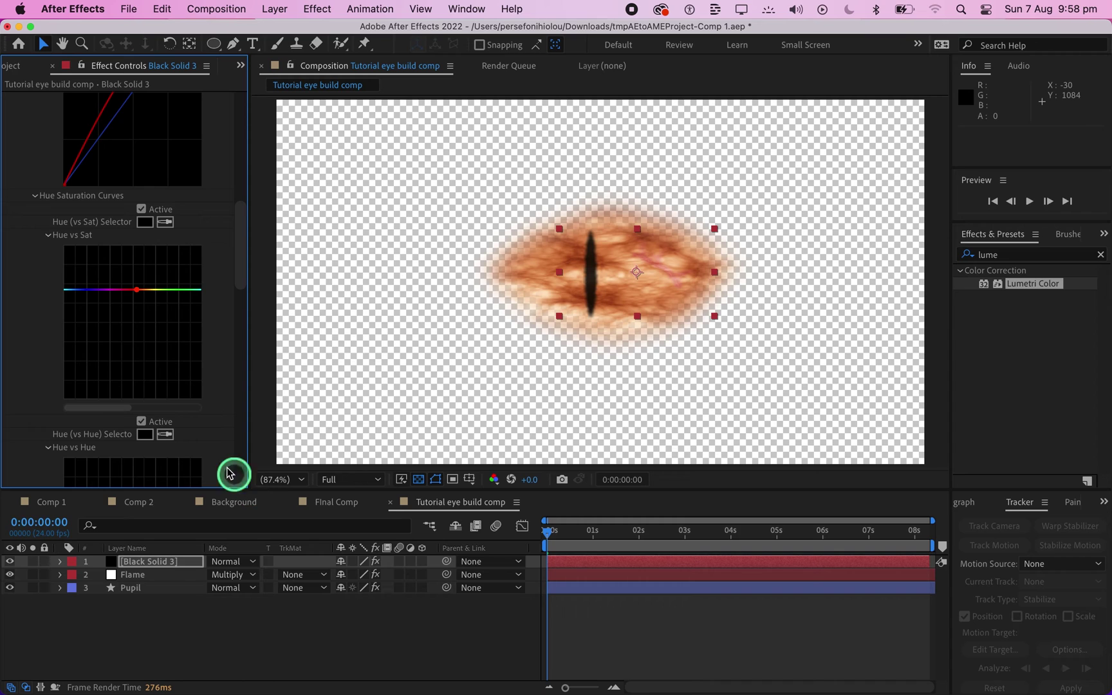
Shift the Highlights colour wheel in Lumetri Color towards pinkish red and raise its brightness slider to the maximum
scroll(217, 420, "down", 15)
scroll(216, 424, "up", 20)
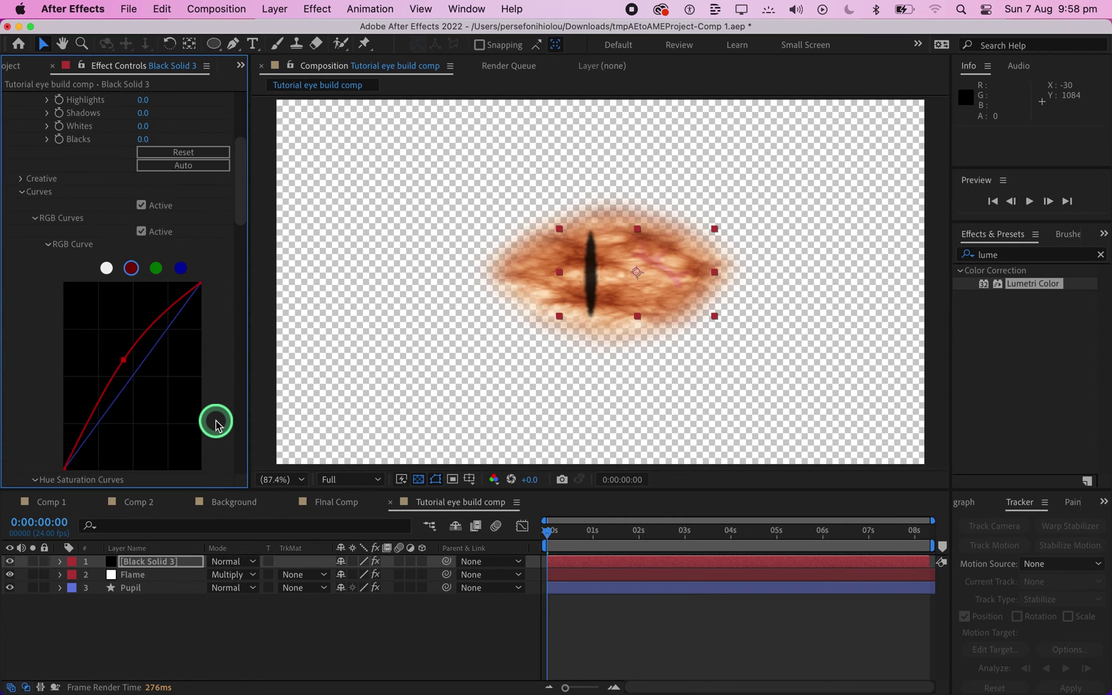
scroll(217, 425, "down", 15)
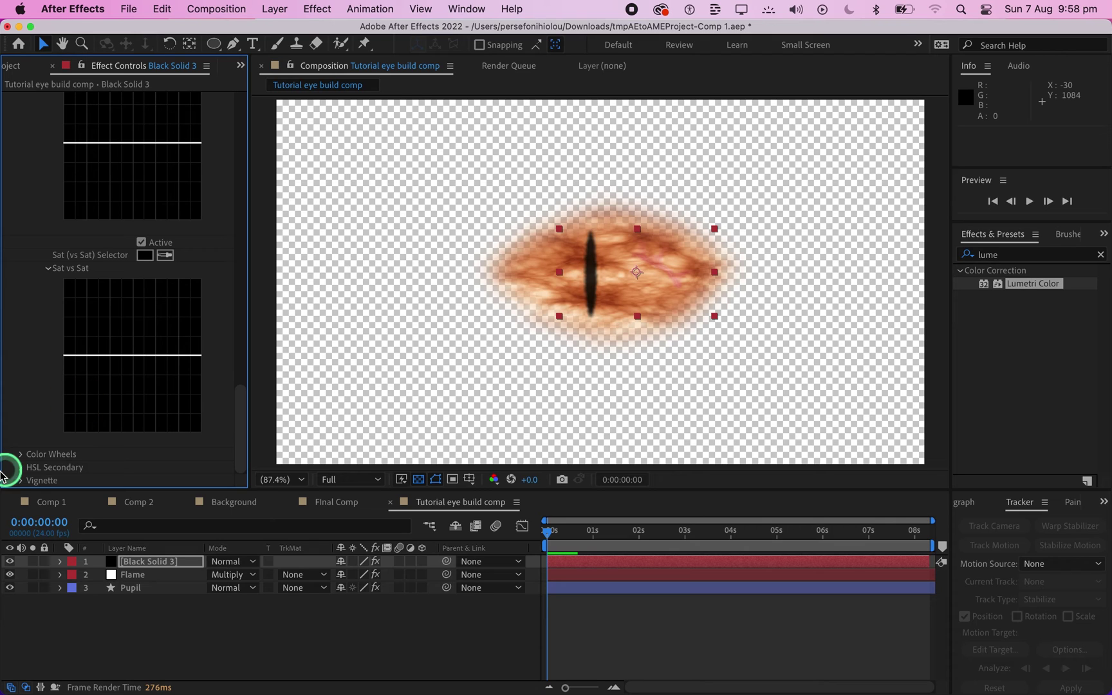
left_click(23, 454)
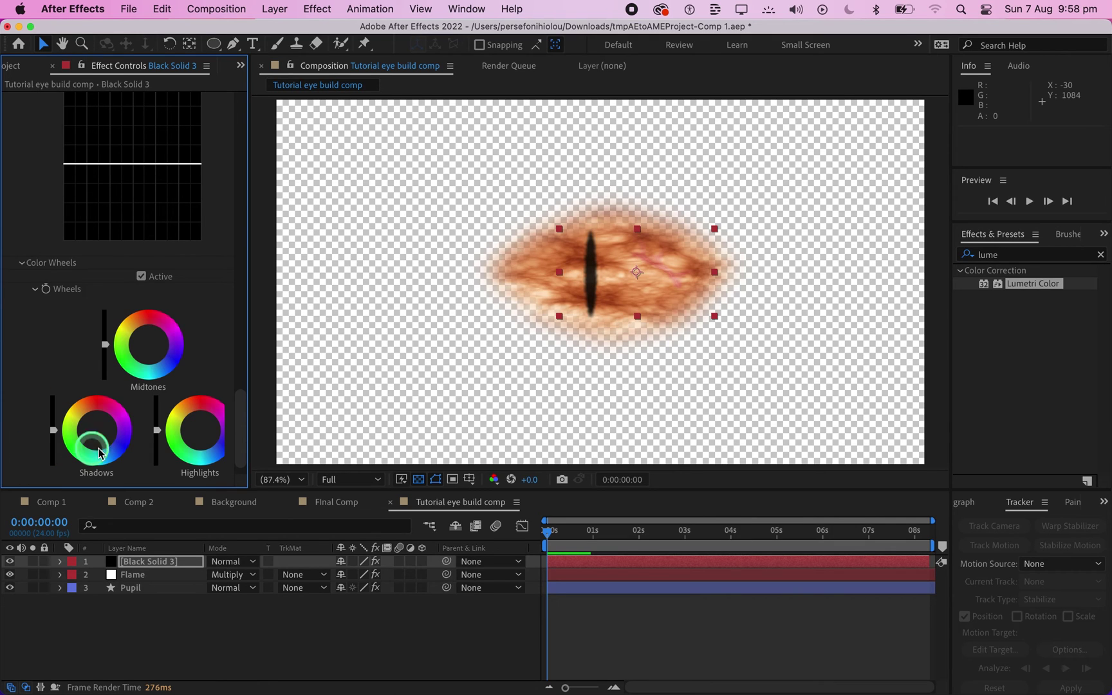
left_click_drag(200, 430, 227, 388)
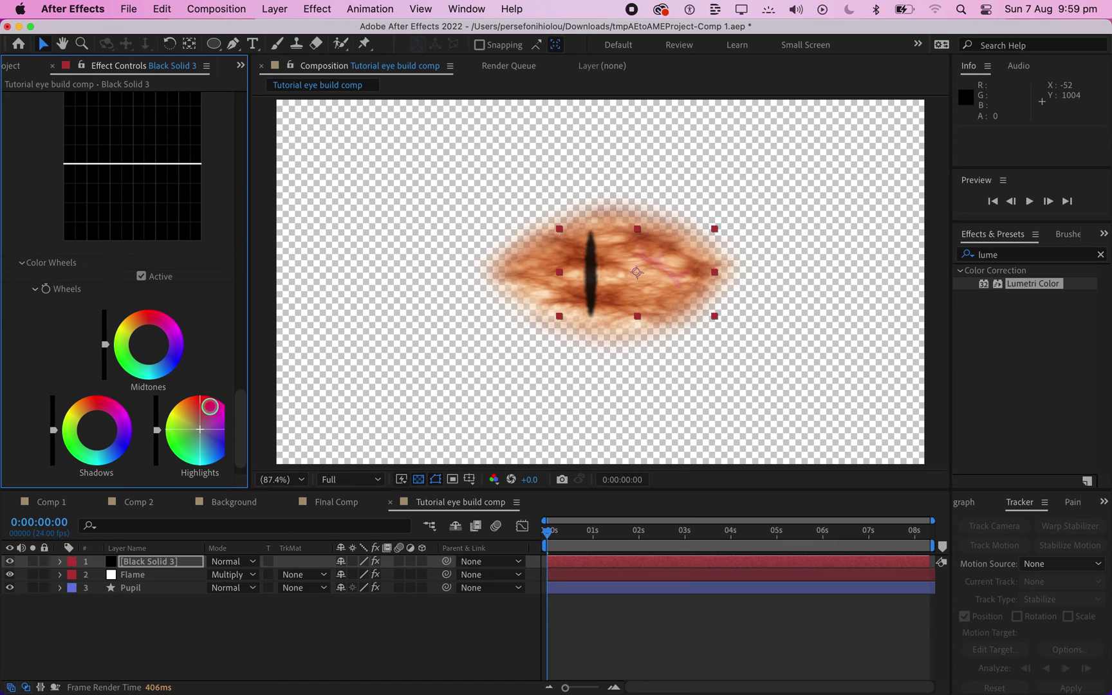
left_click_drag(199, 435, 213, 380)
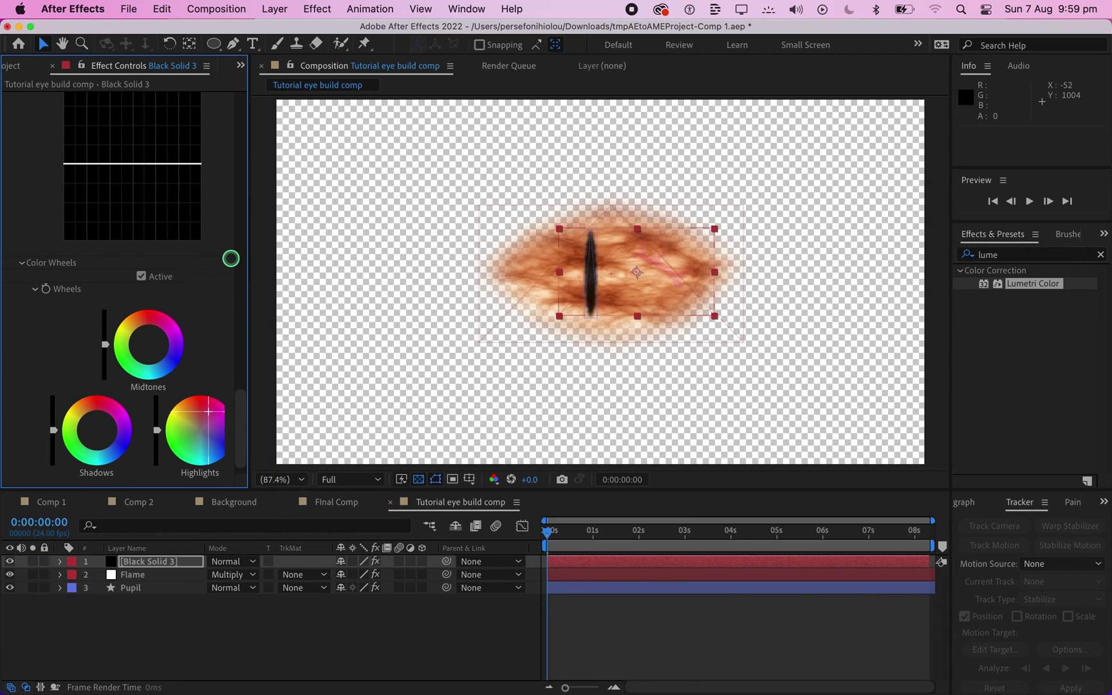
left_click_drag(230, 258, 233, 237)
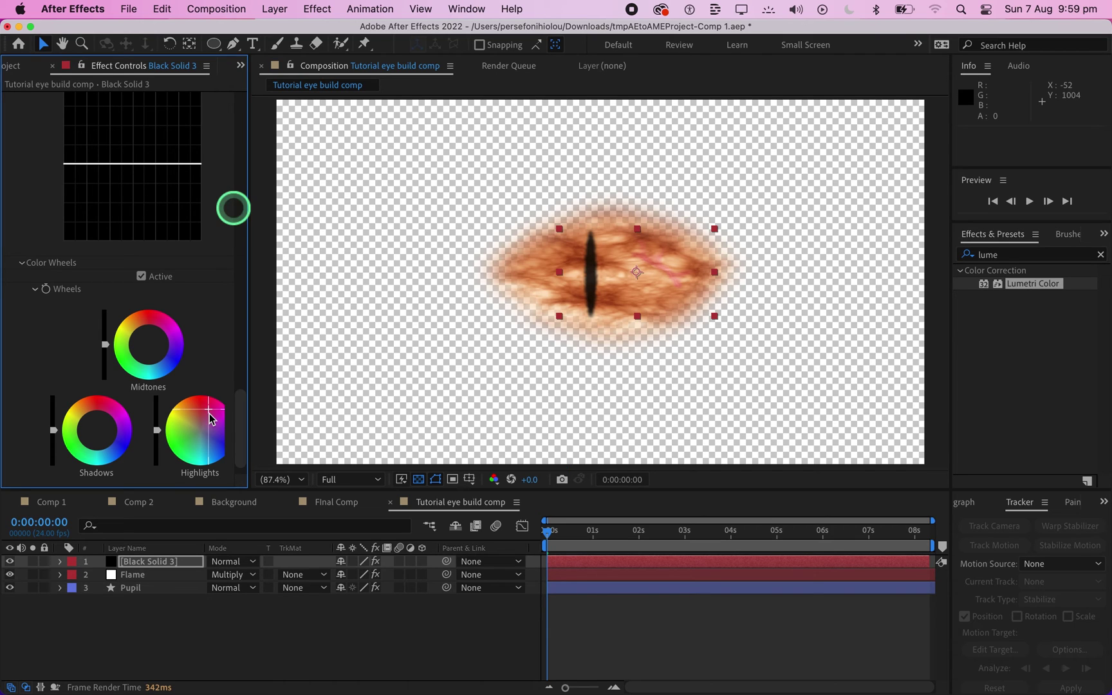
left_click_drag(210, 419, 209, 407)
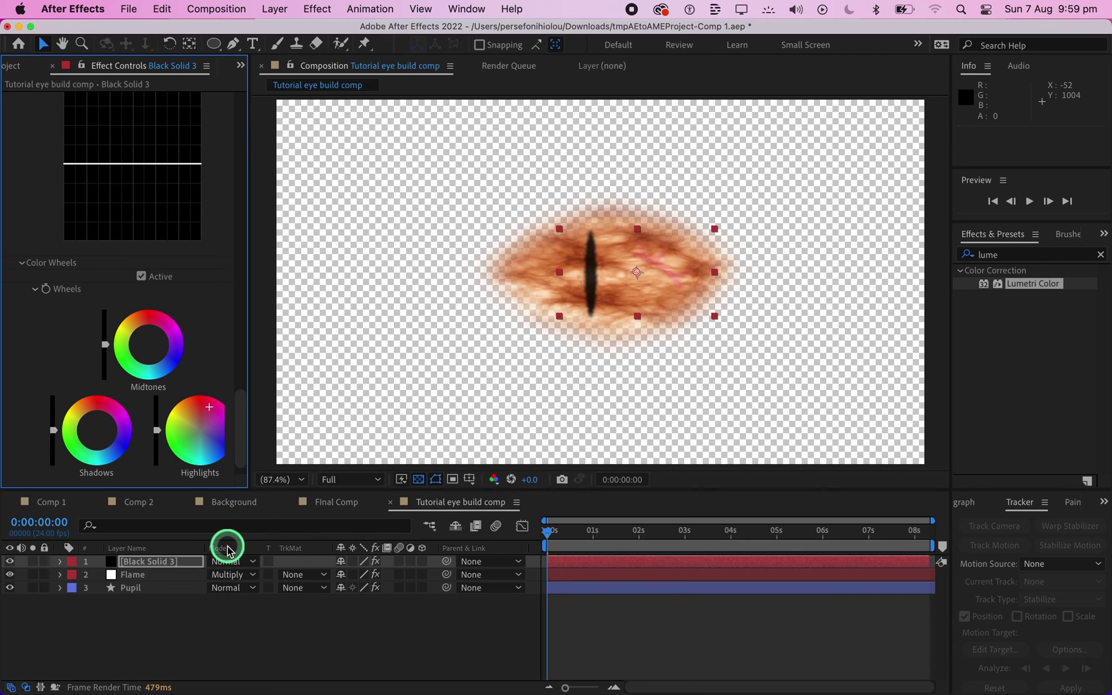
left_click_drag(157, 426, 157, 407)
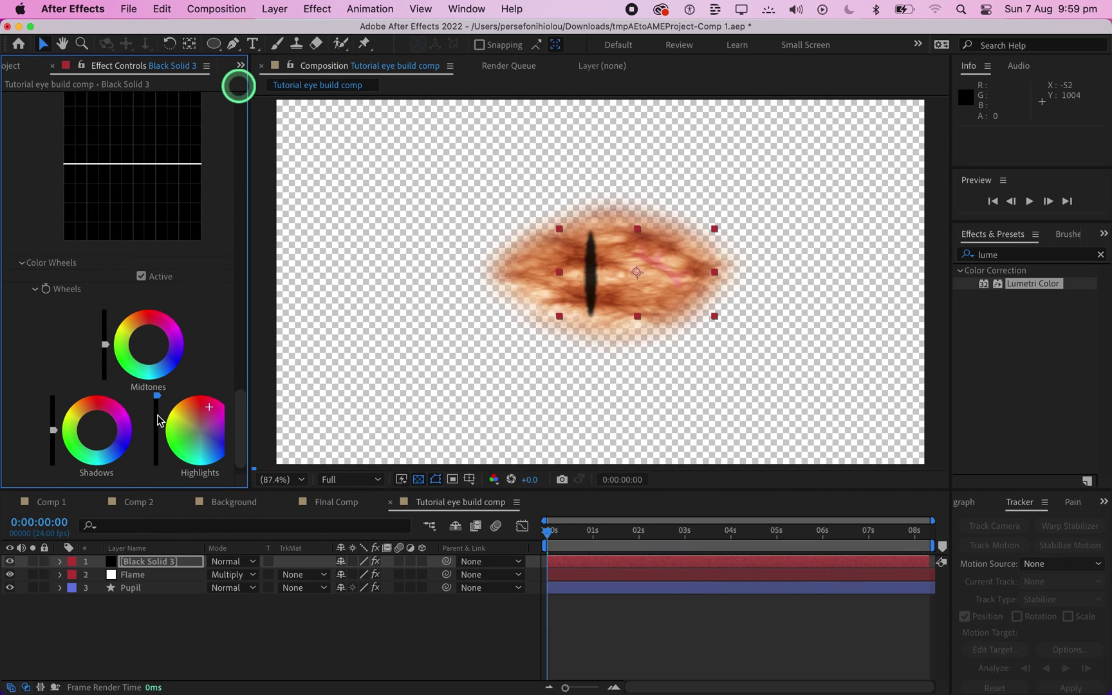
left_click(181, 435)
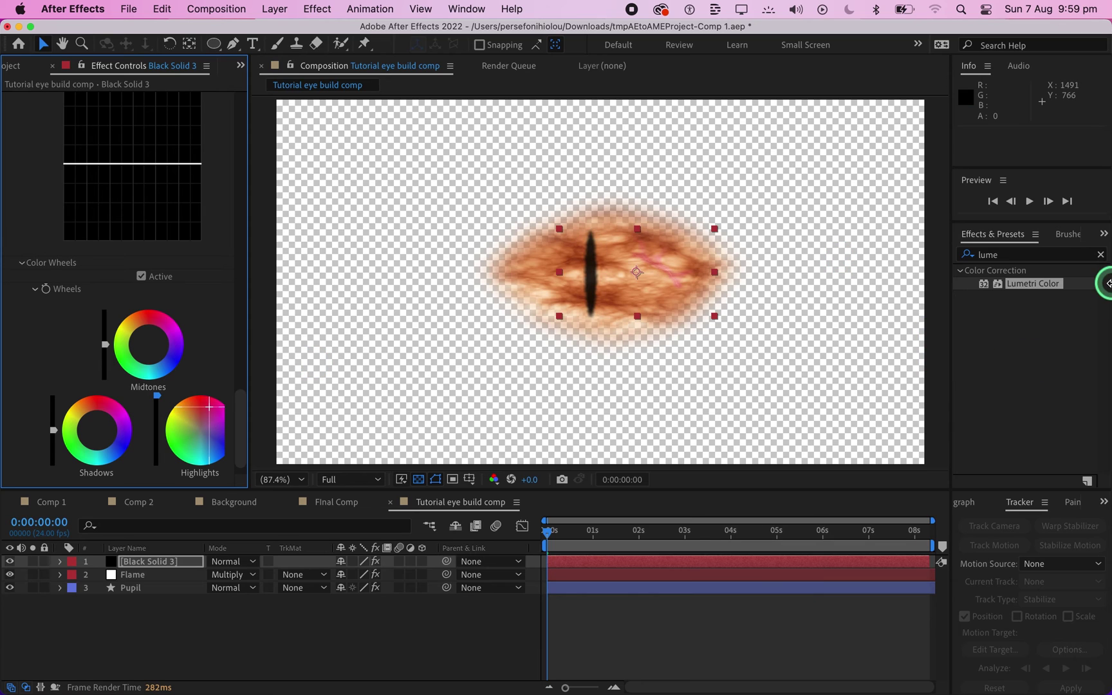
Find the Gaussian Blur effect and apply it to the black solid
left_click(1100, 254)
type("gau")
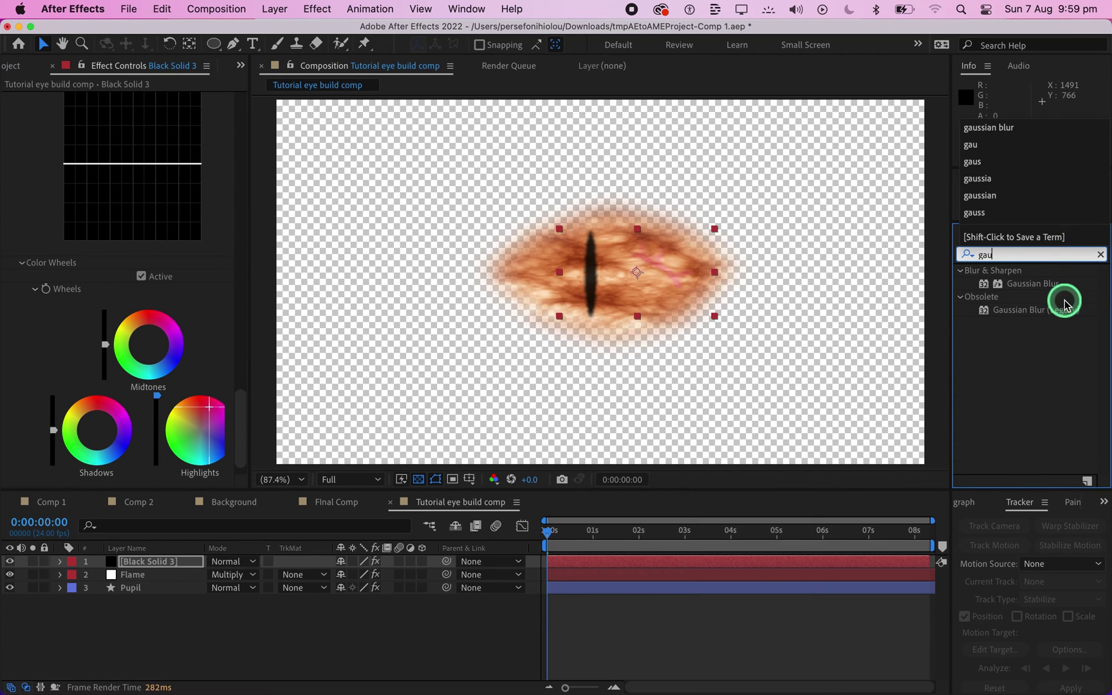
left_click_drag(1024, 284, 256, 560)
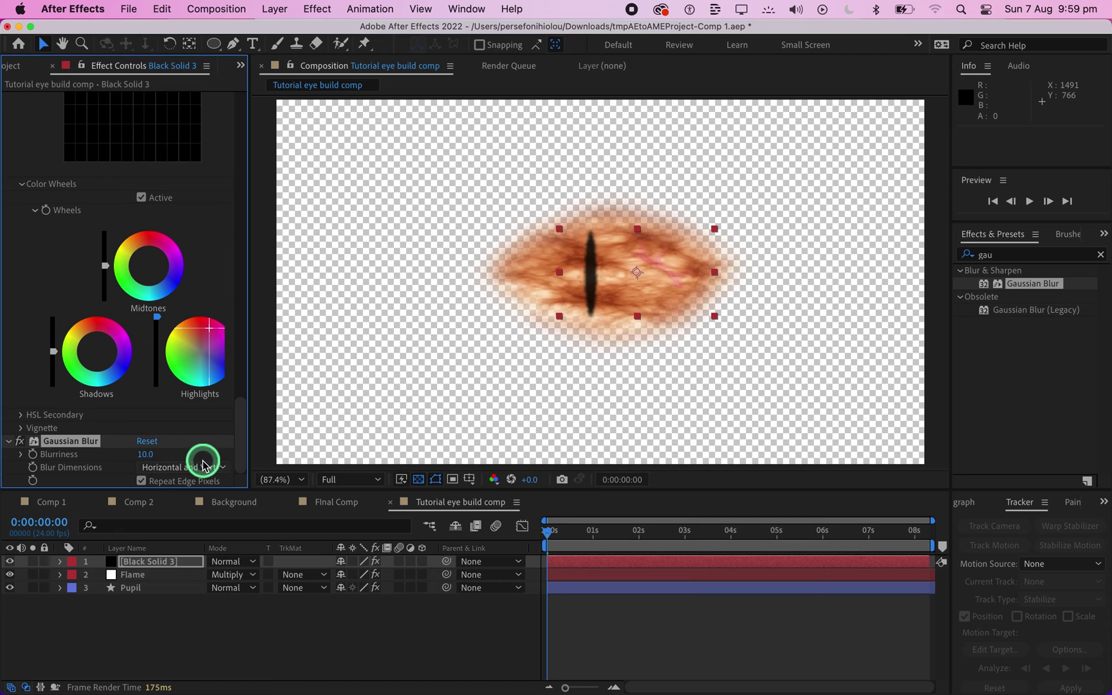
Set the black solid's blending mode to Classic Color Dodge and collapse its Lumetri Color settings
left_click(237, 566)
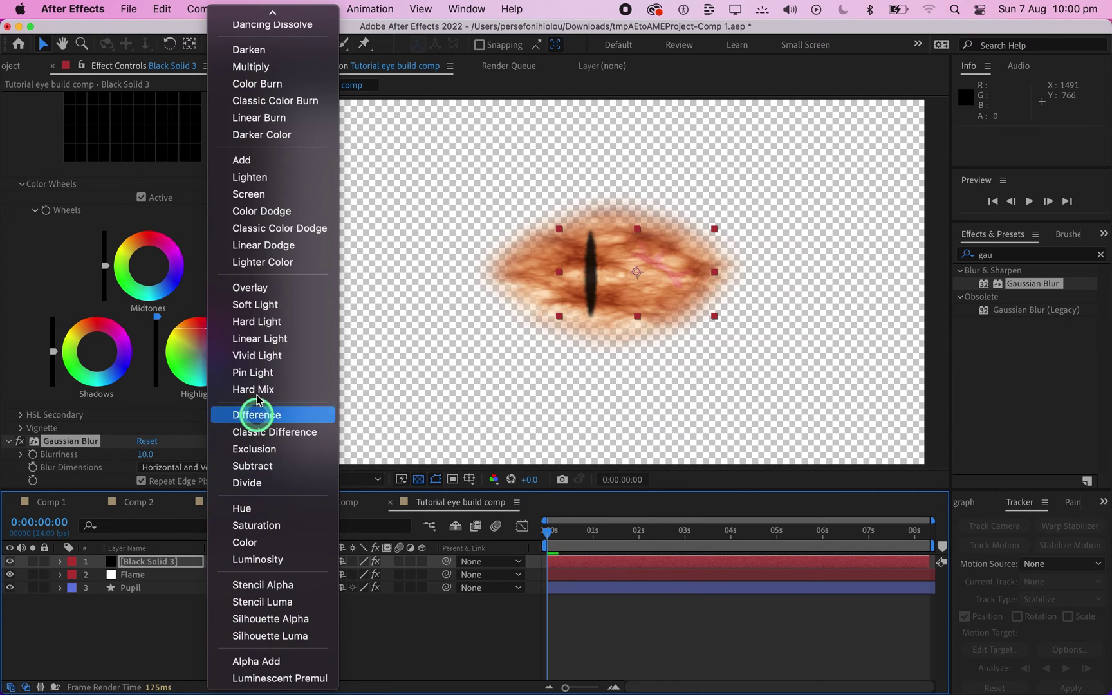
left_click(262, 226)
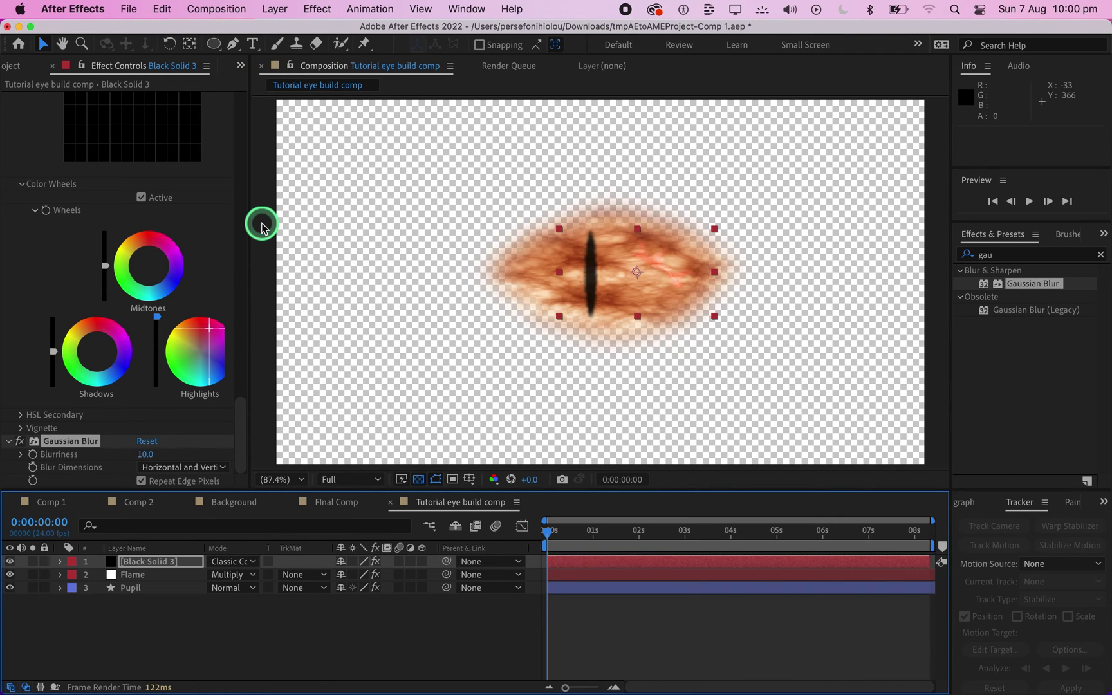
scroll(187, 229, "up", 10)
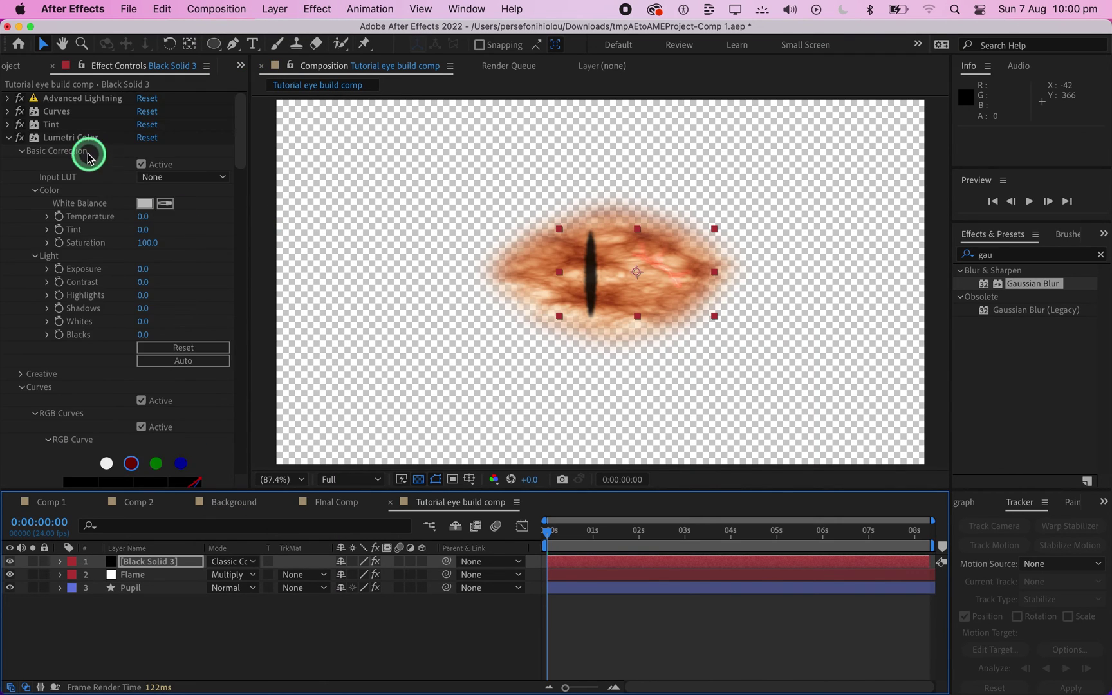
left_click(9, 137)
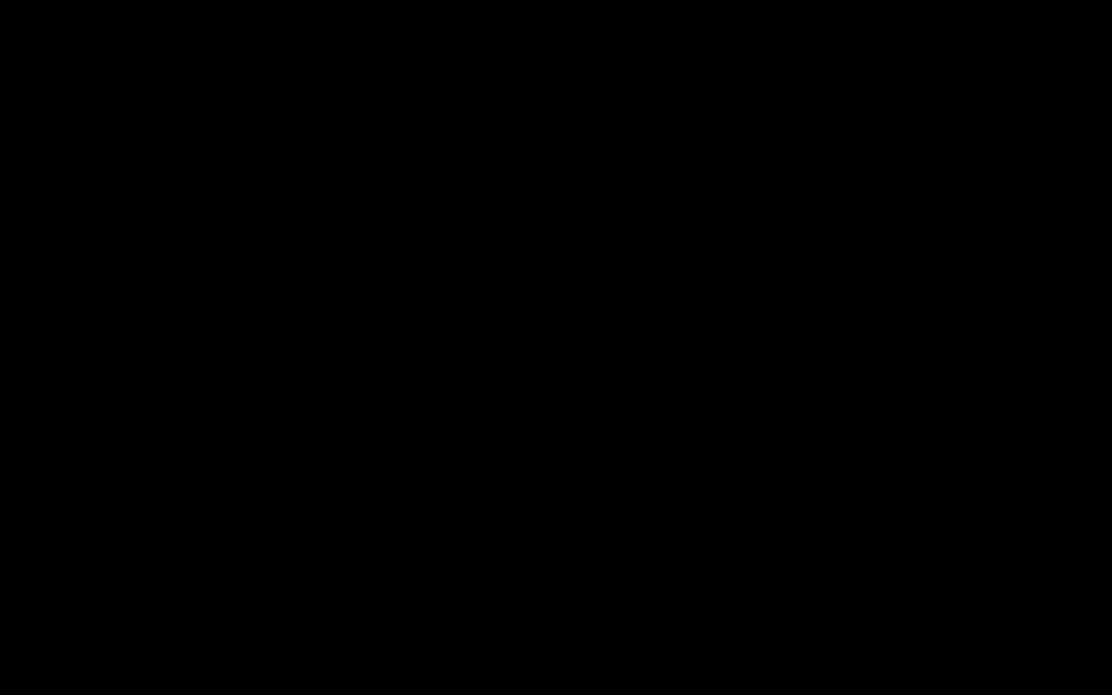
Rename the black solid layer as Lightning 1 and paste a copy of it above
left_click(170, 565)
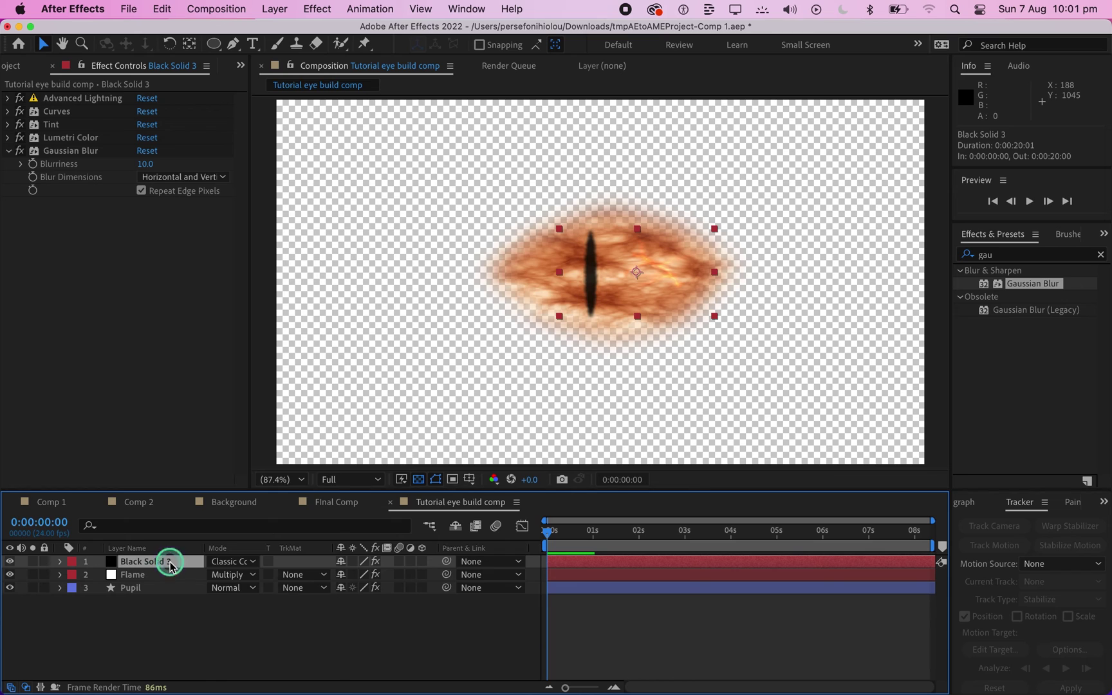
right_click(171, 565)
left_click(208, 656)
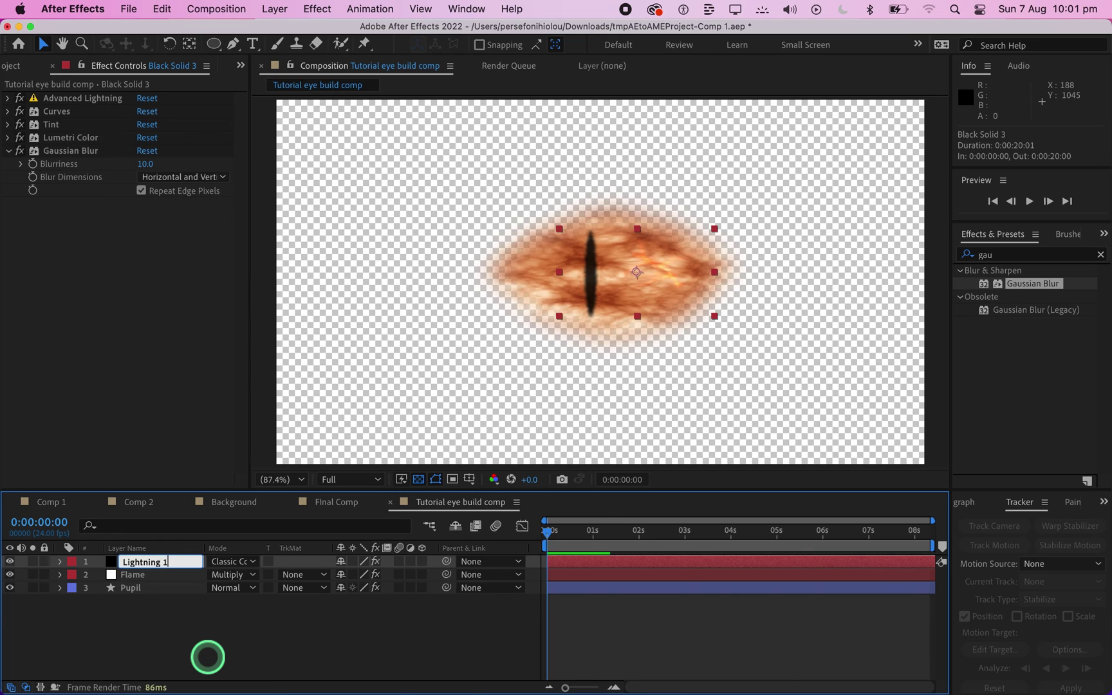
key("Return")
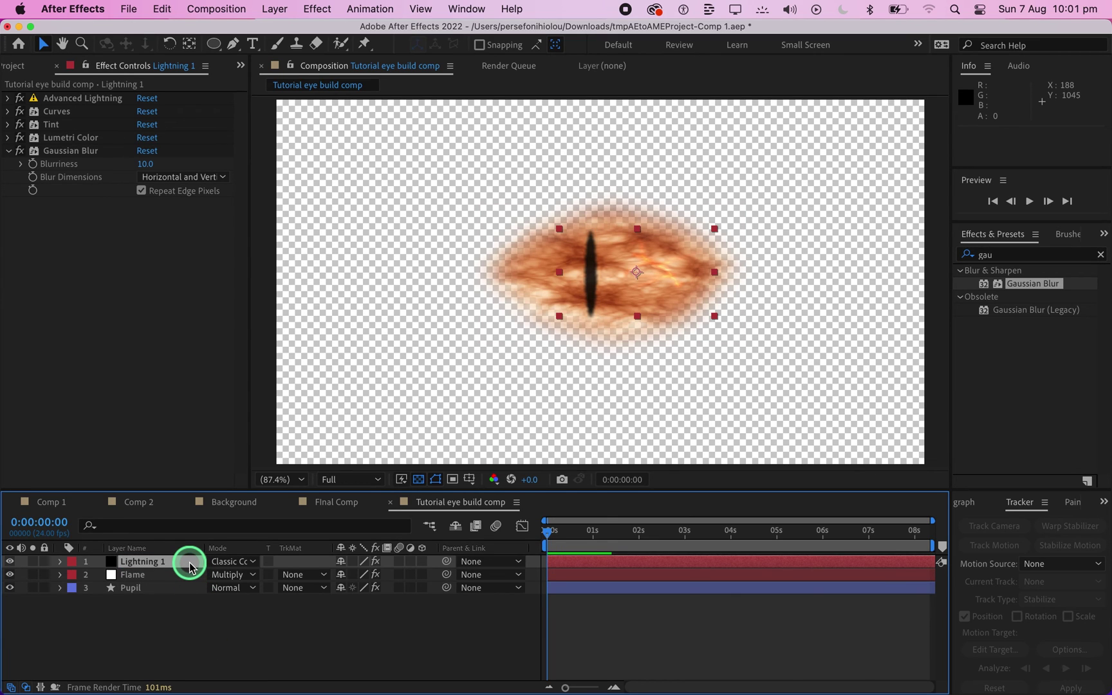
key("super+v")
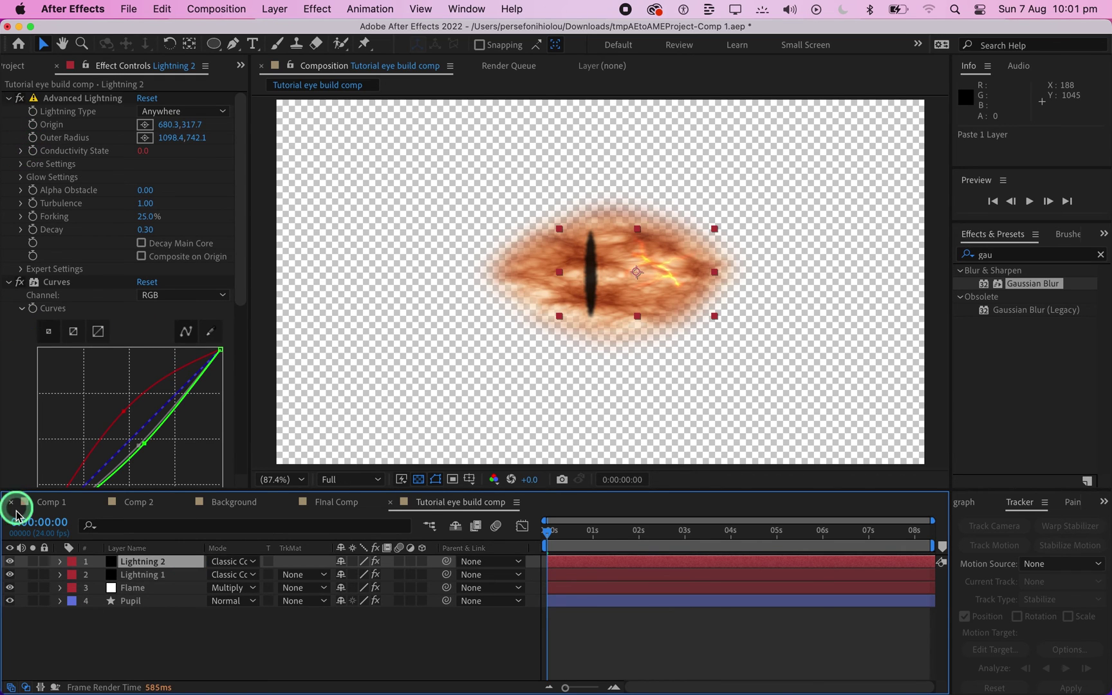
Change the Conductivity State expression of Lightning 2's Advanced Lightning effect to time*6
left_click(61, 562)
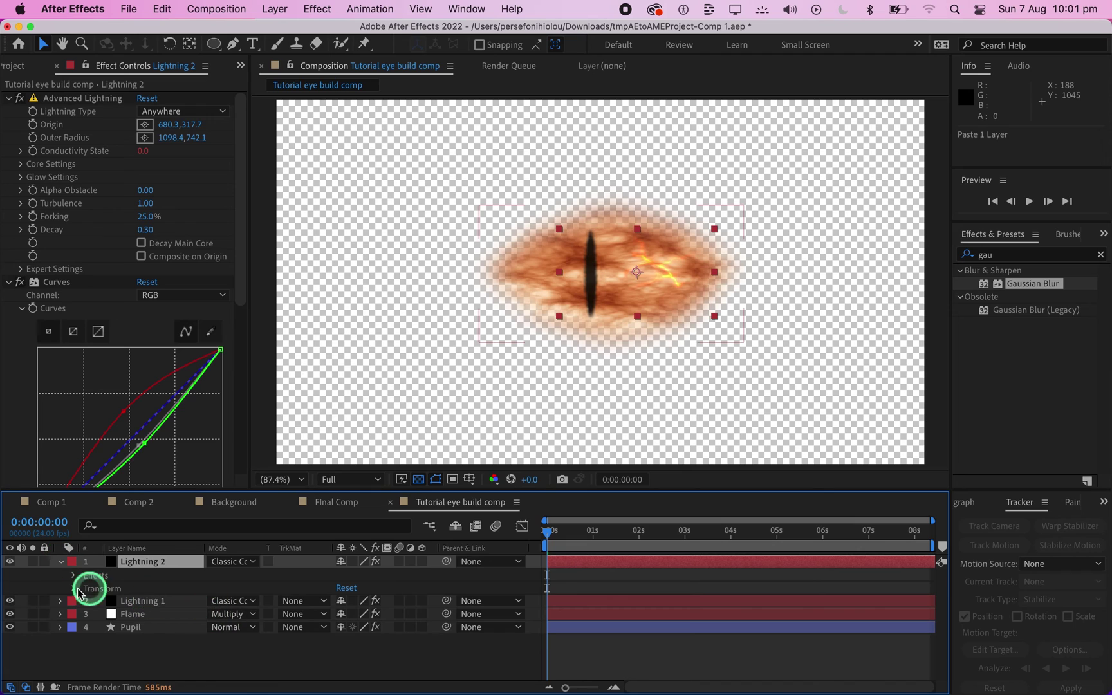
left_click(72, 588)
left_click(72, 589)
left_click(75, 576)
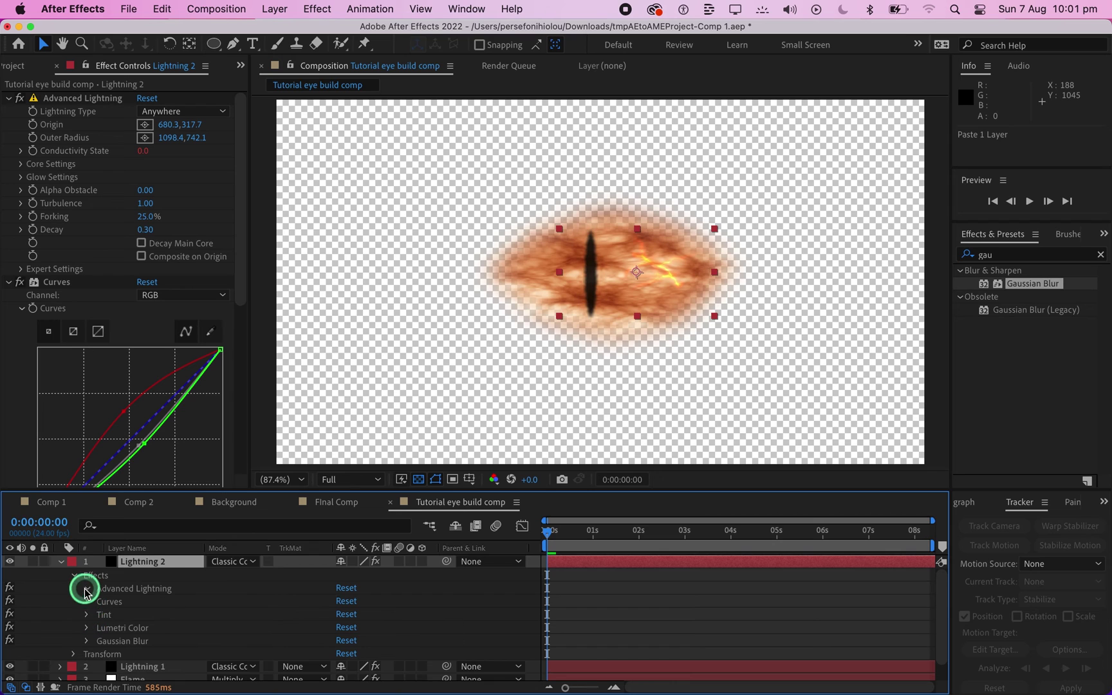
left_click(87, 589)
left_click(101, 615)
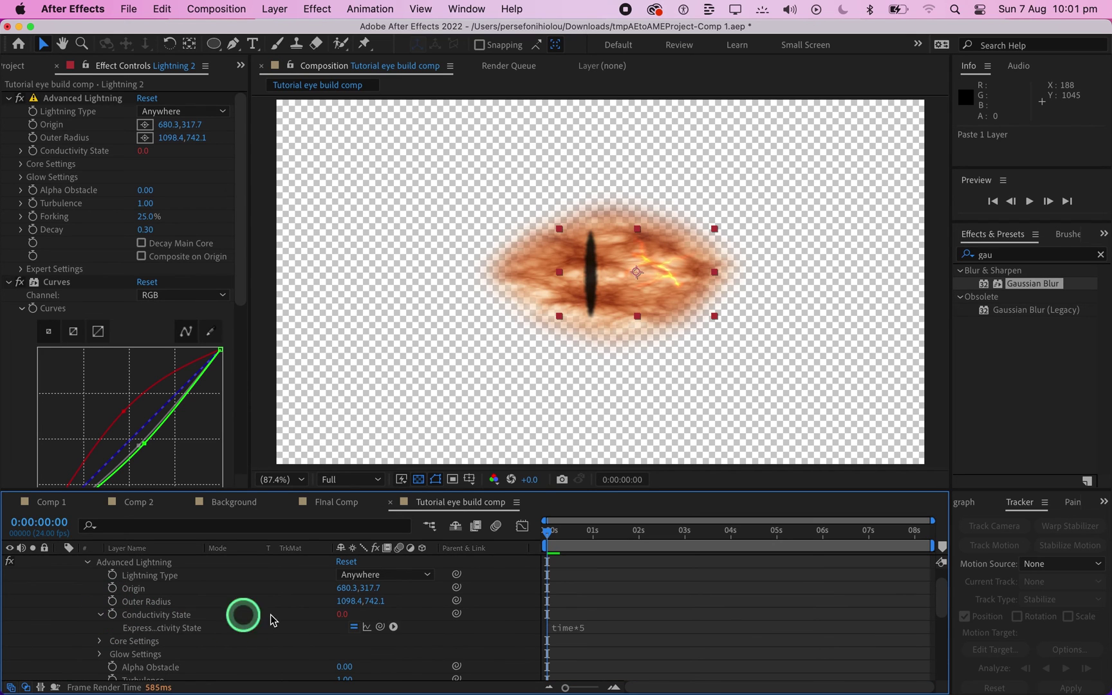
left_click(592, 627)
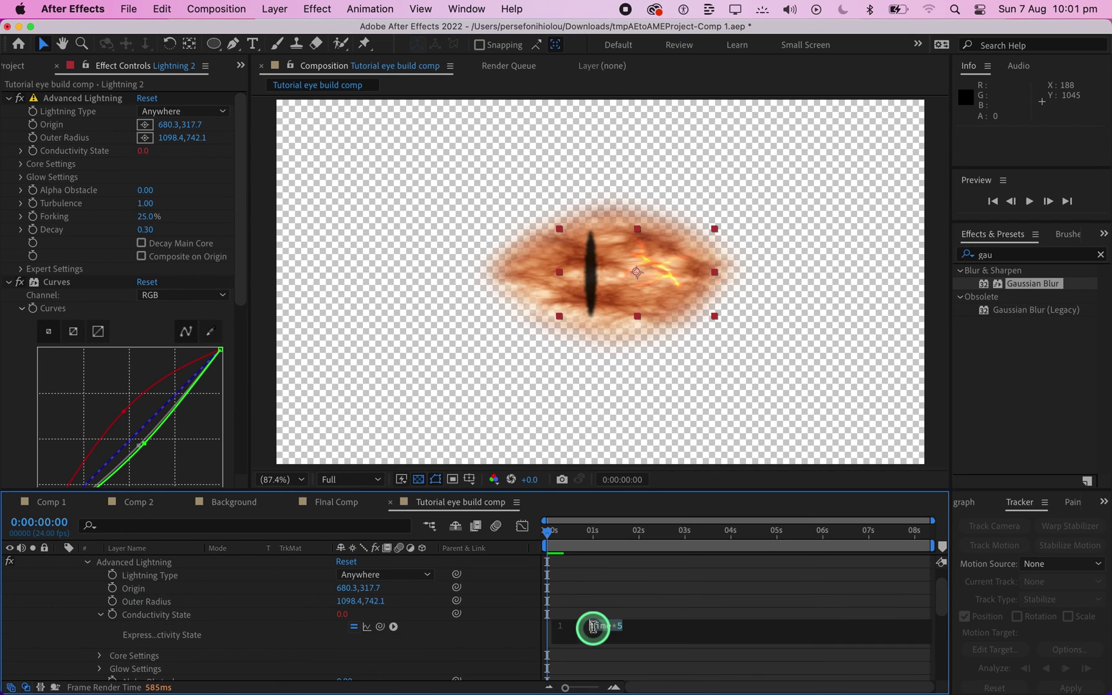
left_click(666, 622)
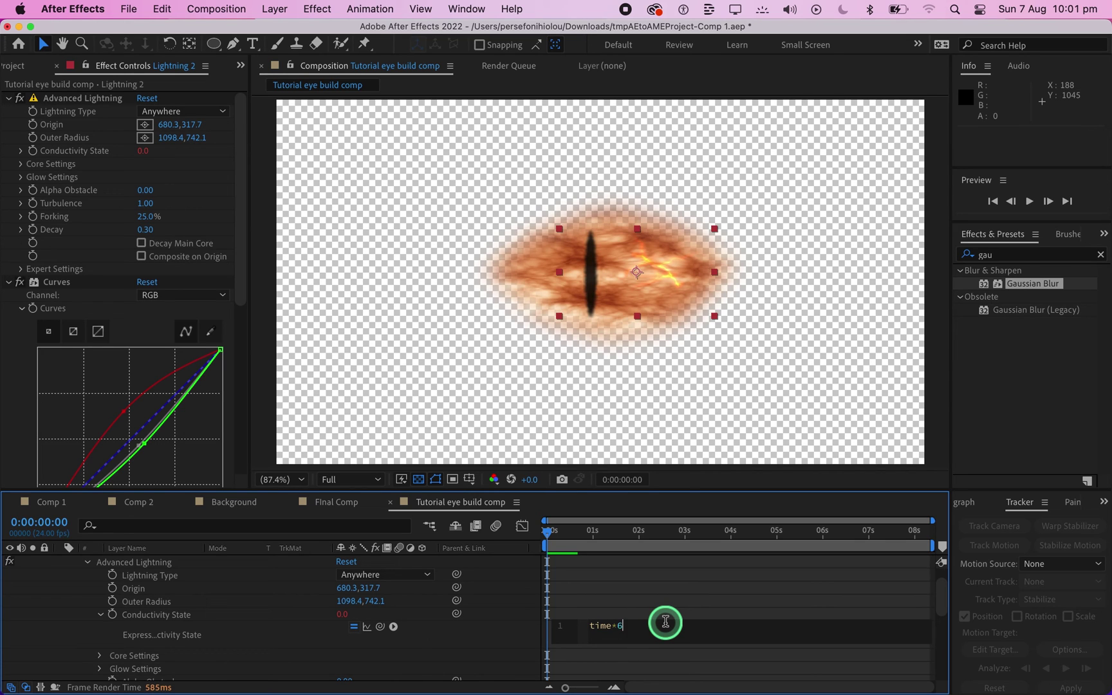
left_click(100, 614)
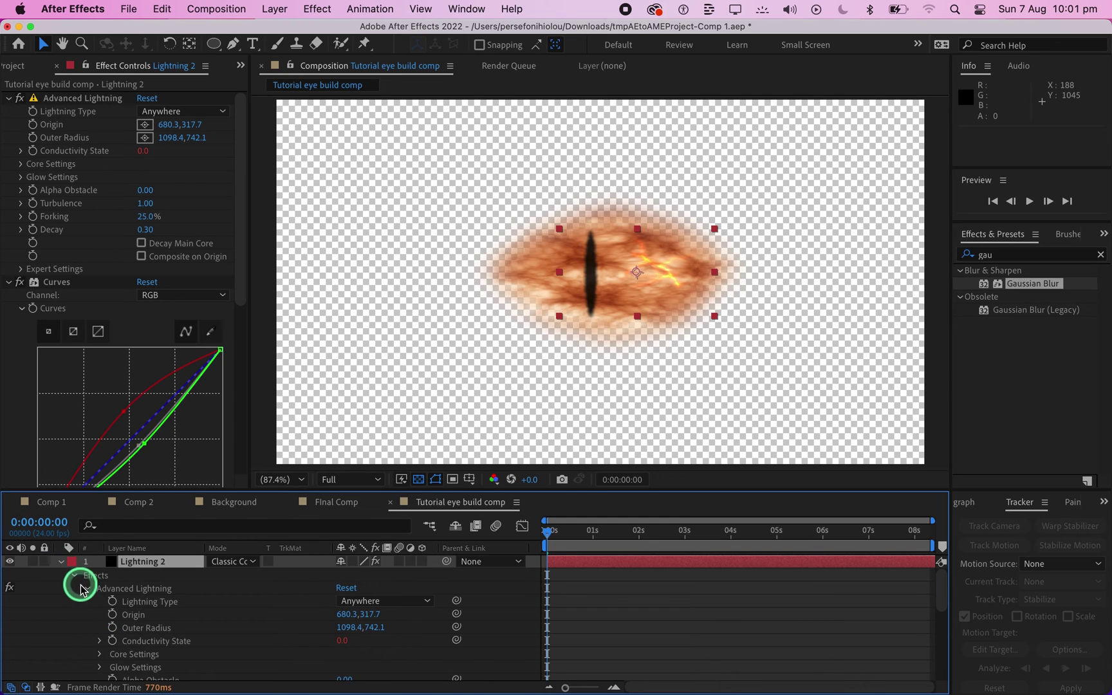
left_click(81, 588)
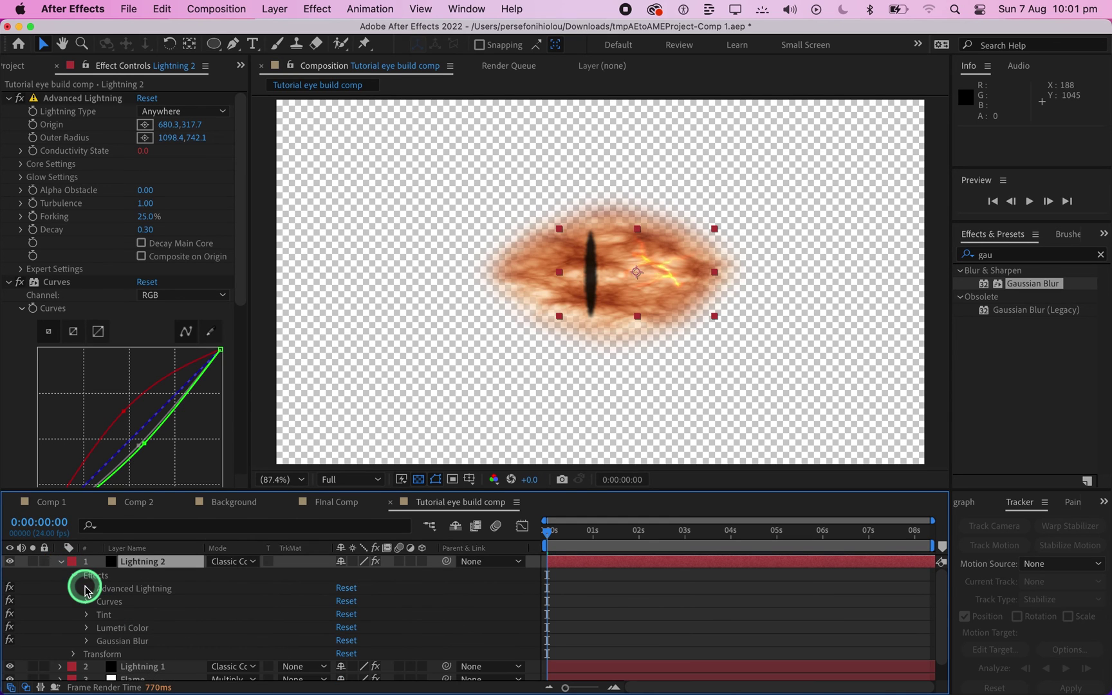
Show Lightning 2's transform properties and move the layer left towards the pupil, to position about 676, 505
left_click(72, 654)
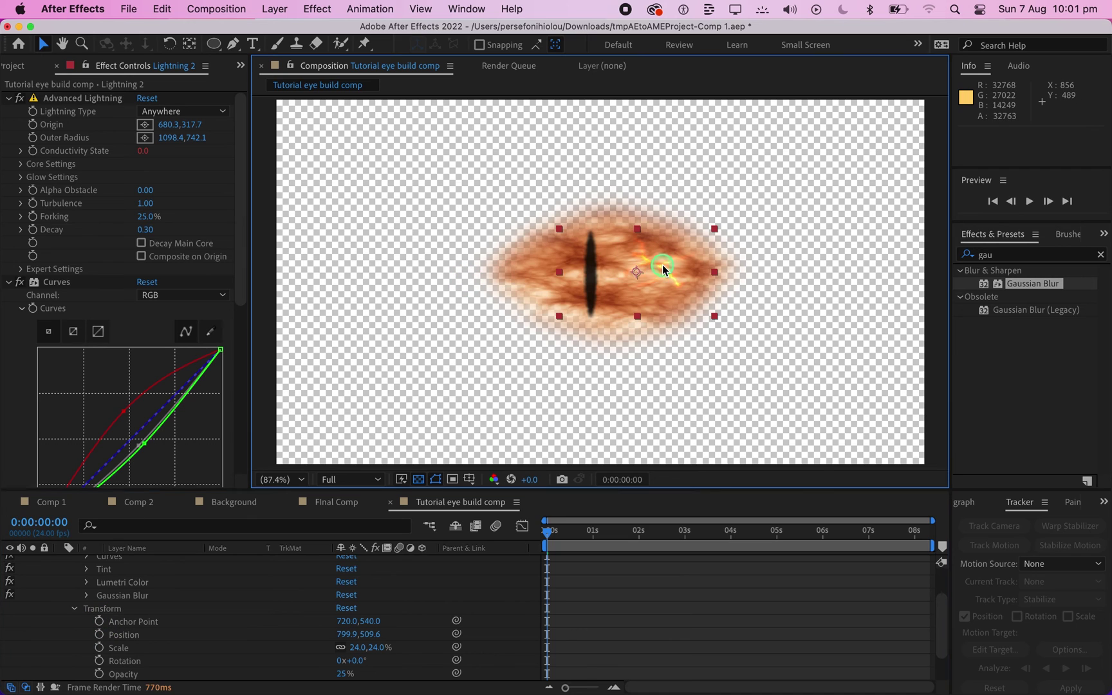
left_click_drag(666, 266, 607, 267)
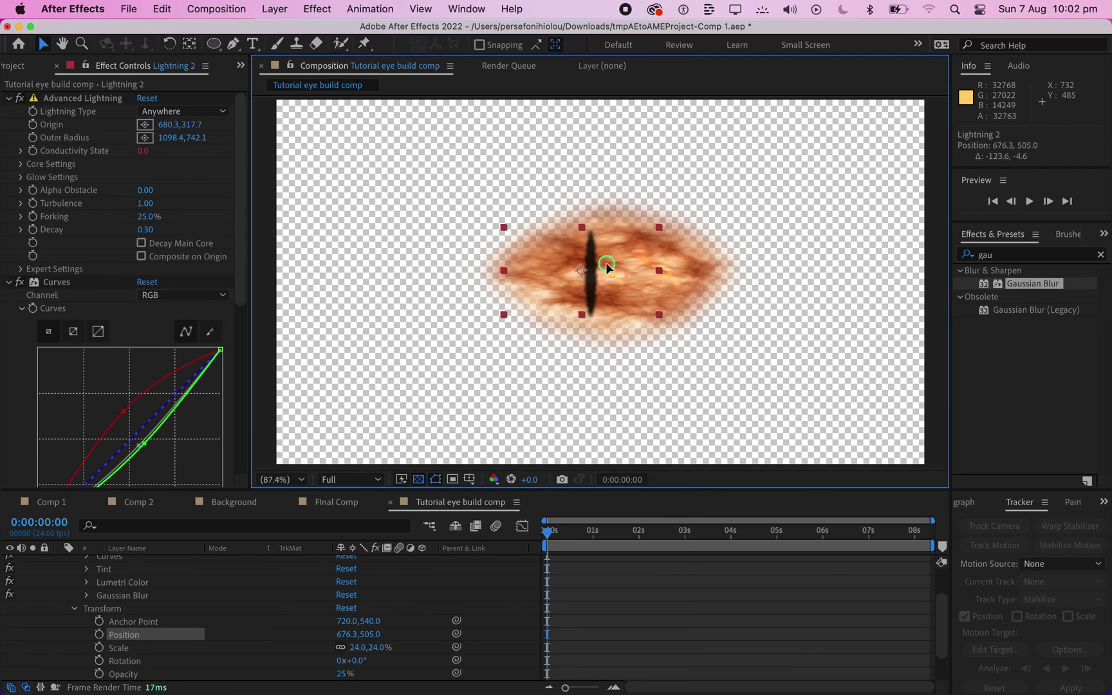
Set the Rotation of the Lightning 2 layer to 20°
left_click(355, 660)
type("20")
key("Return")
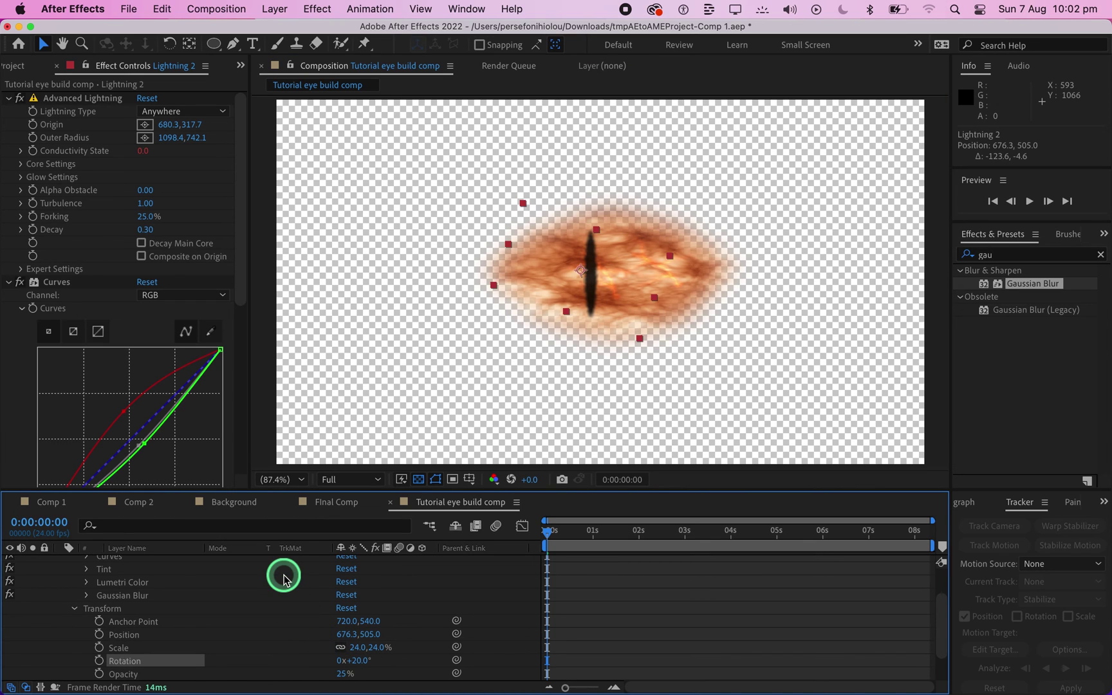
Switch Lightning 2's Curves effect to the Red channel and collapse the layer's properties in the timeline
left_click(123, 413)
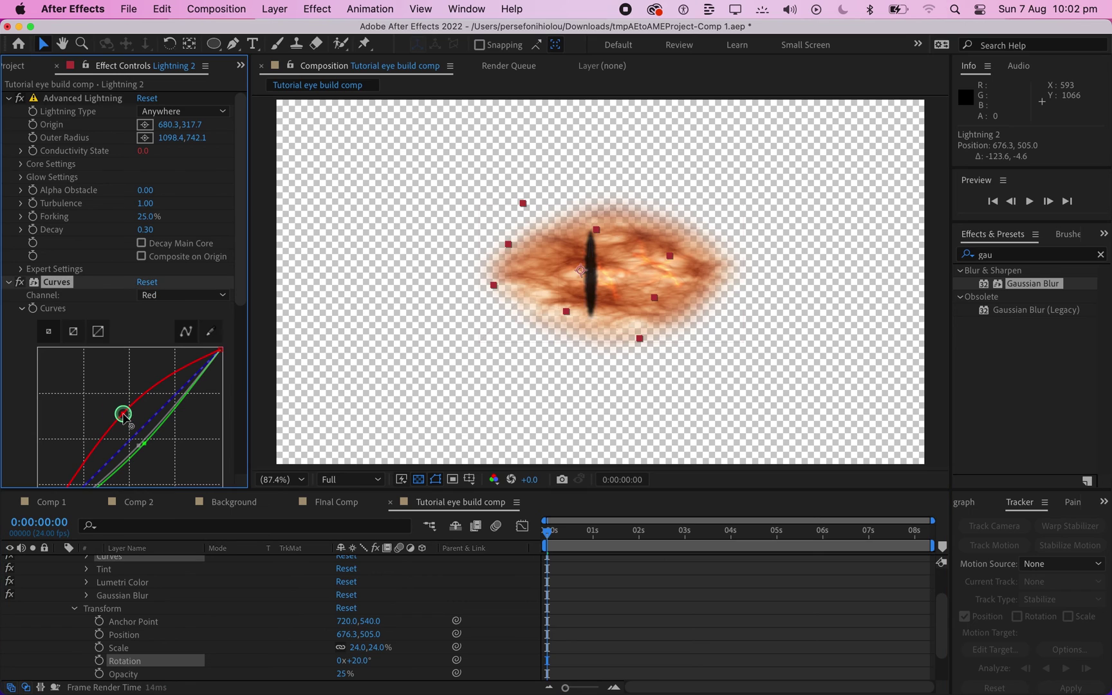
left_click_drag(123, 411, 136, 432)
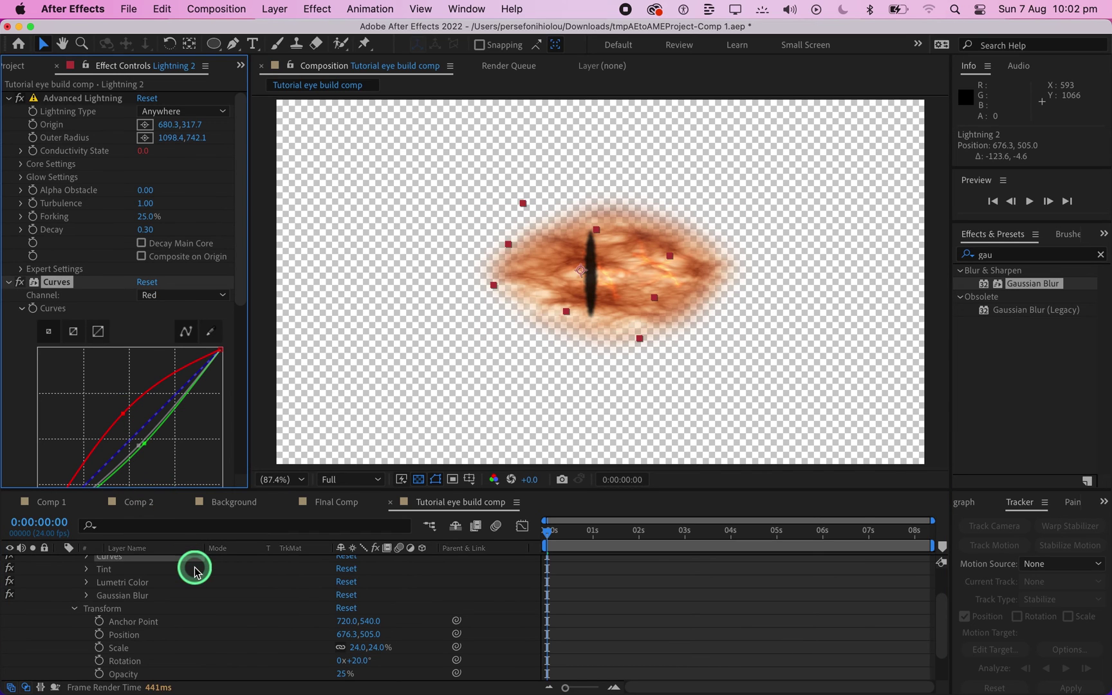
scroll(193, 566, "up", 5)
left_click(61, 564)
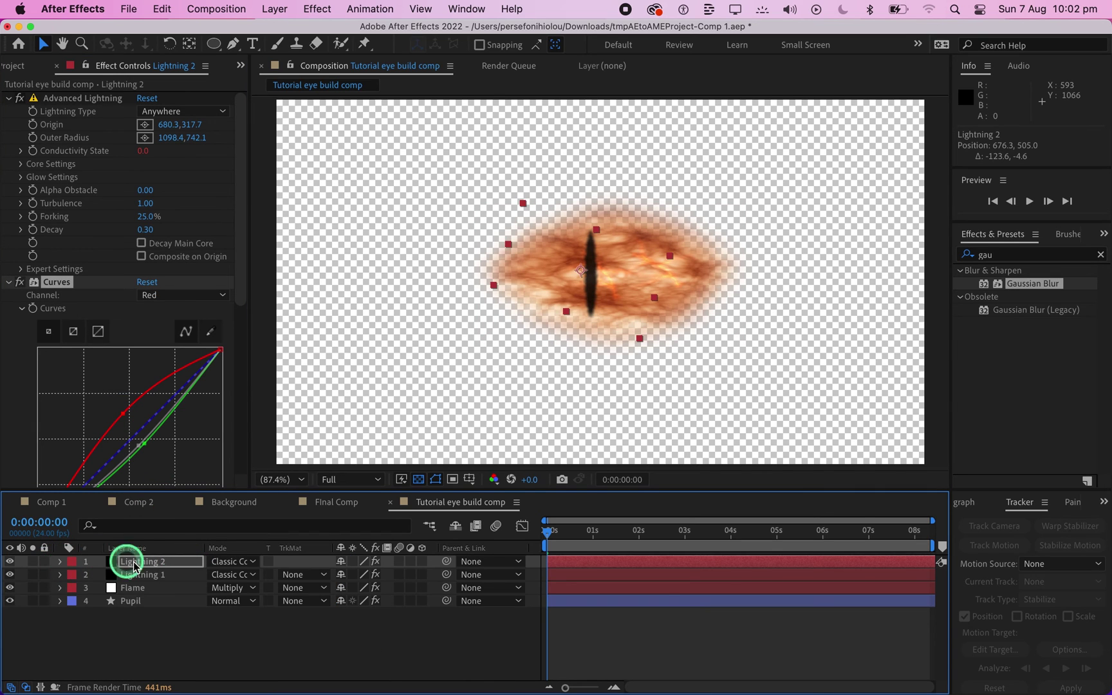
left_click(157, 564)
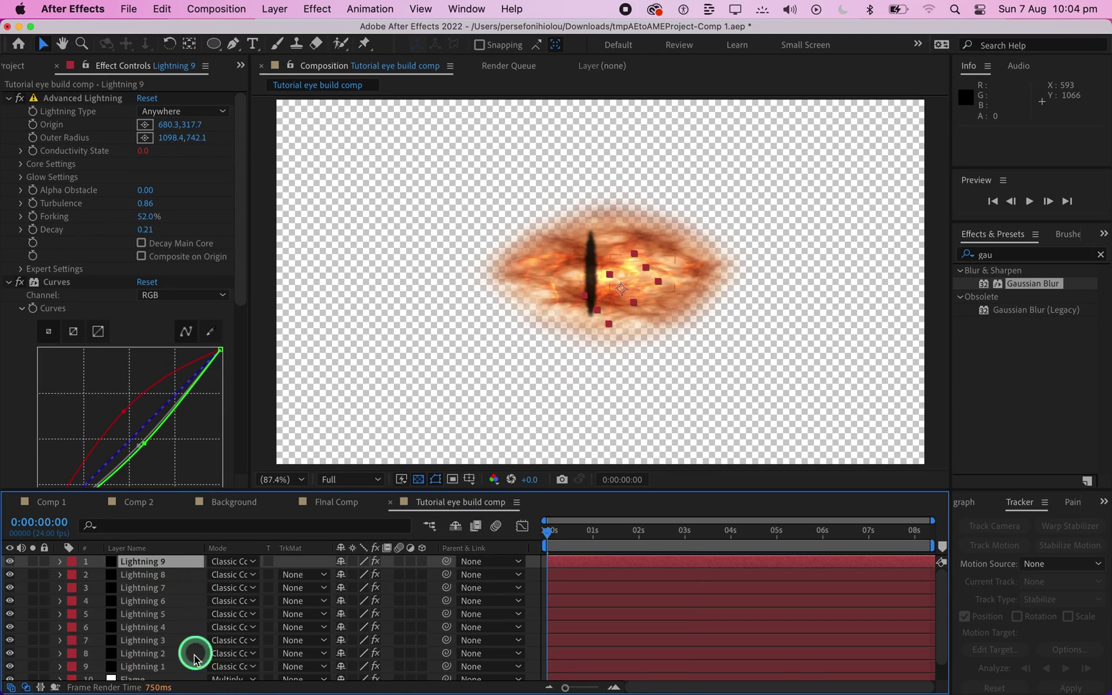
Examine the effect settings and placement of the Lightning layers one by one, from Lightning 8 down to Lightning 1
left_click(143, 574)
left_click(148, 588)
left_click(153, 601)
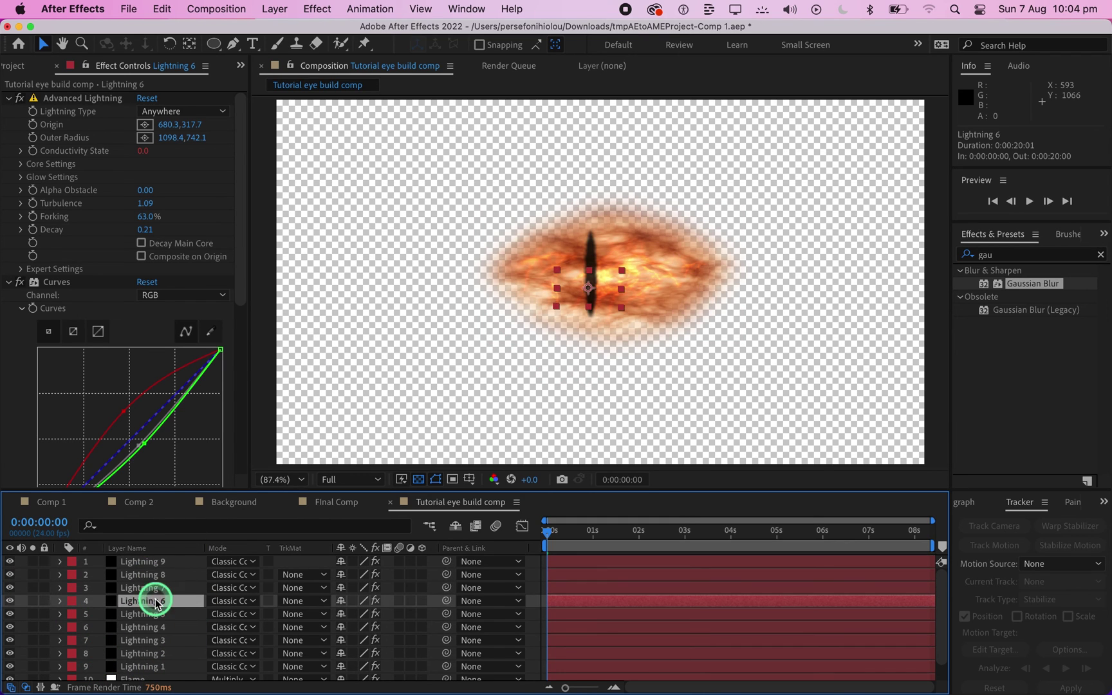
left_click(155, 614)
left_click(162, 627)
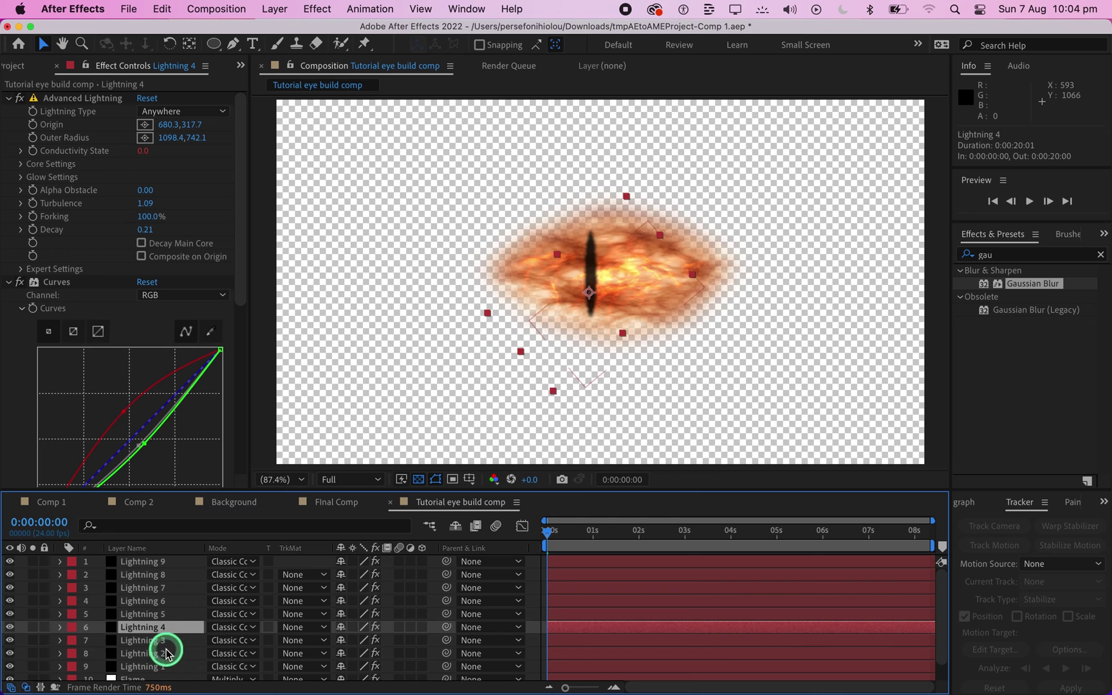
left_click(165, 641)
left_click(168, 654)
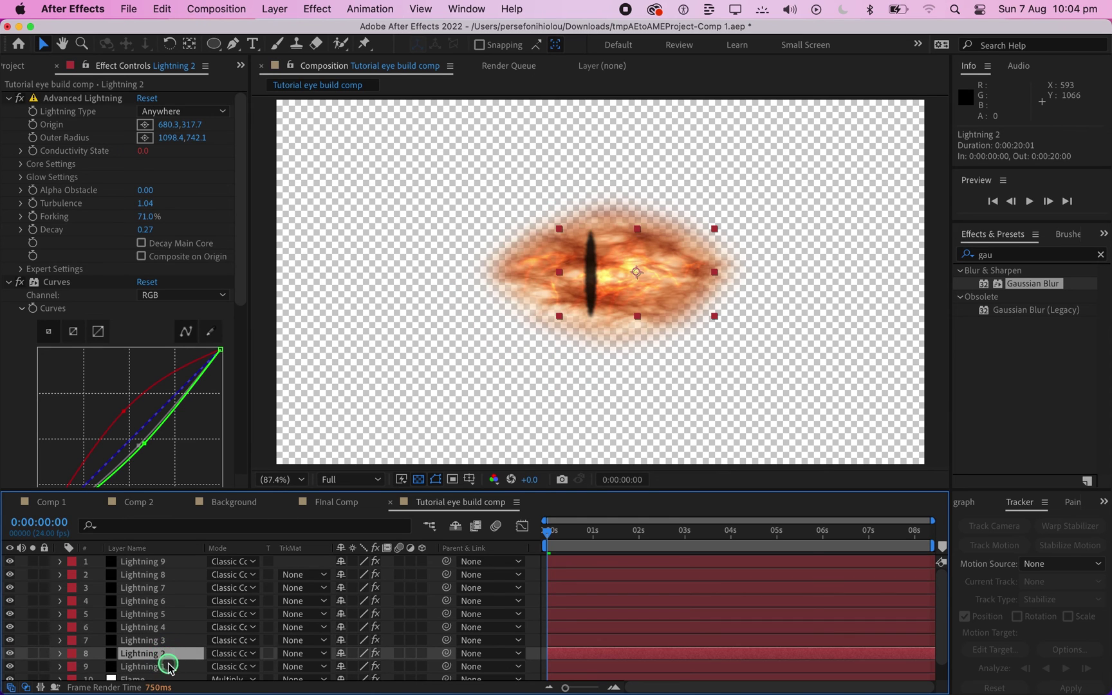
left_click(162, 666)
left_click(148, 375)
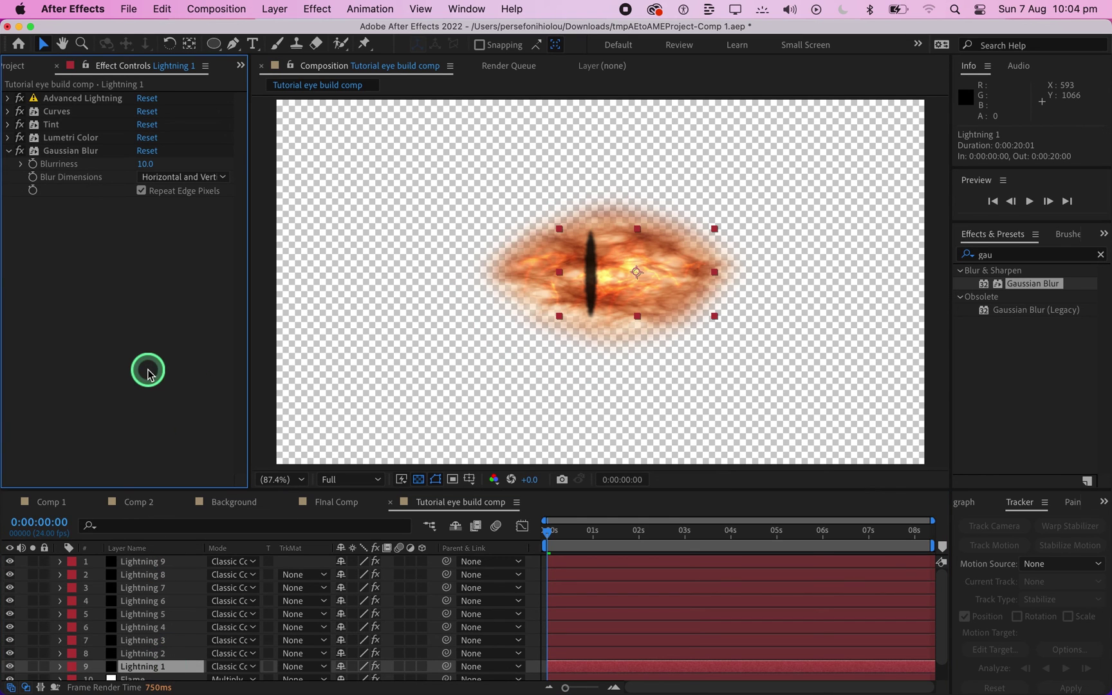
scroll(179, 621, "down", 2)
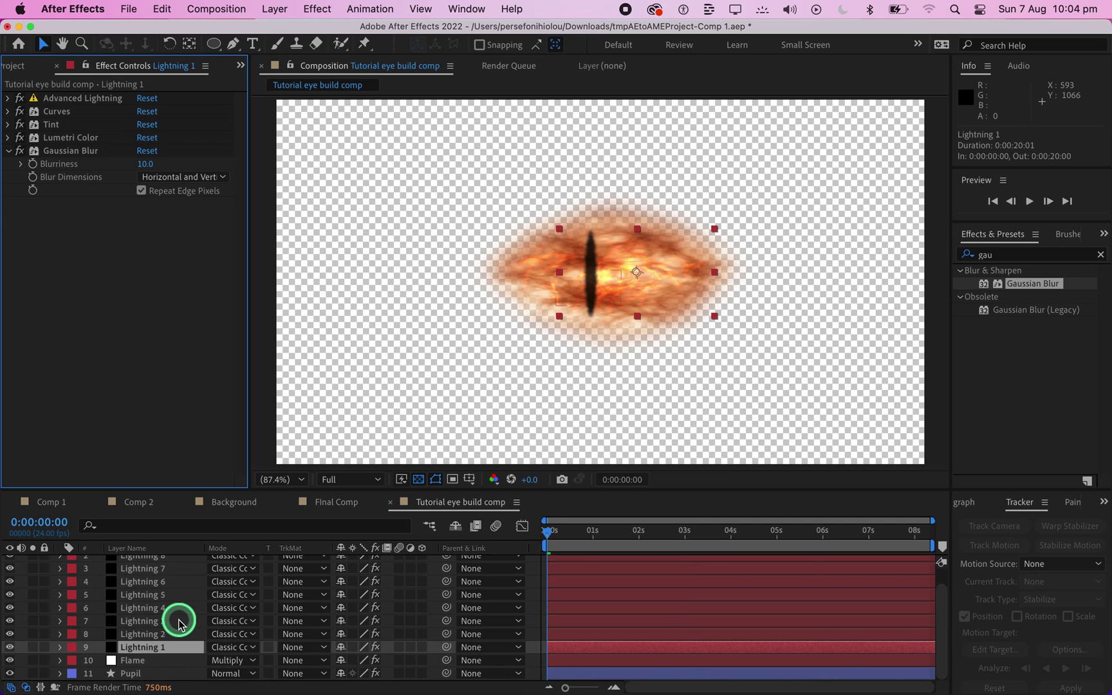
scroll(179, 623, "up", 2)
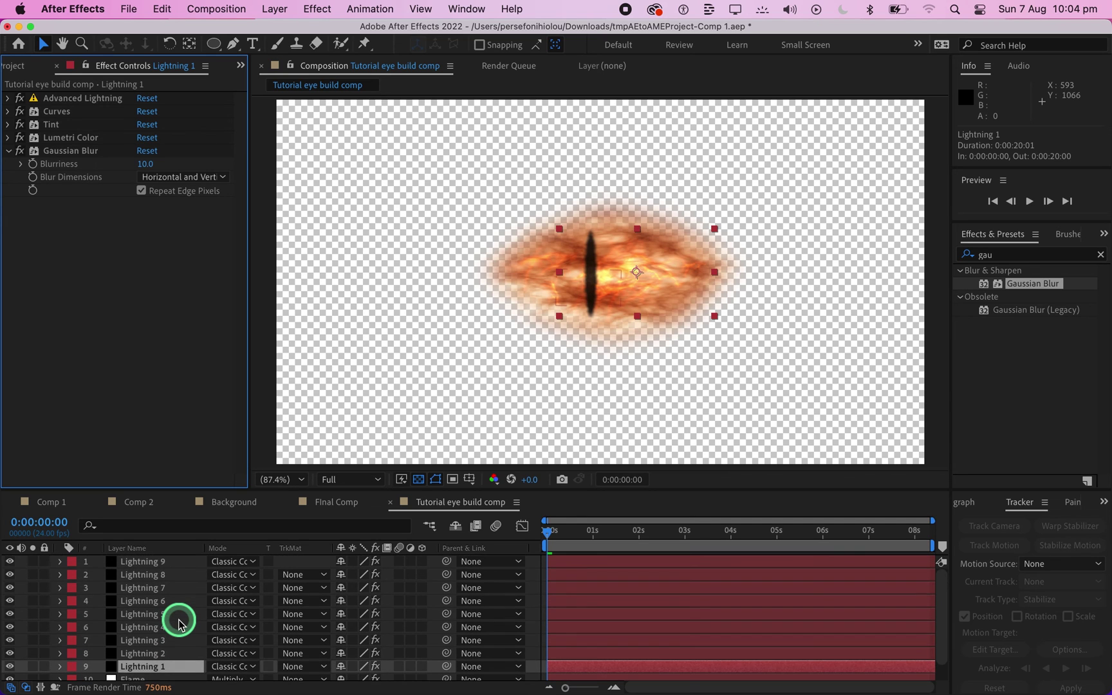
Add a new adjustment layer directly above the Lightning 9 layer
left_click(161, 563)
left_click(141, 366)
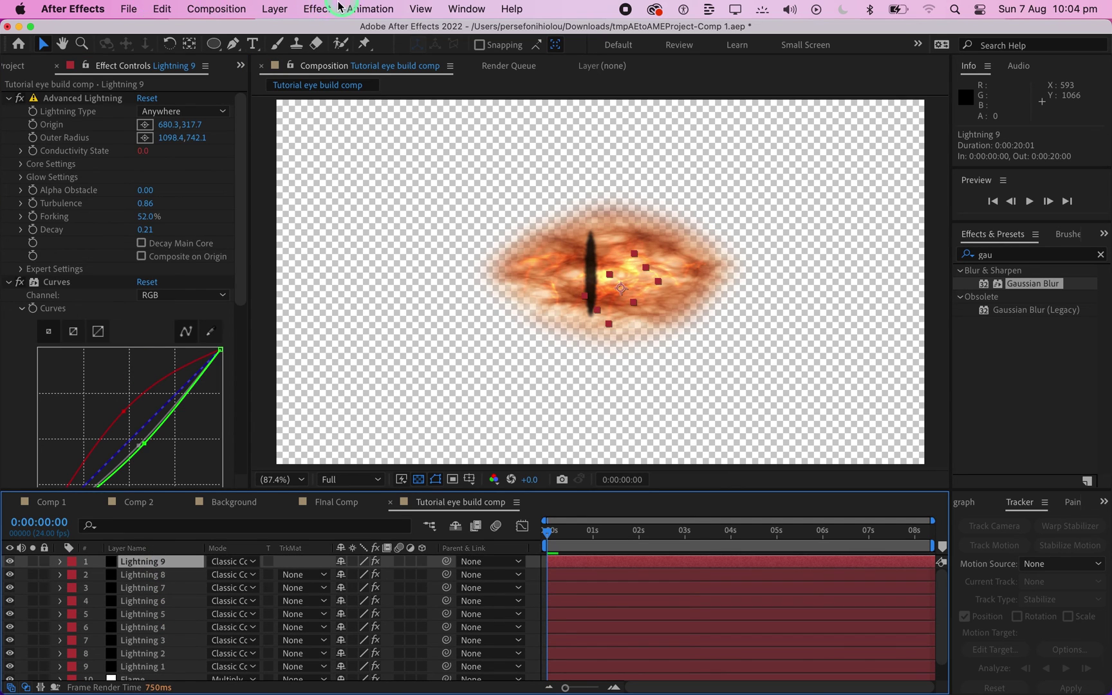
left_click(275, 9)
mouse_move(422, 33)
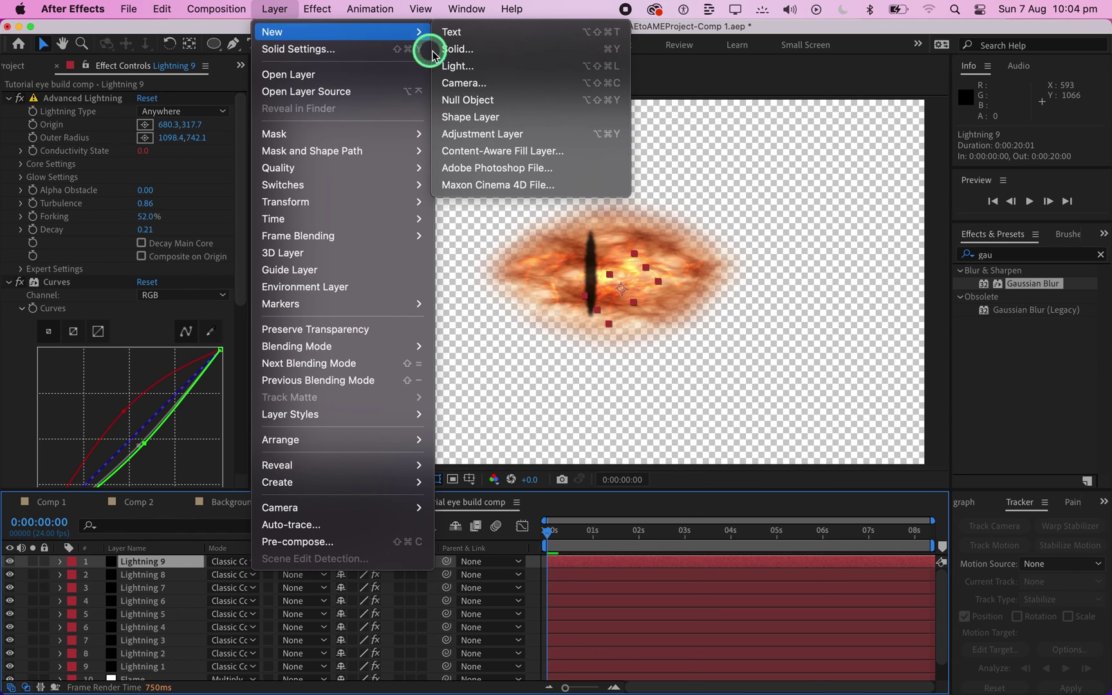
left_click(513, 137)
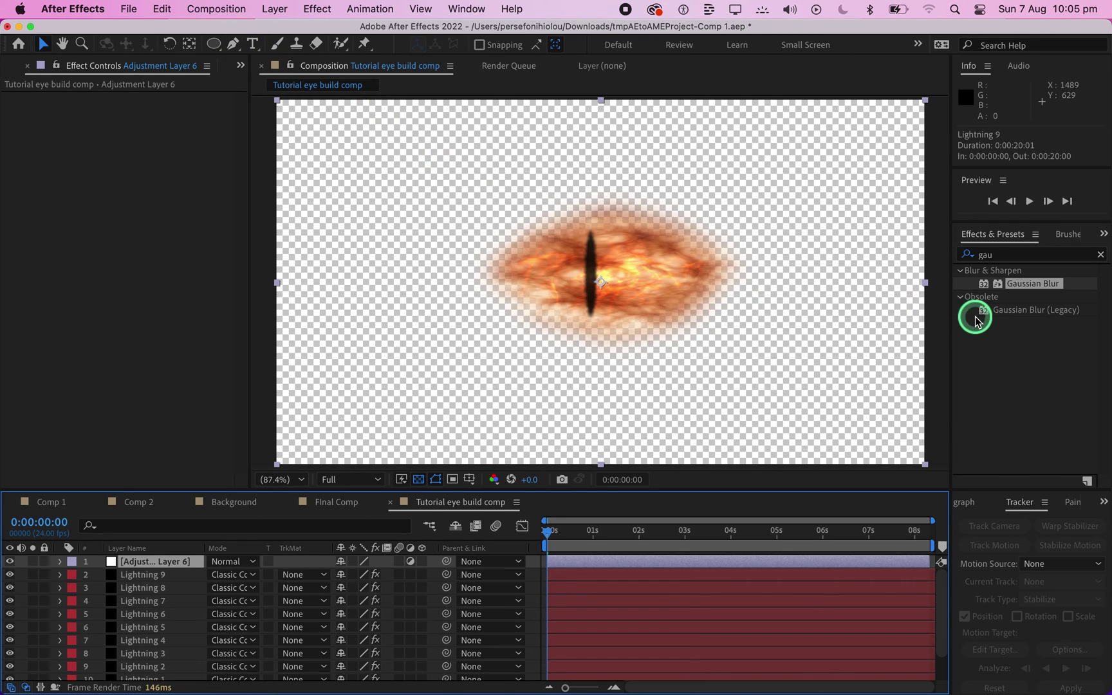
Search the effects for Saber and apply it to the new adjustment layer
left_click_drag(977, 322, 577, 399)
left_click_drag(385, 436, 1100, 258)
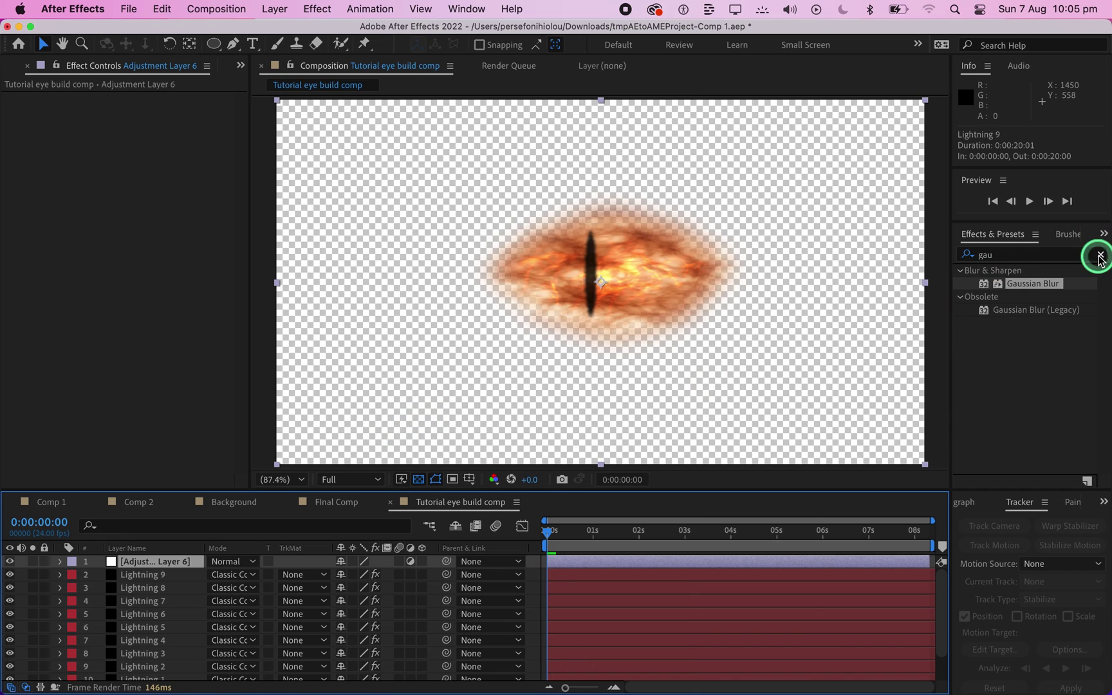
left_click(1102, 256)
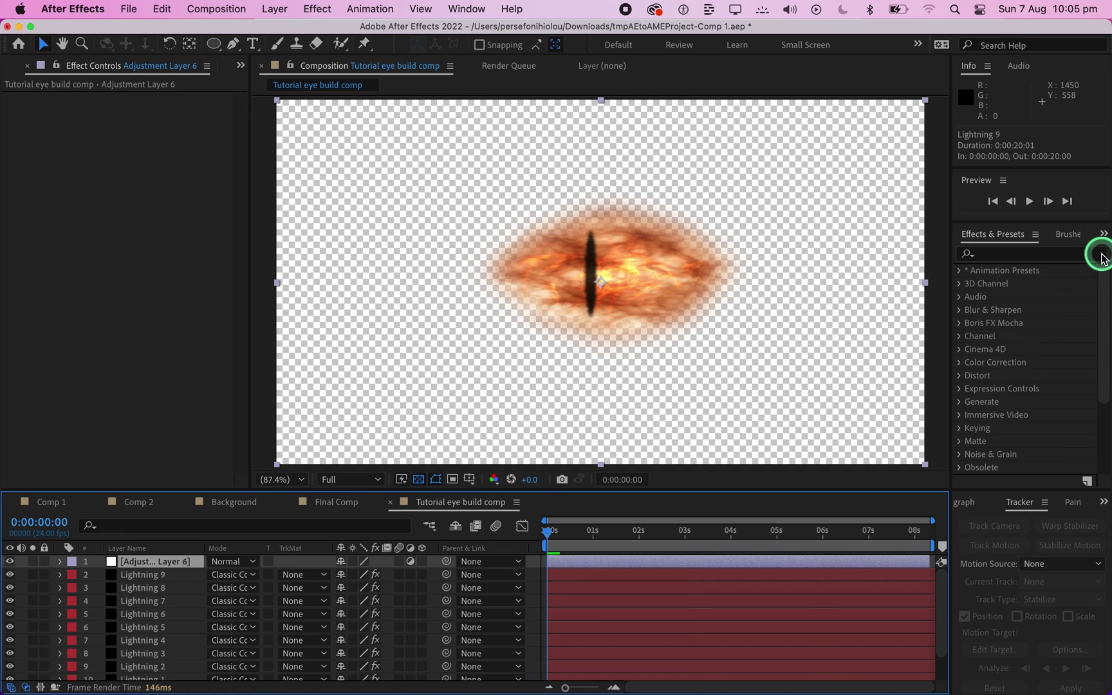
left_click(1043, 256)
type("saber")
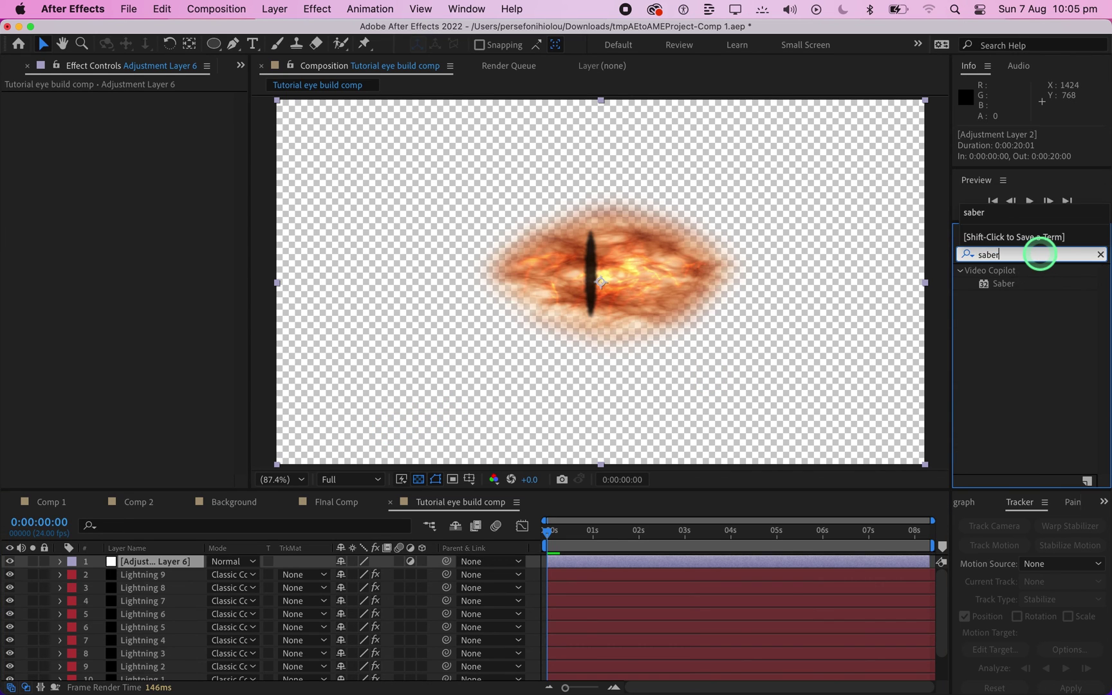
left_click_drag(999, 287, 187, 566)
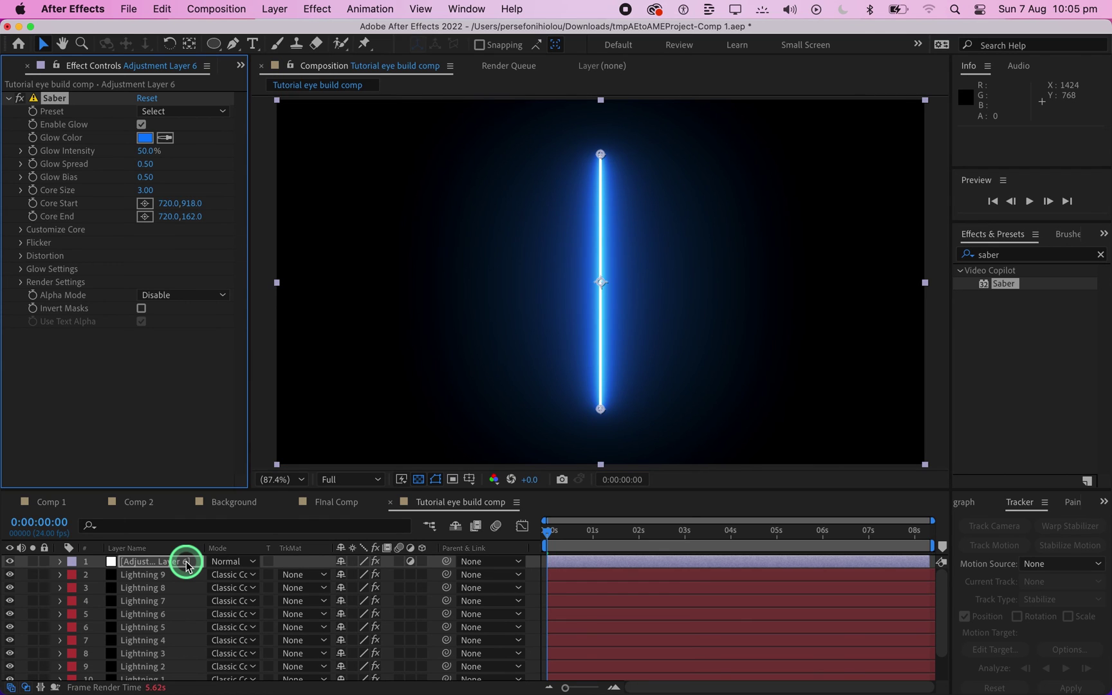
Set the Saber effect's preset to Electric and its Glow Color to orange FF7E00
left_click(186, 565)
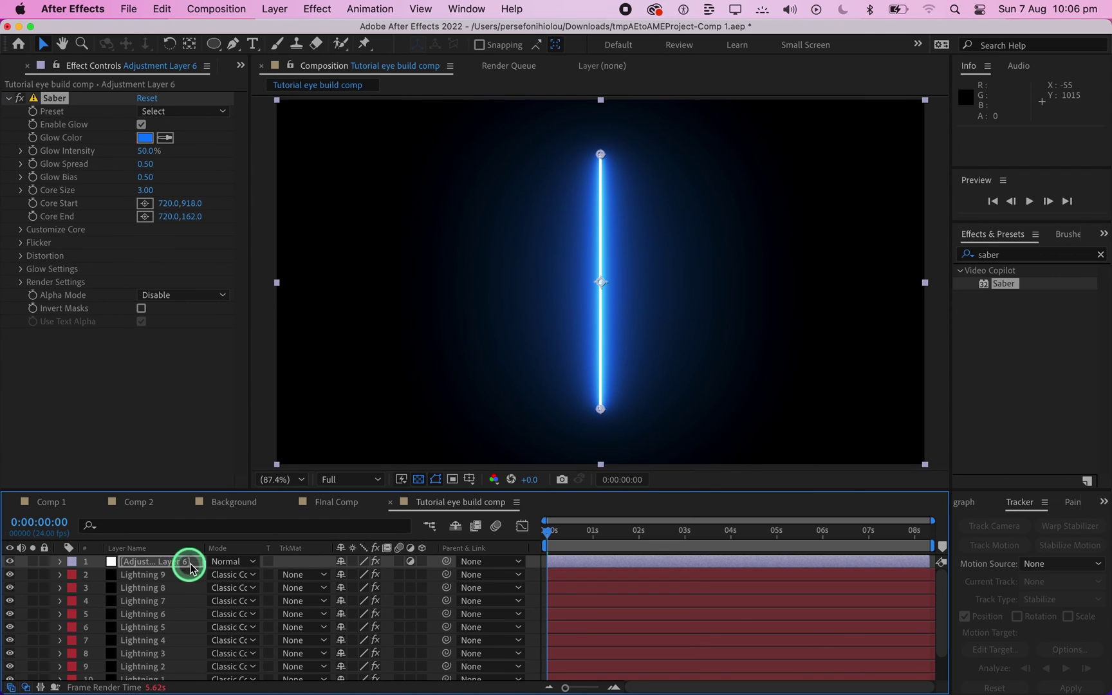
left_click(202, 115)
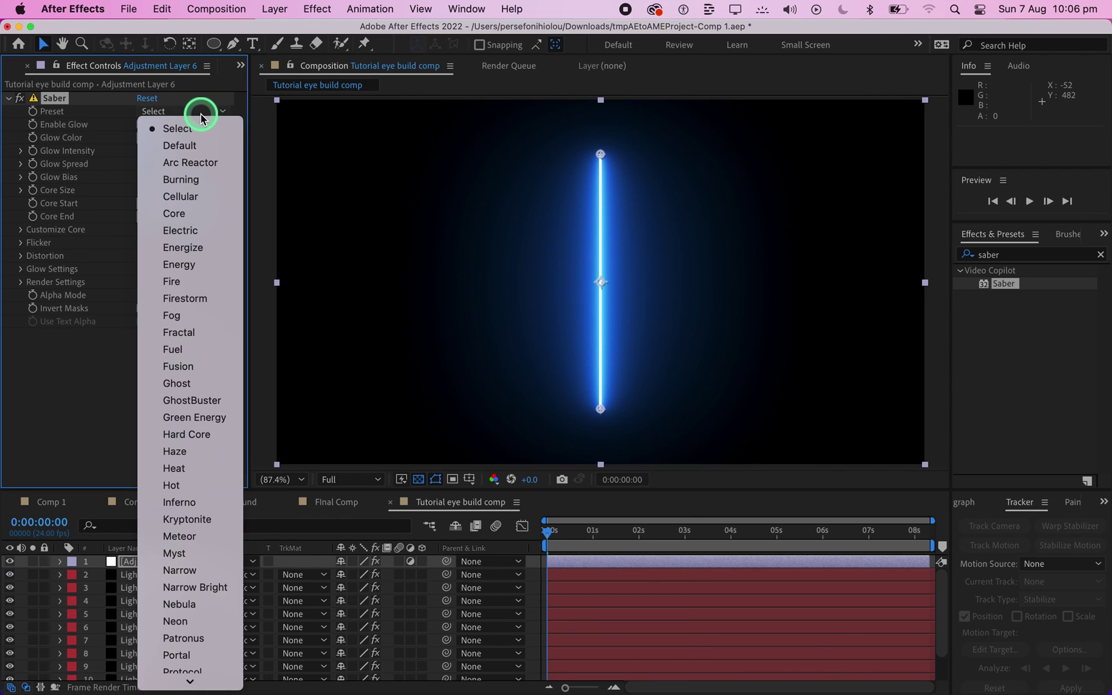
left_click(213, 230)
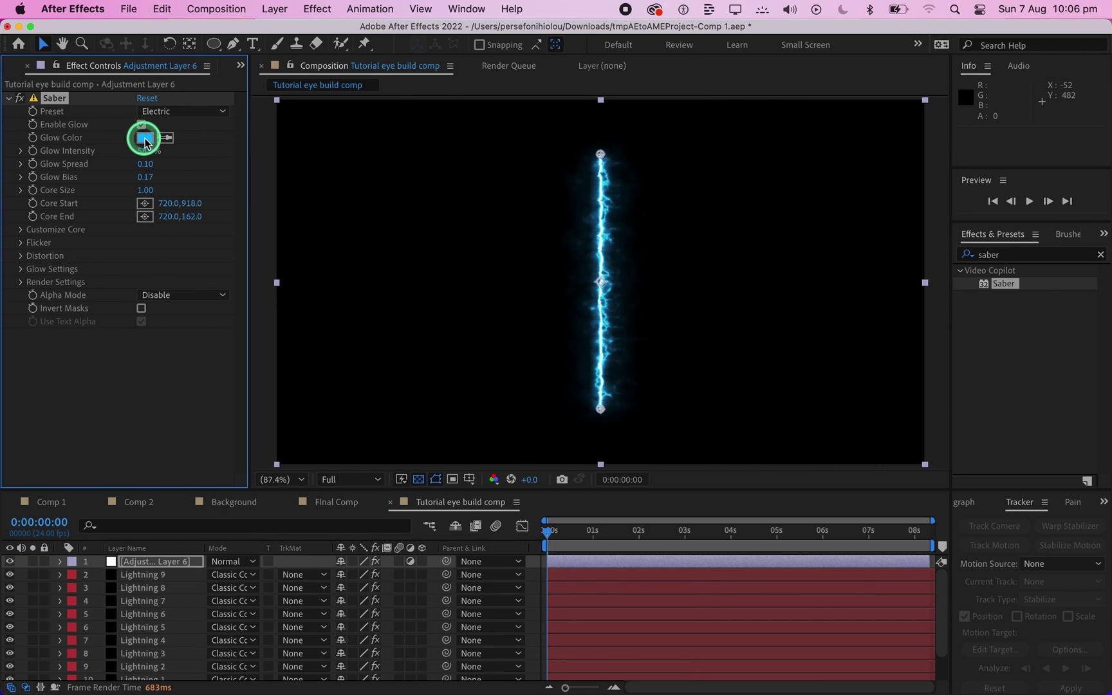
left_click(146, 139)
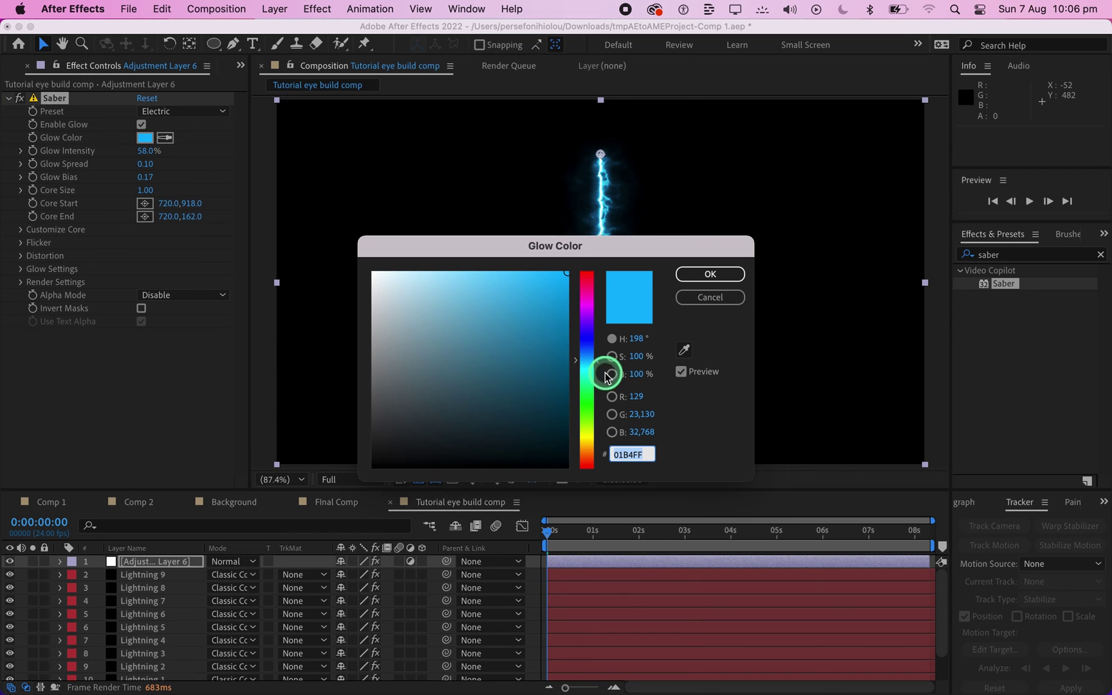
left_click_drag(599, 362, 598, 453)
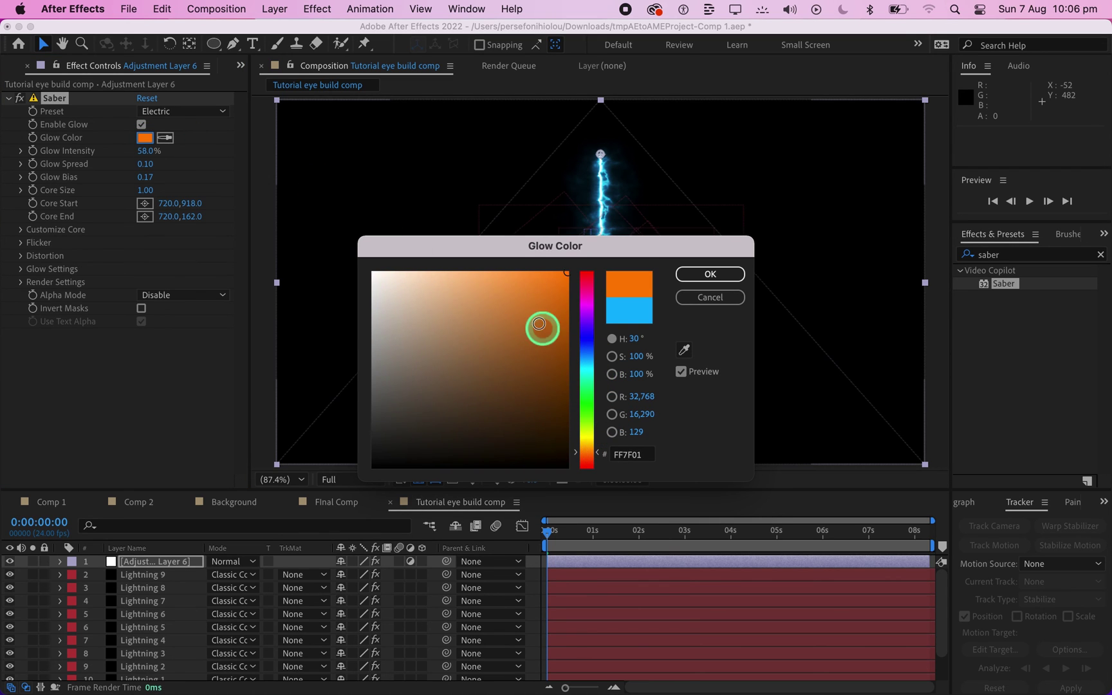
mouse_move(542, 326)
left_mouse_down()
mouse_move(558, 282)
mouse_move(631, 234)
left_mouse_up()
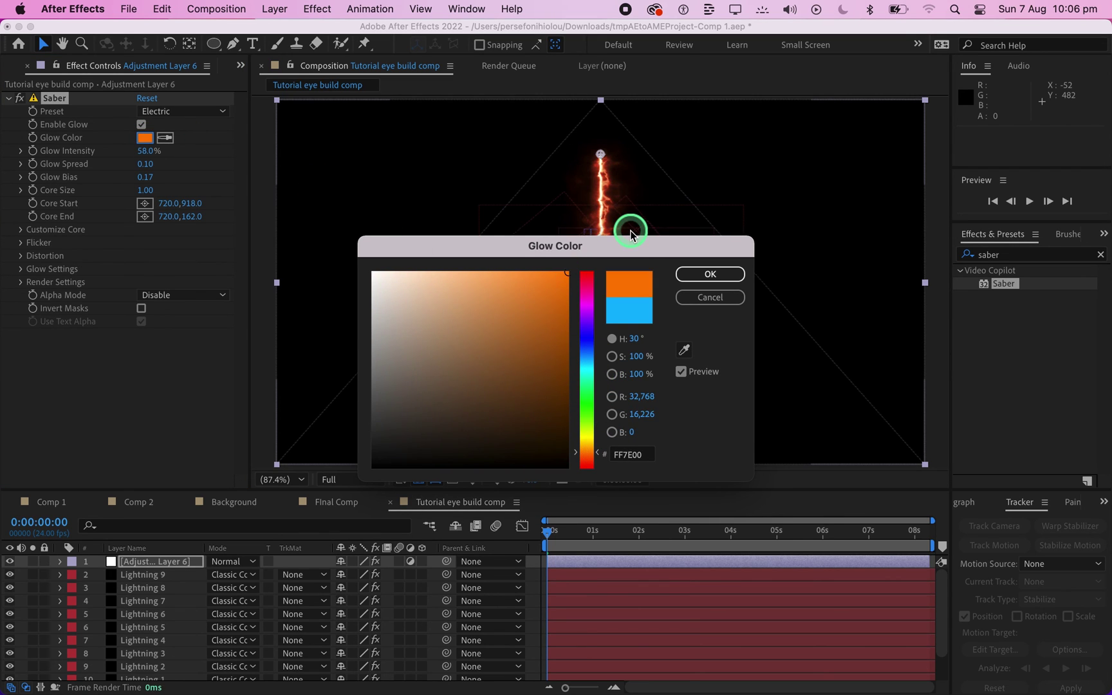
left_click(712, 275)
Set the Saber effect's Glow Spread to 0.10 and its Core Size to 1.20
left_click(154, 155)
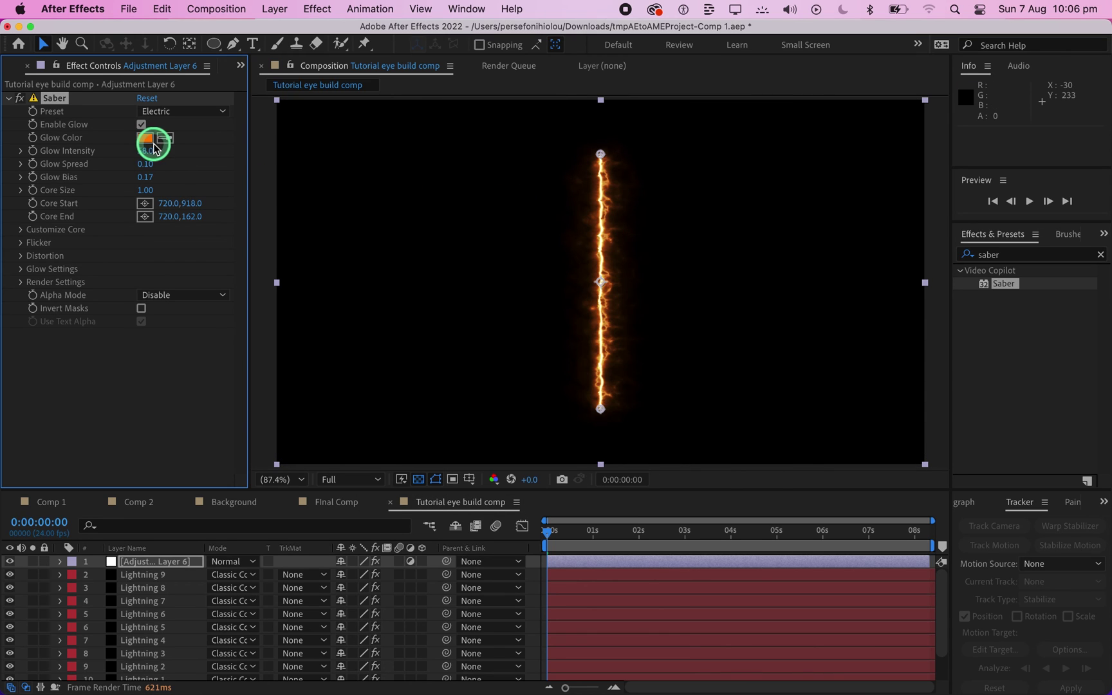
left_click(144, 164)
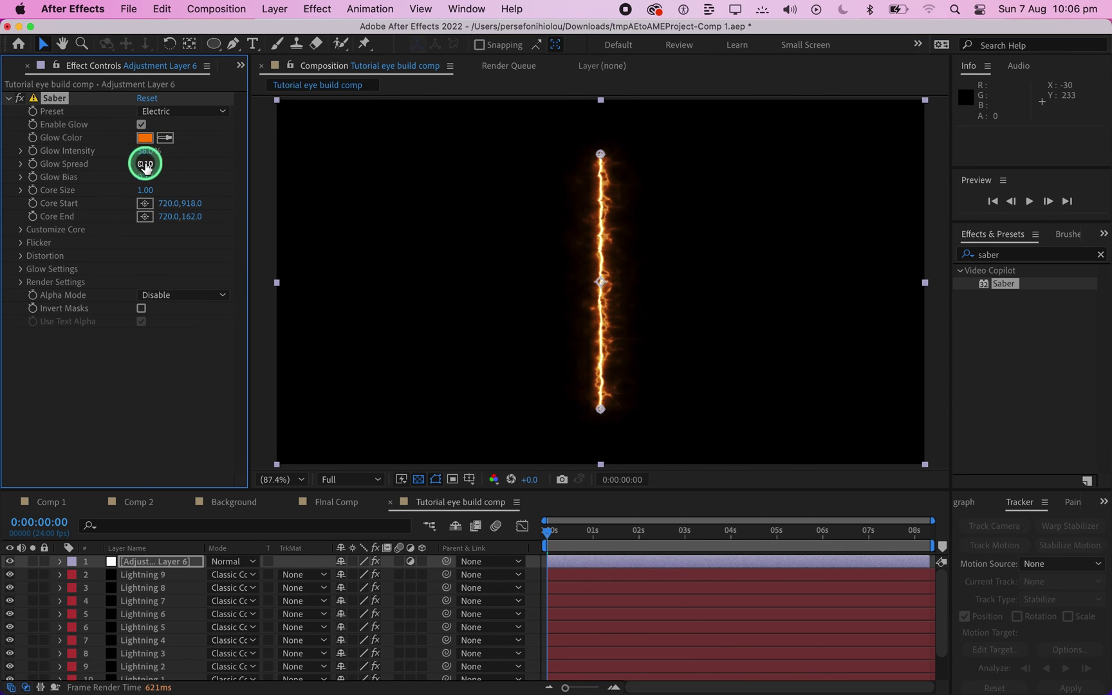
left_click(143, 165)
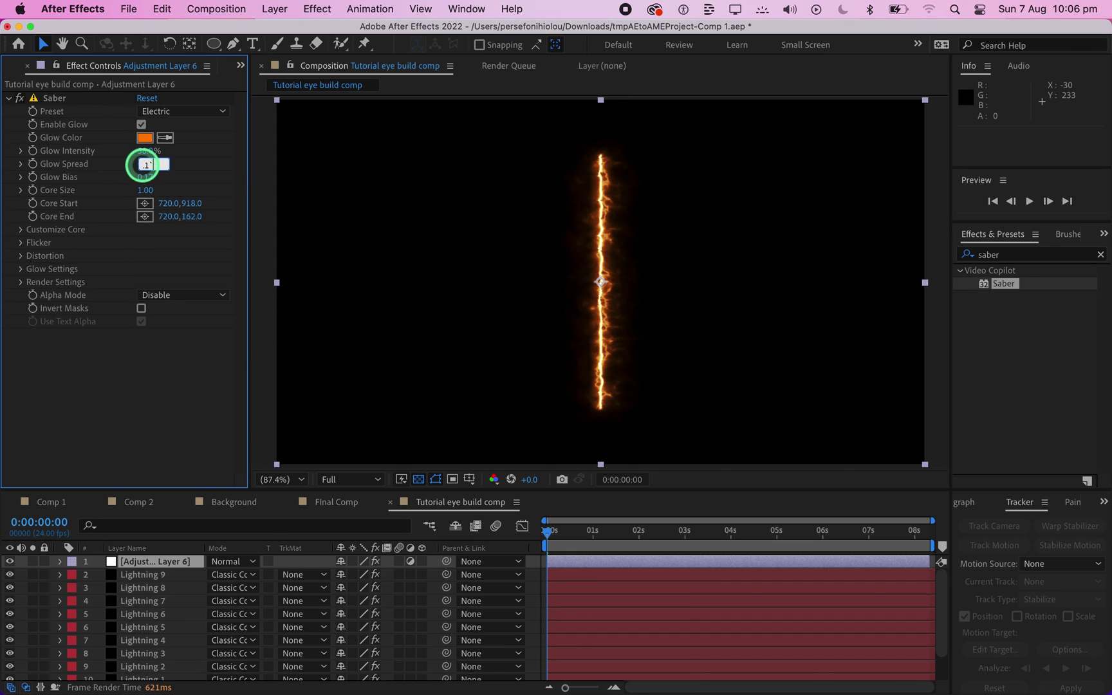
type(".1")
key("Return")
left_click(170, 188)
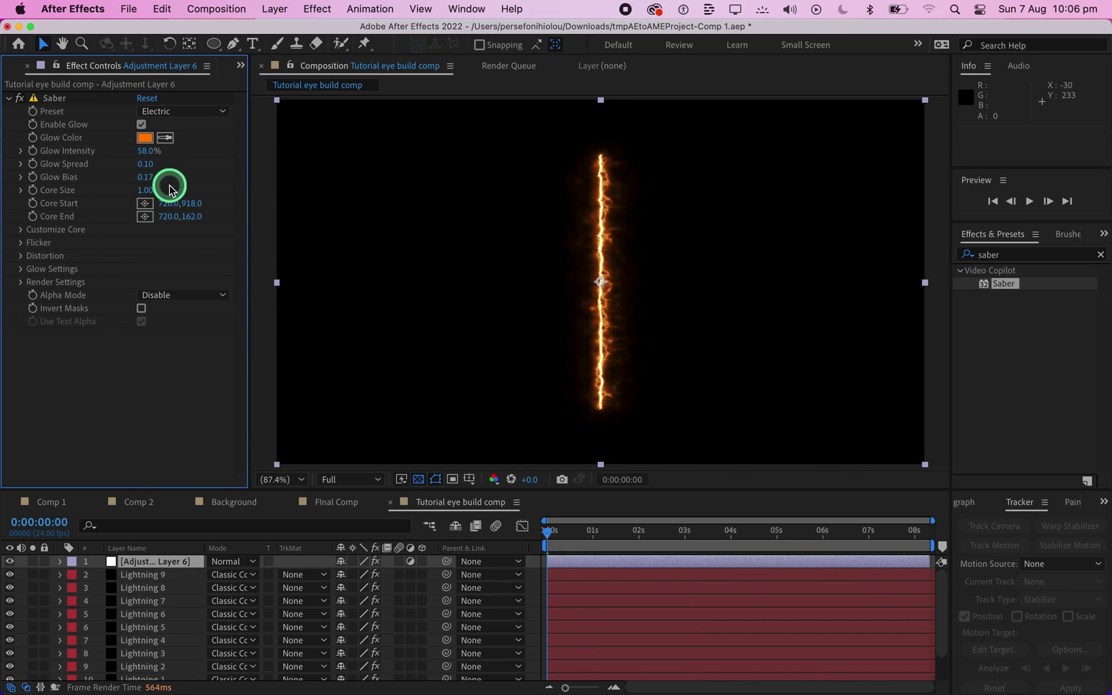
left_click(146, 190)
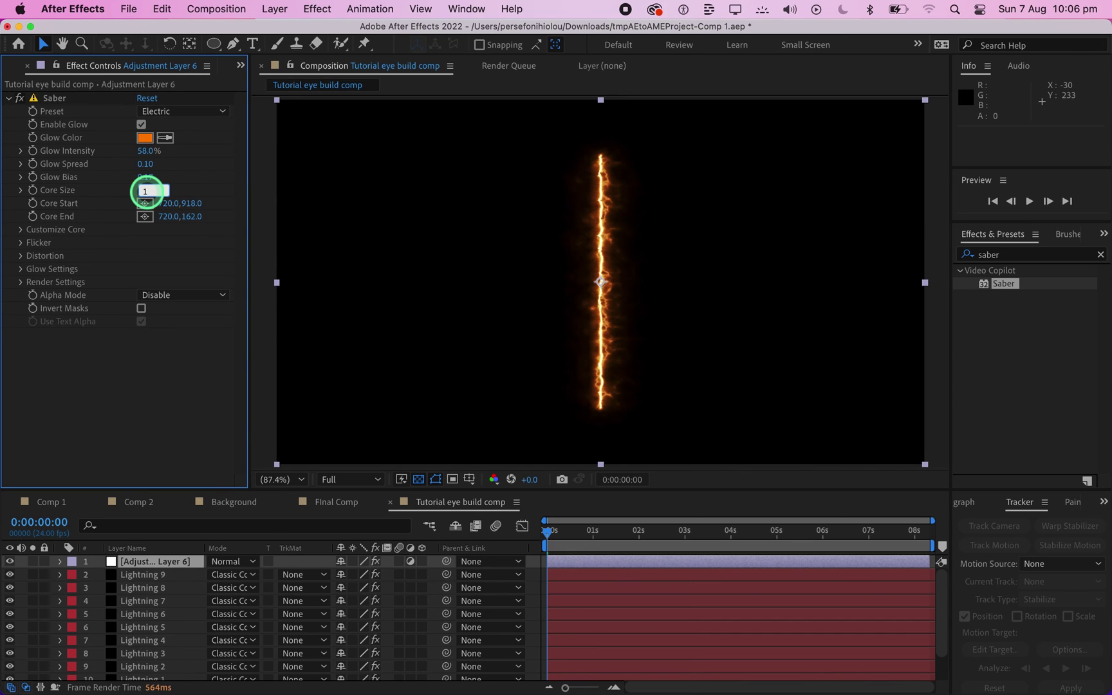
type("1.2")
key("Return")
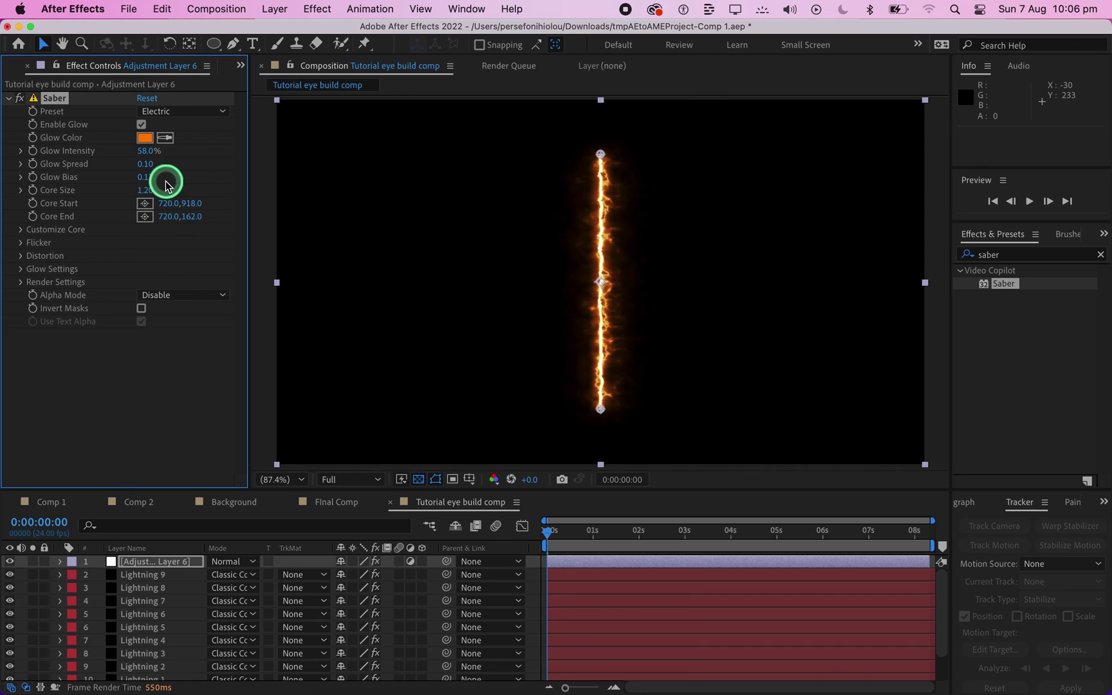
Expand Saber's Customize Core and Flicker settings and set Flicker Intensity to 100%
left_click(20, 230)
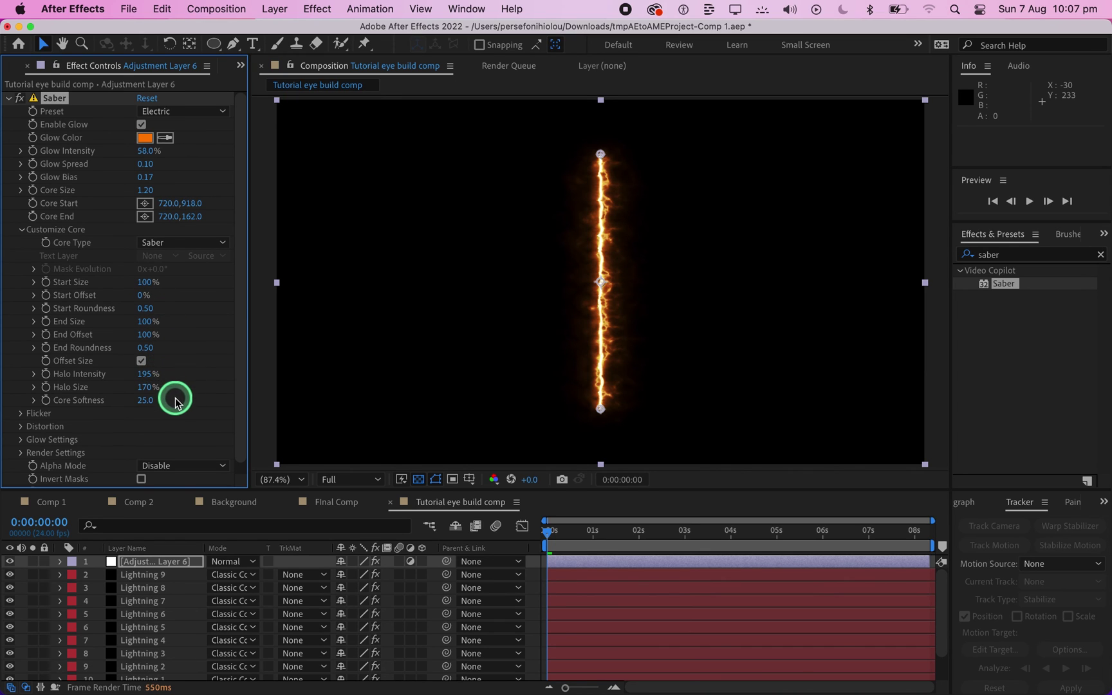
scroll(175, 400, "down", 1)
left_click(20, 403)
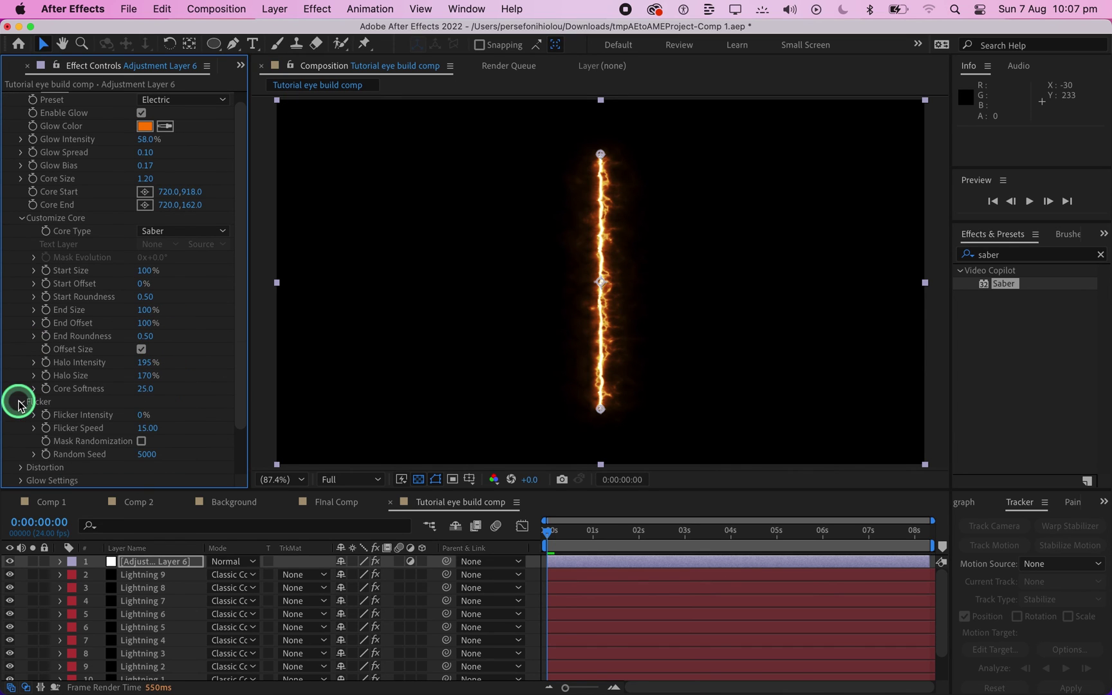
left_click(143, 415)
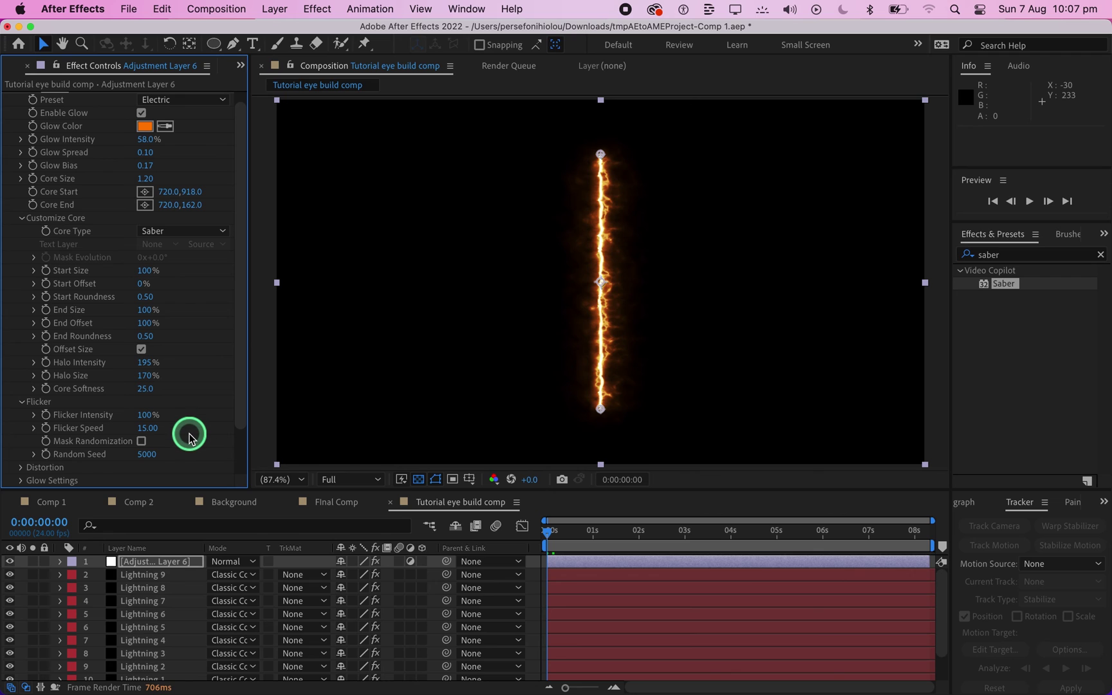
Examine the parameters inside Saber's Glow Settings group
scroll(189, 438, "down", 4)
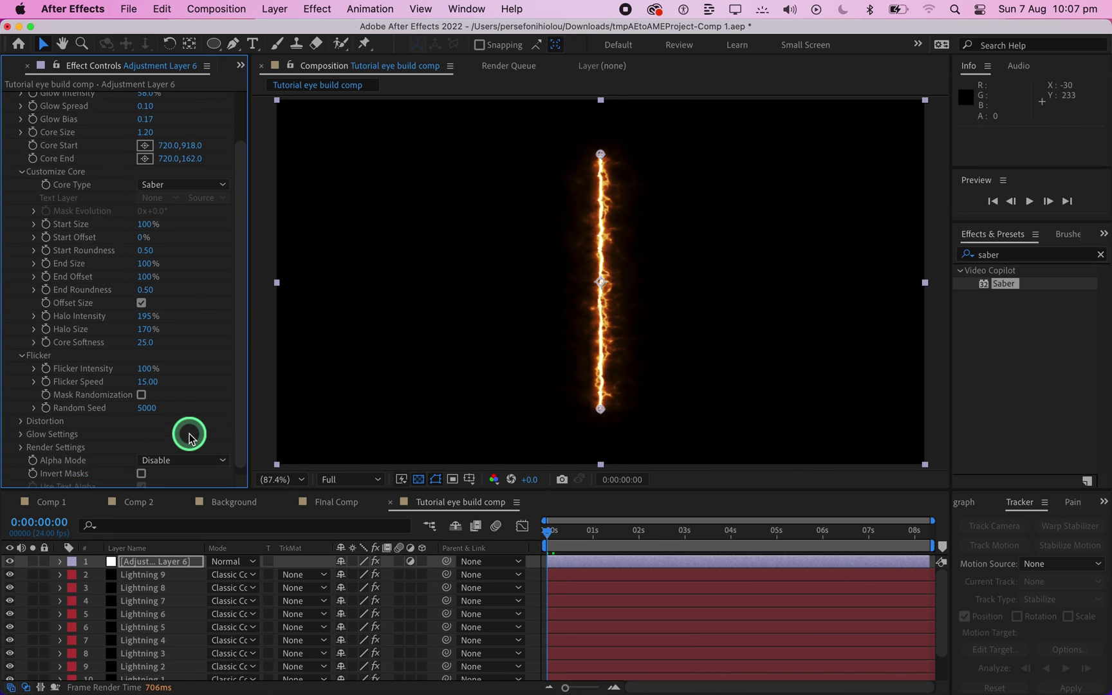
left_click(21, 428)
scroll(21, 430, "down", 7)
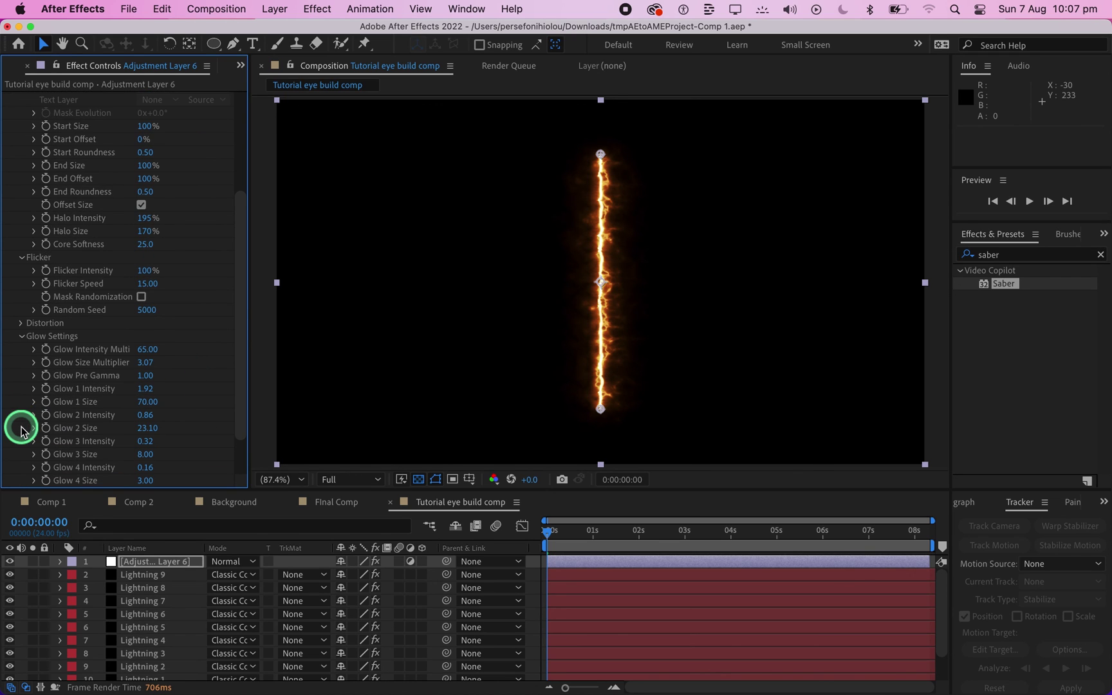
scroll(21, 430, "up", 7)
left_click(22, 428)
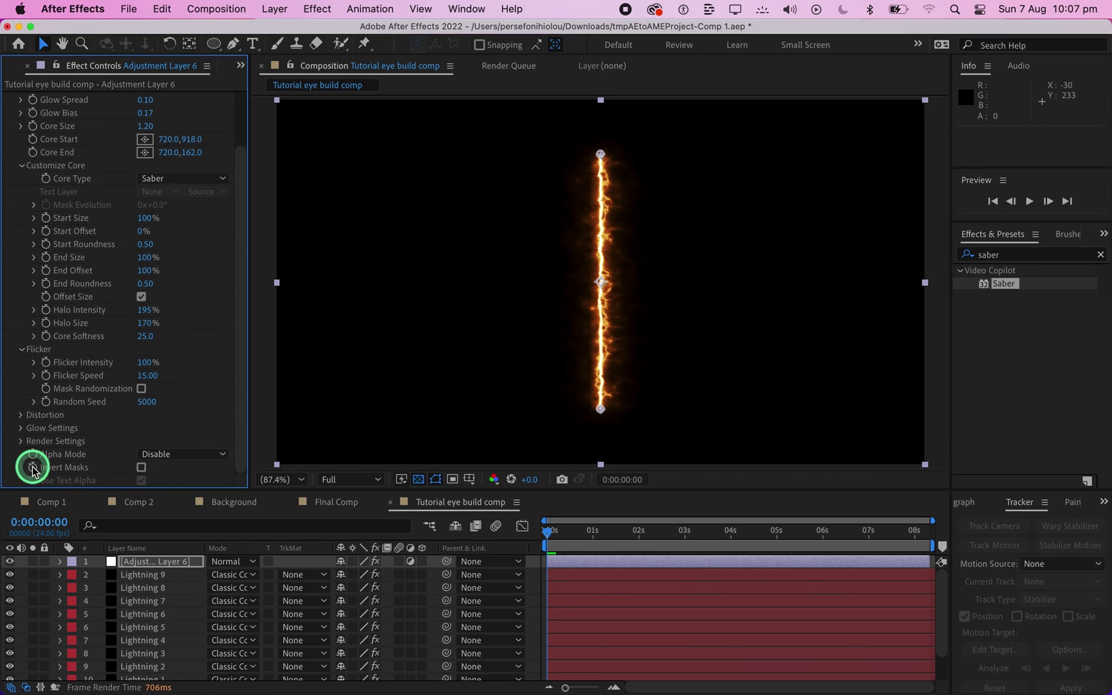
scroll(170, 424, "up", 5)
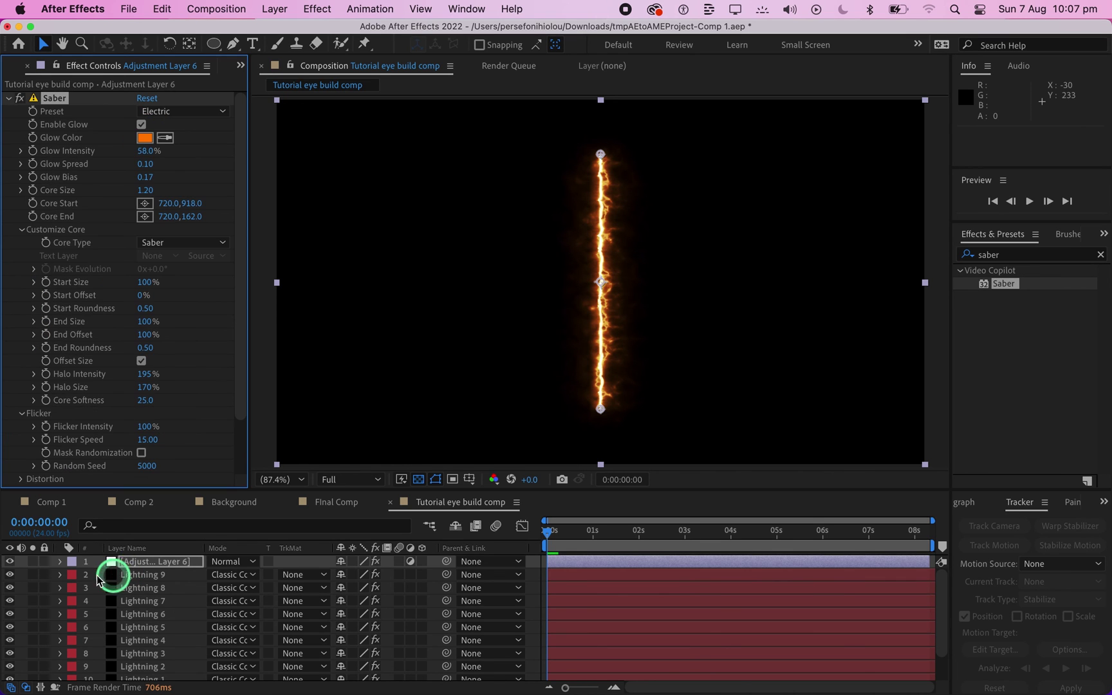
Hide the Saber adjustment layer and trace a jagged closed mask on it around the eye's outline with the Pen tool
left_click(9, 561)
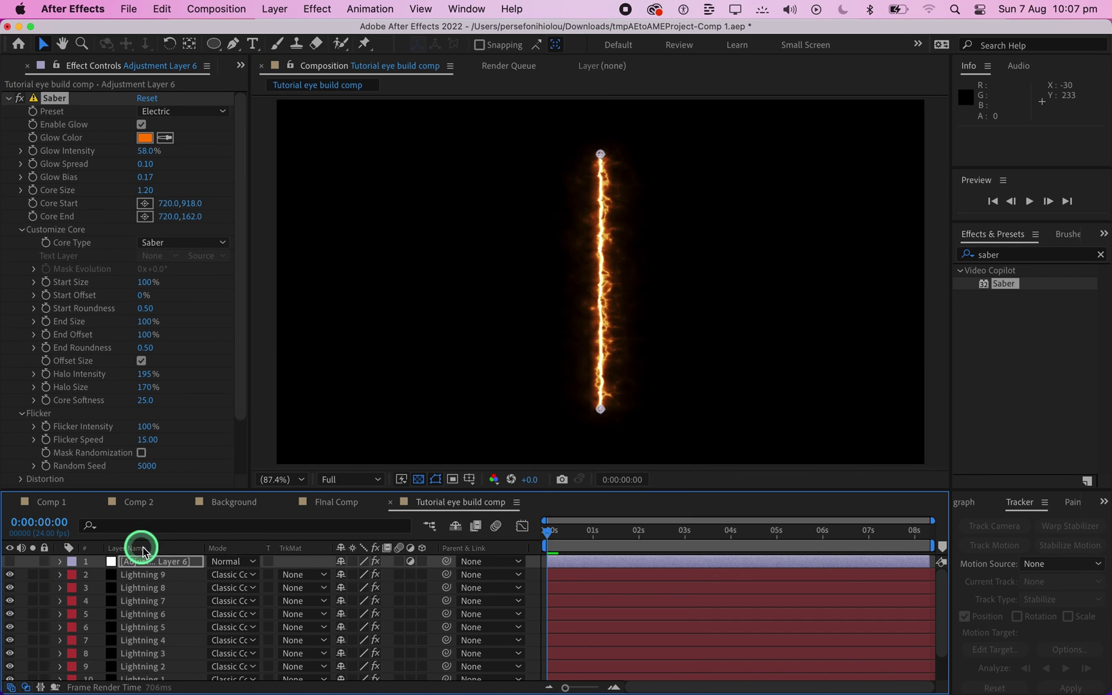
left_click(153, 561)
left_click(234, 43)
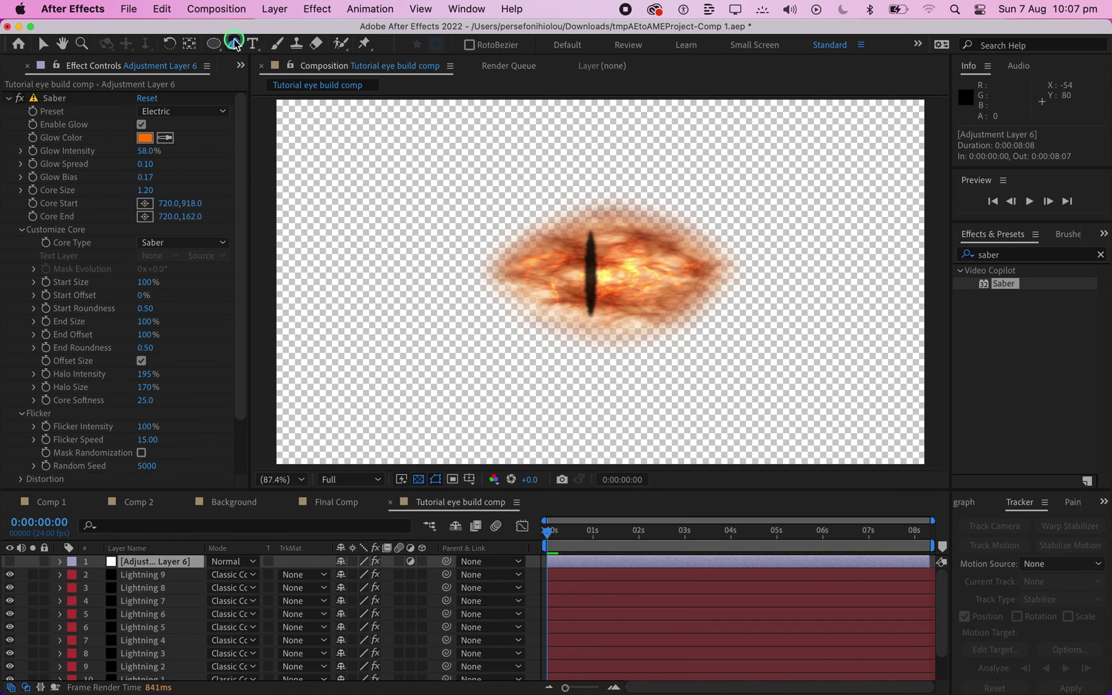
left_click(493, 273)
left_click(538, 237)
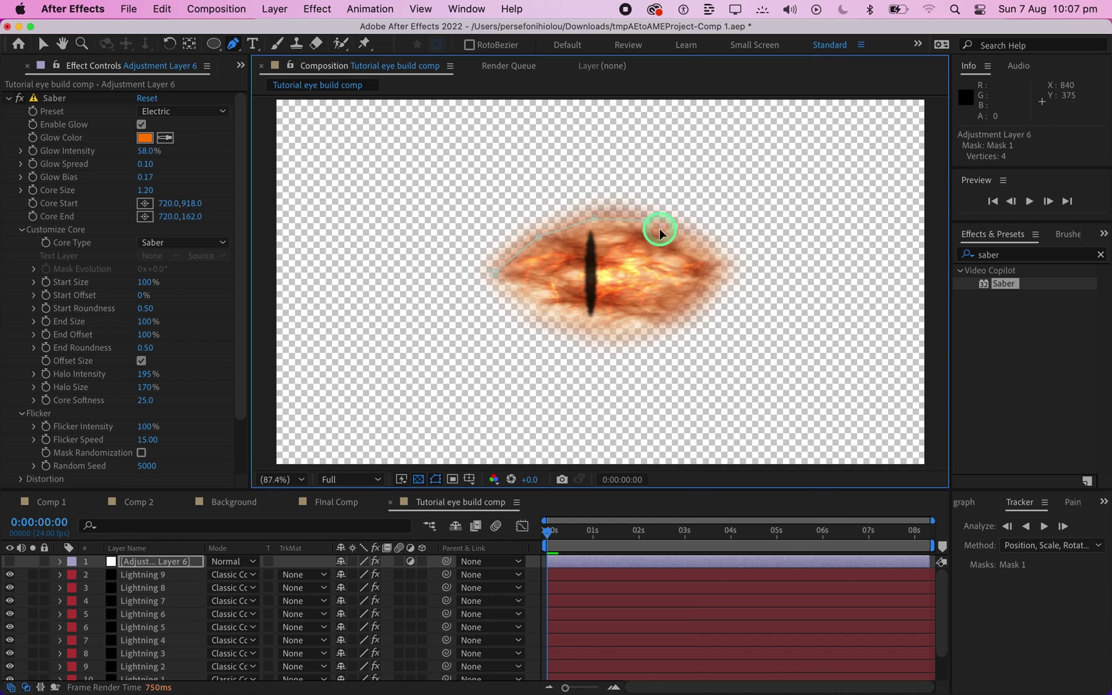
left_click(699, 306)
left_click(666, 328)
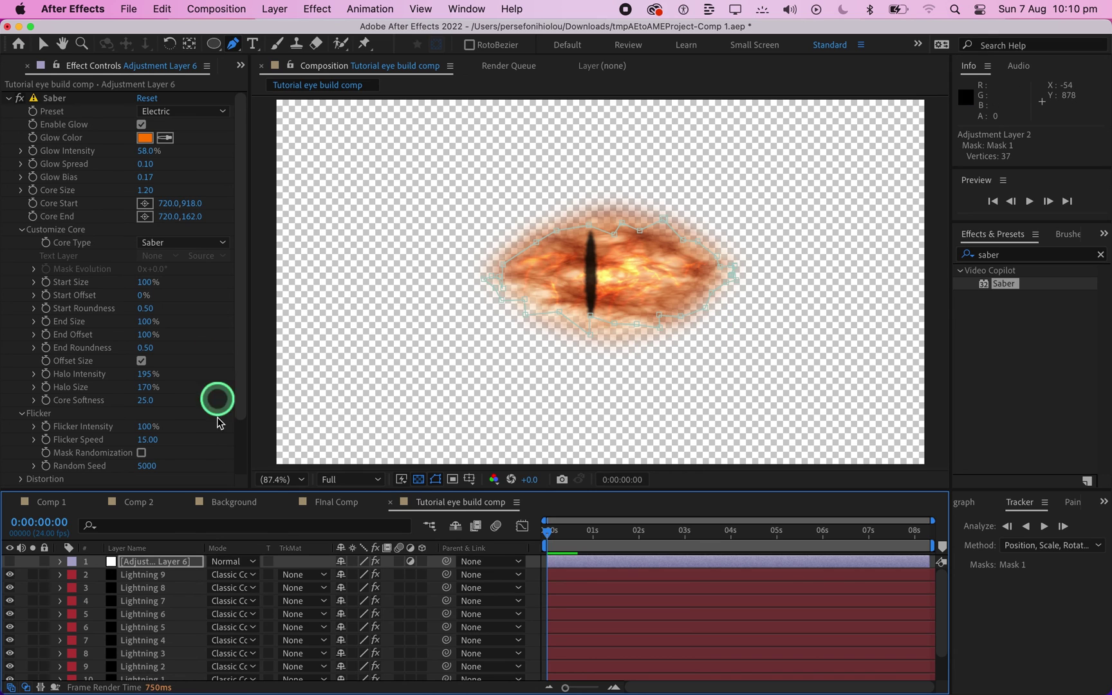
Show the adjustment layer again and set Saber's Core Type to Layer Masks
left_click(10, 562)
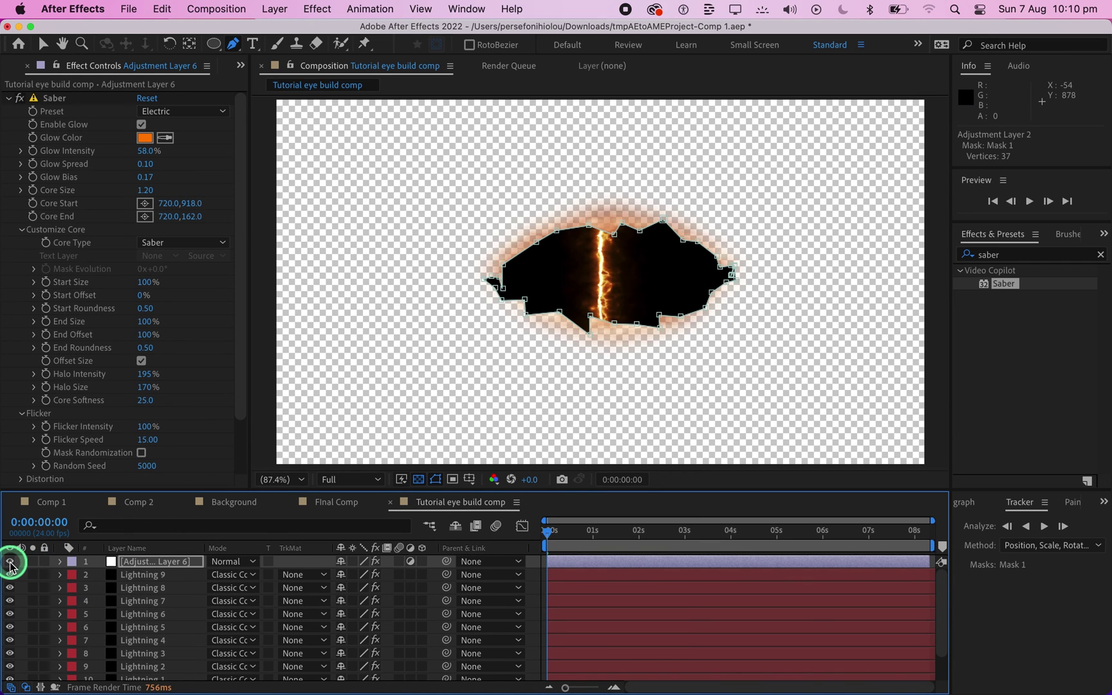
left_click(204, 249)
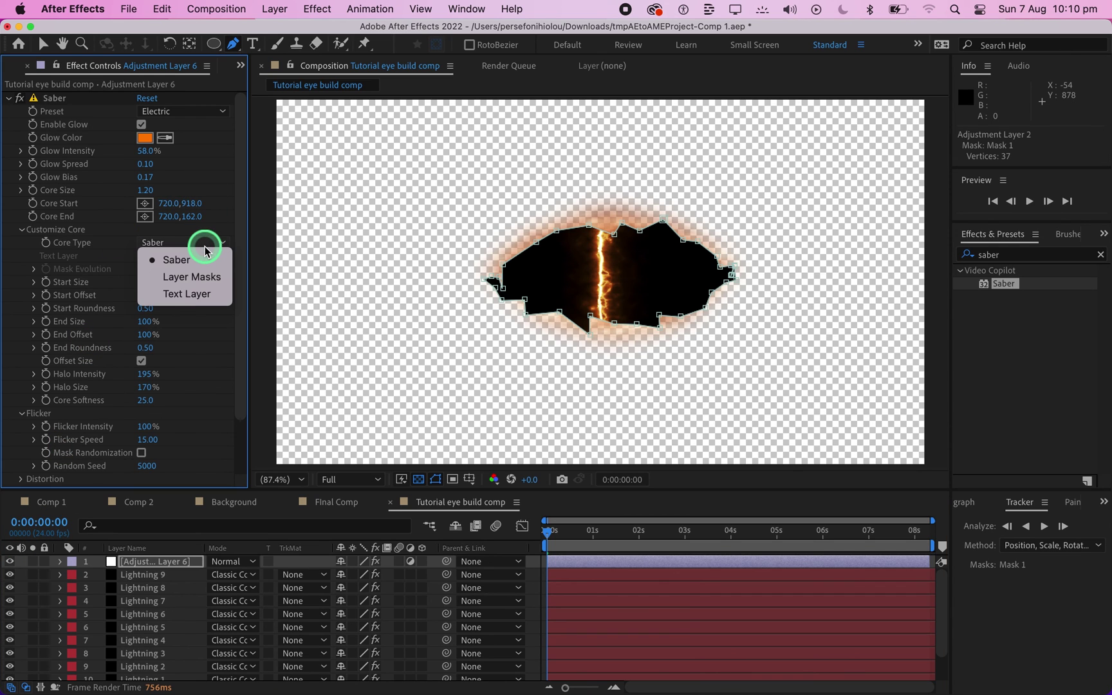
left_click(209, 276)
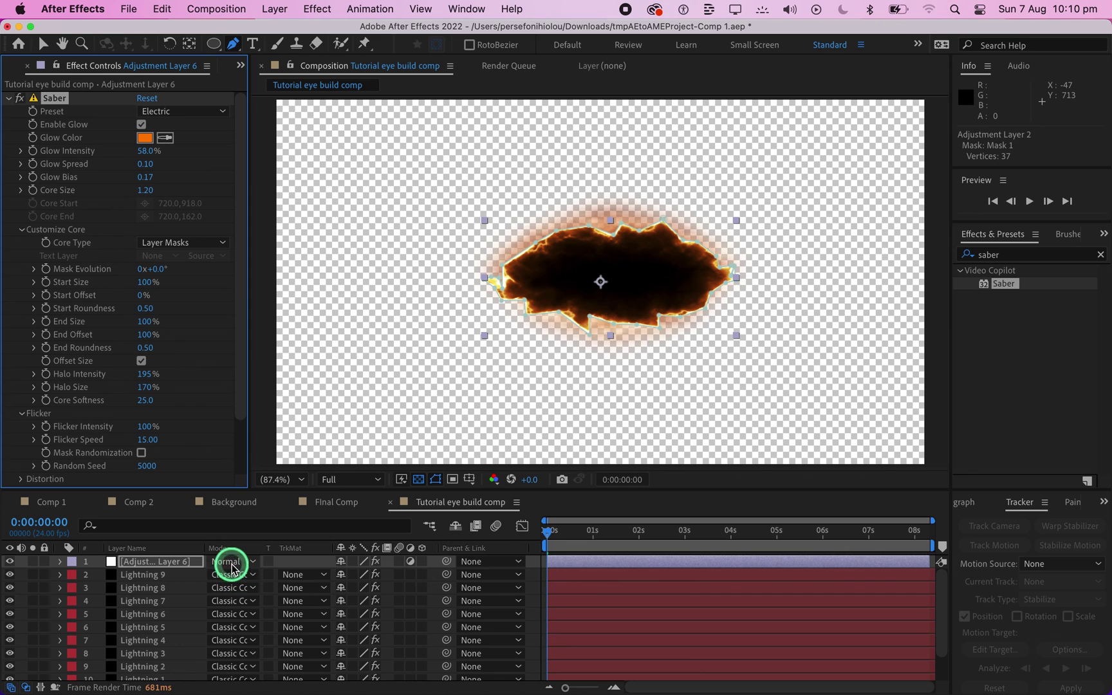
Change the Saber adjustment layer's blending mode to Screen
left_click(231, 562)
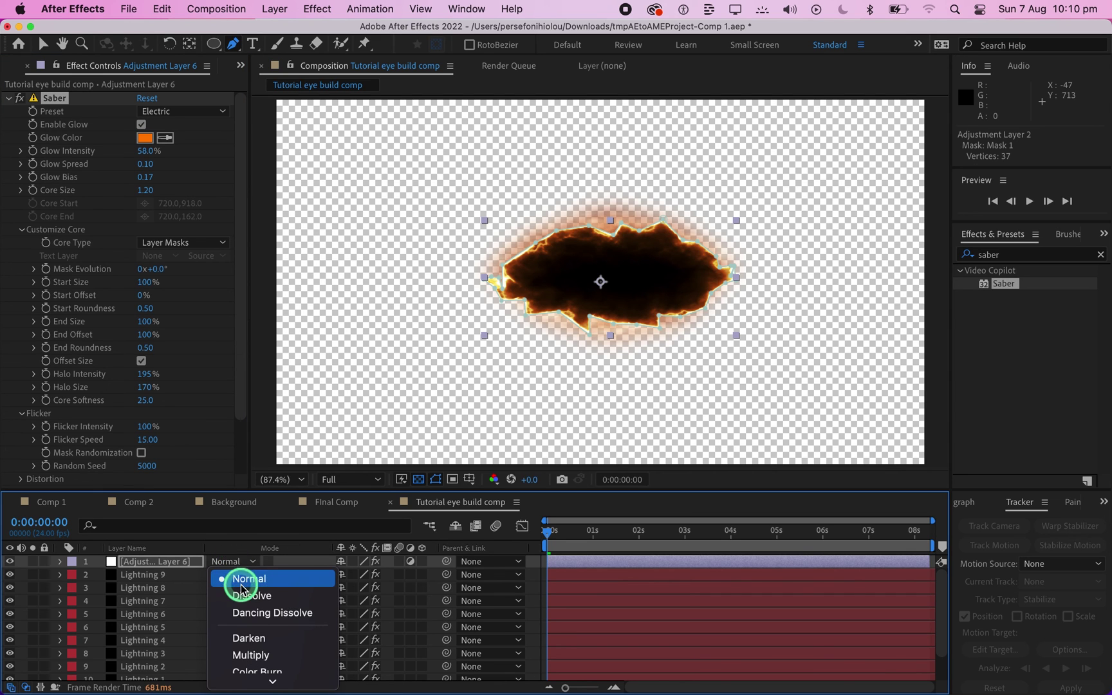
scroll(261, 608, "down", 5)
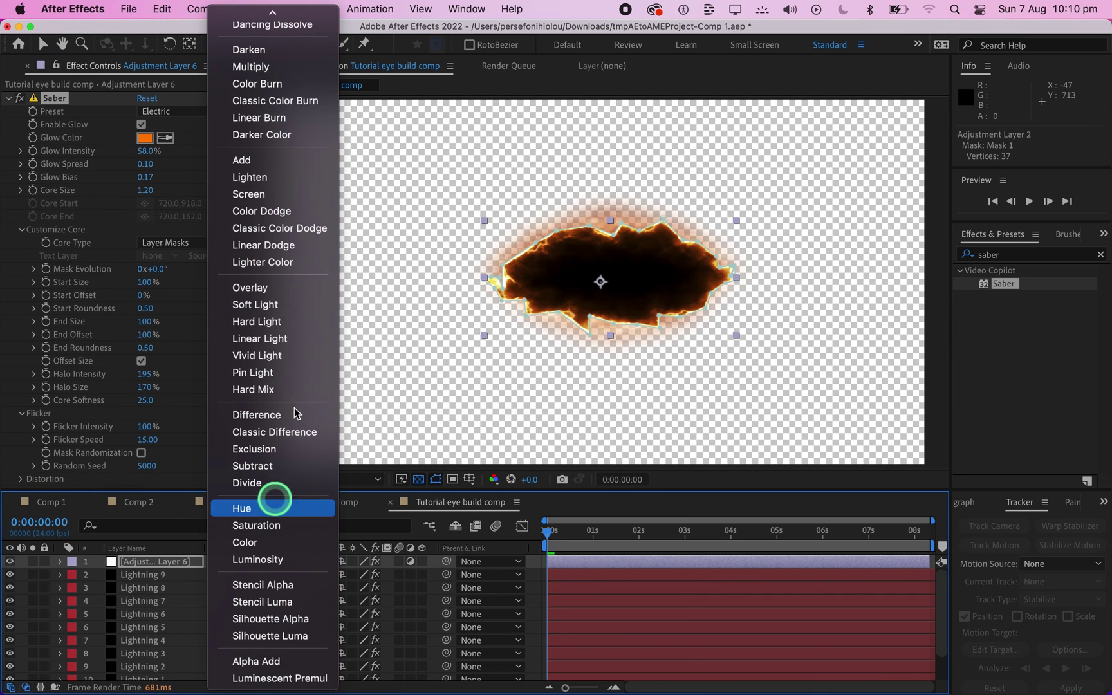
left_click(280, 194)
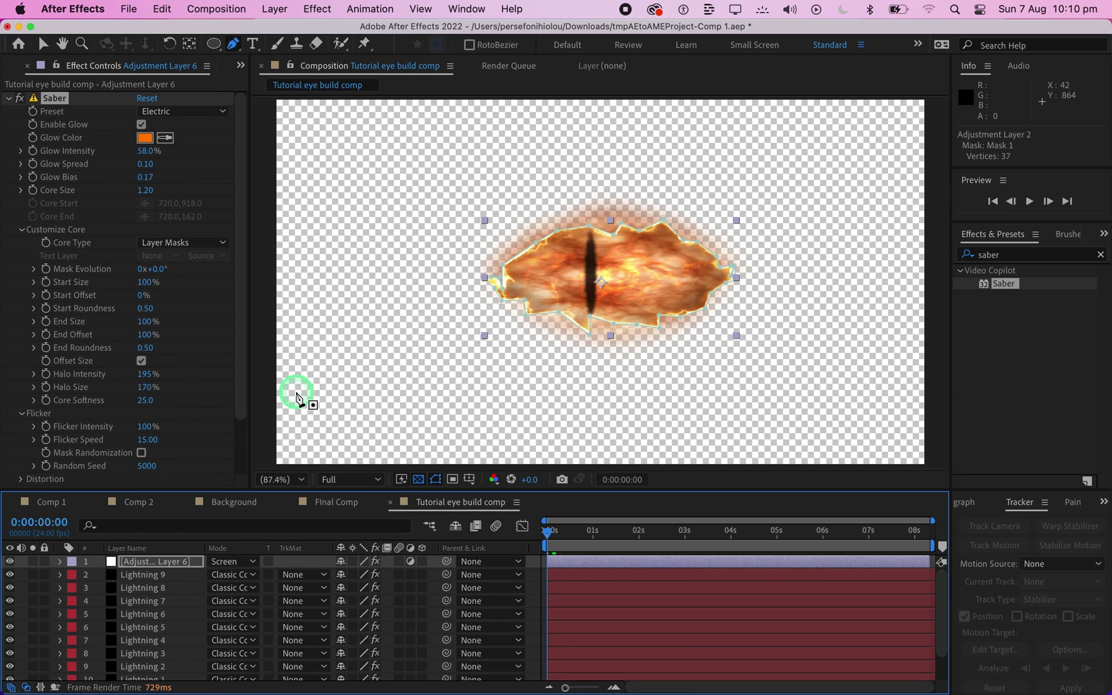
Set the Mask Feather of the adjustment layer's Mask 1 to 100 pixels
left_click(61, 562)
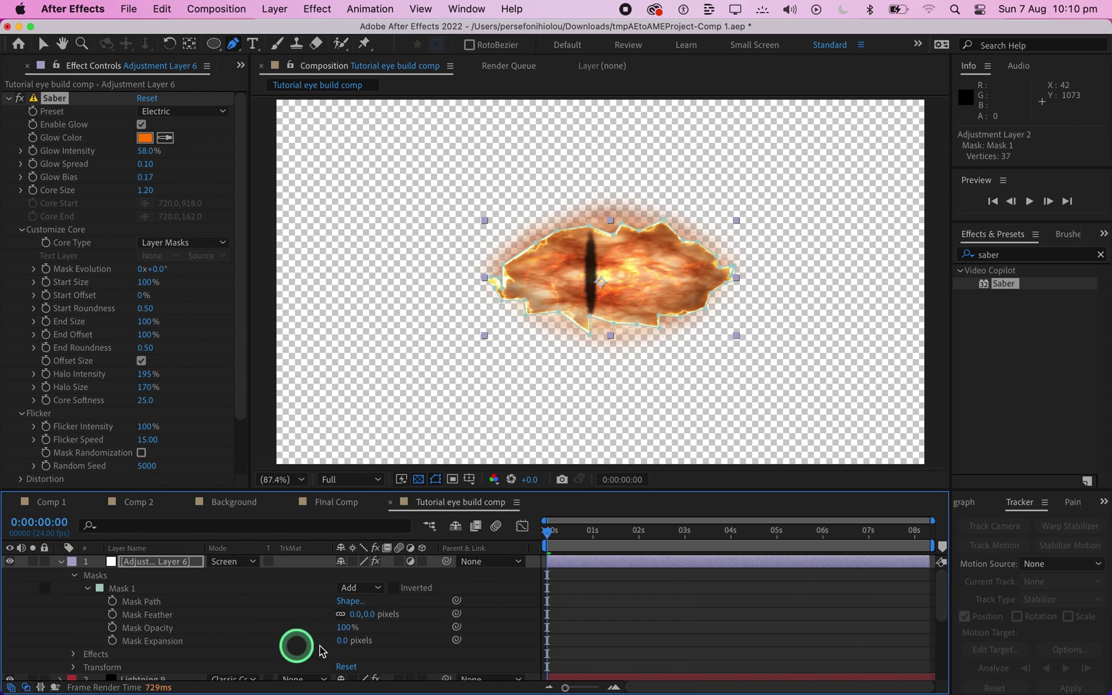
left_click(354, 614)
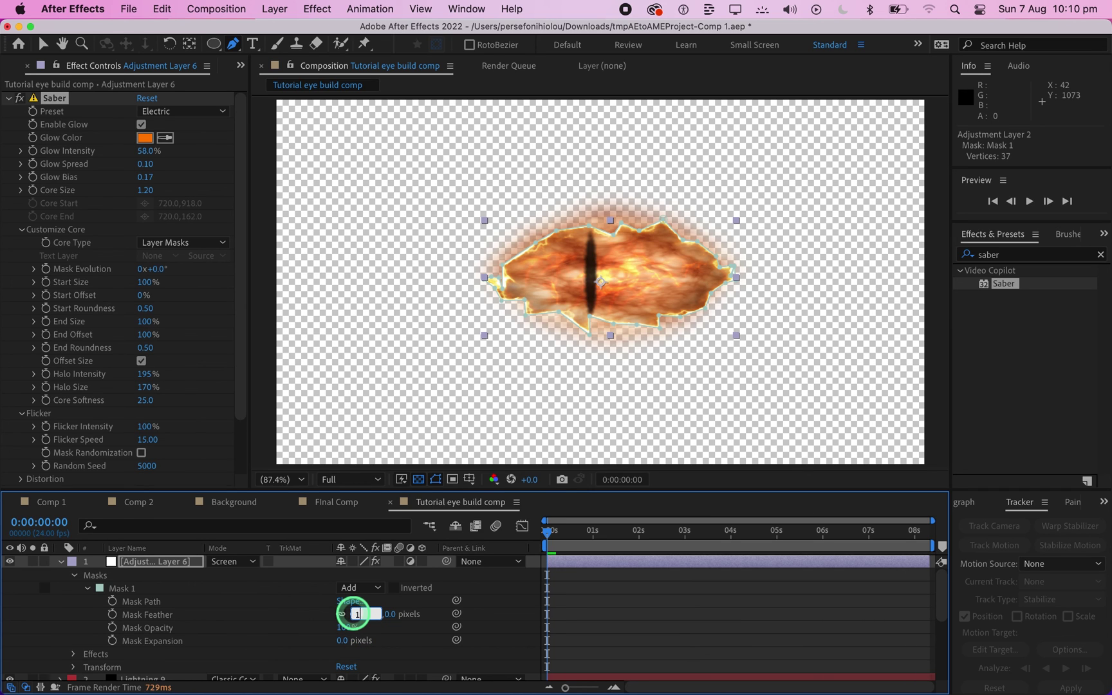
key("Return")
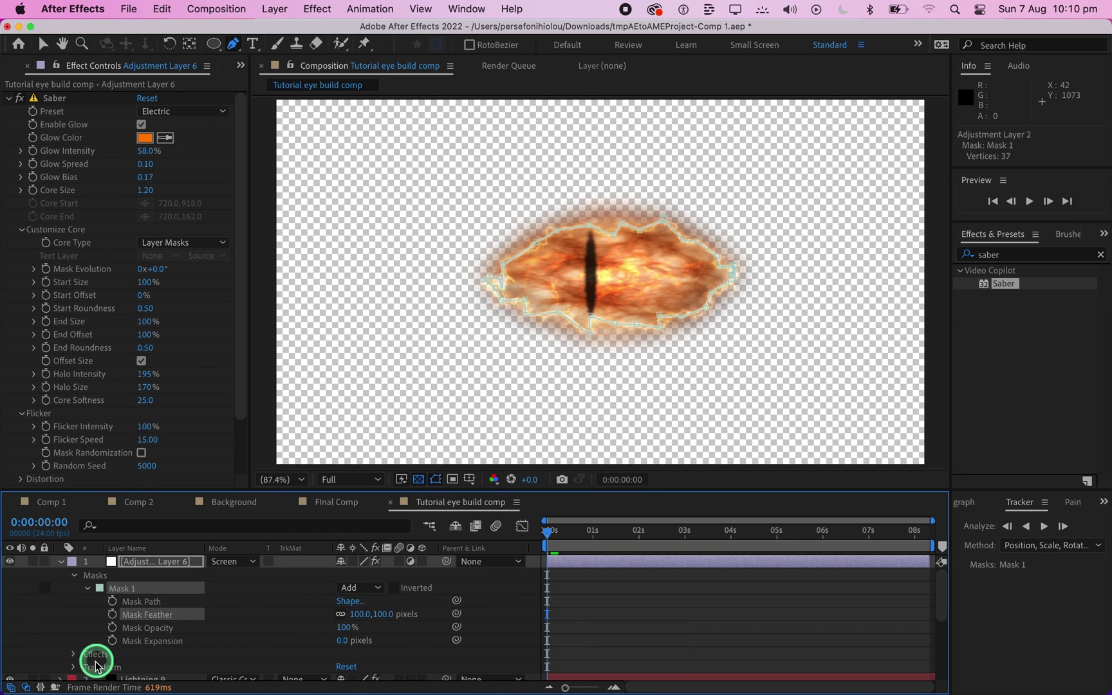
Set the adjustment layer's Scale to 107% and its Opacity to 70%
left_click(73, 667)
scroll(165, 662, "down", 3)
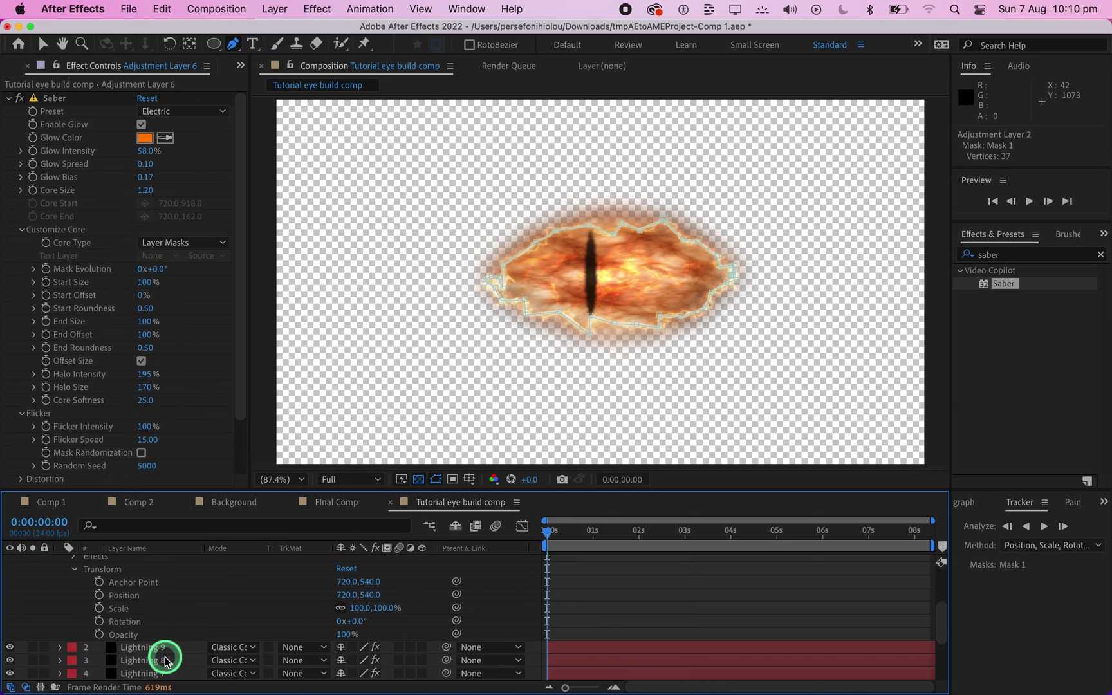
left_click(359, 609)
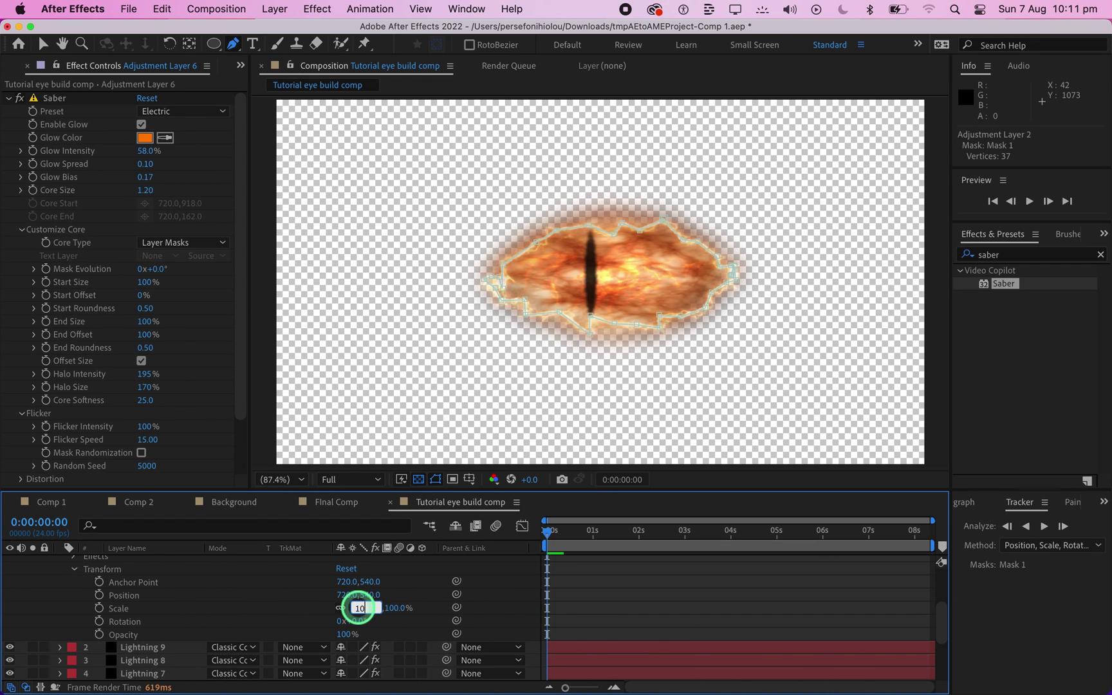
key("Return")
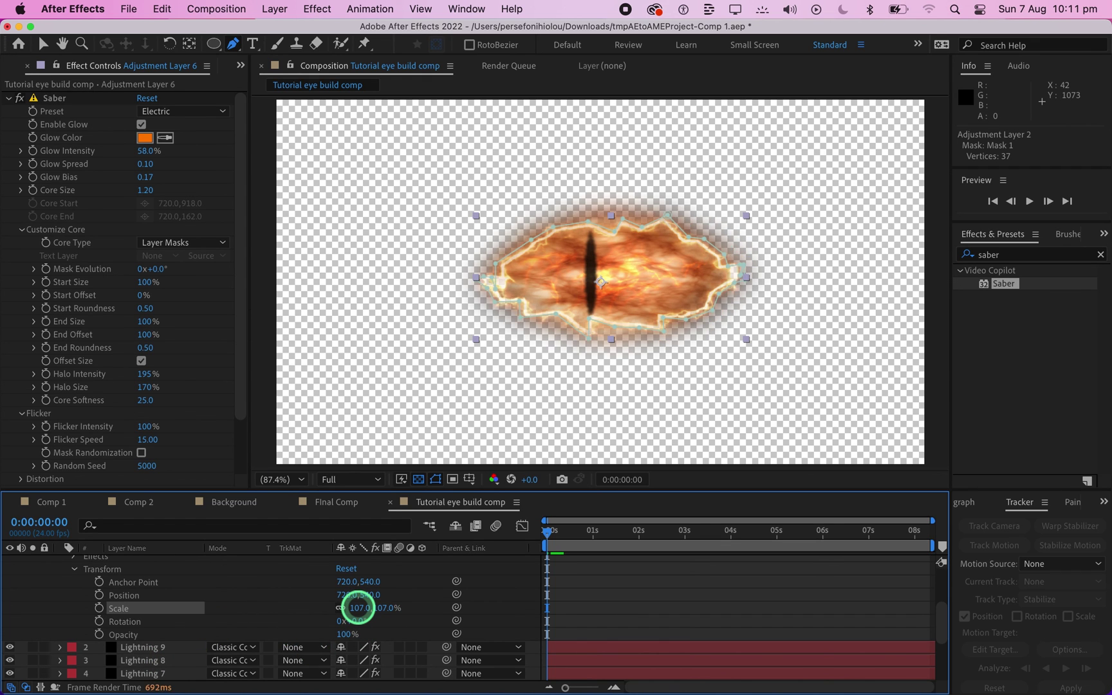
left_click(345, 637)
key("Return")
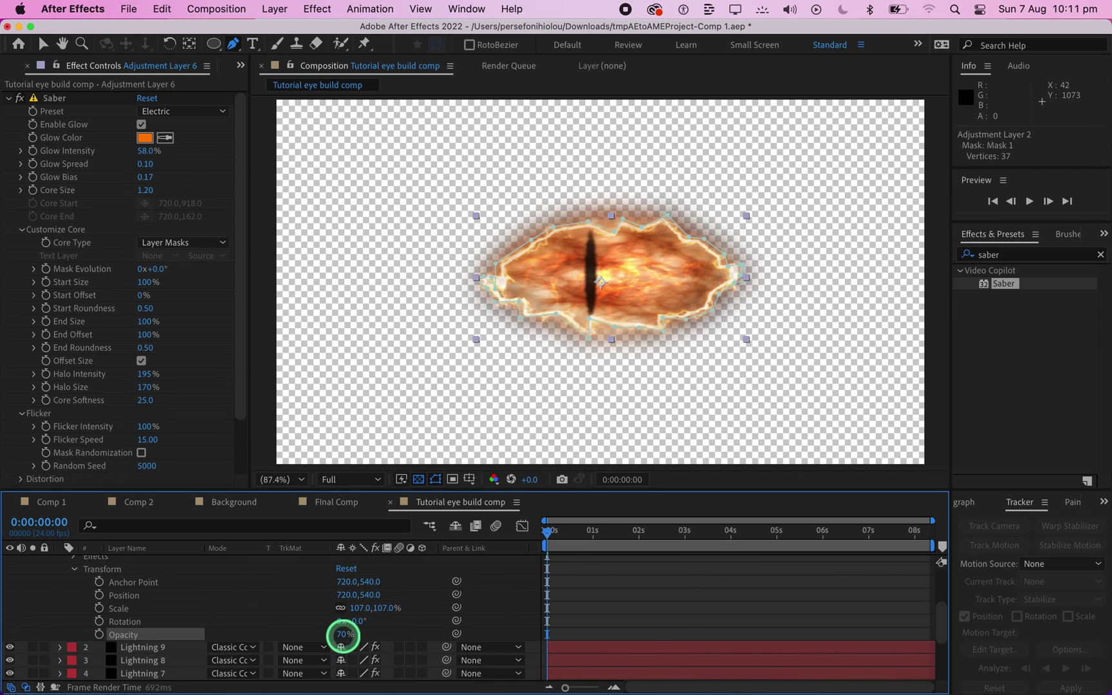
left_click(587, 597)
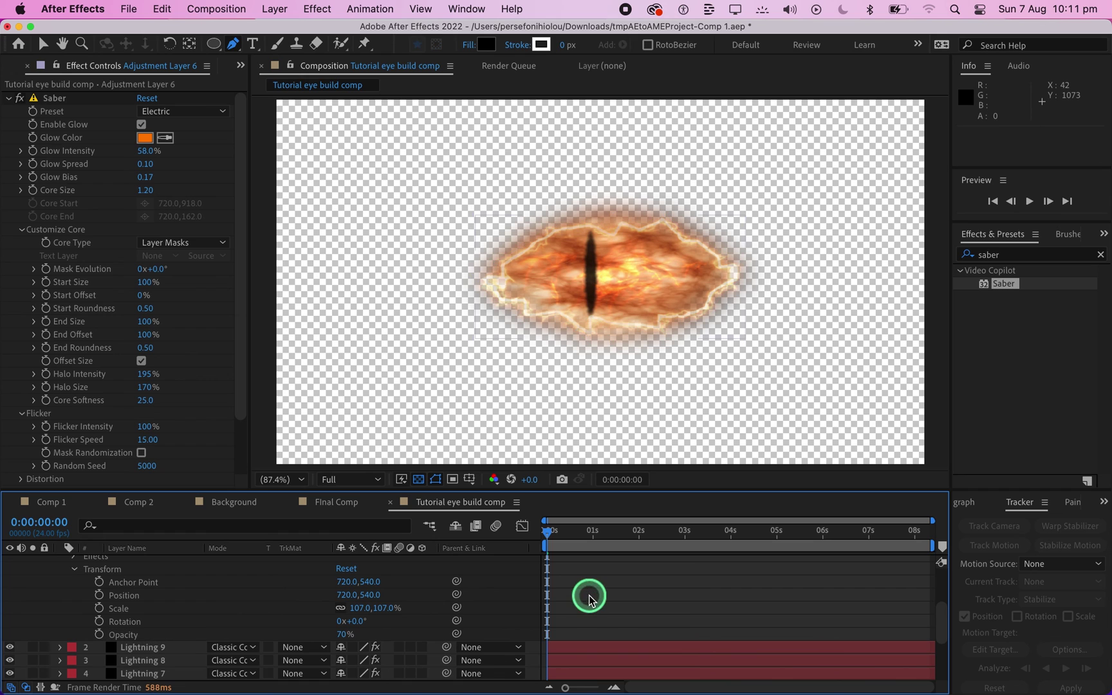
Collapse the adjustment layer's properties and rename the layer Electric Border
scroll(205, 608, "up", 5)
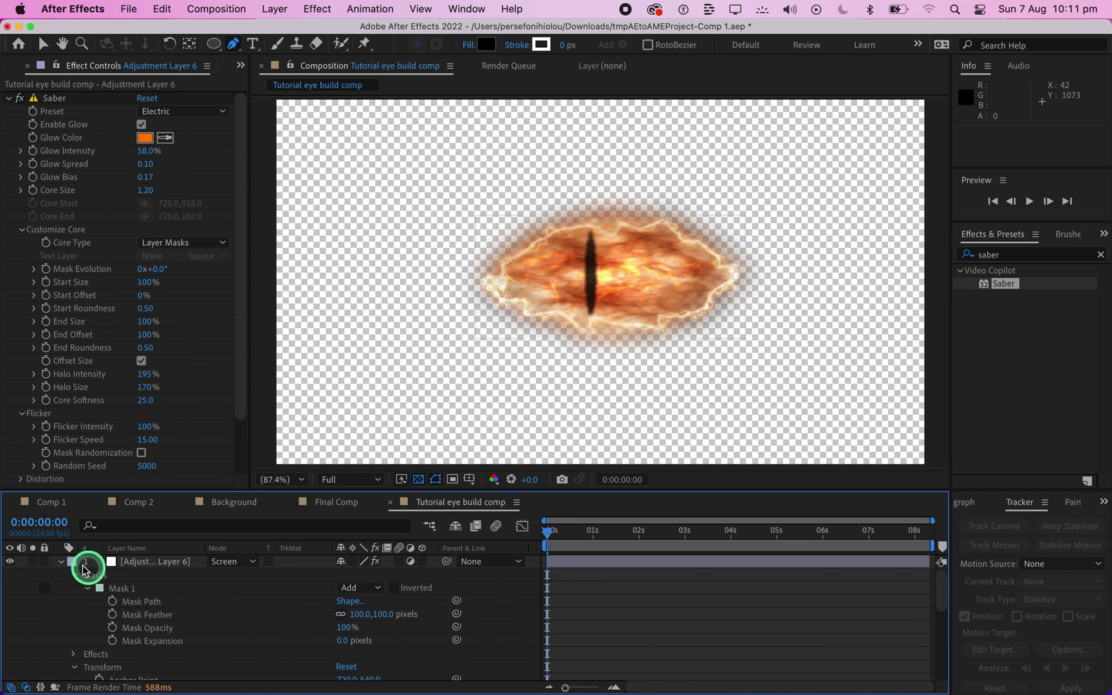
left_click(60, 566)
left_click(159, 563)
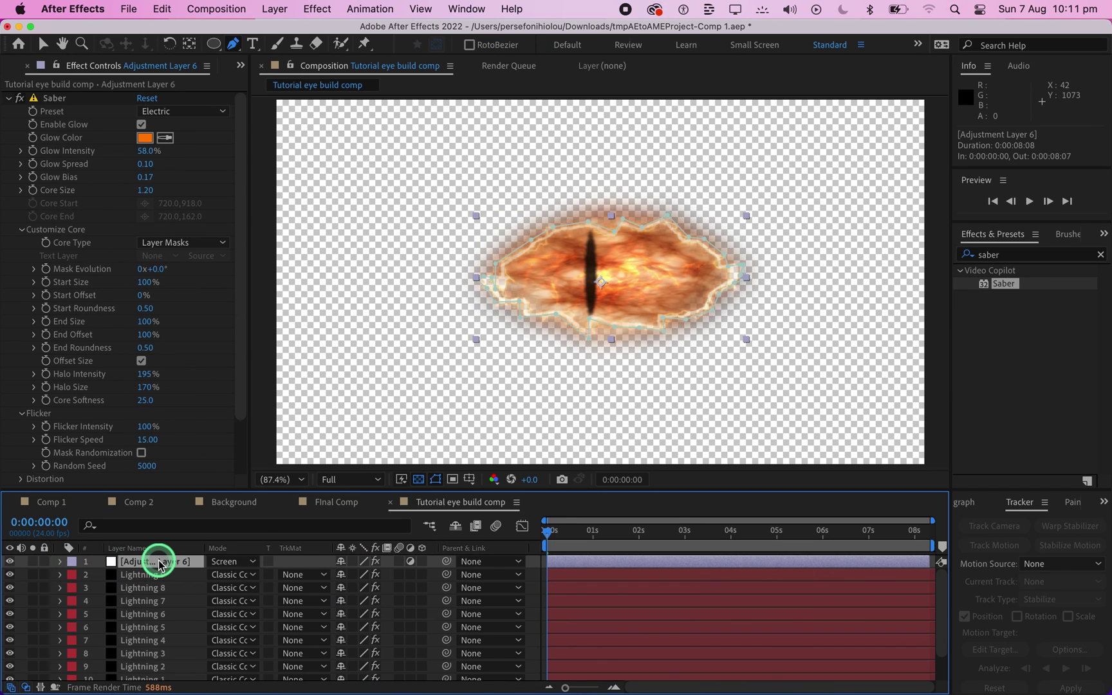
right_click(160, 565)
left_click(186, 645)
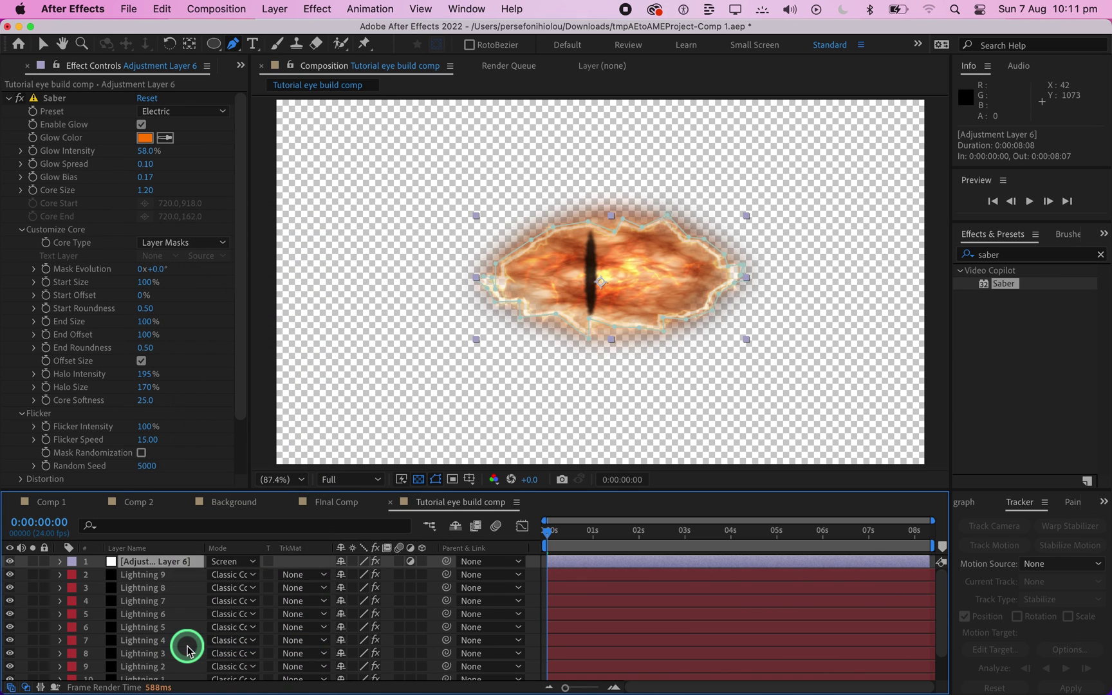
type("Electric Bor")
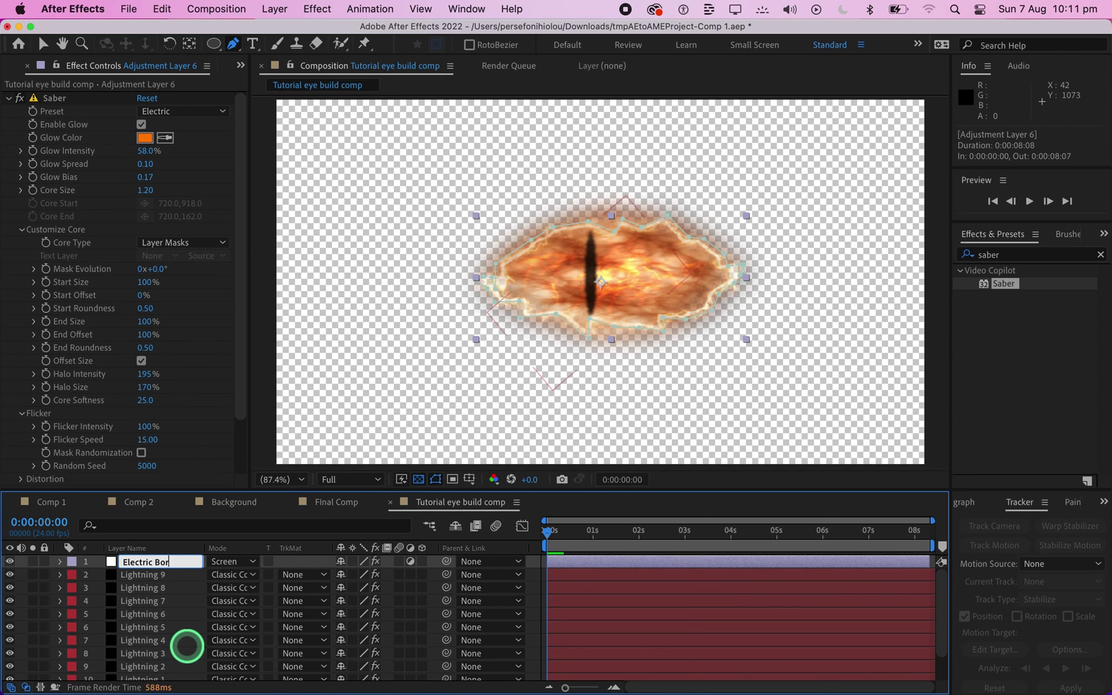
type("der")
key("Return")
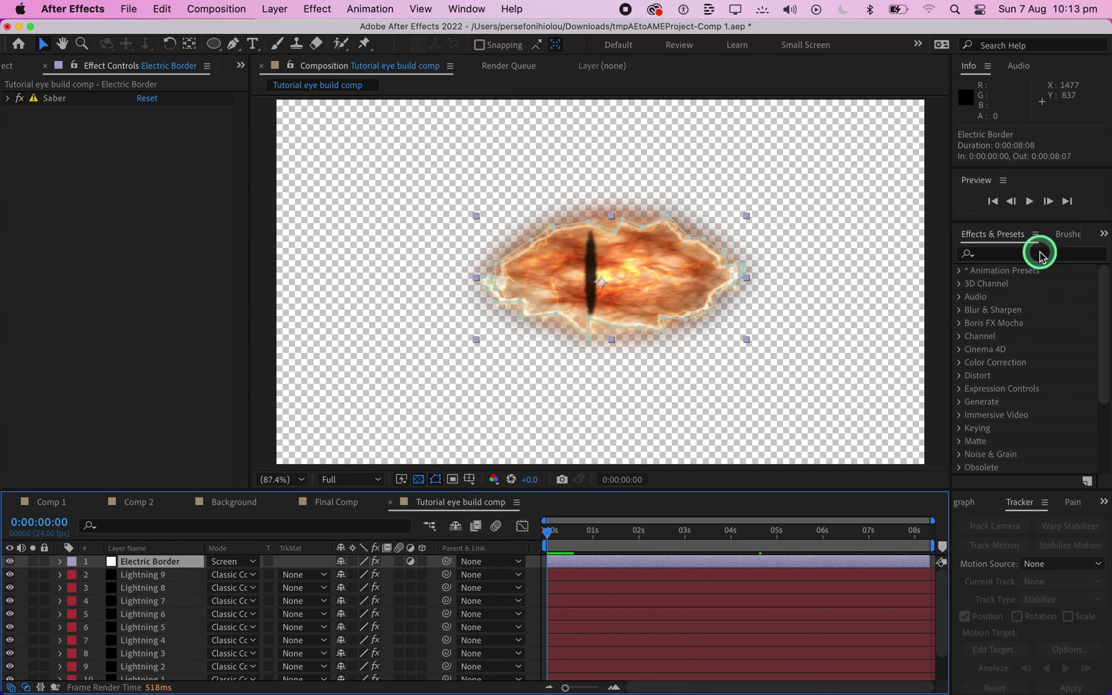
Search the effects for glow and apply the Stylize Glow effect to the Electric Border layer below Saber
left_click(1042, 257)
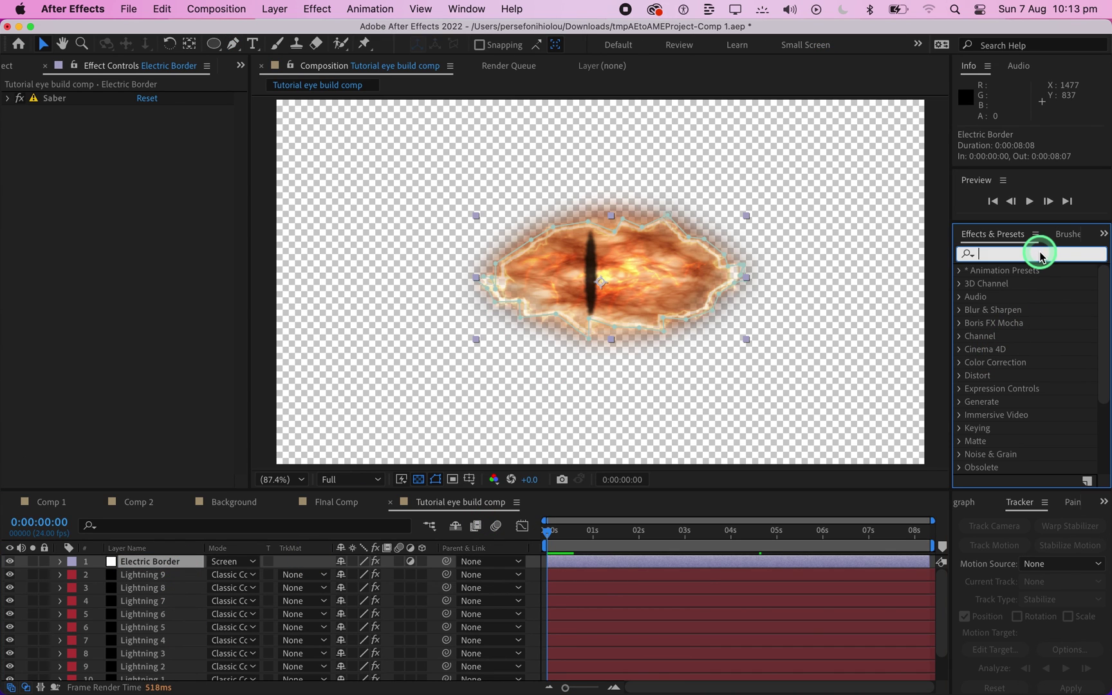
type("glow")
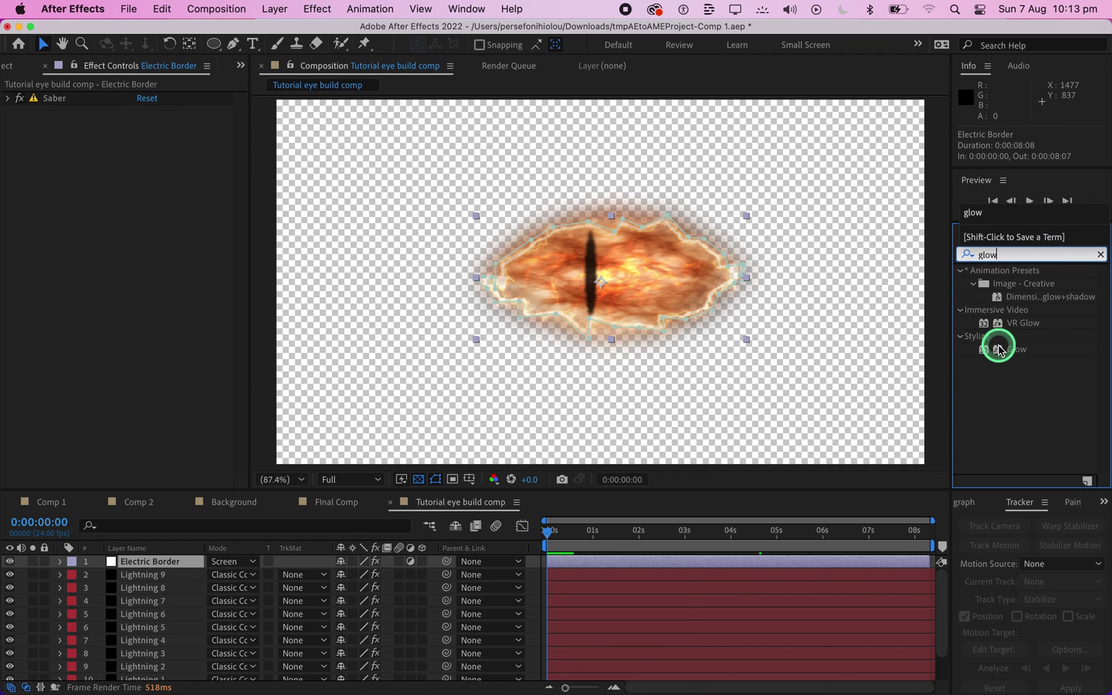
left_click_drag(999, 350, 38, 340)
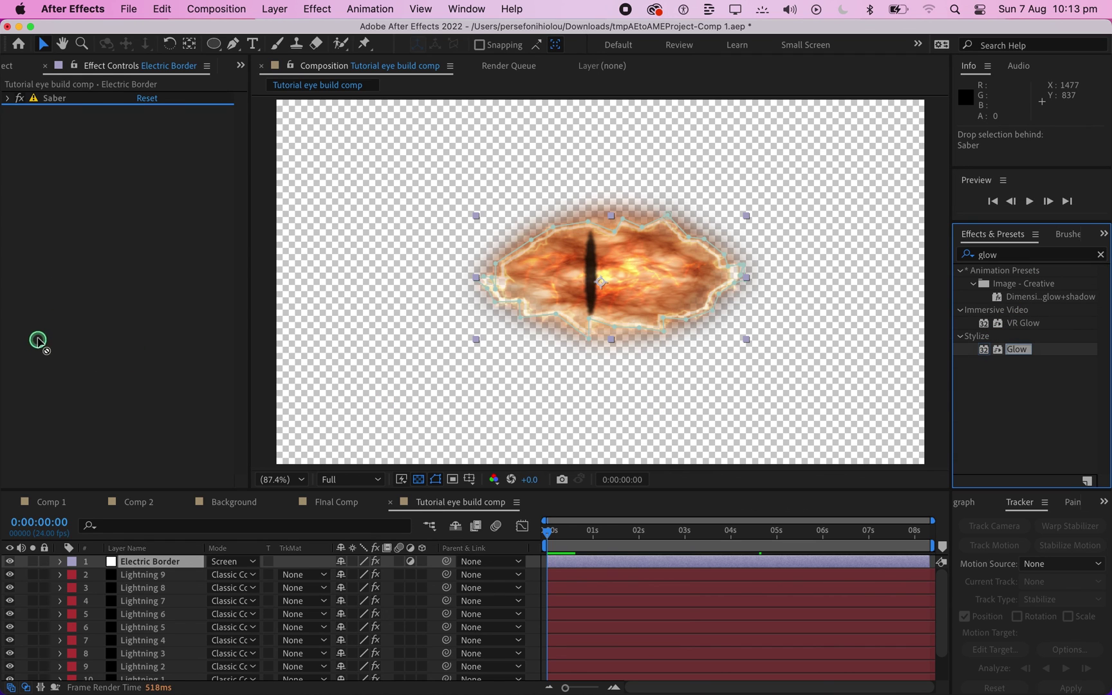
left_click_drag(104, 181, 107, 183)
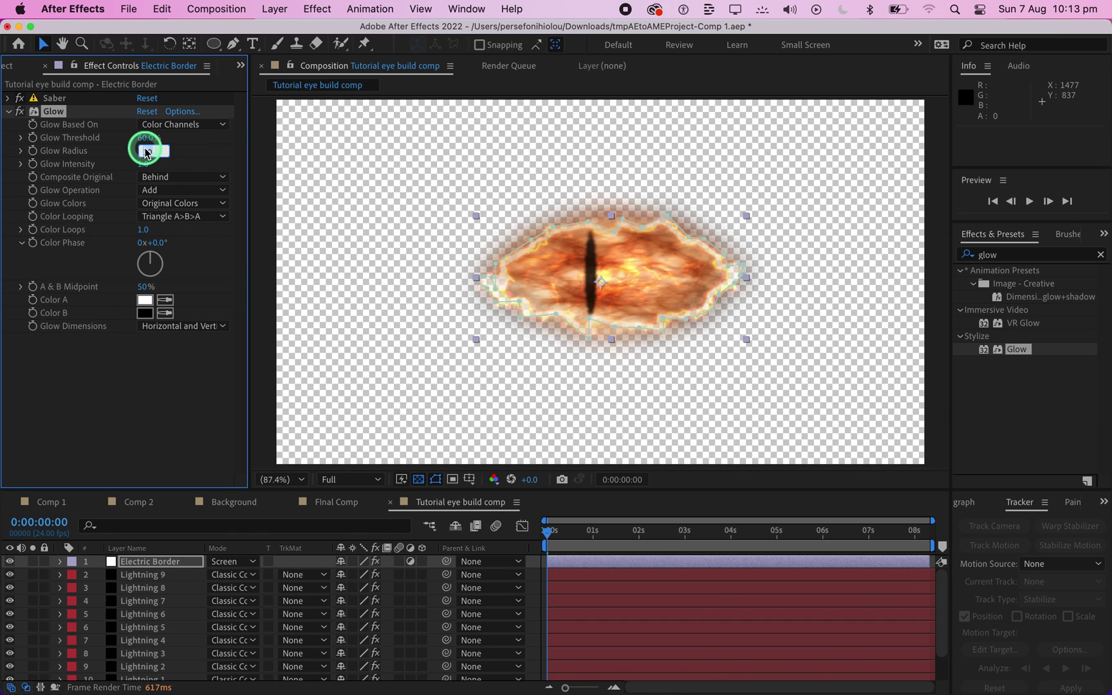
Set the Glow effect's Glow Radius to 48 and Glow Intensity to 0.7, and collapse its settings
left_click_drag(145, 150, 181, 156)
left_click(146, 165)
type("0.7")
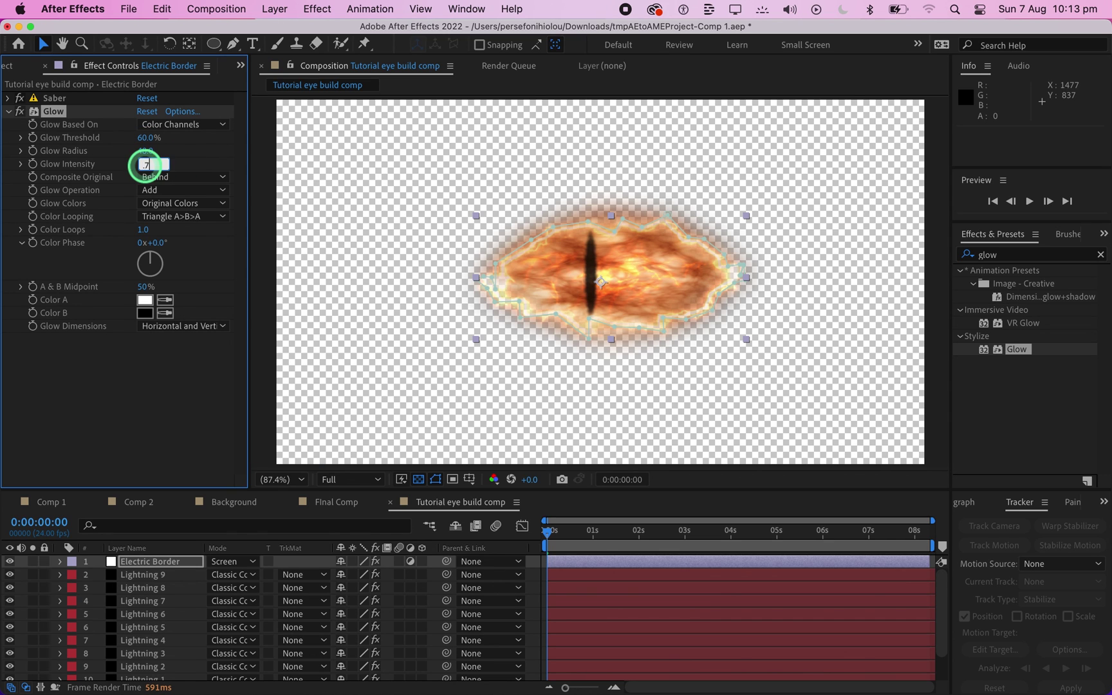
left_click(207, 152)
left_click(220, 233)
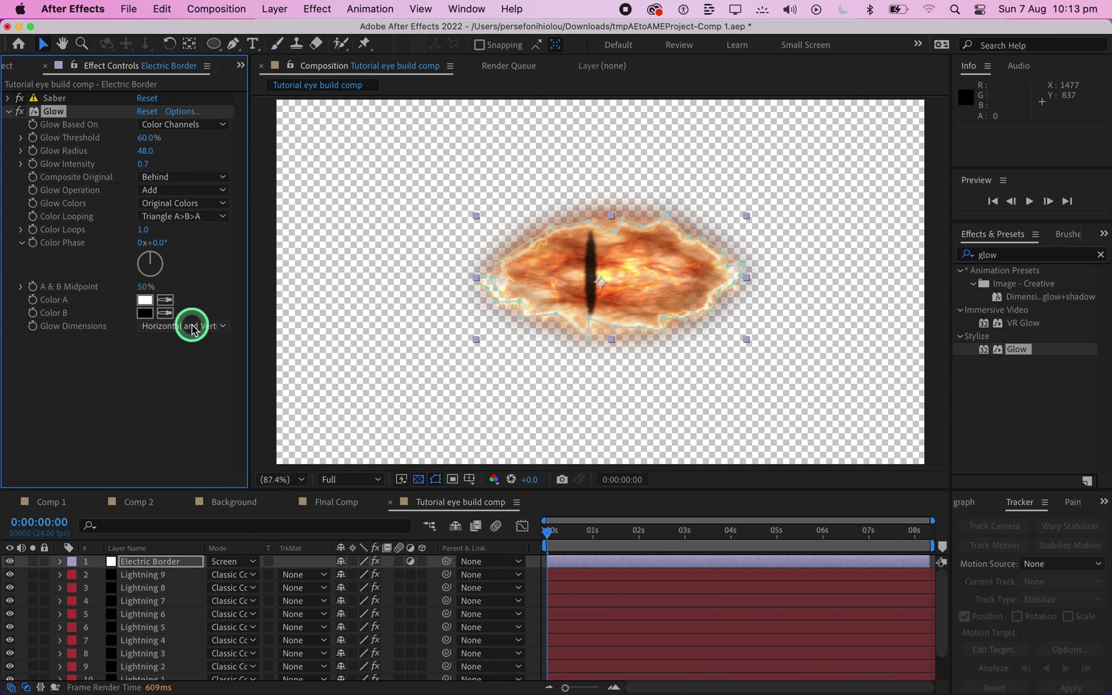
left_click(10, 117)
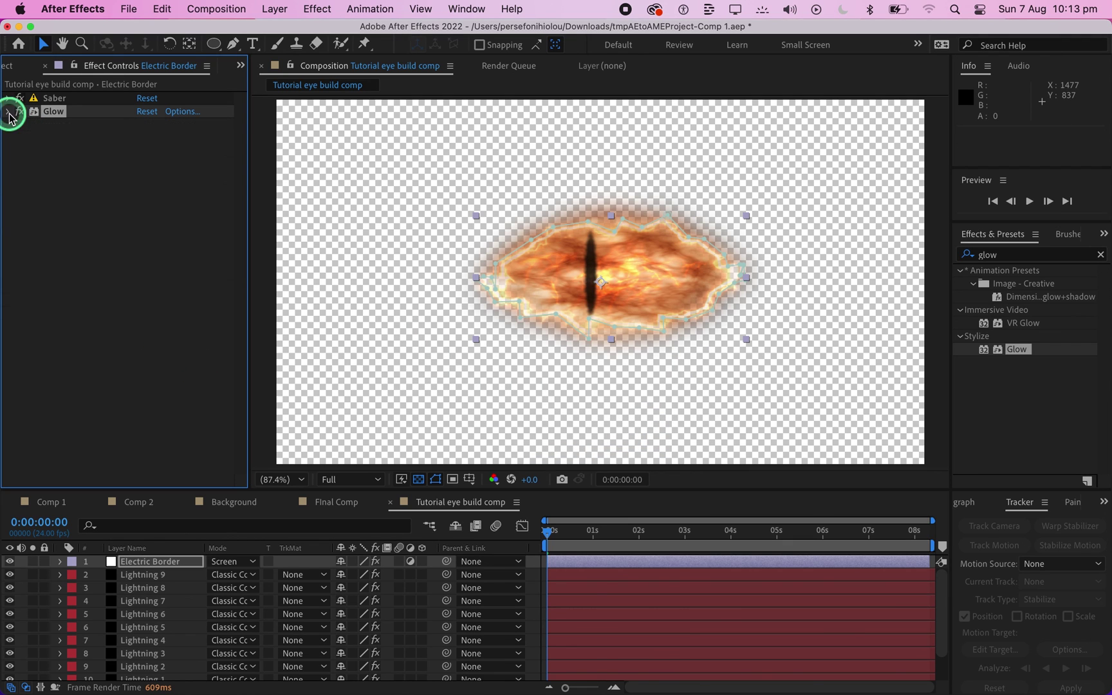
left_click(128, 303)
left_click(272, 348)
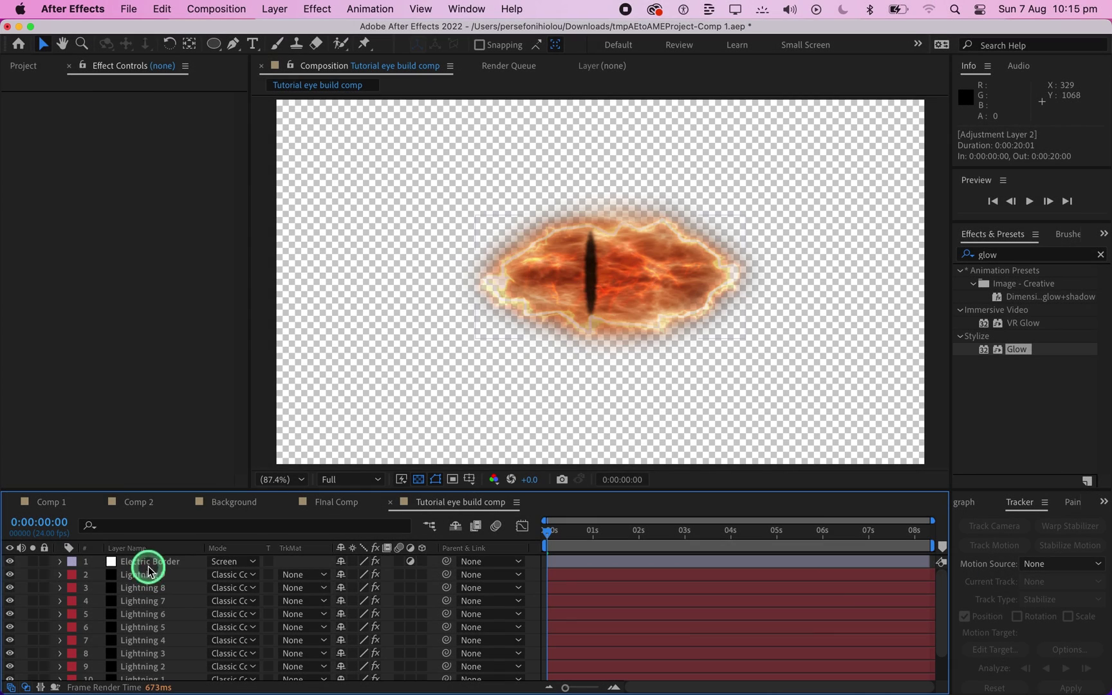
Set the Core Distortion Amount of the Electric Border layer's Saber effect to 20
left_click(149, 563)
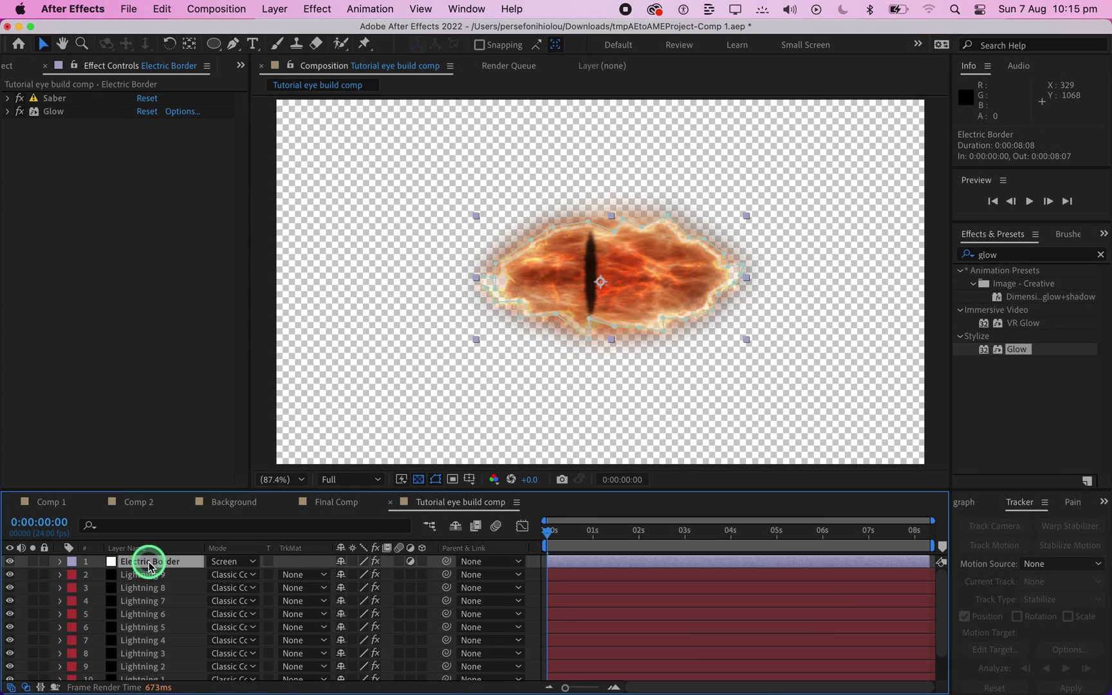
left_click(8, 98)
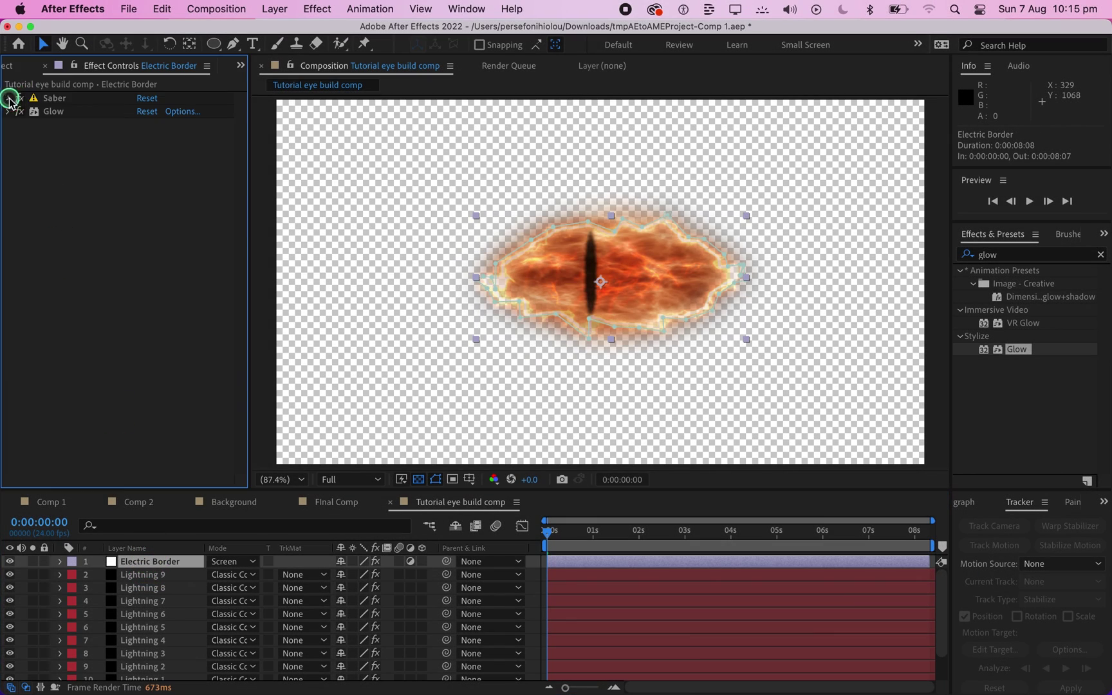
scroll(92, 294, "down", 3)
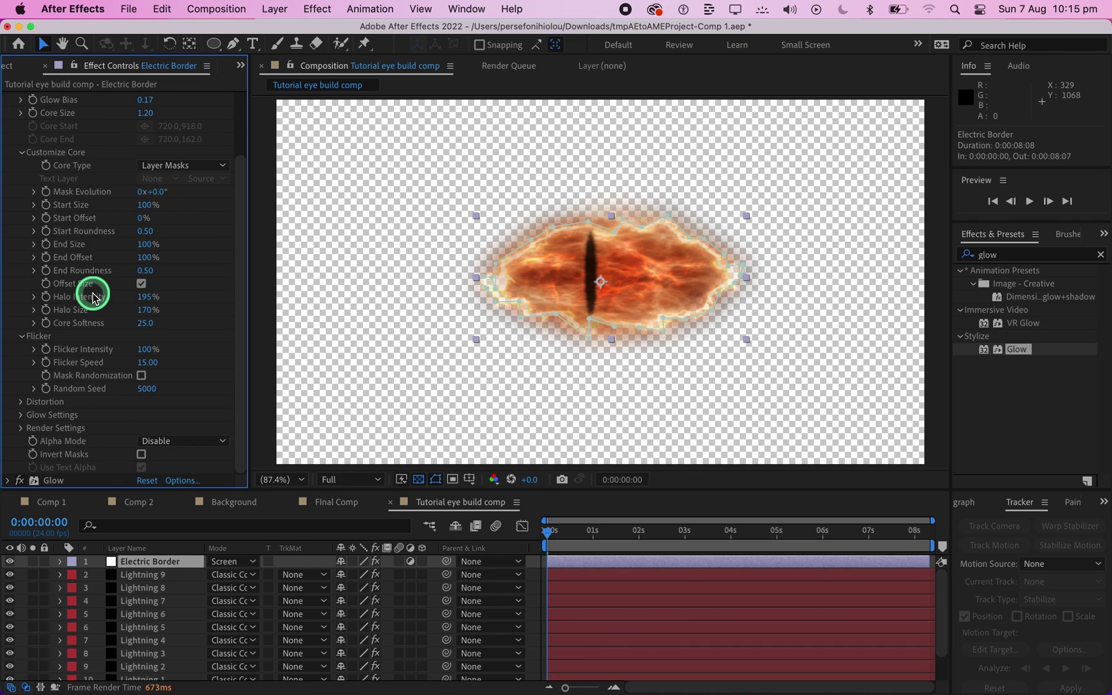
left_click(174, 166)
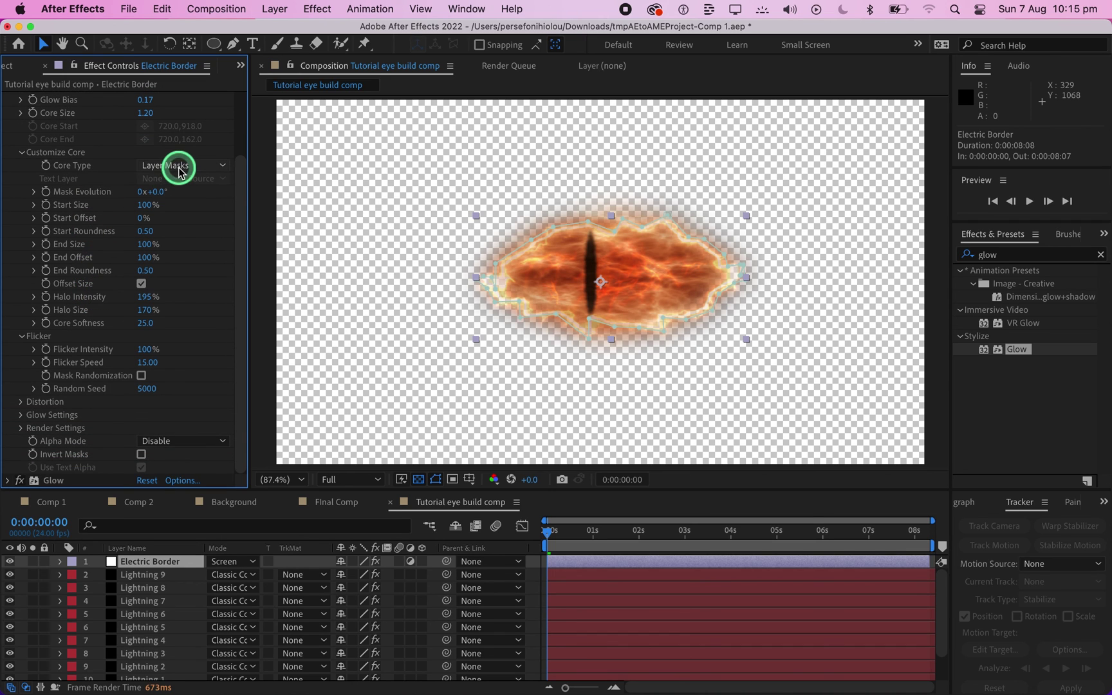
left_click(174, 167)
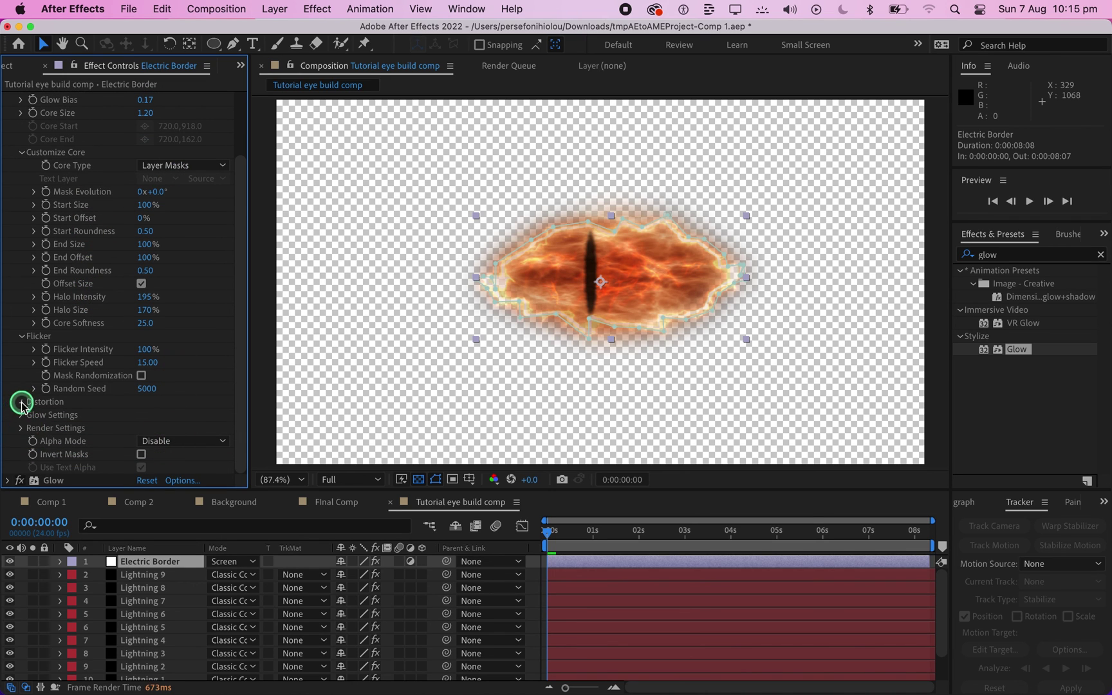
left_click(21, 401)
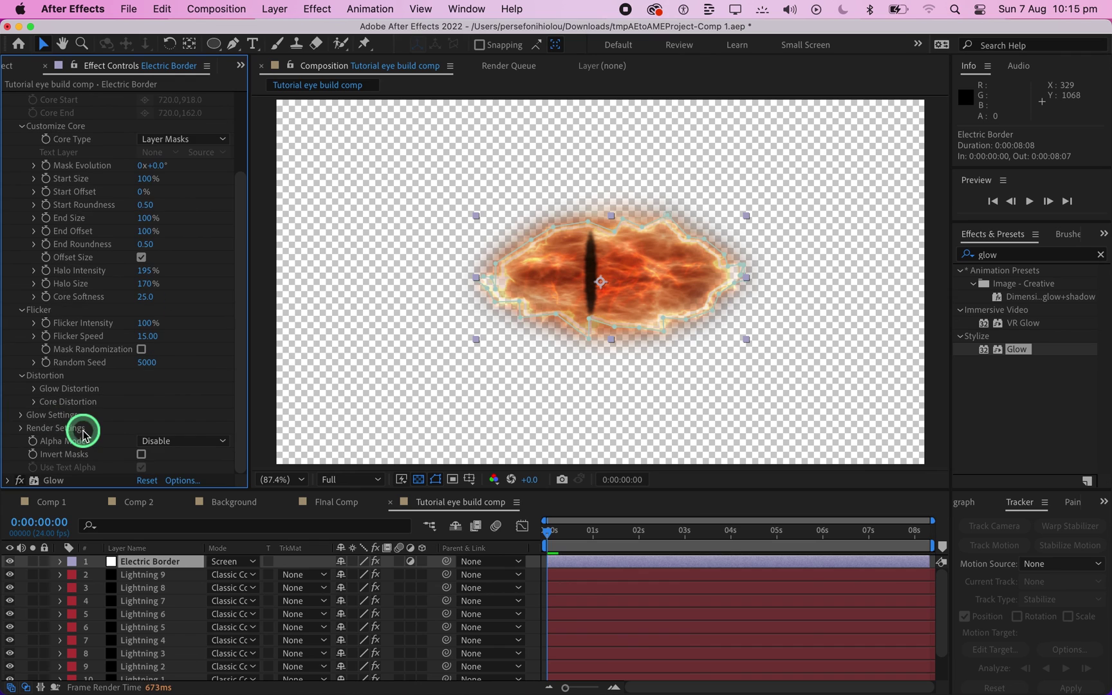
left_click(35, 402)
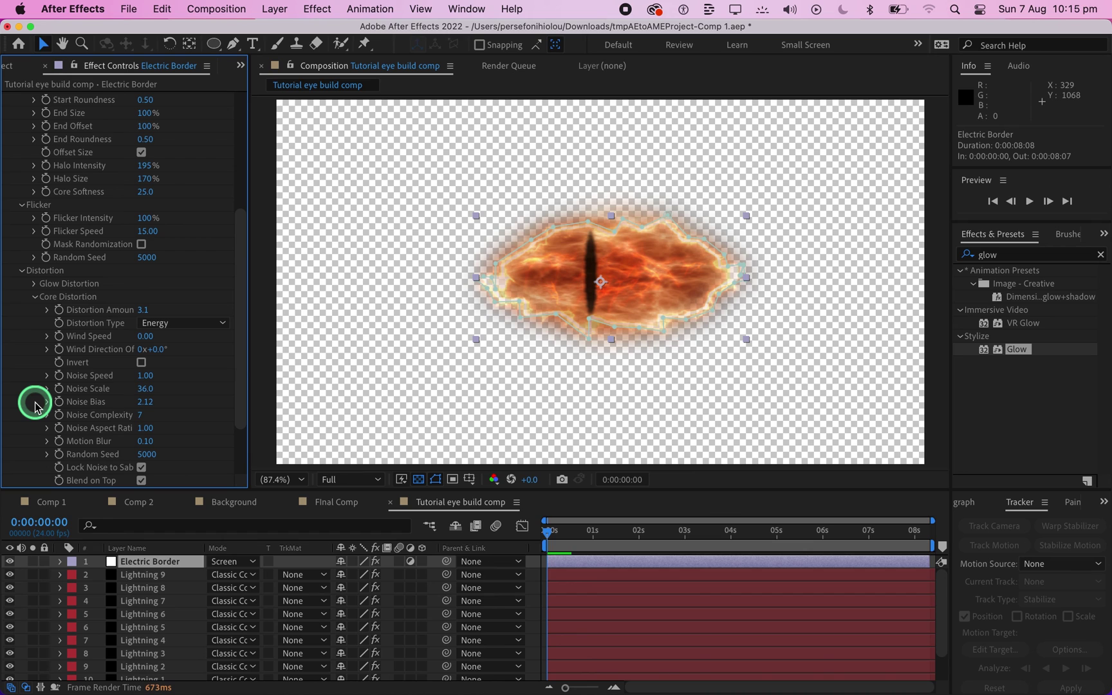
left_click(143, 310)
type("20")
key("Return")
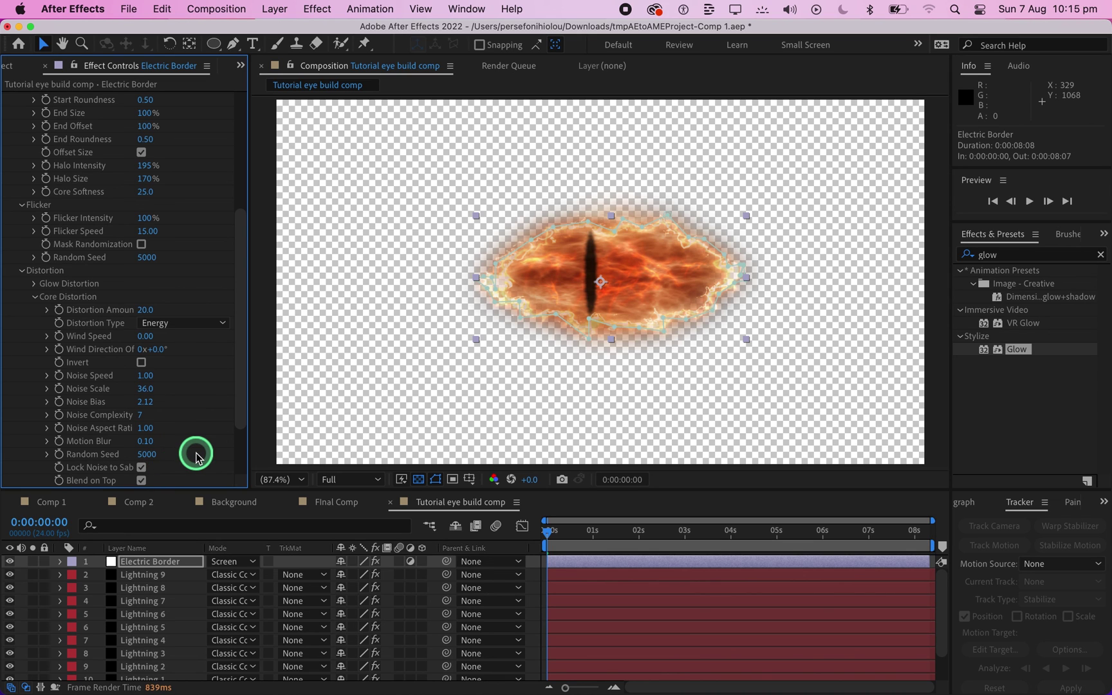
Collapse the Saber effect's settings and deselect the Electric Border layer
scroll(197, 455, "down", 3)
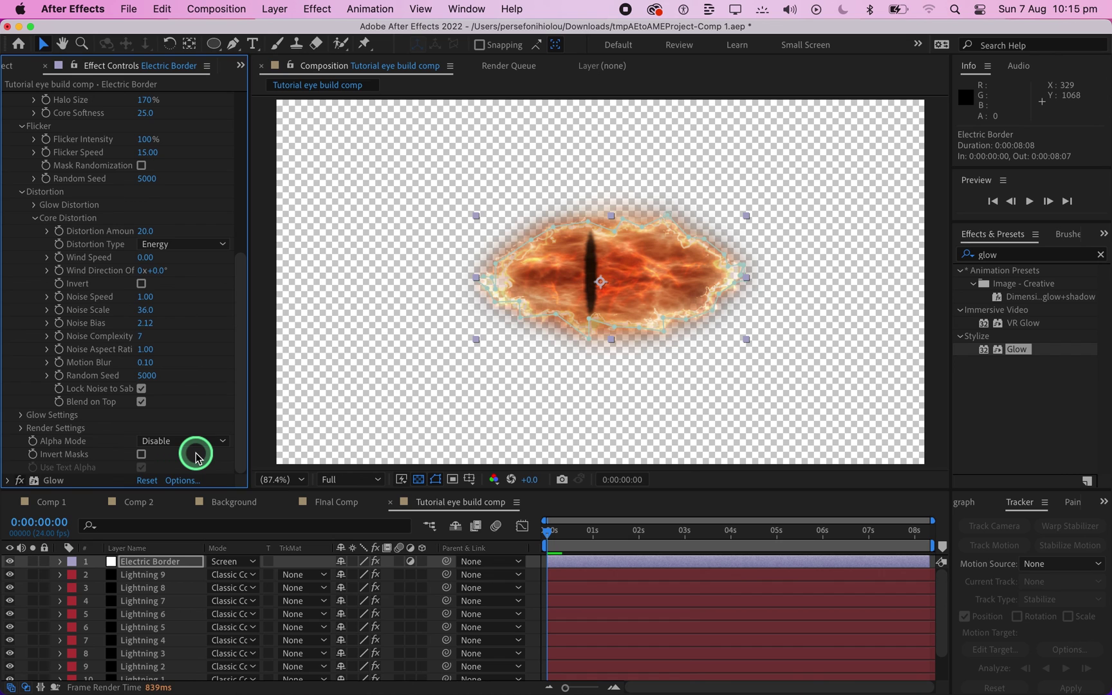
scroll(196, 455, "up", 10)
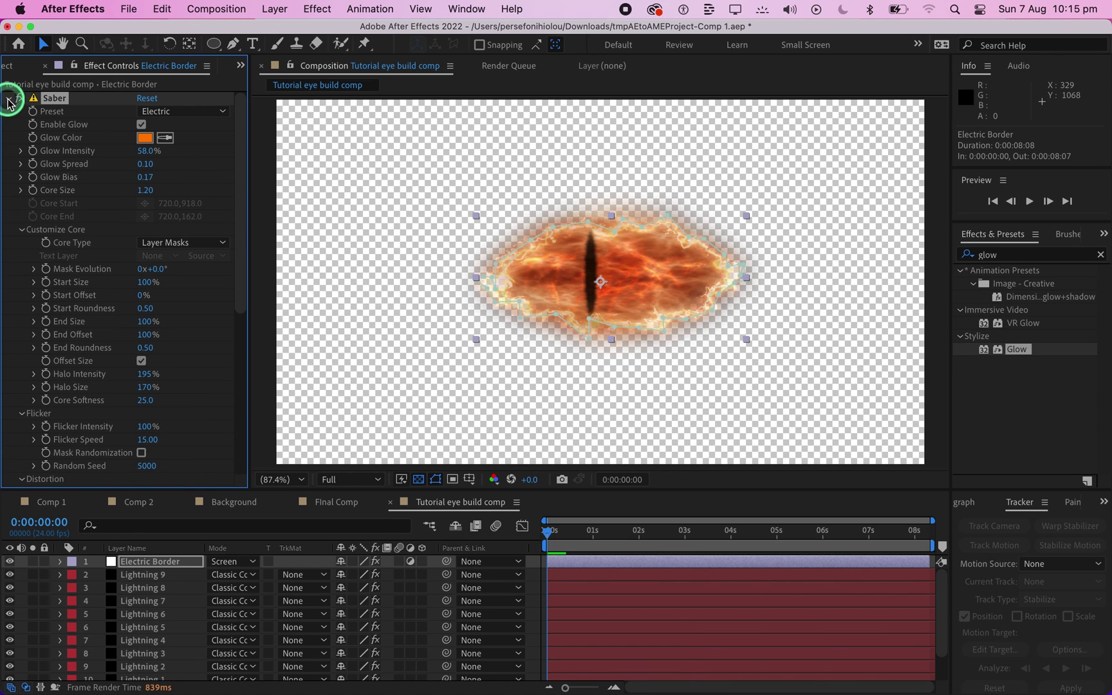
left_click(9, 102)
left_click(257, 256)
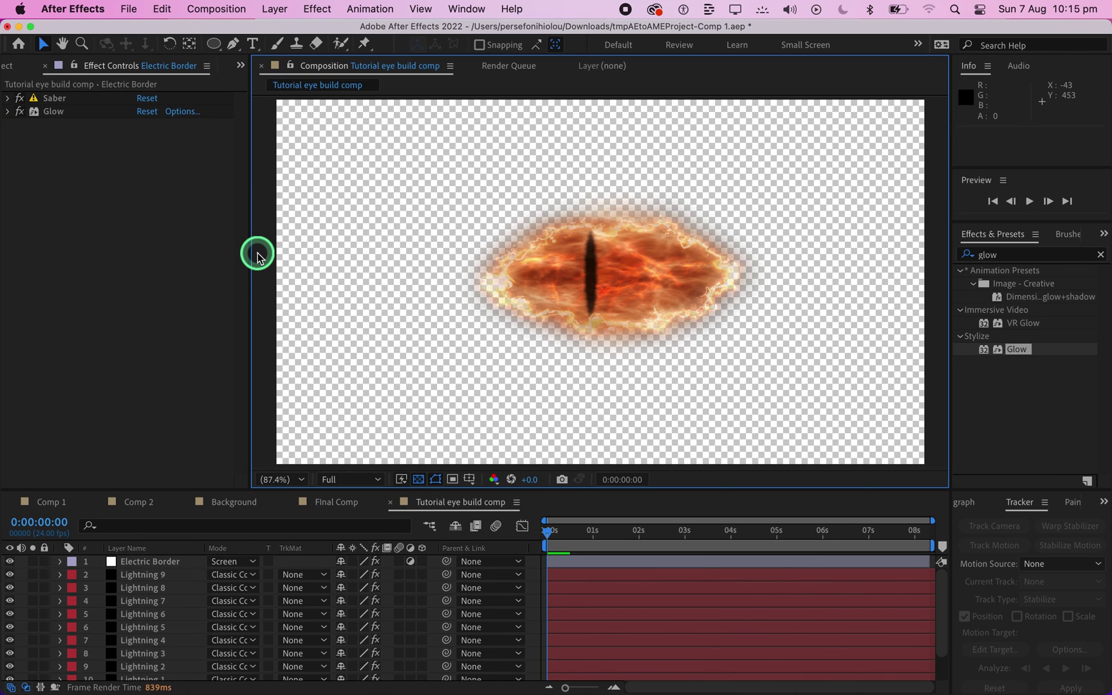